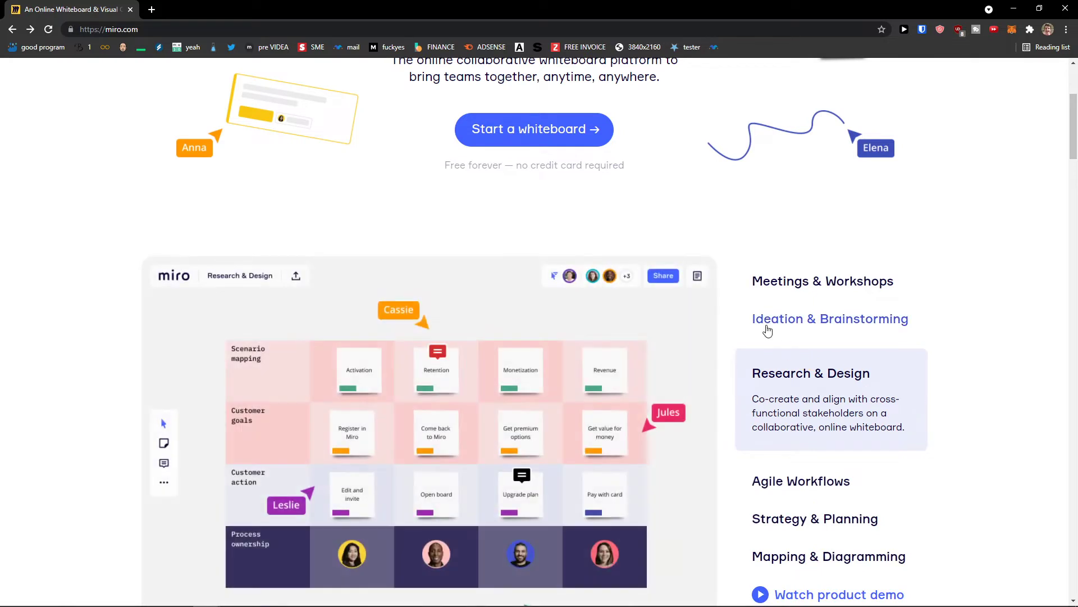
Preview the Ideation & Brainstorming and Meetings & Workshops example boards, then start a whiteboard.
click(767, 324)
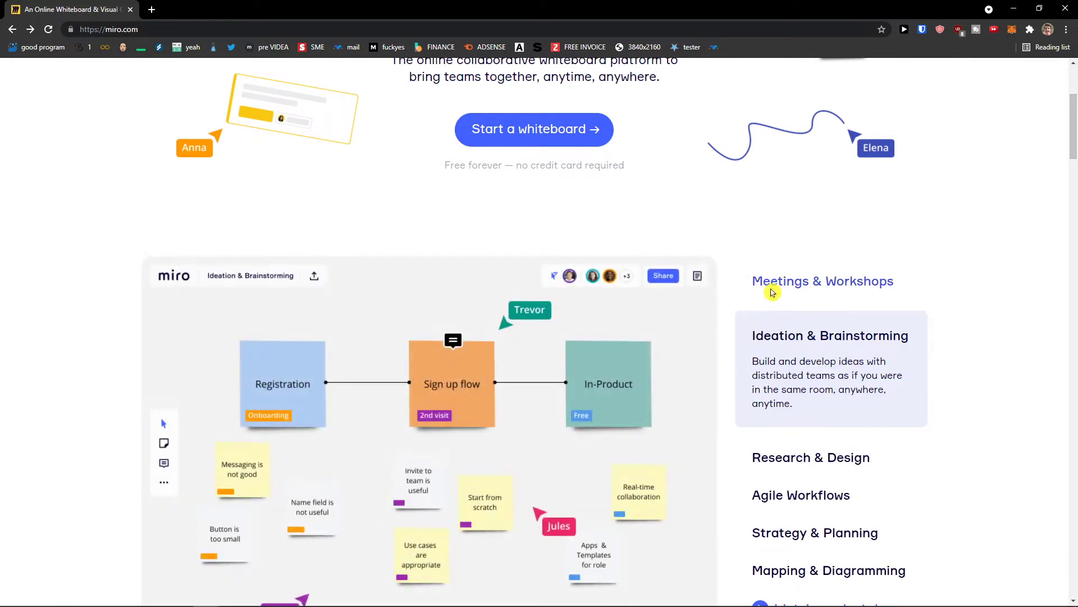
click(765, 285)
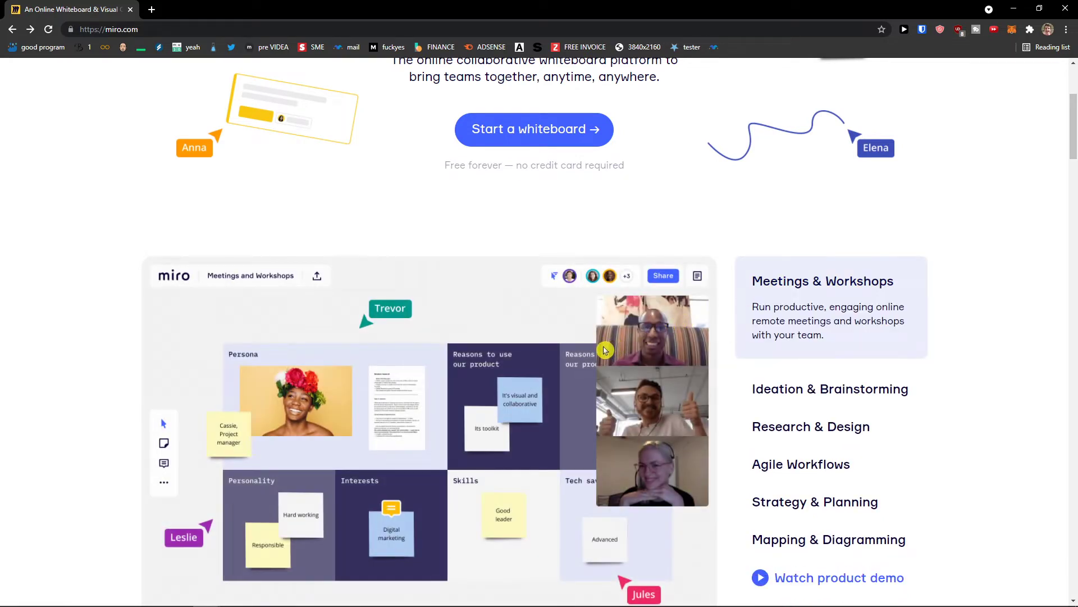
scroll(602, 351, down, 1)
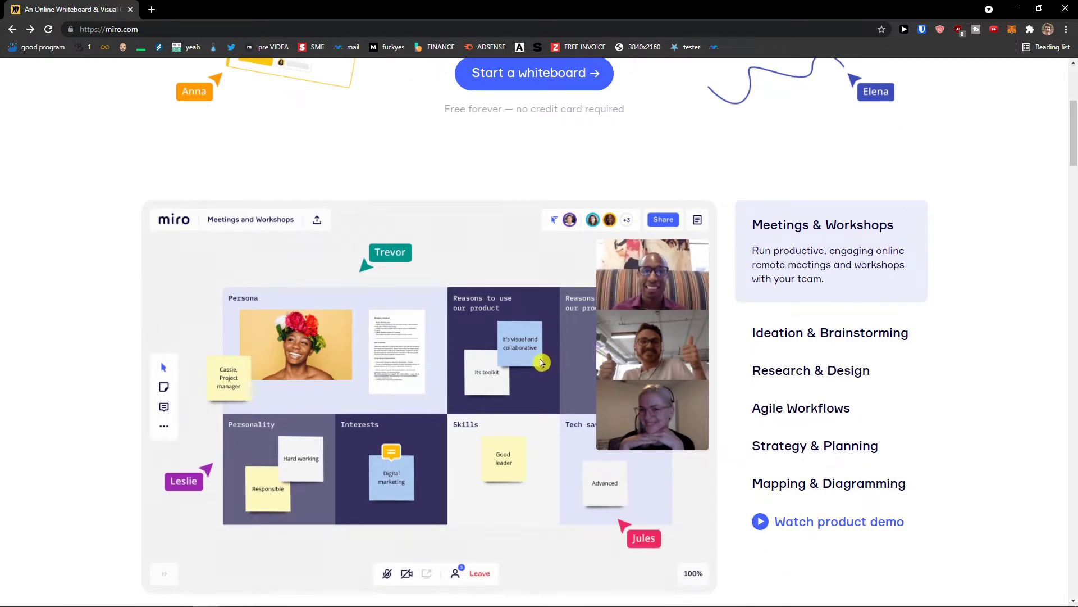
scroll(536, 362, up, 5)
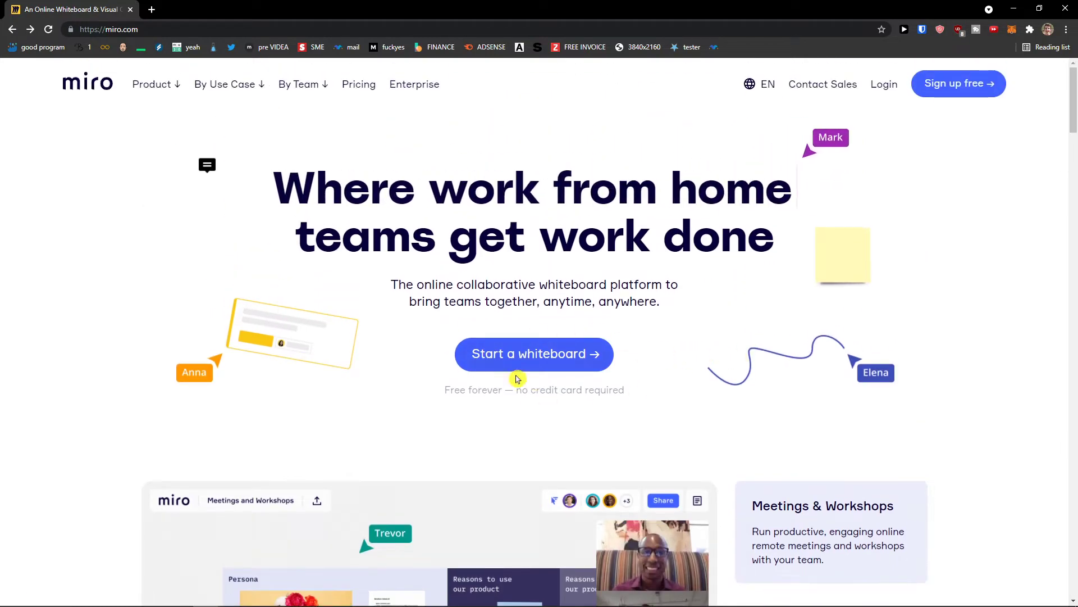
click(485, 357)
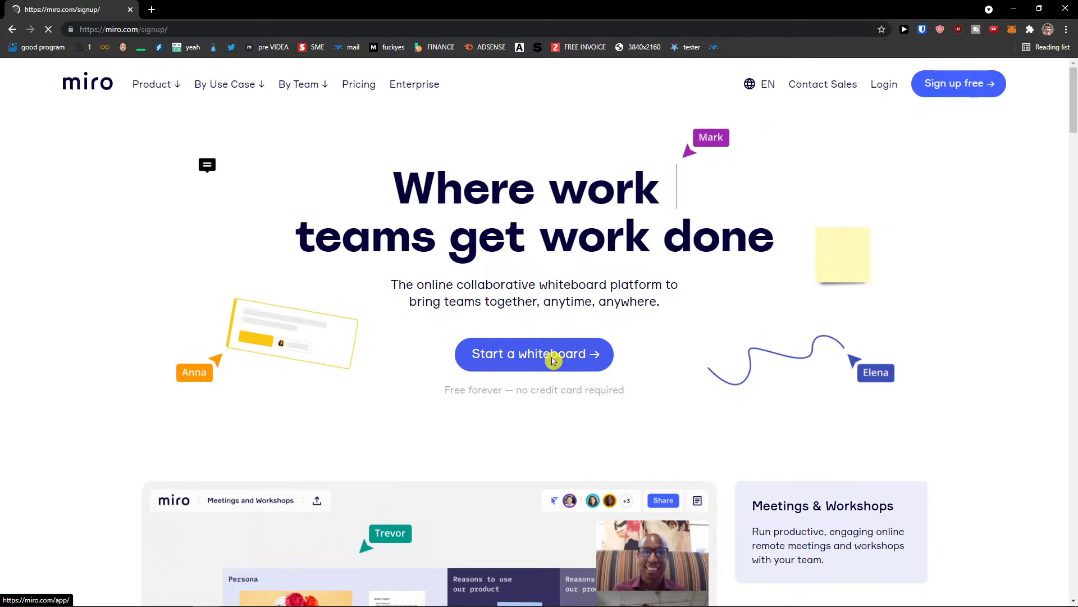
Fill in the account holder's name, work e-mail and password, accept the Terms, and submit.
click(460, 251)
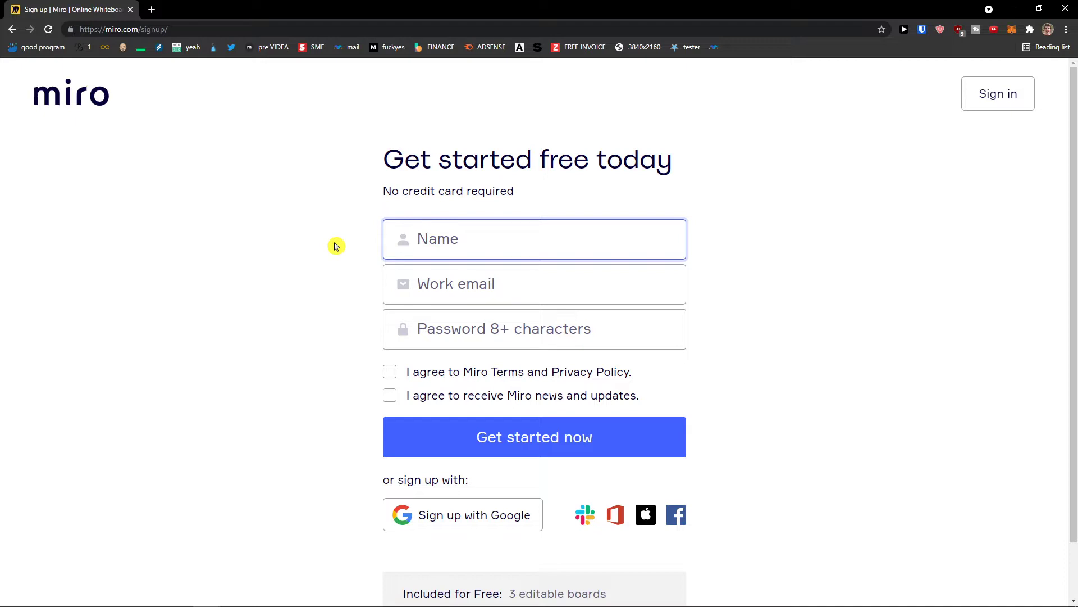
text(Marcus)
key(Tab)
text(m.k)
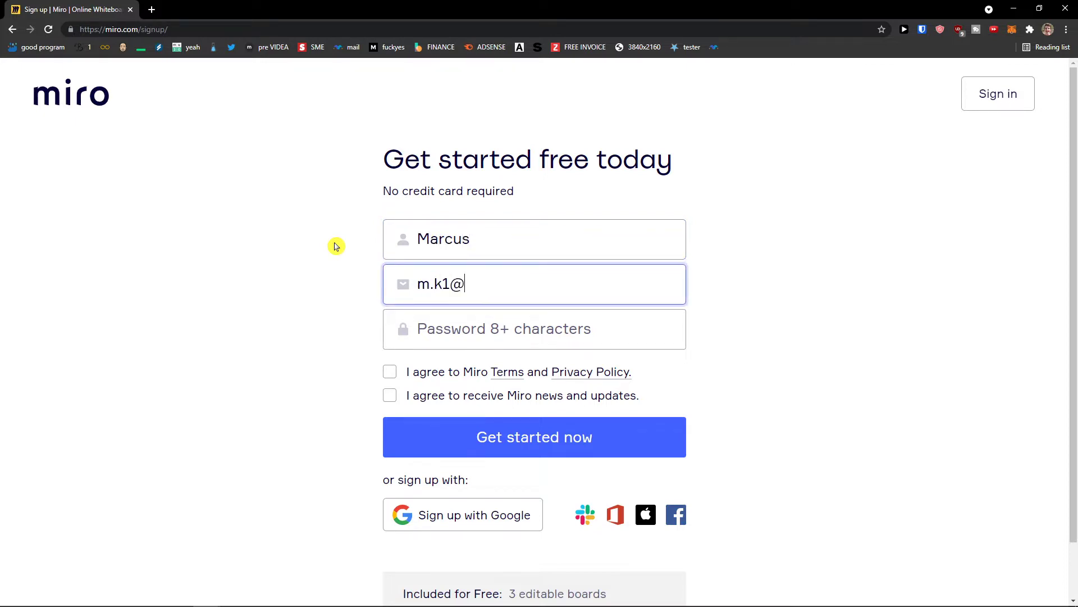
key(Tab)
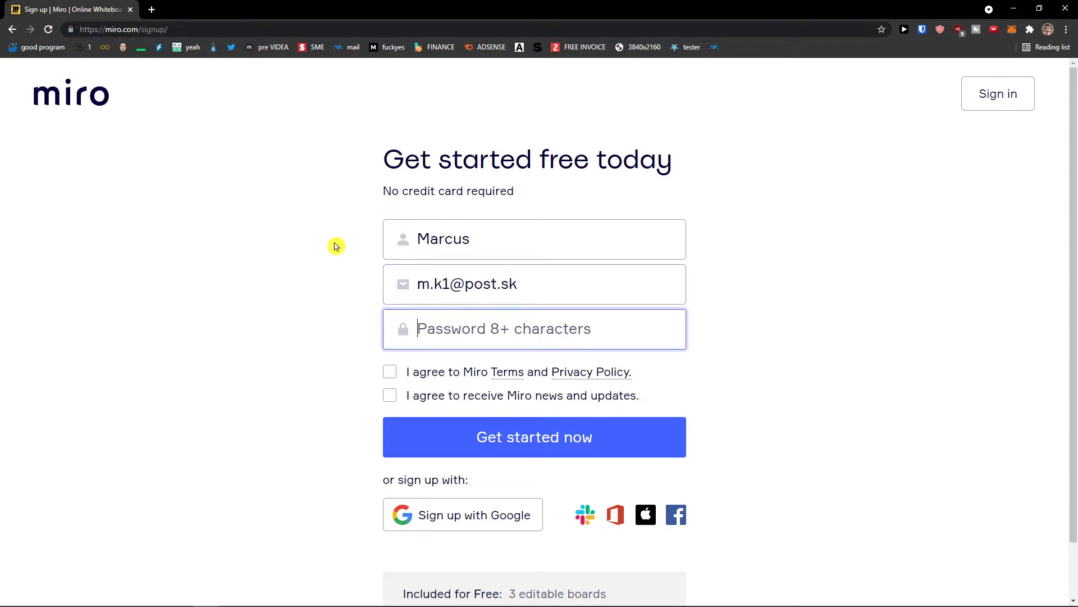
text(••••••••••)
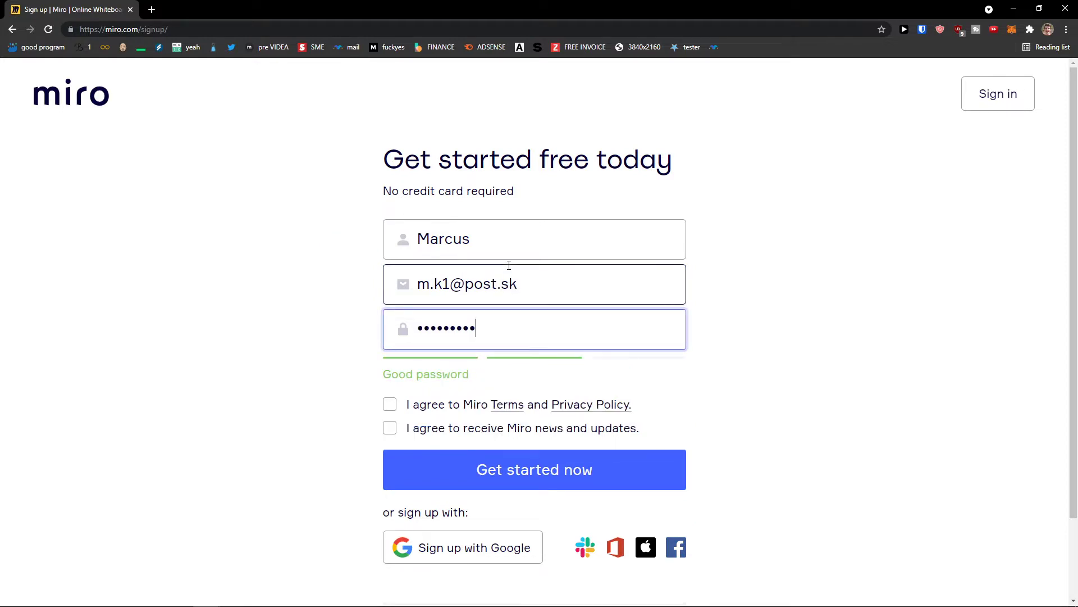
click(390, 404)
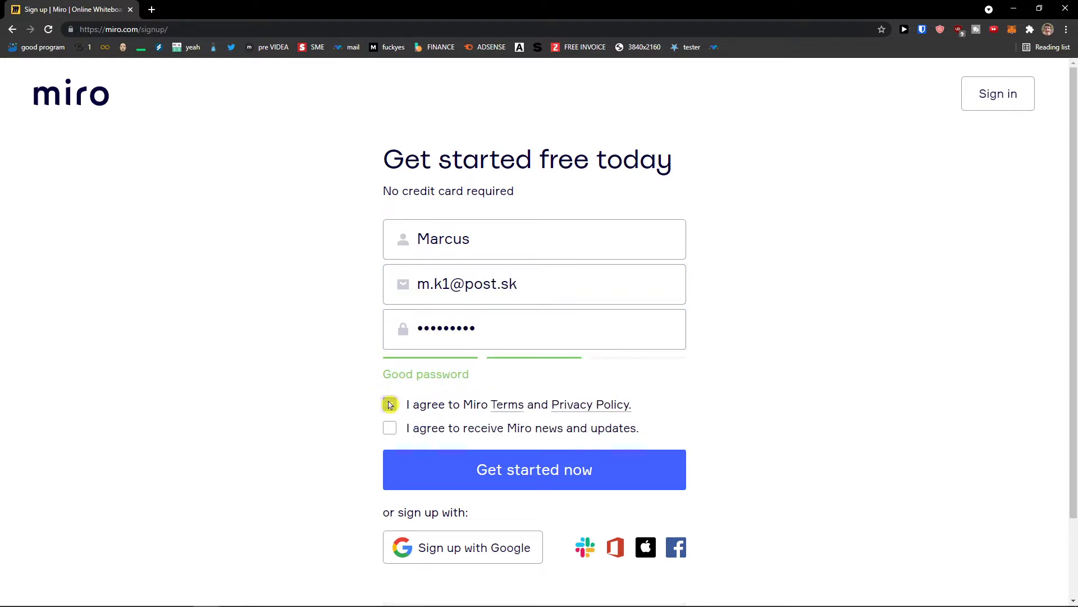
click(510, 476)
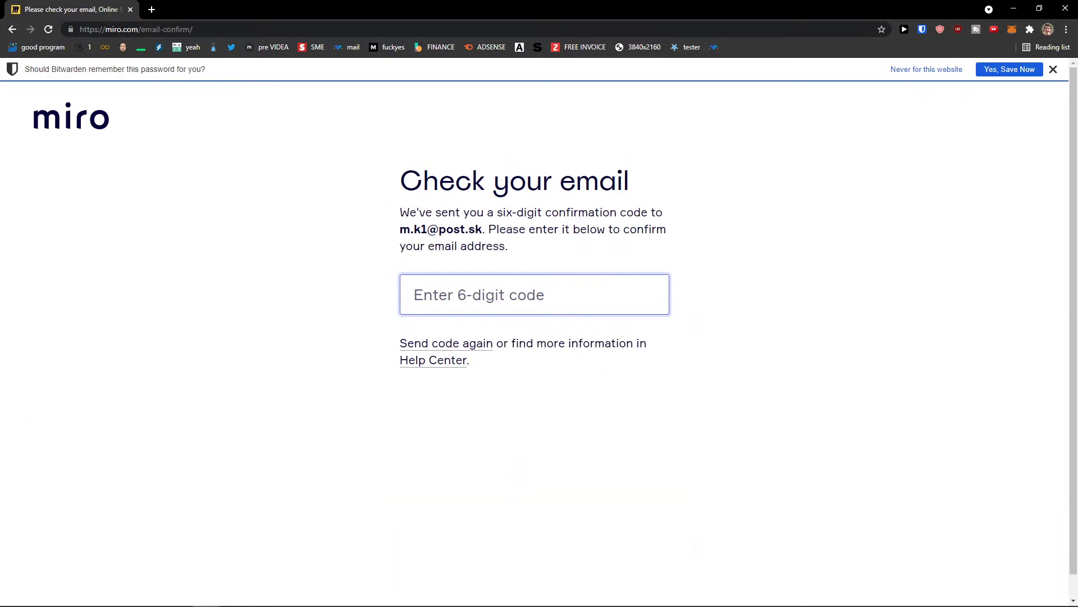
Fetch the code in a separate browser window and paste the six-digit confirmation code.
click(152, 10)
drag(167, 8, 0, 164)
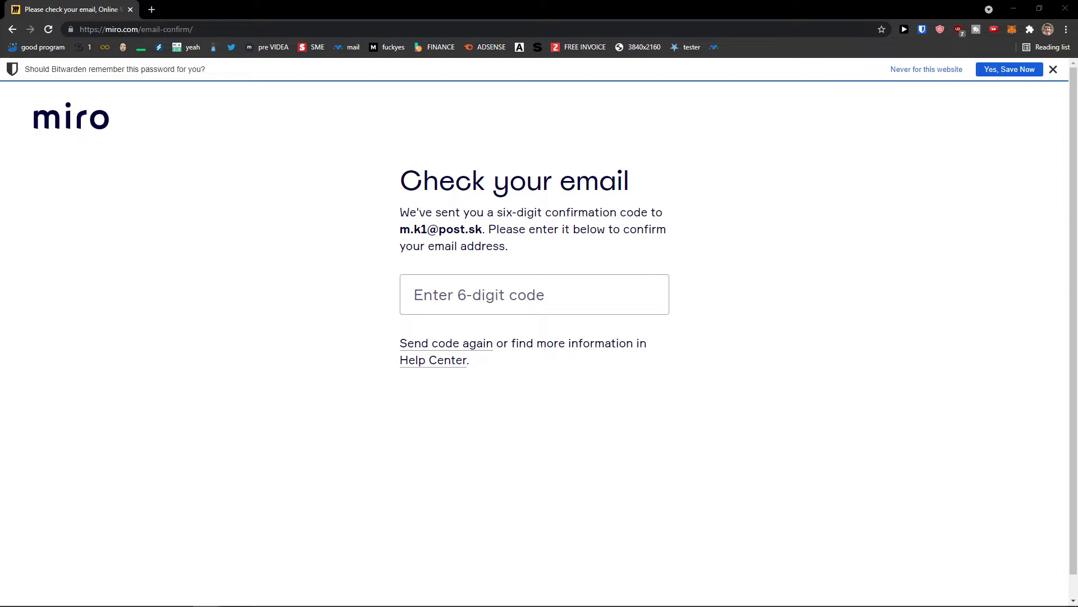
click(498, 298)
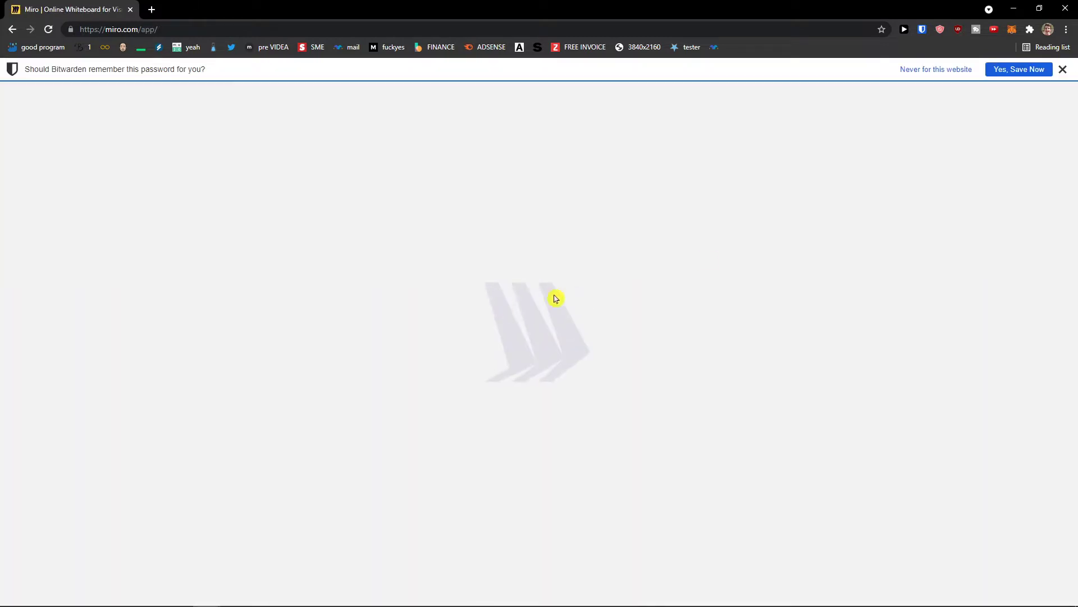
Name the team 'Youtube Creators' and choose Work as the usage.
click(1063, 69)
click(459, 247)
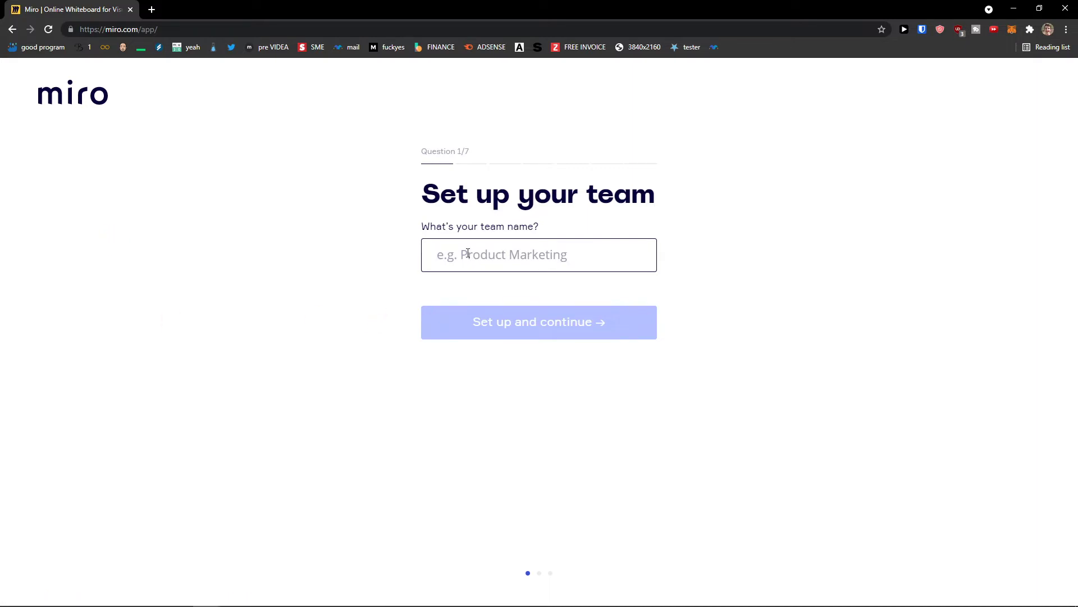
text(Youtub)
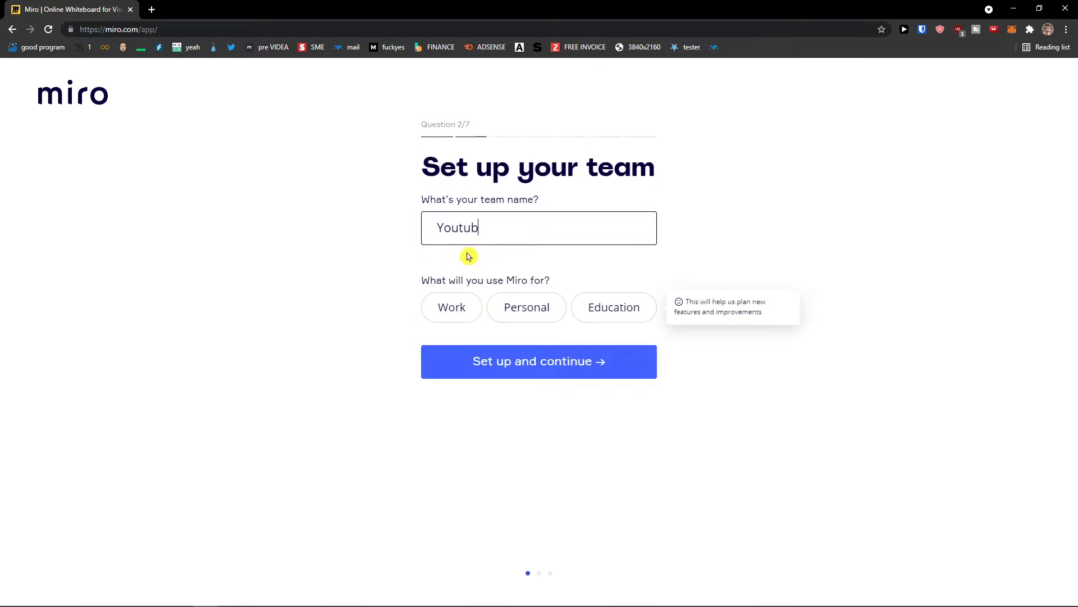
text(e Creators)
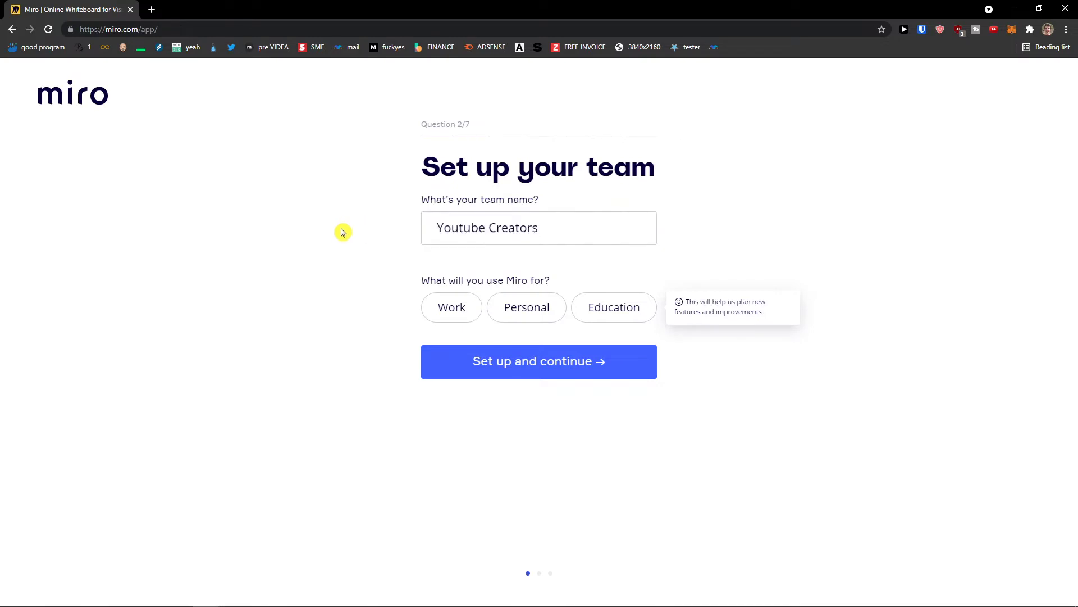
click(453, 312)
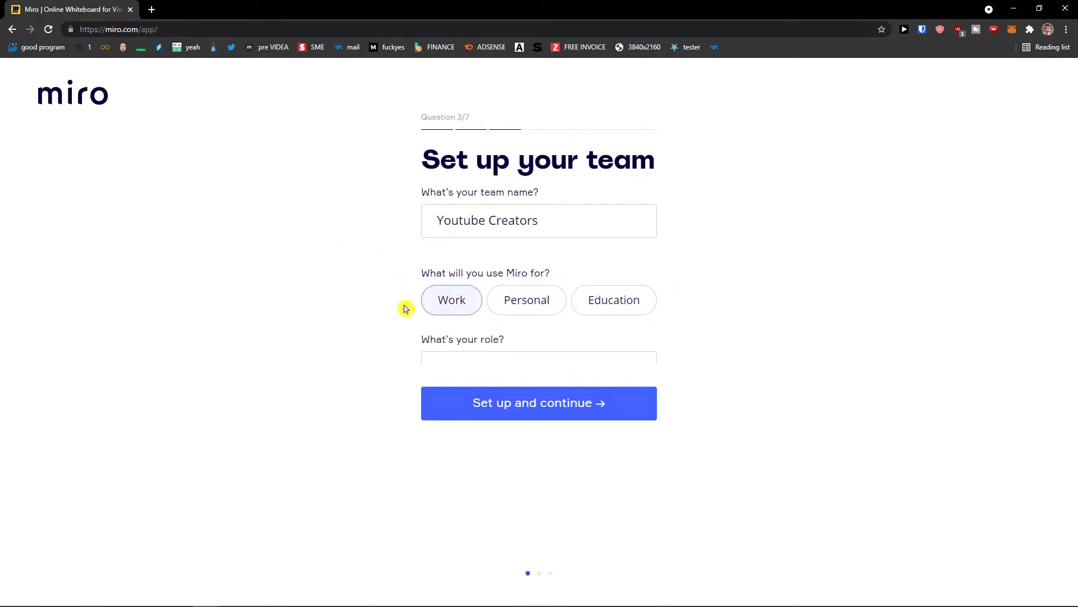
Choose Company management role, Director description, company size 2-50, and prior visual tools used.
click(508, 368)
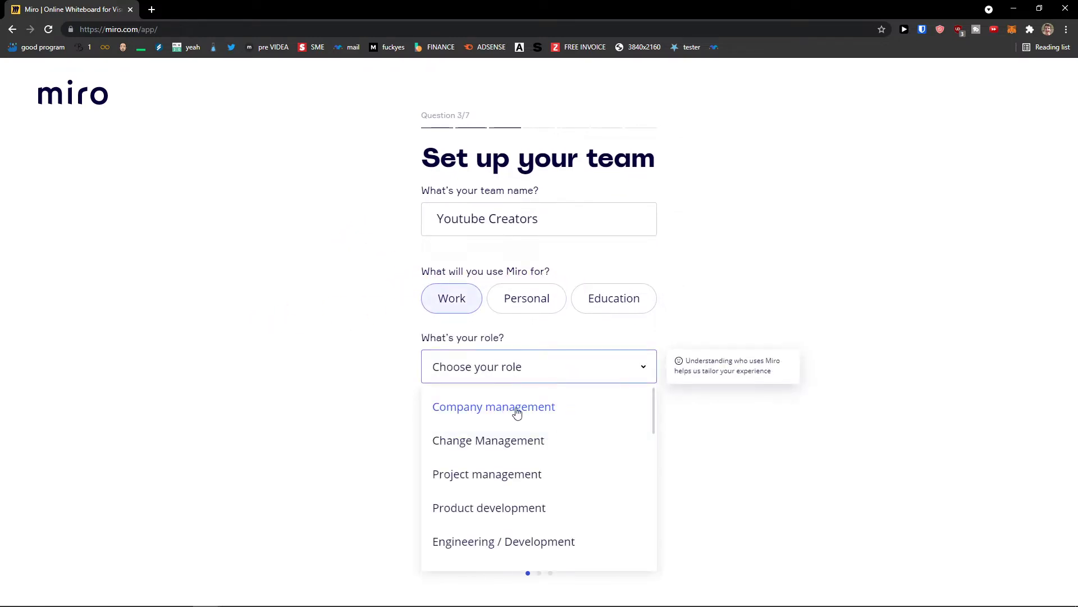
click(489, 410)
click(494, 436)
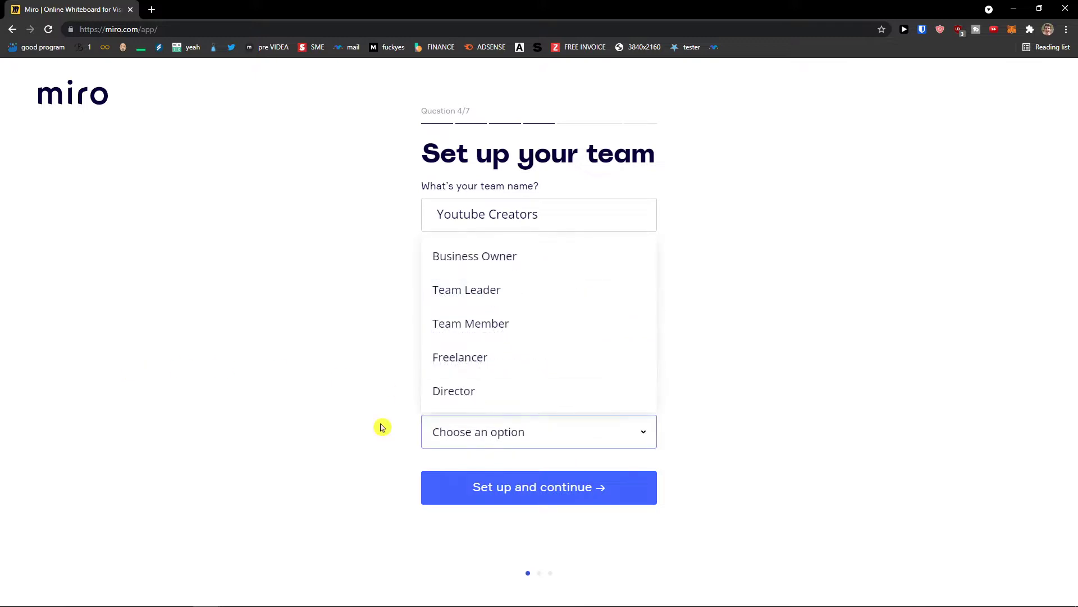
click(494, 392)
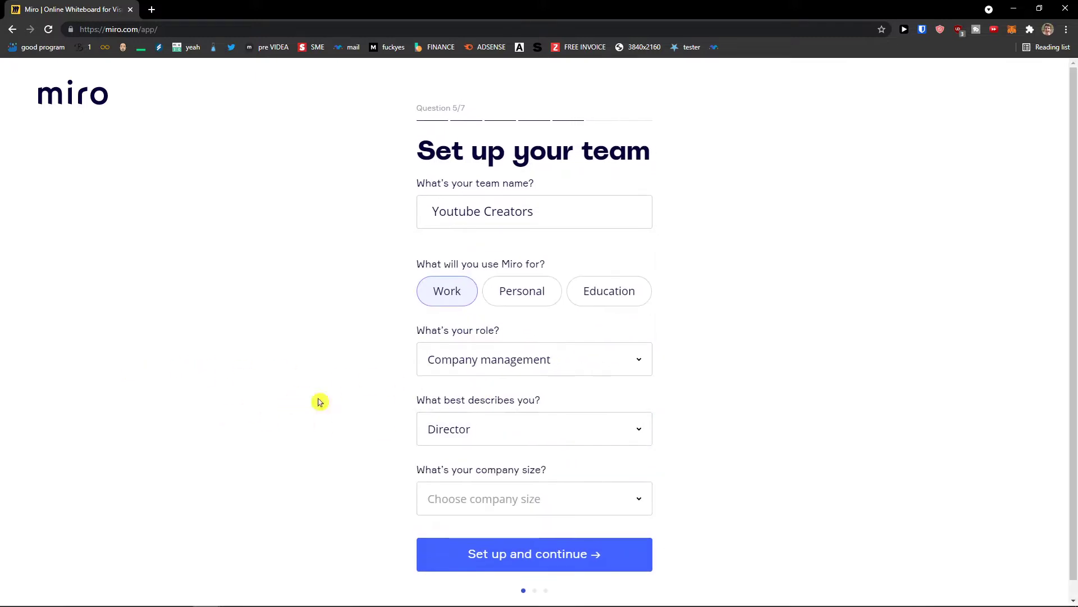
click(561, 496)
click(479, 335)
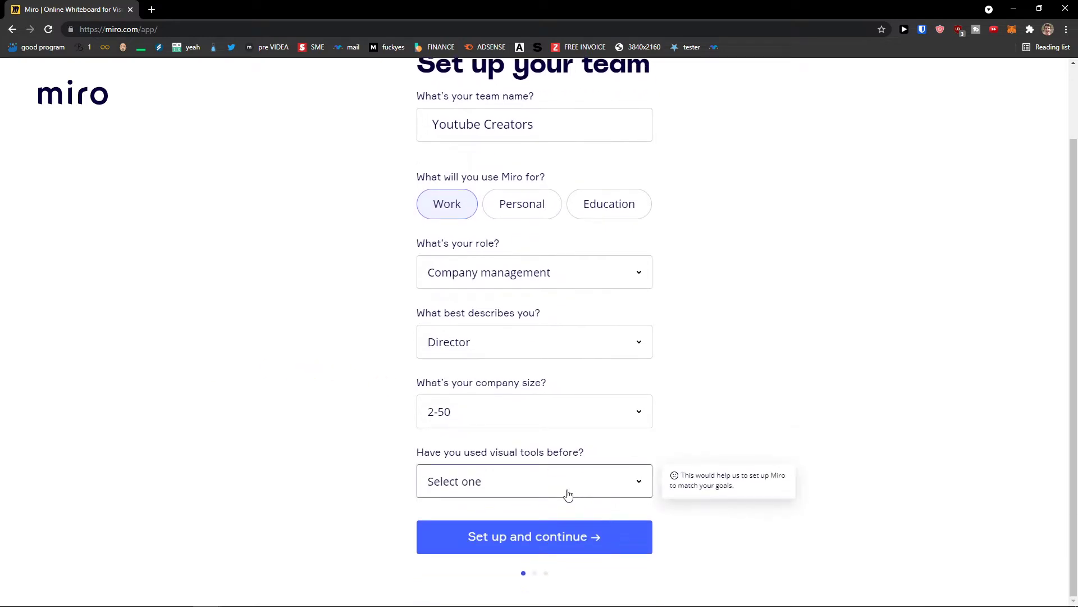
click(564, 493)
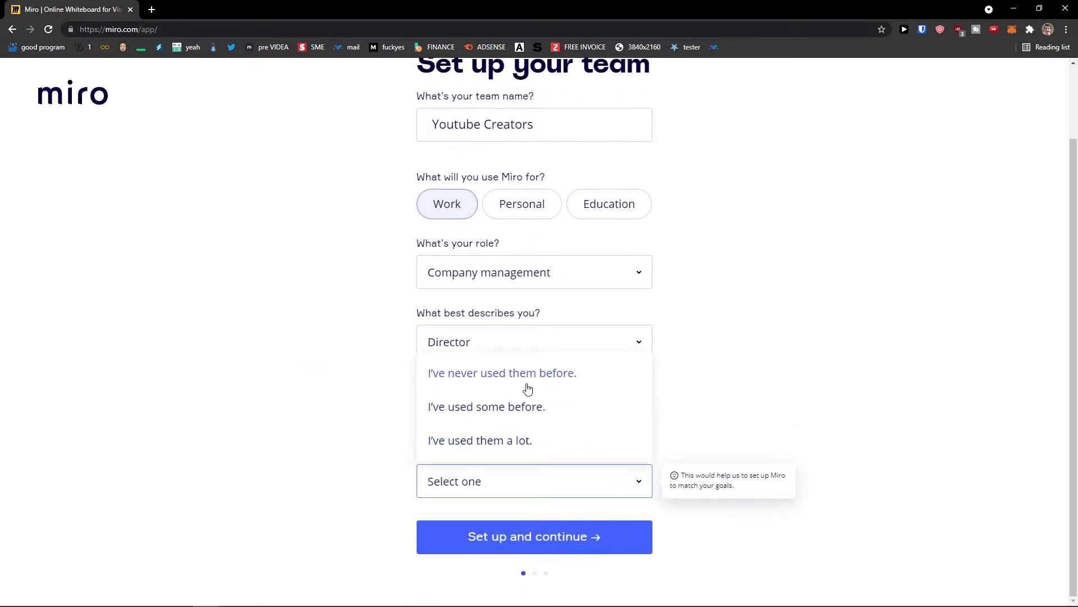
click(539, 419)
Mark Youtube as where you heard of Miro and submit the team setup.
click(517, 484)
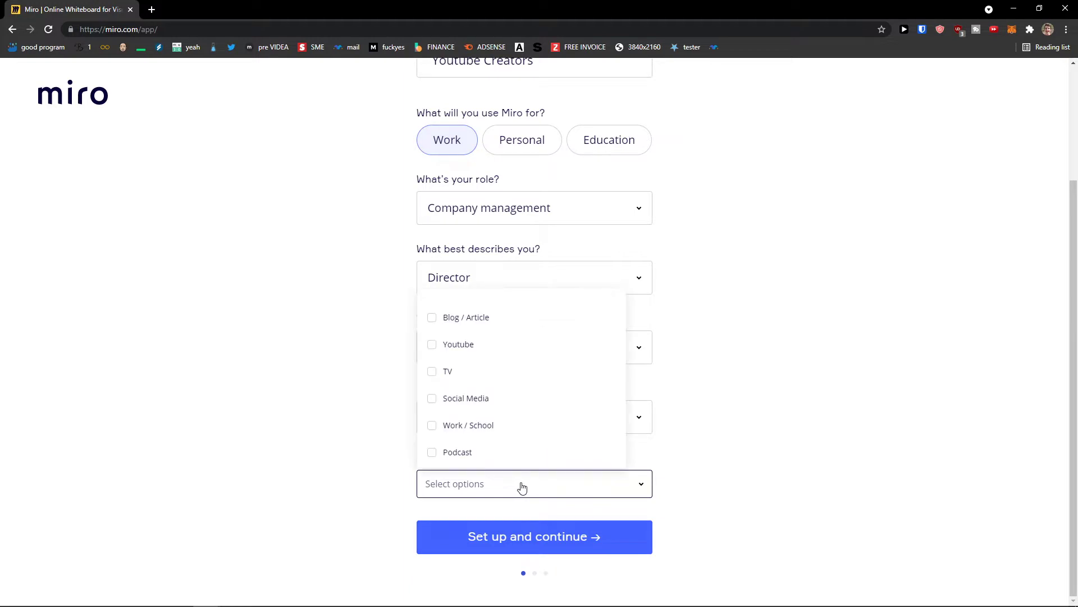
click(469, 347)
click(349, 440)
scroll(351, 444, up, 3)
scroll(344, 444, down, 1)
scroll(349, 444, up, 1)
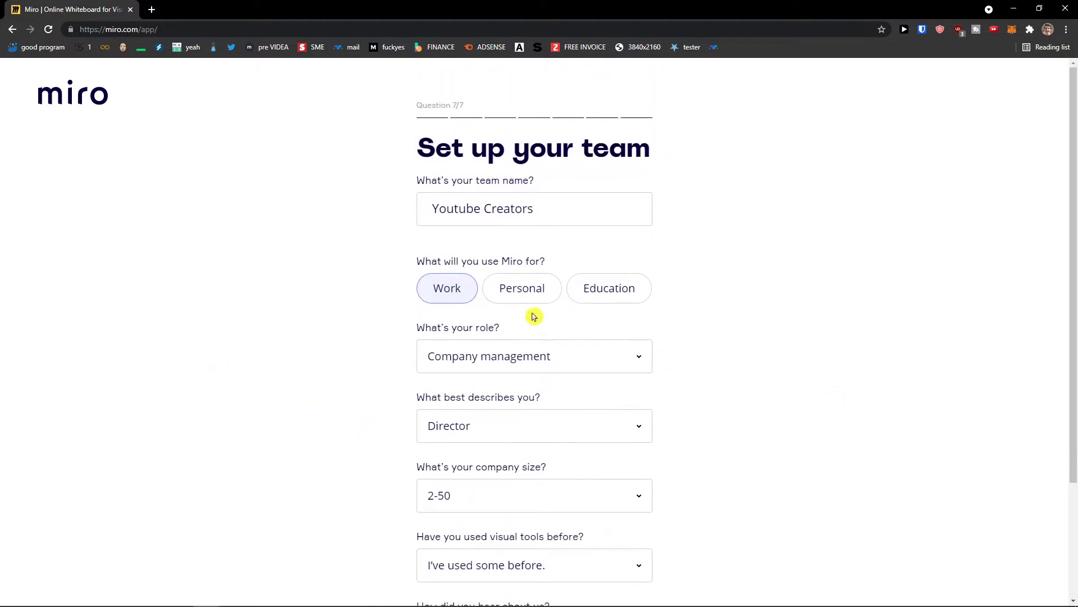
scroll(523, 326, down, 3)
click(628, 540)
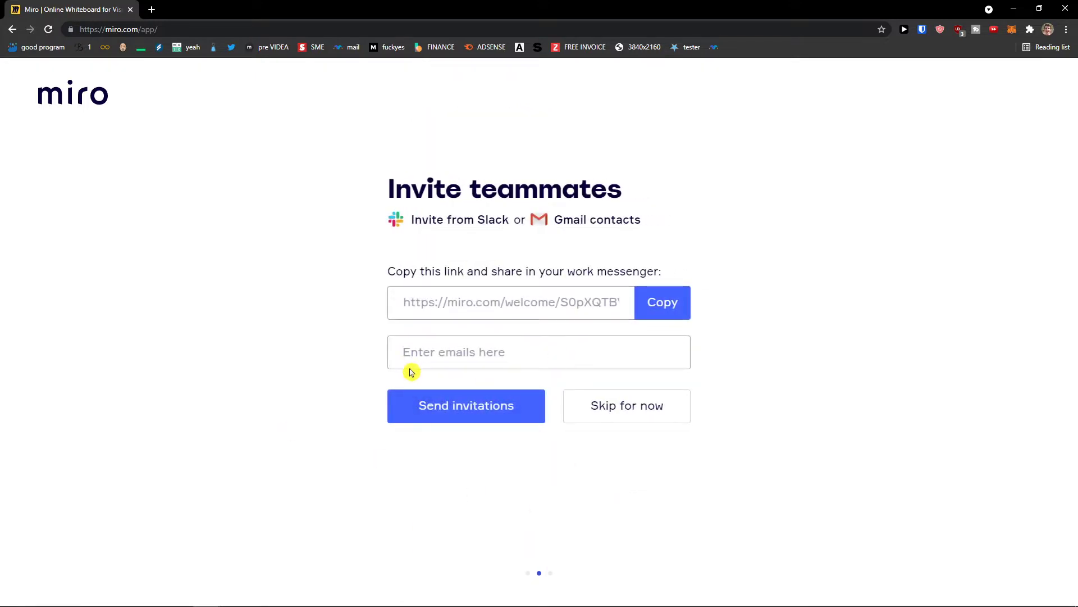
Copy the team invite link and skip inviting teammates for now.
click(401, 306)
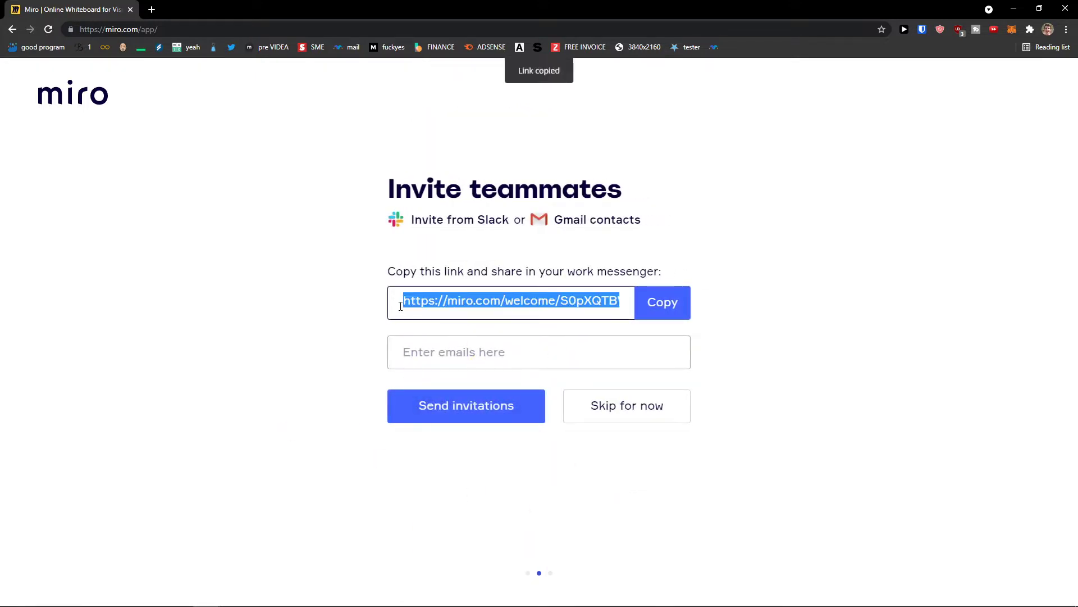
click(425, 359)
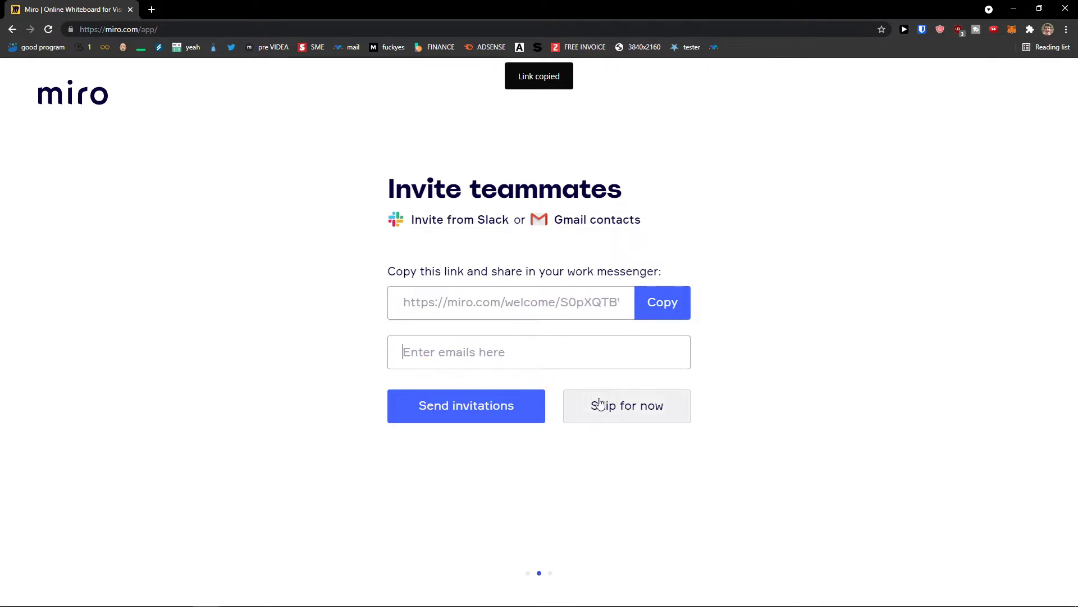
click(611, 412)
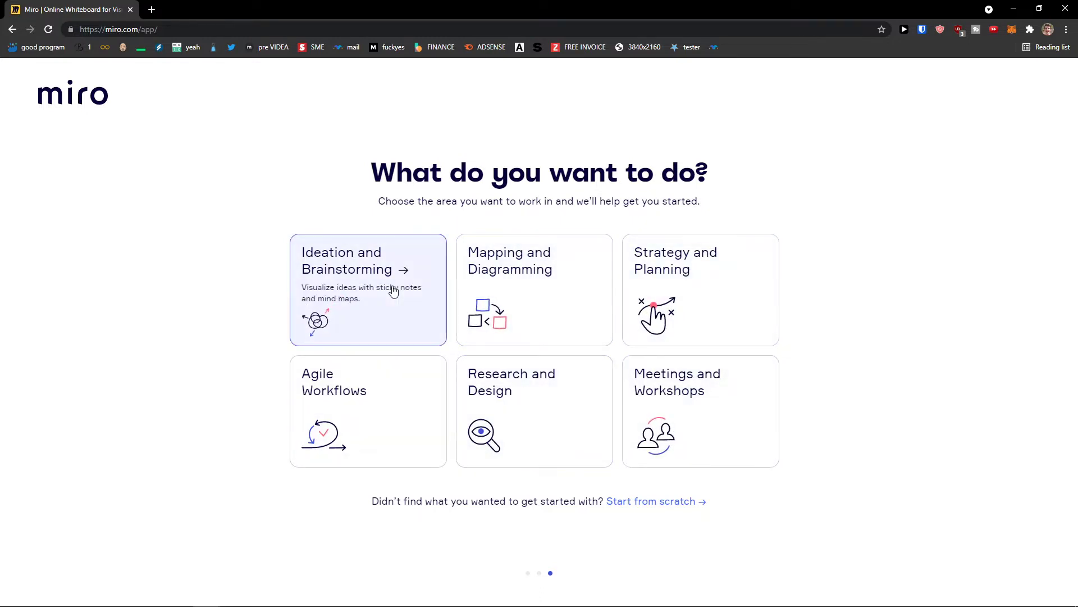
Choose Mapping and Diagramming, close the template picker, and return to the dashboard.
click(549, 298)
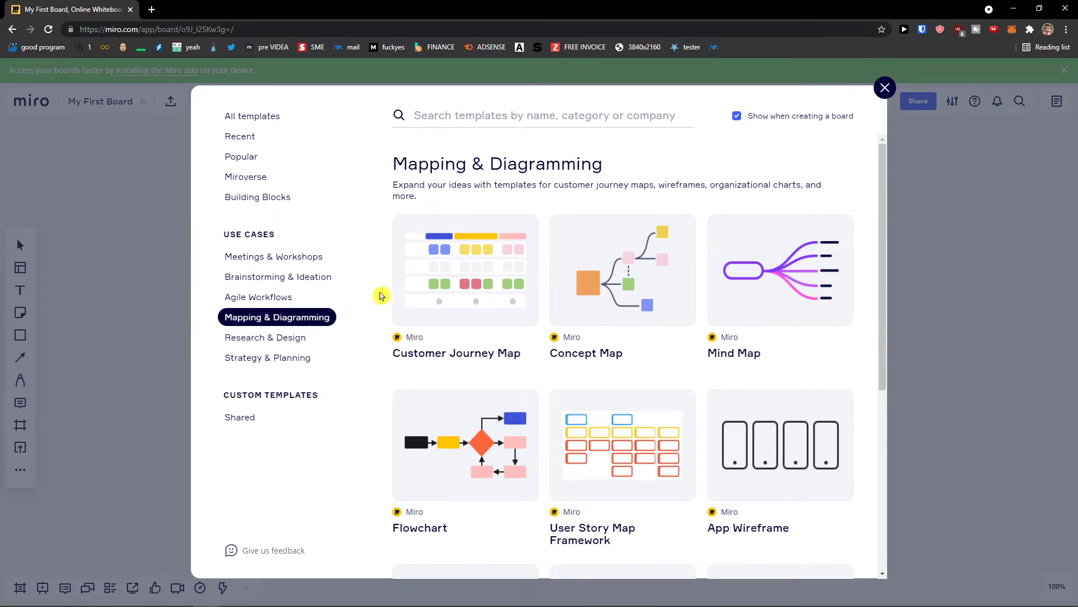
click(885, 88)
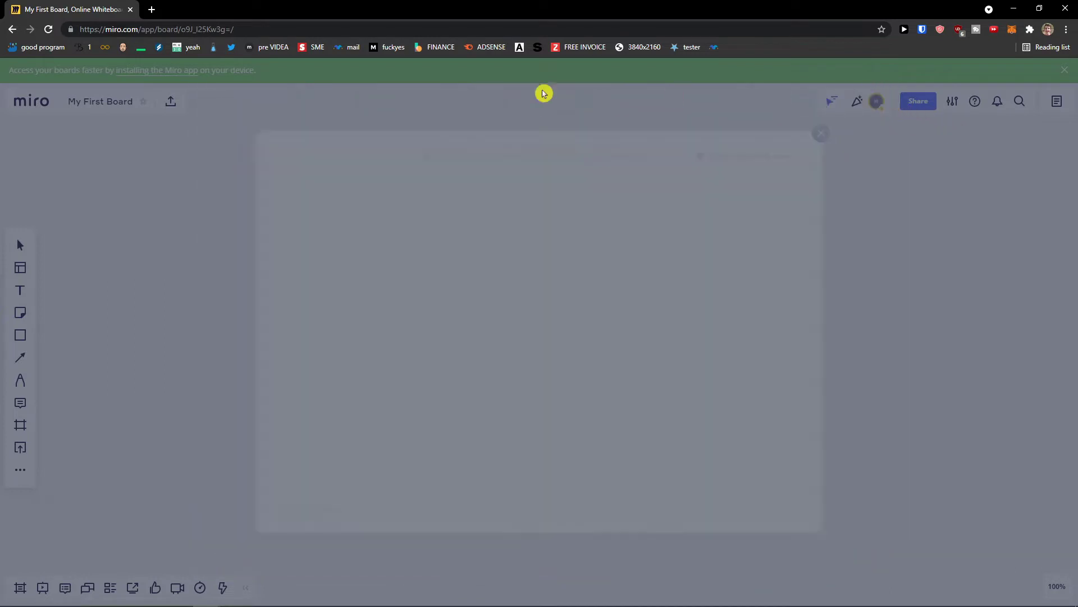
click(35, 106)
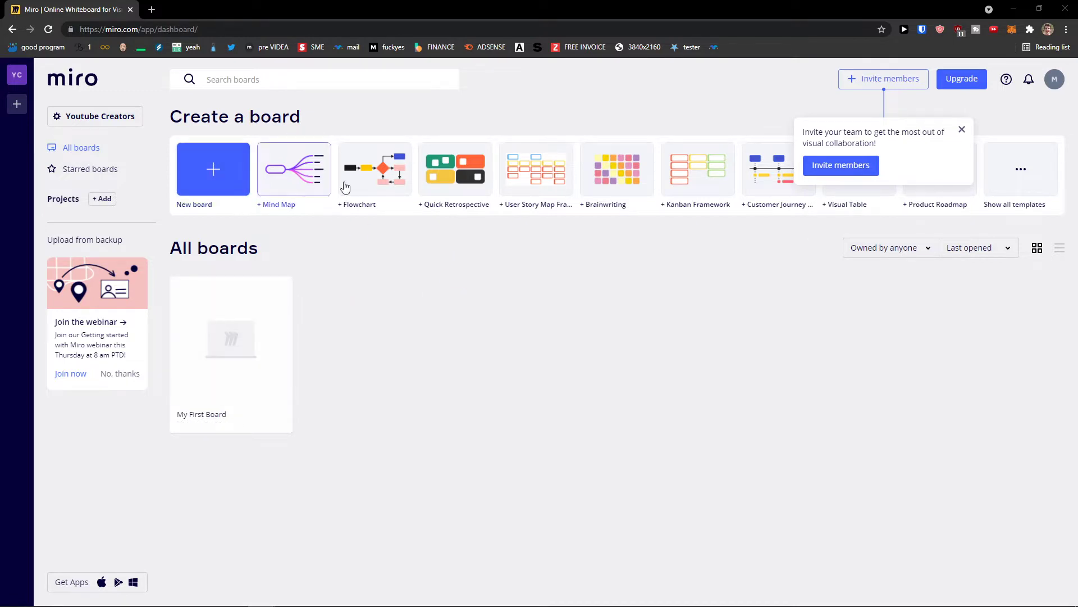
Create a new board as a shared board accessible to the team.
click(211, 189)
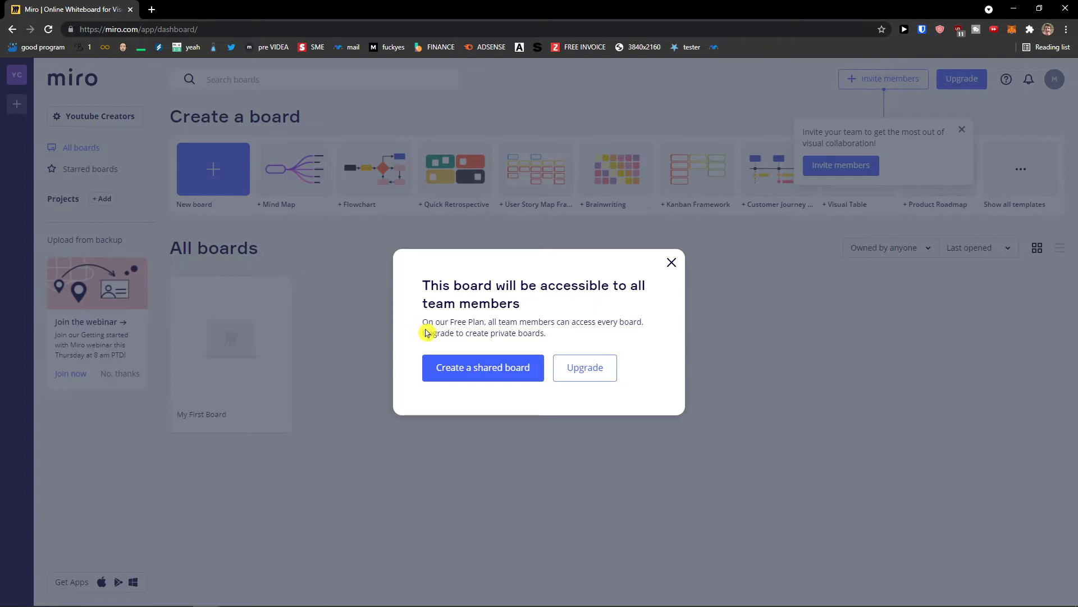
click(465, 370)
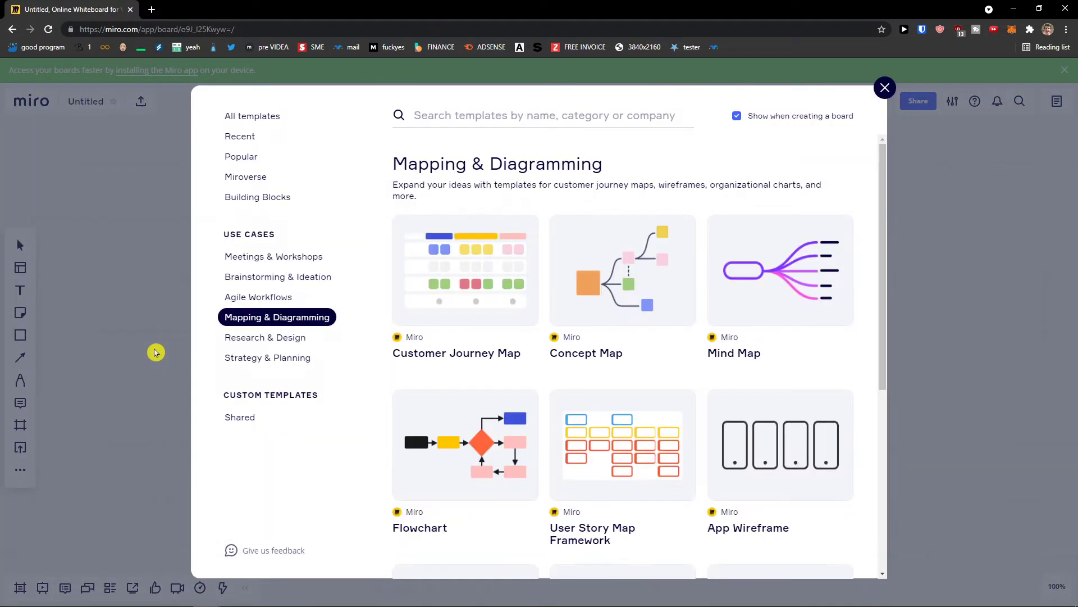
Browse the All, Recently used, Popular, Miroverse and Building Blocks template categories.
mouse_move(388, 296)
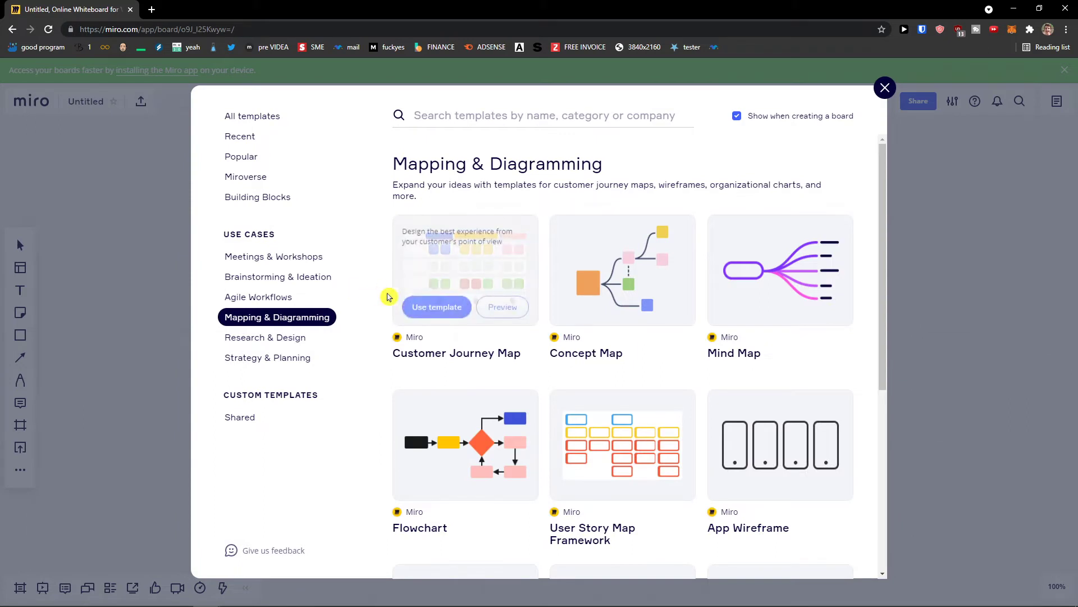
scroll(382, 296, down, 3)
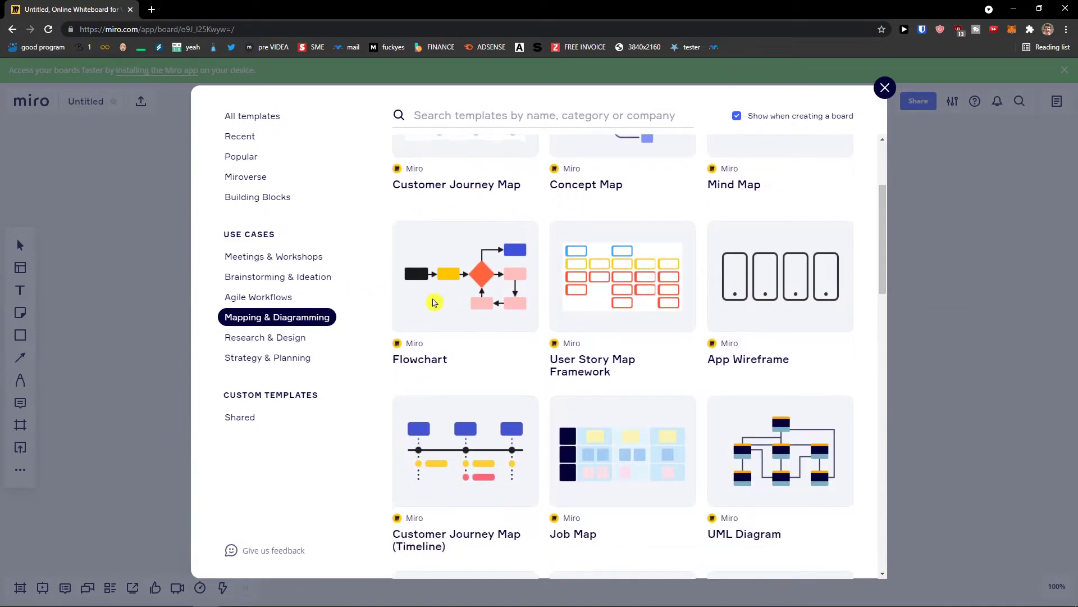
scroll(382, 296, up, 3)
click(260, 123)
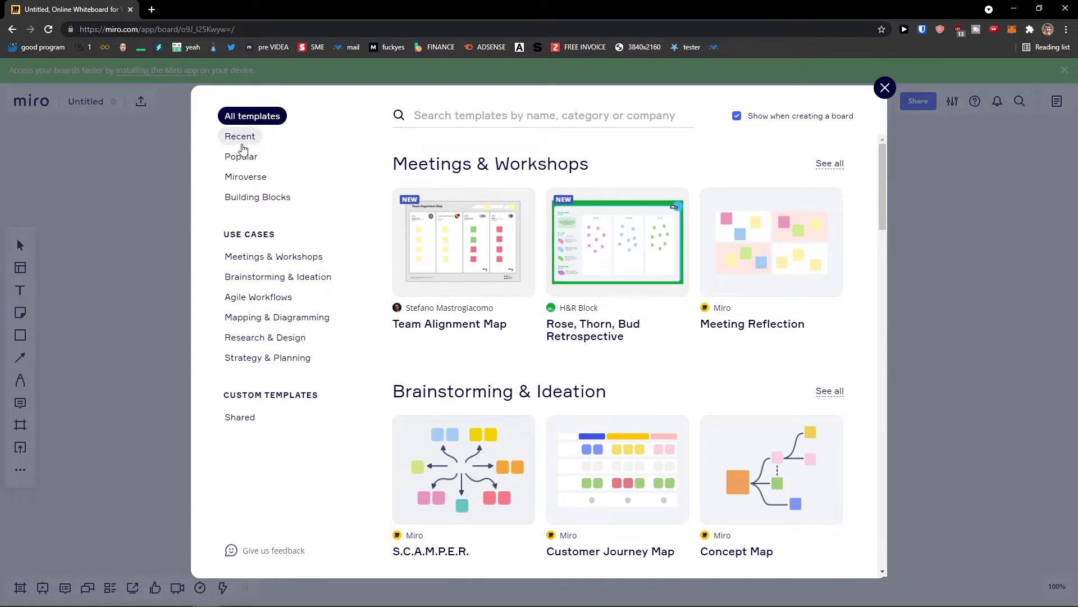
click(243, 148)
click(246, 163)
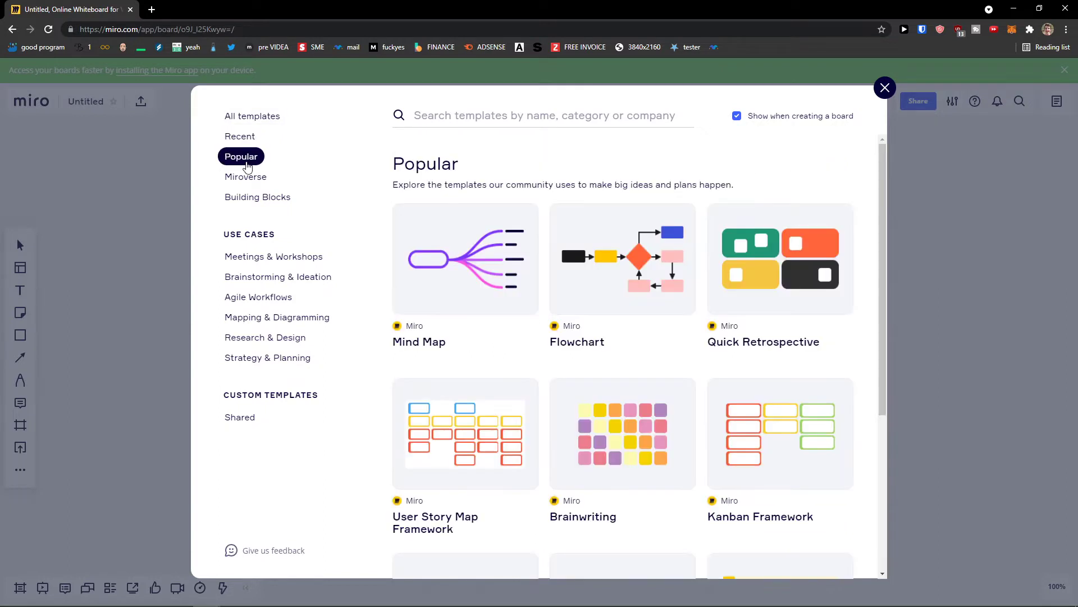
scroll(447, 331, down, 5)
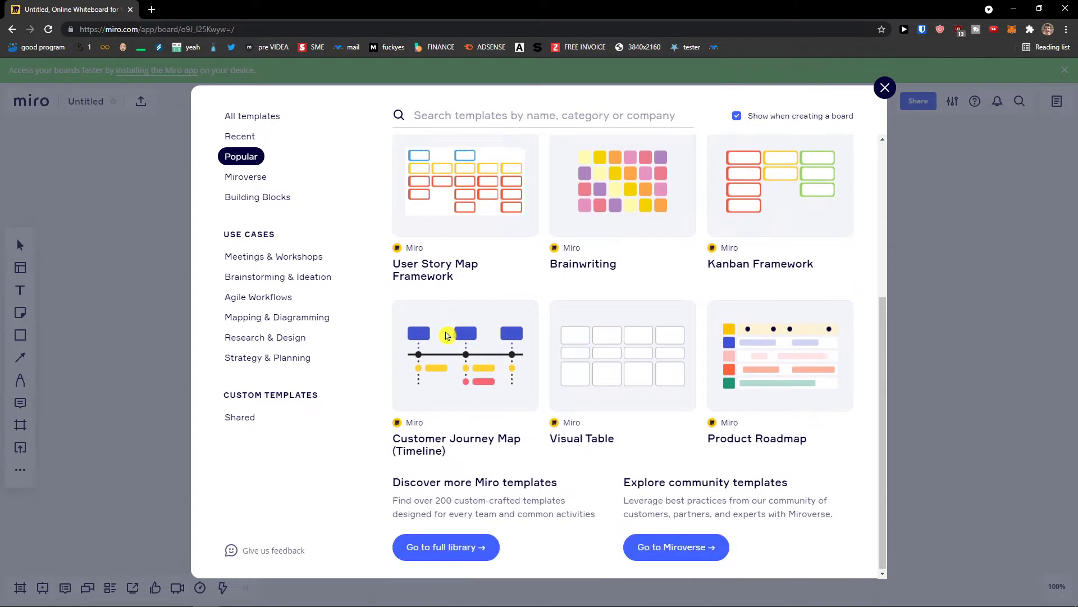
scroll(441, 337, up, 2)
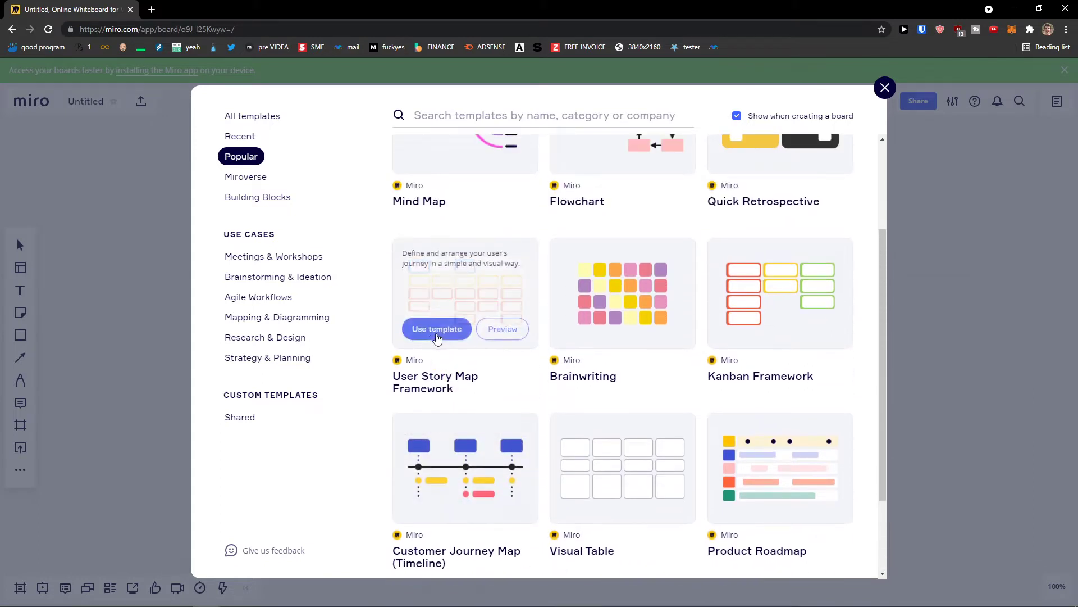
scroll(546, 409, up, 3)
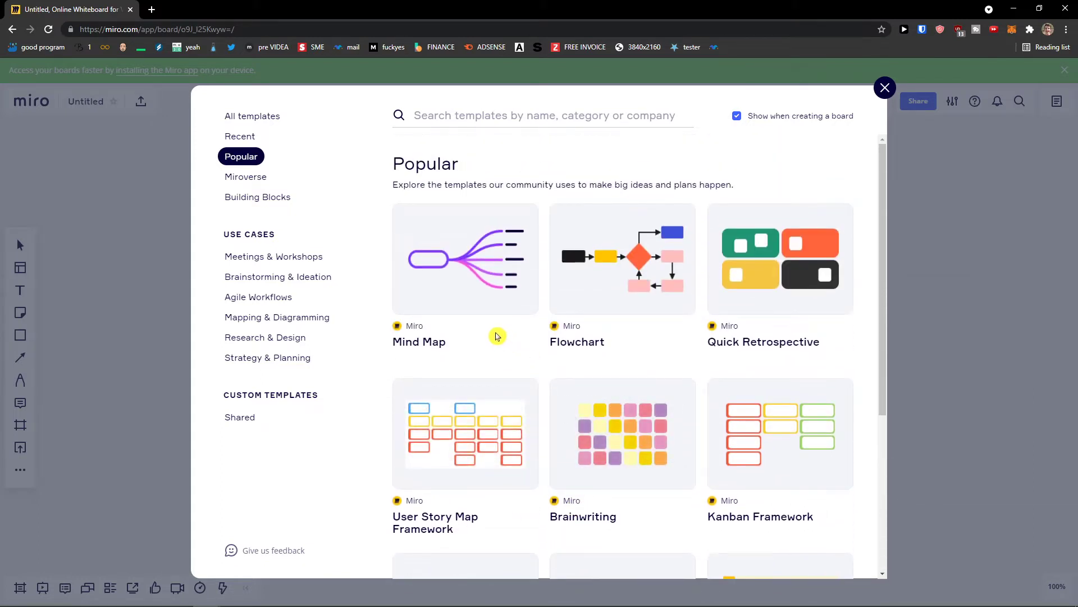
click(246, 177)
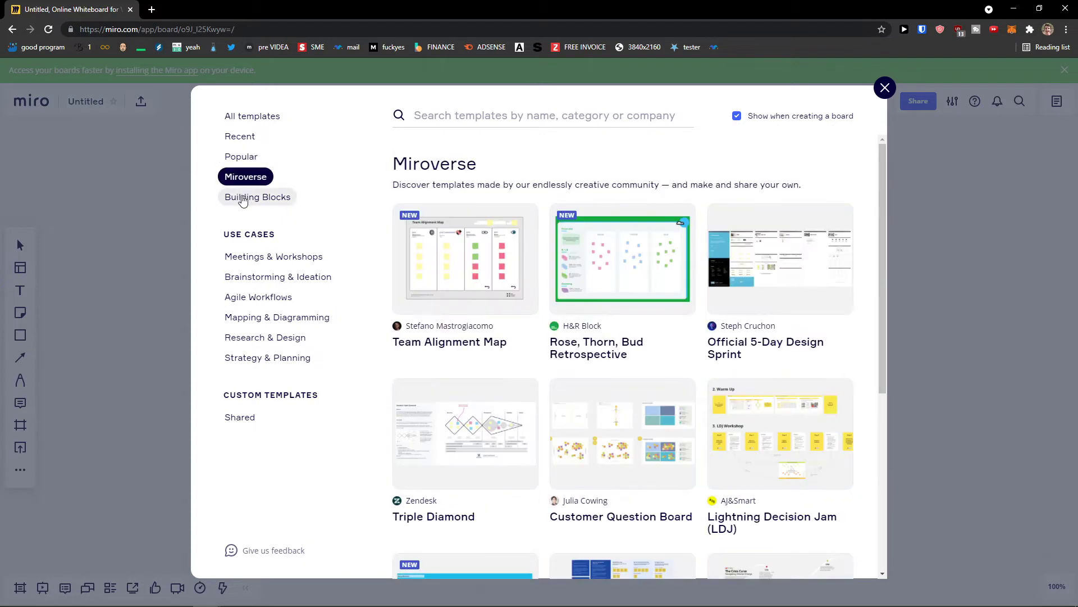
click(242, 200)
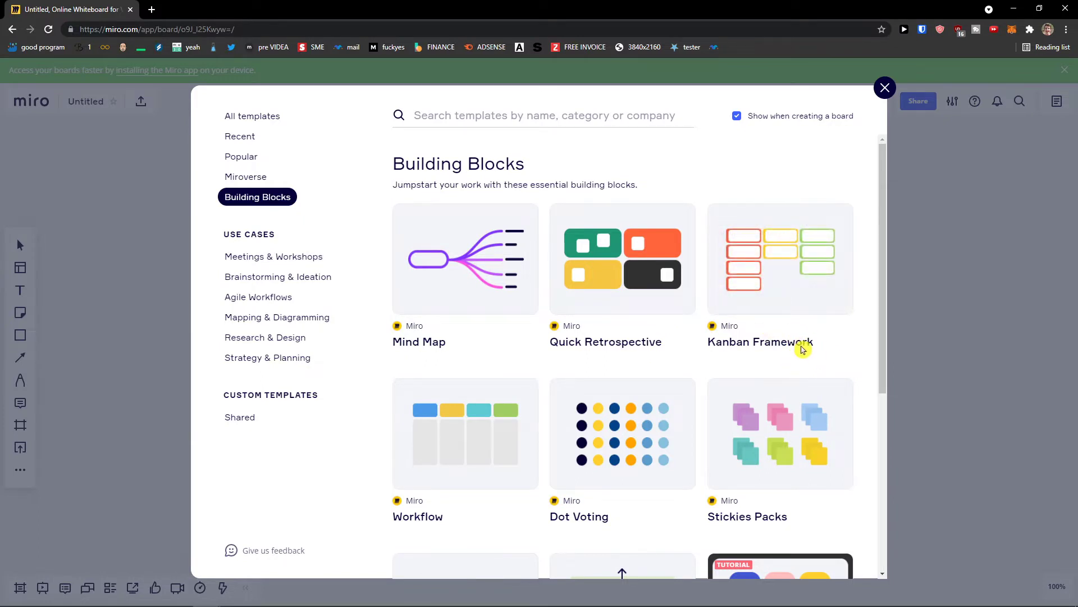
scroll(777, 345, down, 2)
Look through the Meetings & Workshops templates.
mouse_move(507, 311)
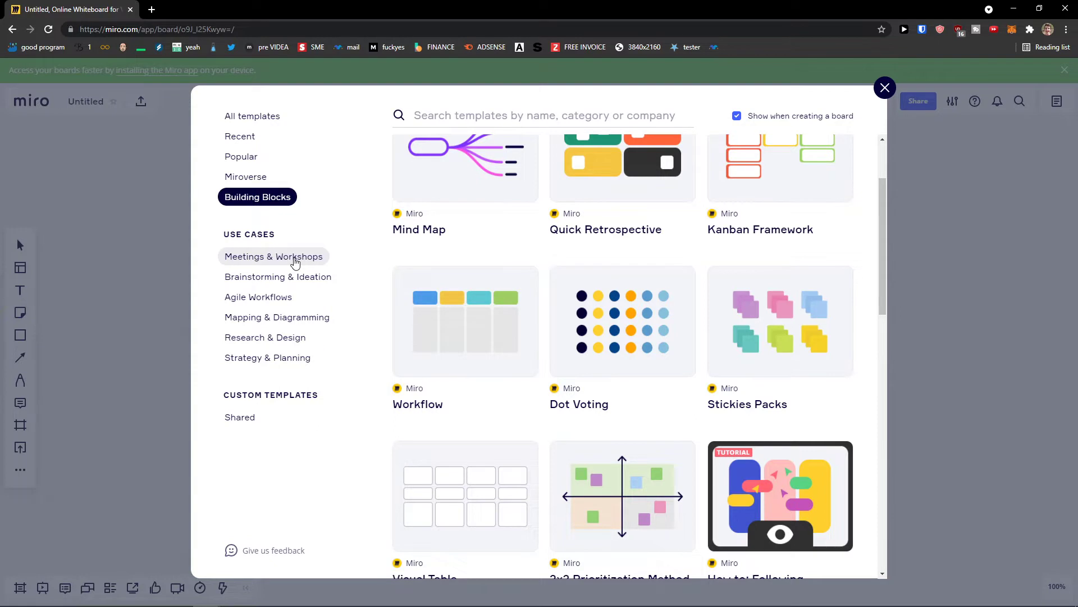
click(295, 261)
scroll(548, 345, down, 1)
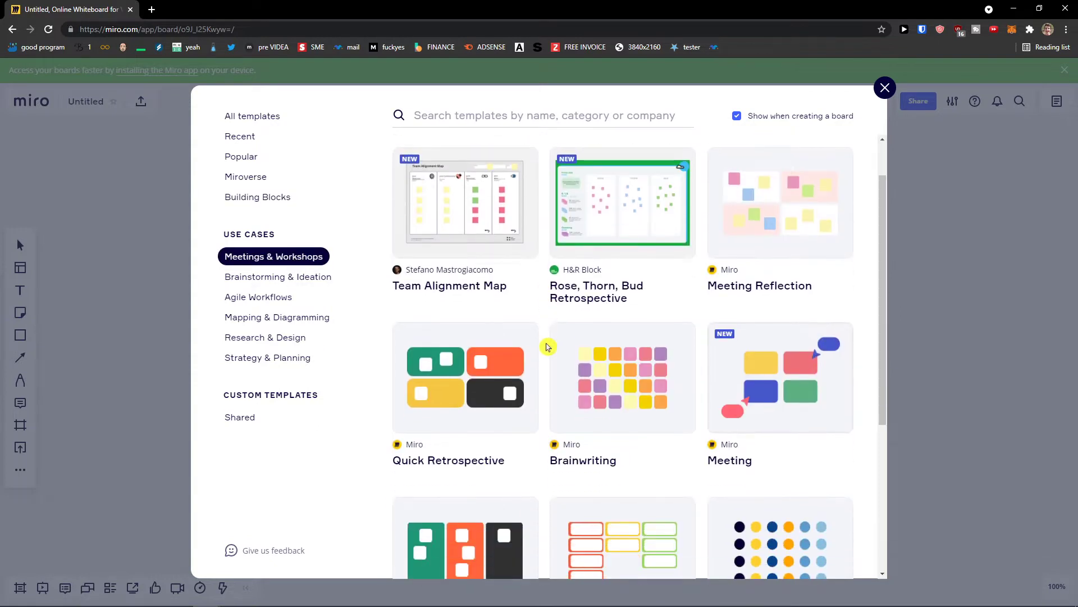
mouse_move(567, 404)
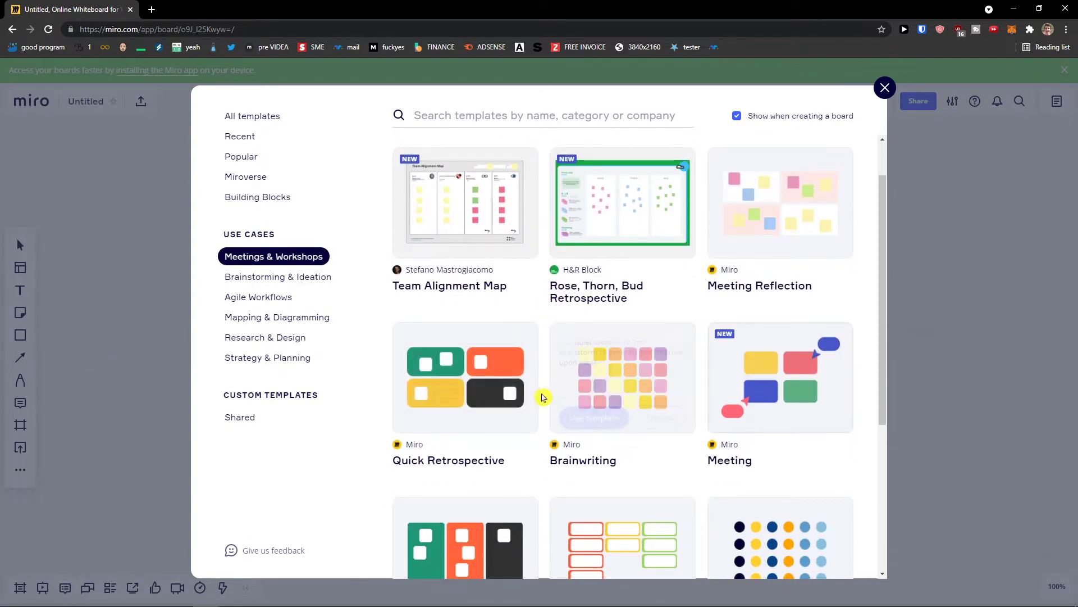
scroll(543, 396, down, 4)
scroll(541, 397, down, 7)
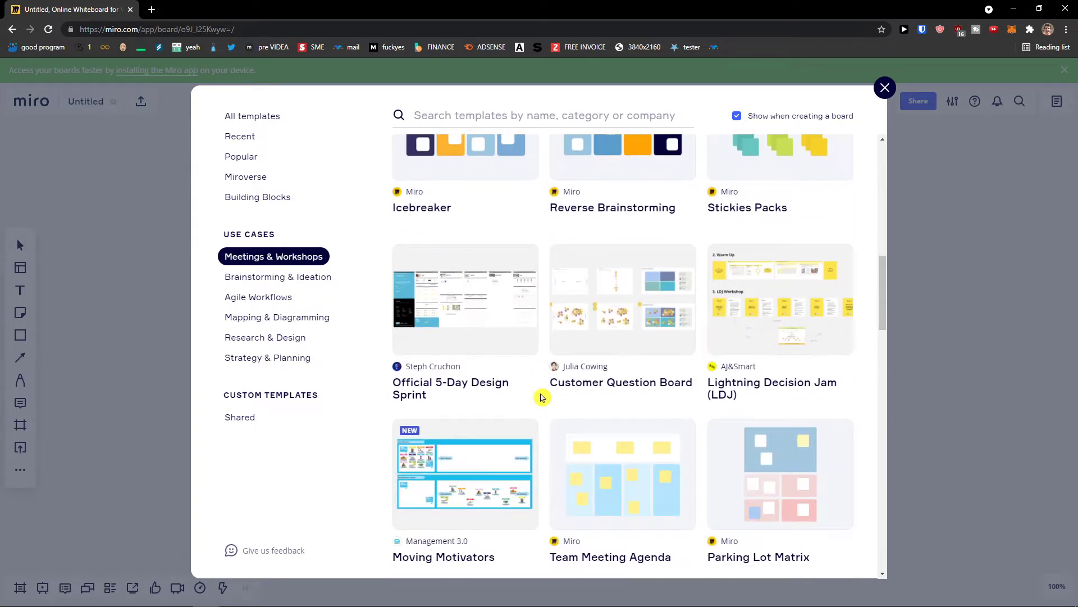
scroll(542, 398, down, 2)
mouse_move(660, 368)
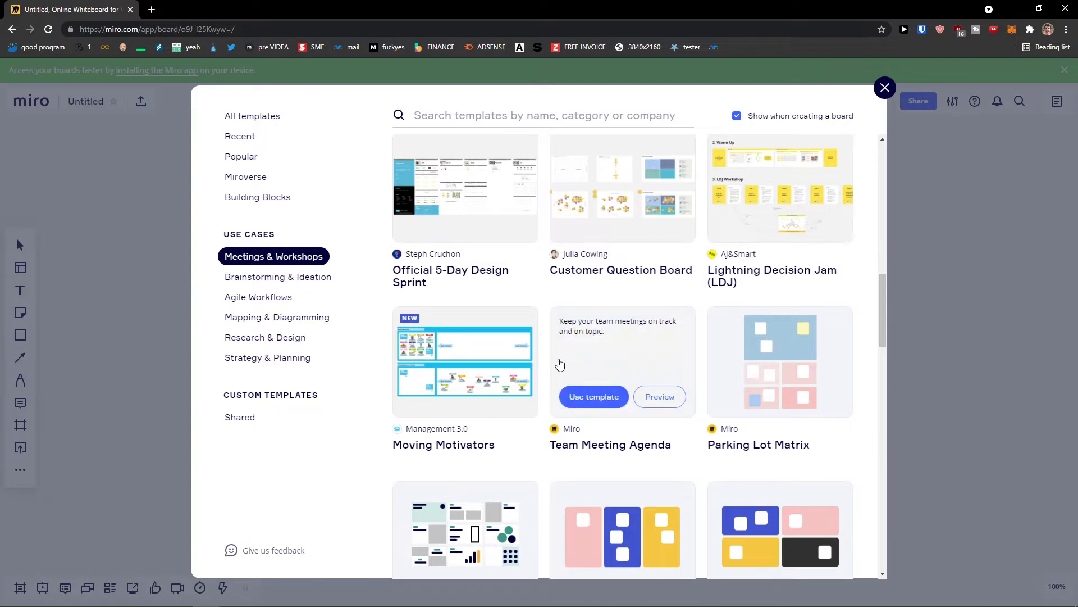
scroll(560, 364, up, 12)
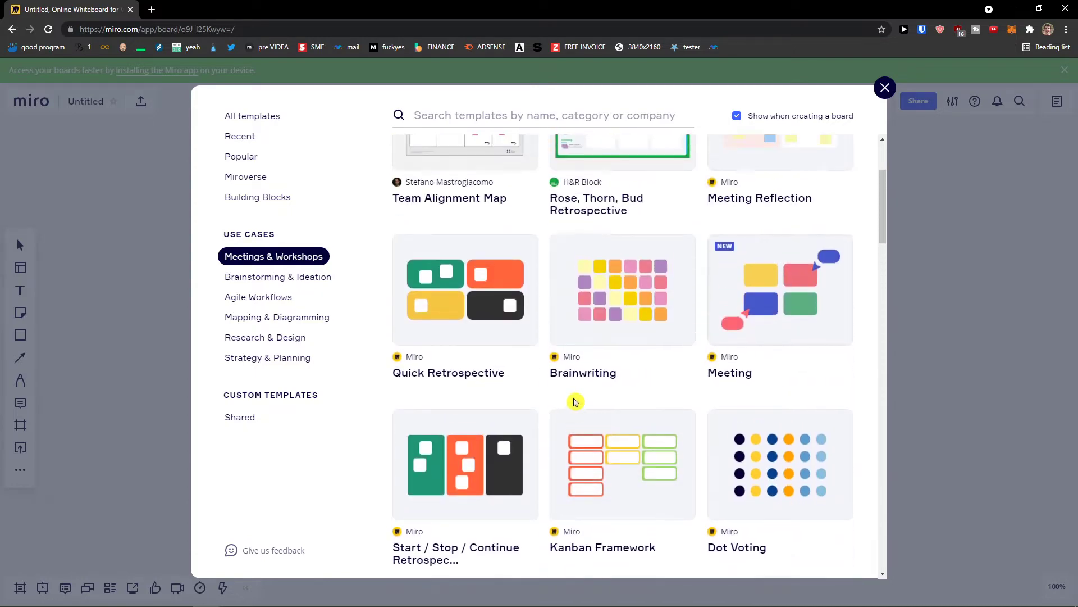
scroll(576, 401, up, 3)
Browse the Brainstorming & Ideation, Agile Workflows and Mapping & Diagramming templates.
click(252, 281)
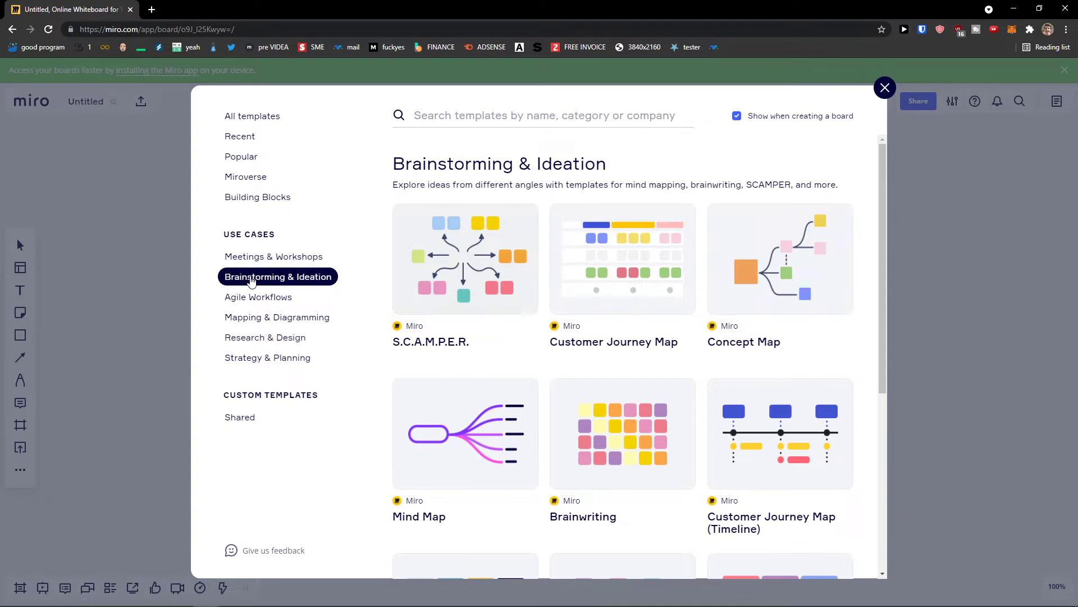
click(272, 293)
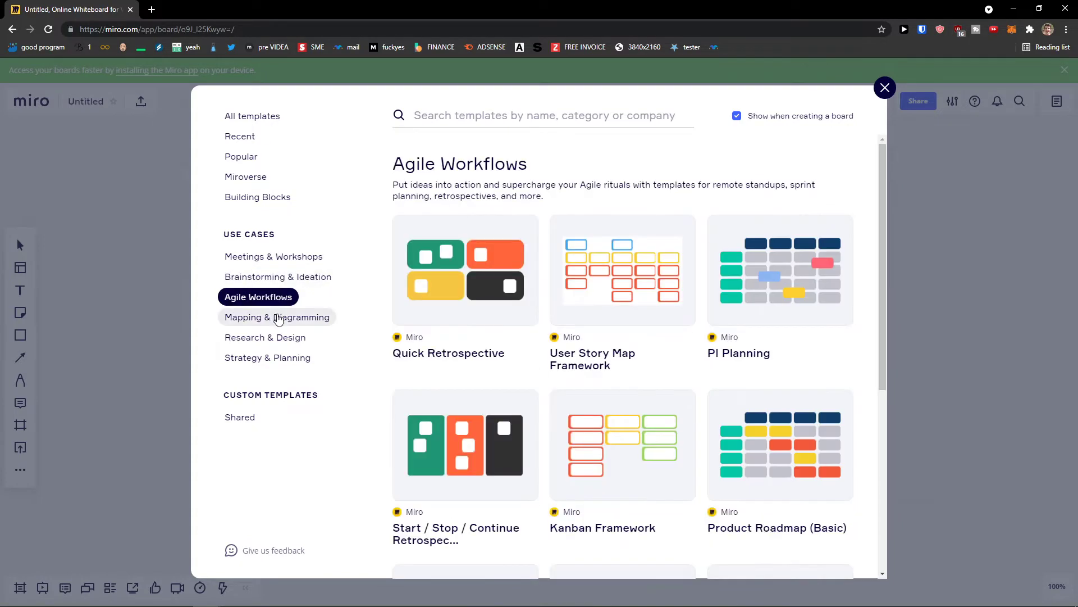
click(288, 318)
scroll(475, 333, down, 6)
scroll(460, 338, up, 4)
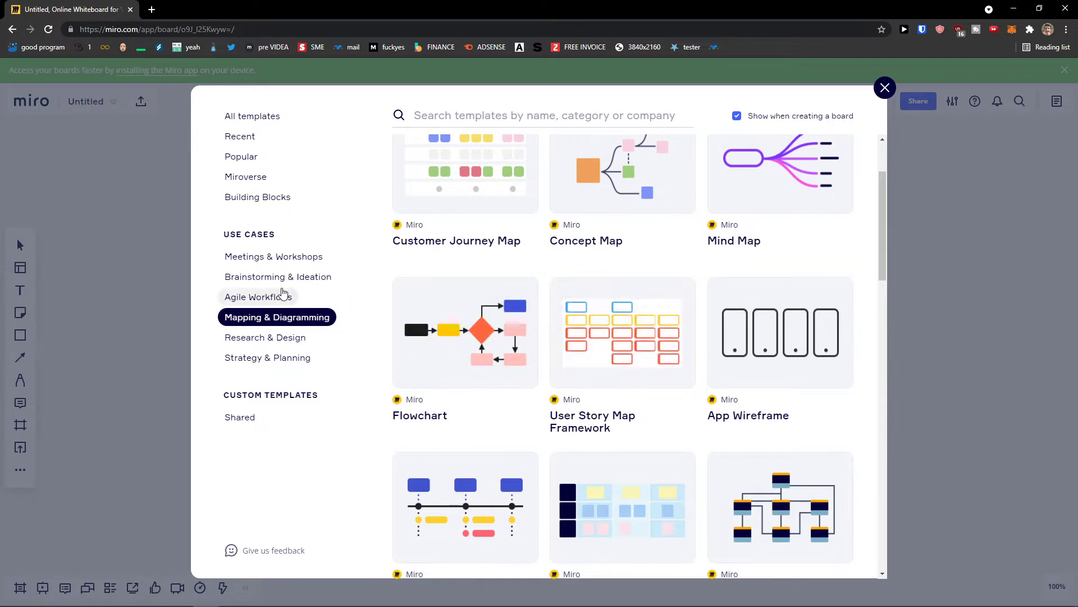
Insert the Start / Stop / Continue retrospective template from Agile Workflows.
click(283, 297)
mouse_move(517, 316)
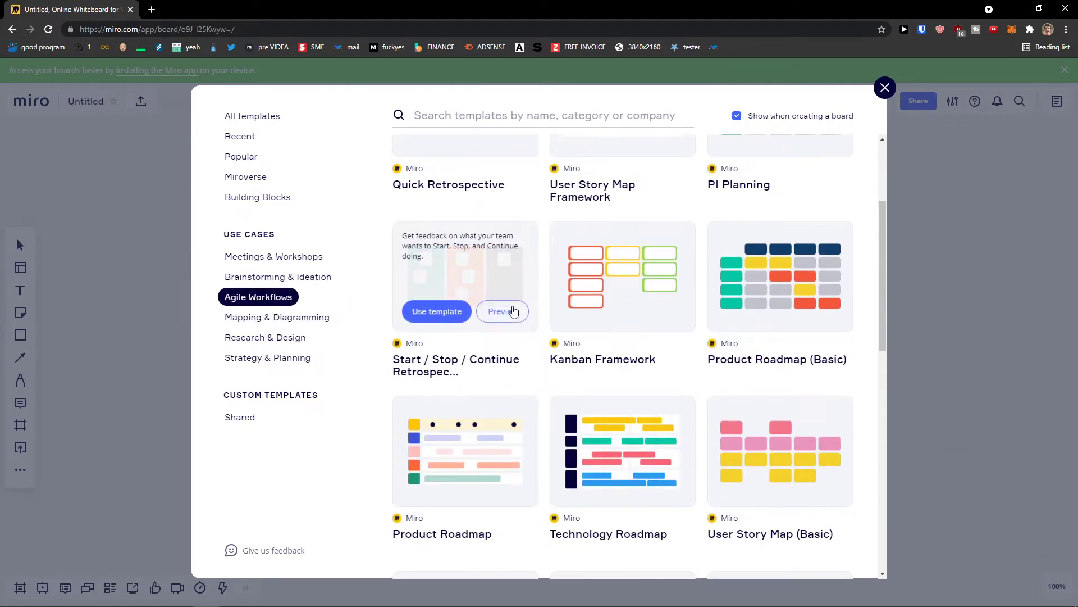
scroll(539, 390, down, 3)
scroll(539, 388, down, 2)
scroll(539, 388, up, 5)
mouse_move(467, 267)
click(444, 312)
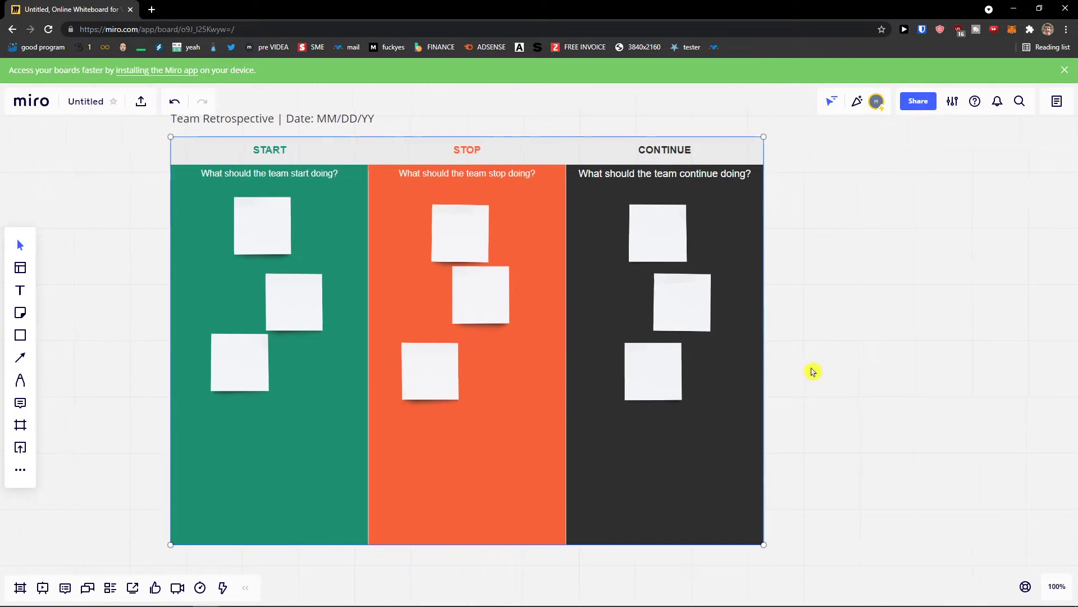
Drag the retrospective board toward the left side of the canvas.
drag(823, 361, 827, 392)
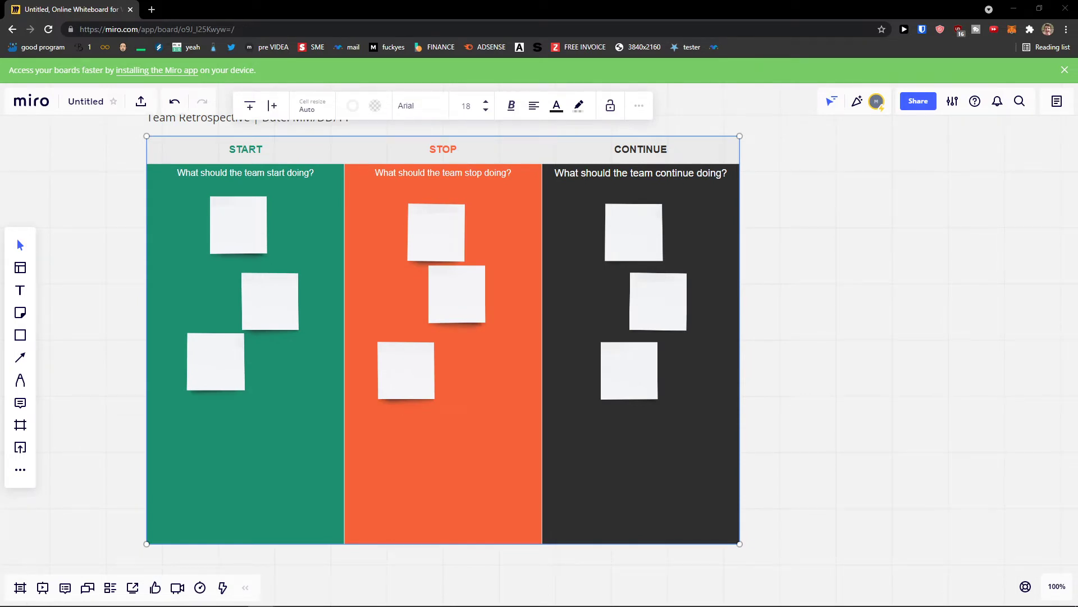
drag(528, 386, 319, 274)
drag(852, 244, 545, 330)
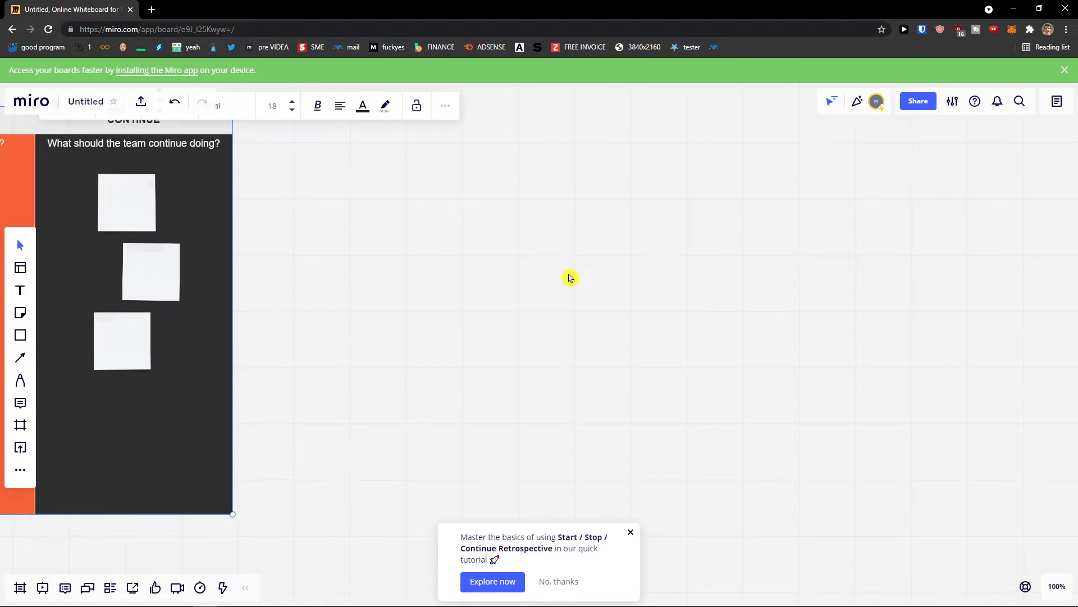
Dismiss the tutorial suggestion popup.
scroll(569, 278, down, 5)
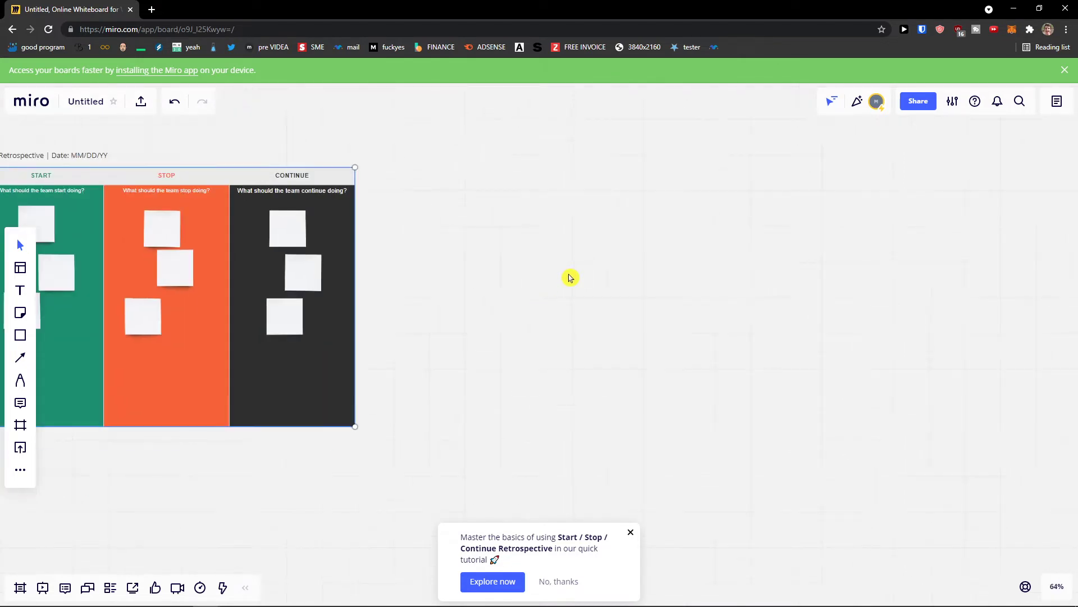
scroll(577, 284, up, 3)
scroll(578, 284, down, 4)
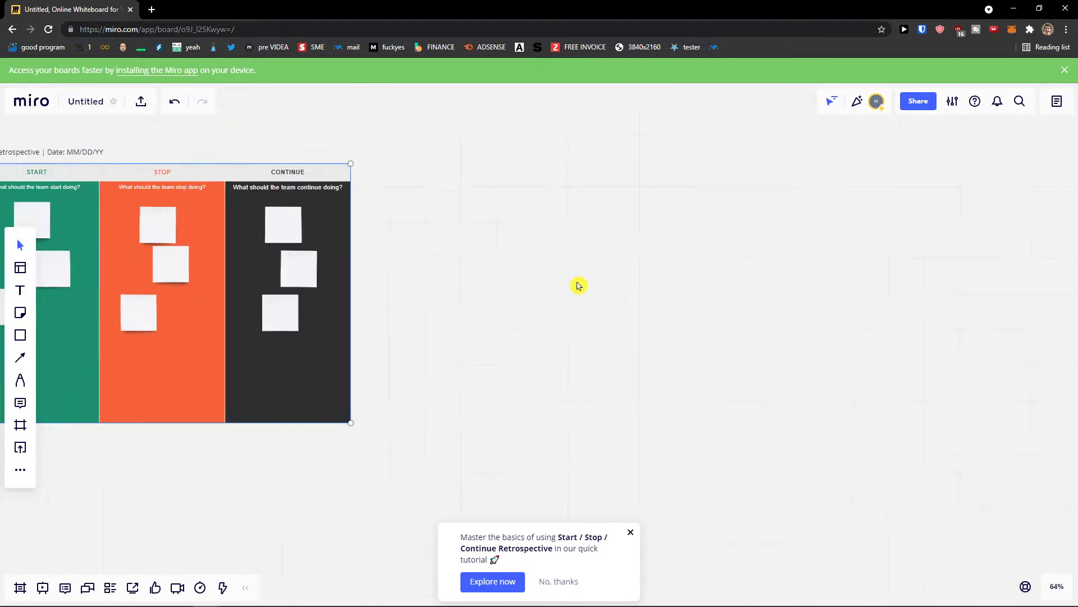
scroll(578, 285, up, 5)
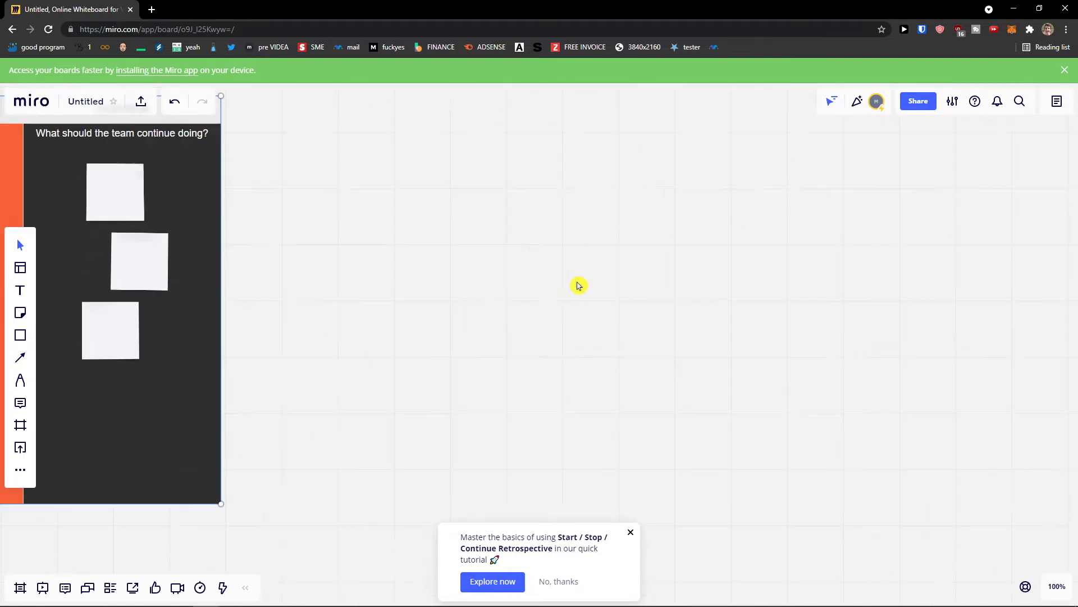
scroll(579, 285, down, 4)
scroll(579, 285, up, 3)
scroll(578, 285, down, 3)
scroll(578, 286, up, 4)
scroll(579, 285, down, 1)
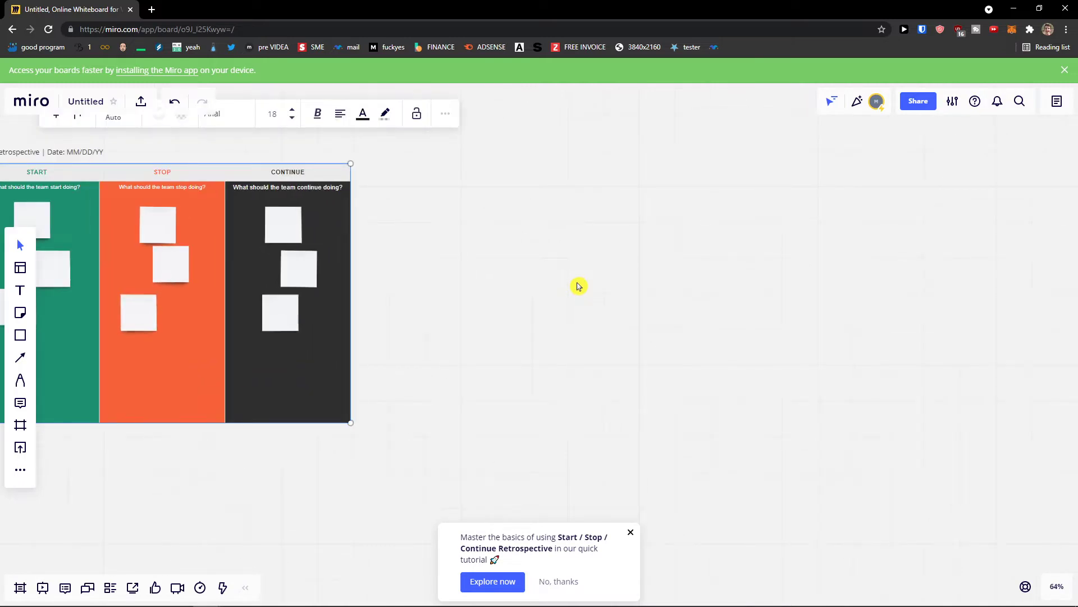
click(630, 534)
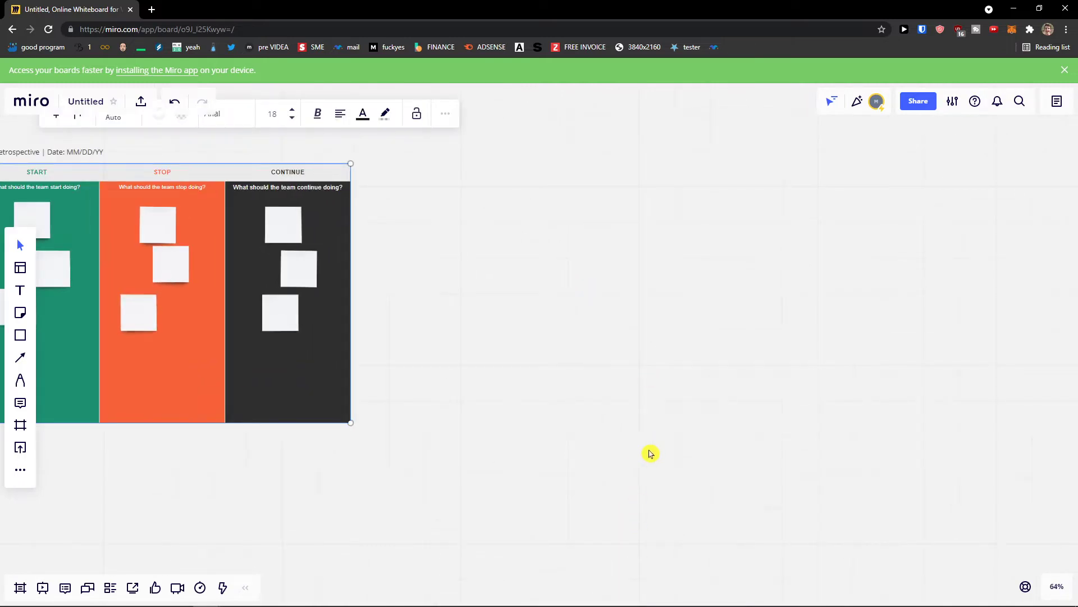
mouse_move(1046, 589)
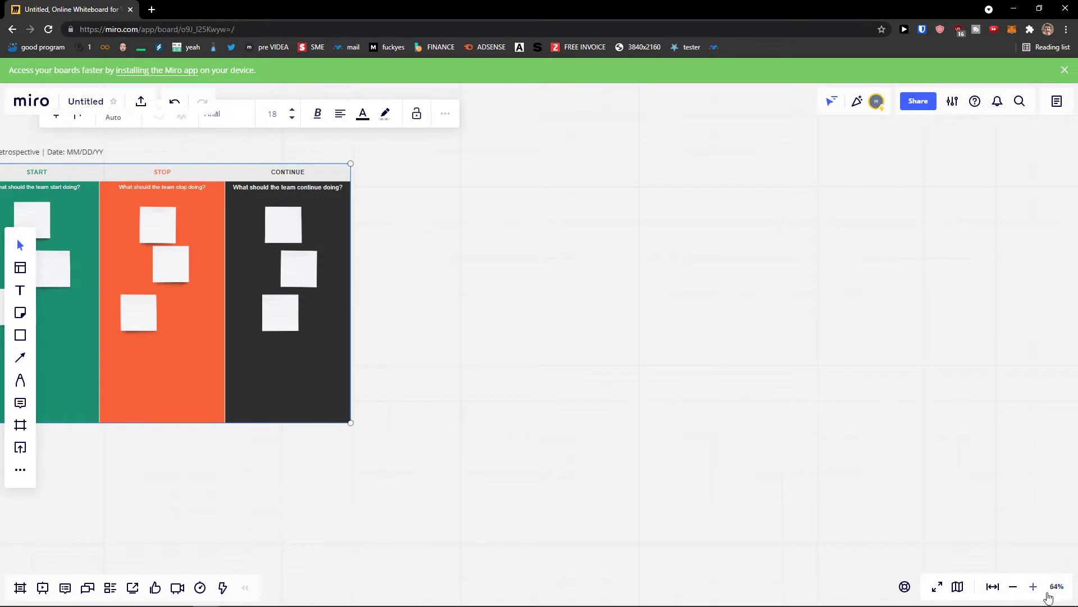
Zoom in and out with the zoom controls, then fit the whole board to the screen.
click(1035, 590)
click(1035, 590)
click(1035, 590)
click(1015, 590)
click(1016, 589)
click(1016, 590)
click(995, 590)
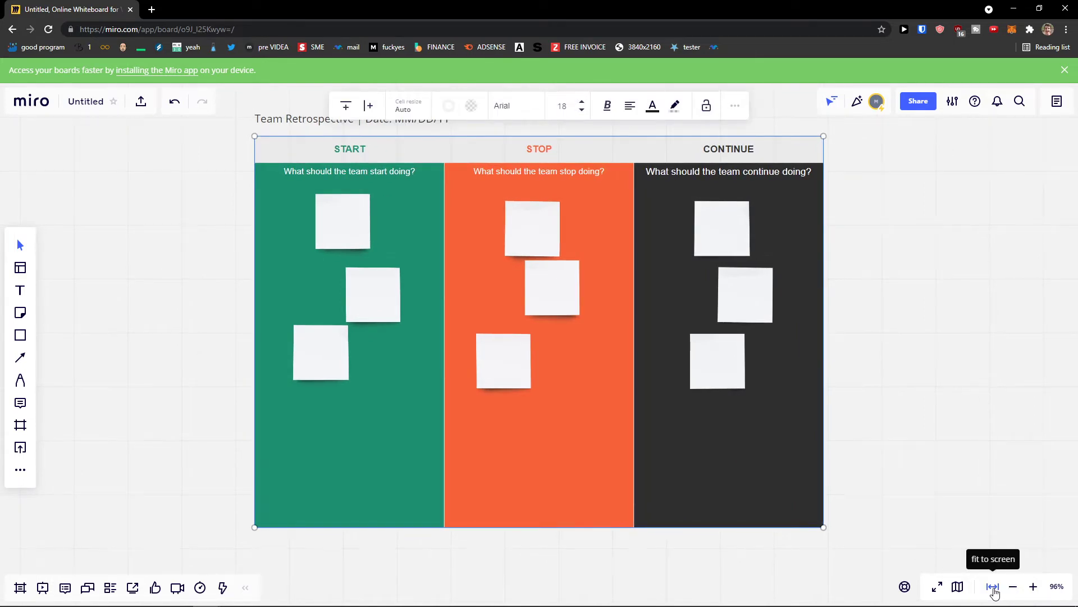
Pin the board overview map open and move the view using it.
click(958, 587)
click(962, 543)
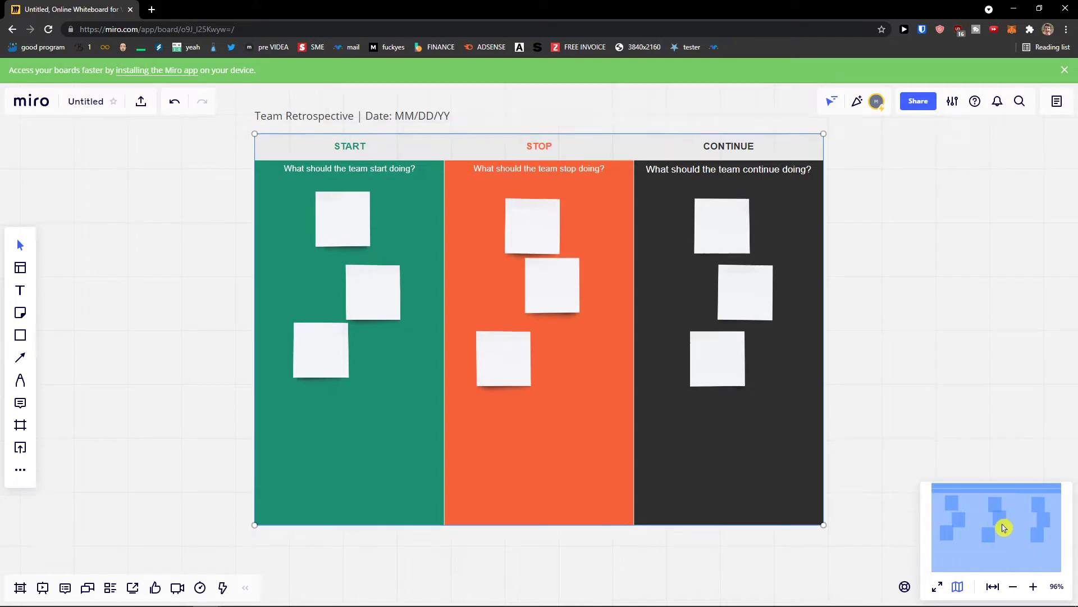
drag(958, 542, 997, 528)
scroll(1012, 572, down, 8)
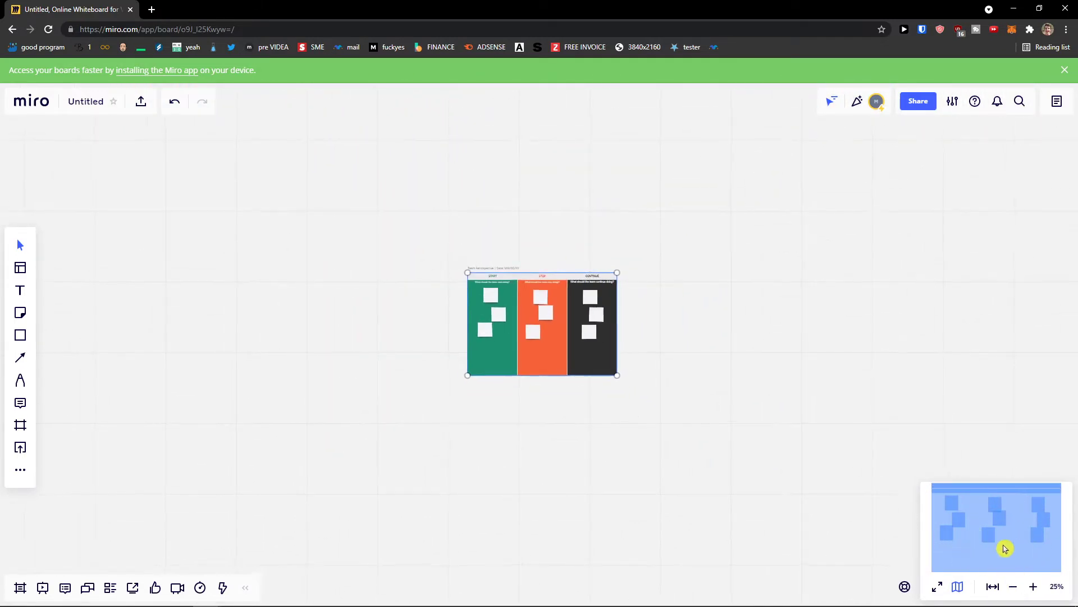
drag(962, 538, 977, 563)
Switch the browser to full screen and dismiss the install-the-app banner.
click(938, 586)
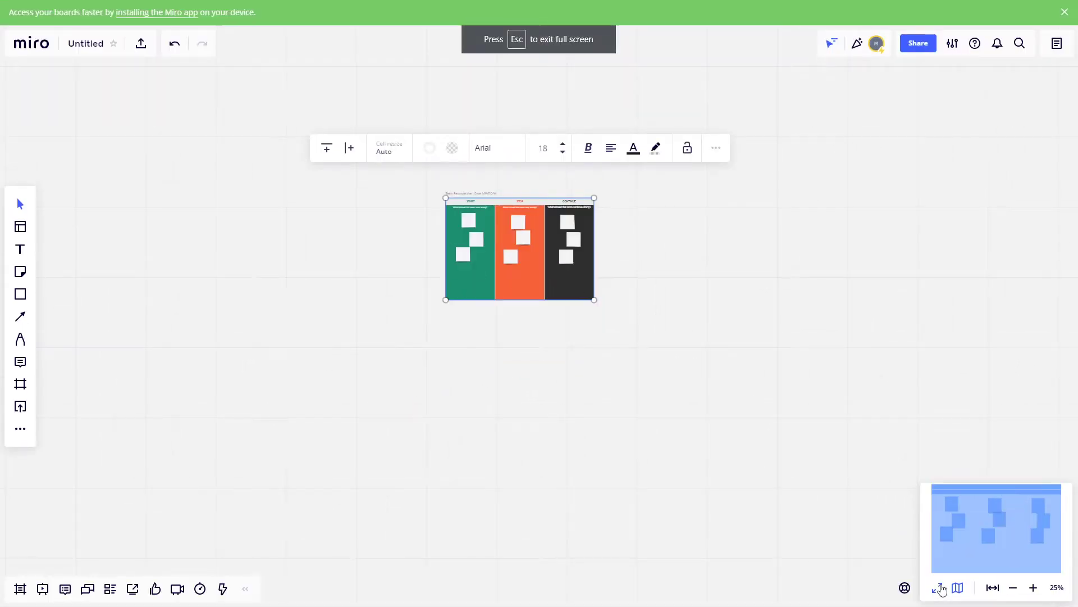
drag(778, 314, 785, 373)
scroll(686, 347, up, 2)
drag(666, 332, 794, 345)
click(1065, 12)
drag(769, 245, 717, 258)
drag(787, 265, 407, 277)
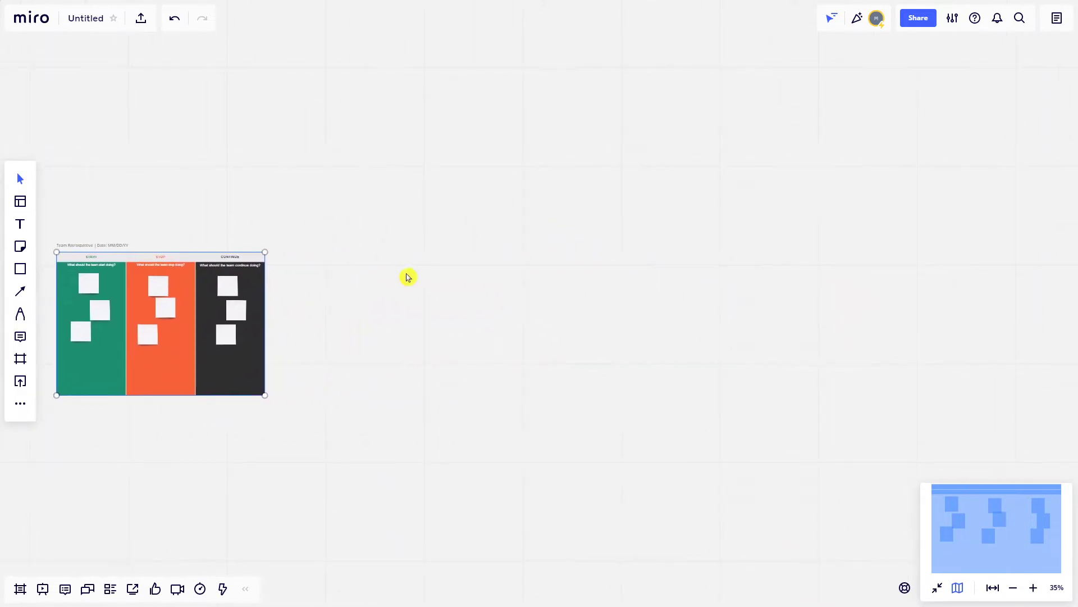
scroll(444, 284, up, 2)
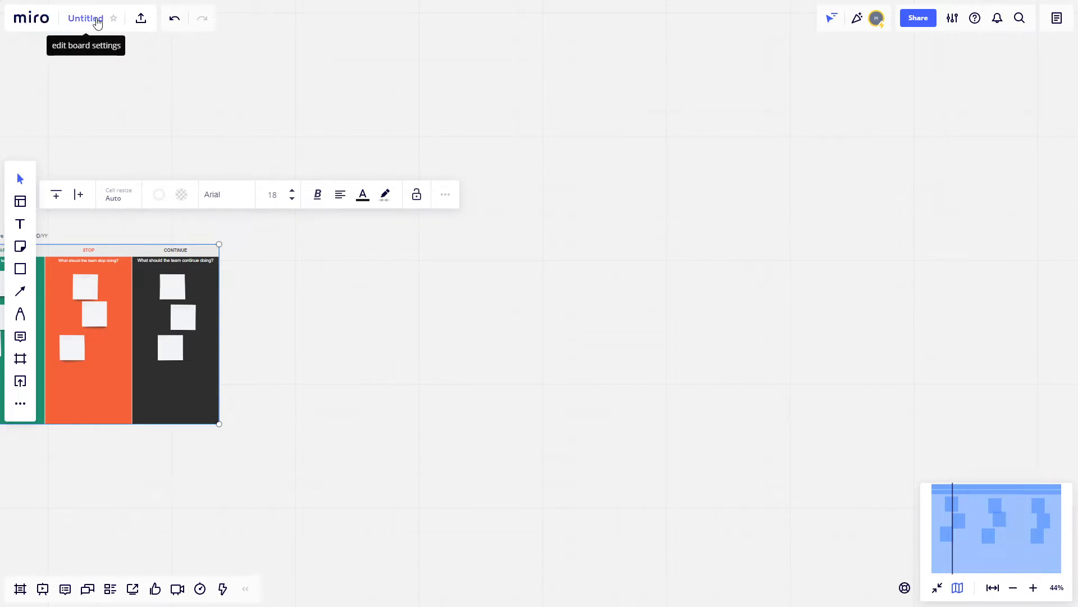
click(98, 20)
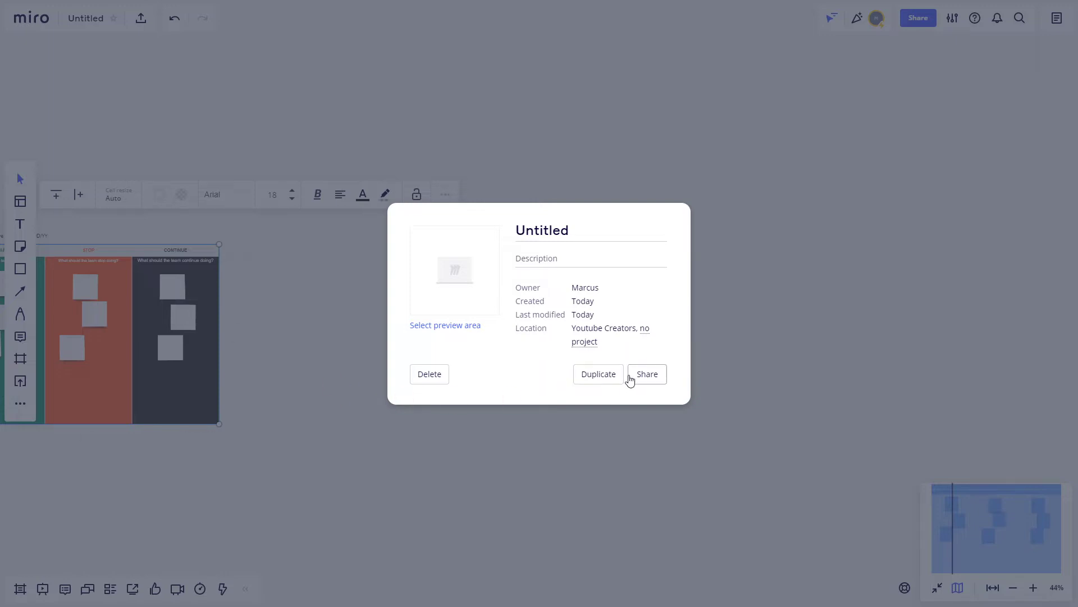
click(509, 444)
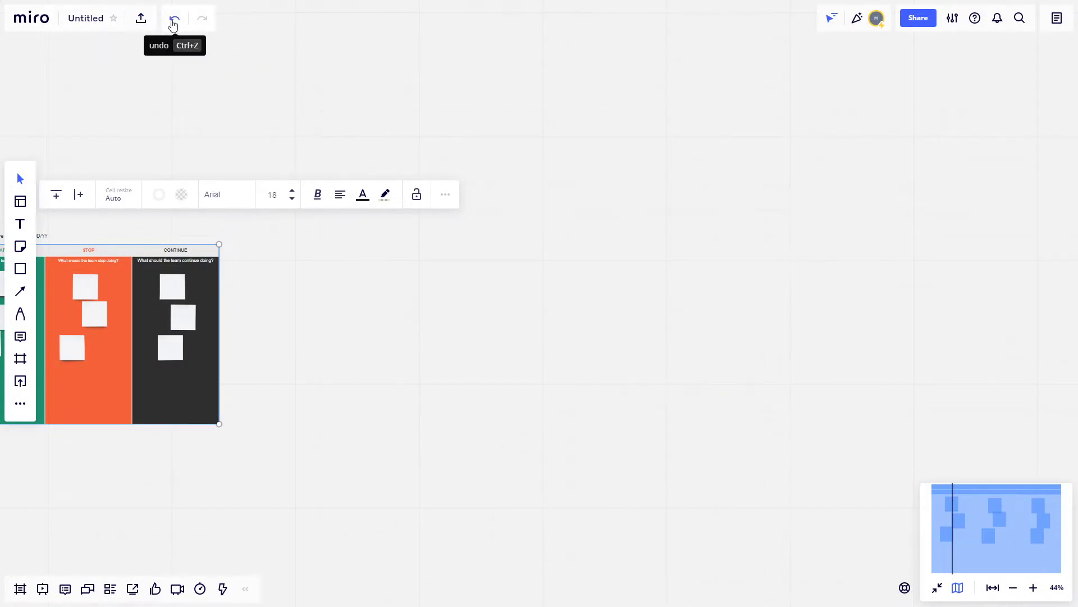
Undo and redo the table's last move twice, keeping the move in place.
click(183, 22)
click(202, 20)
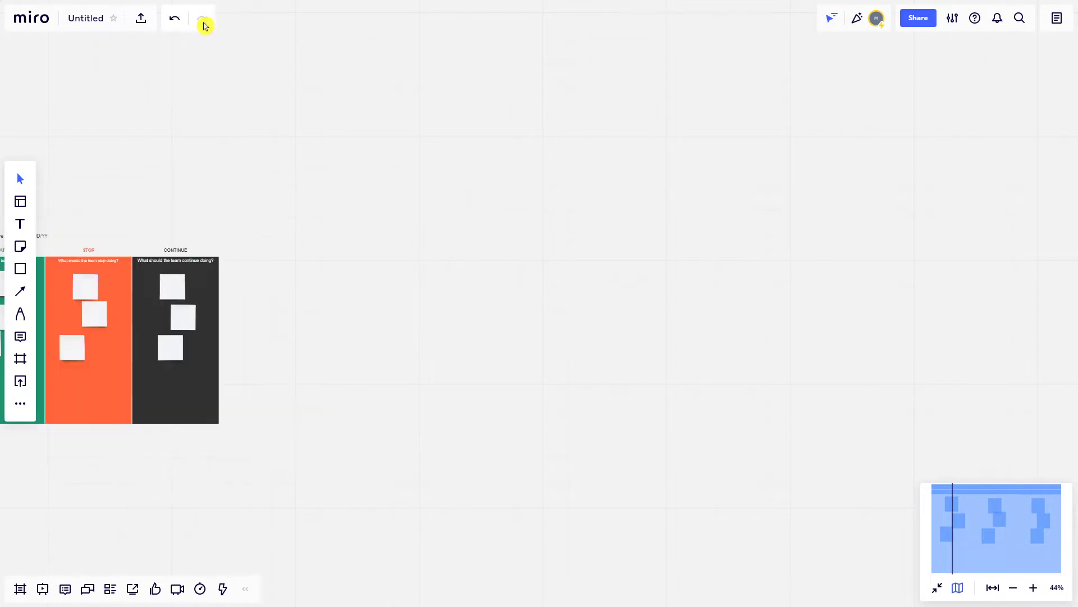
click(175, 20)
click(202, 19)
drag(242, 121, 117, 99)
drag(190, 208, 447, 214)
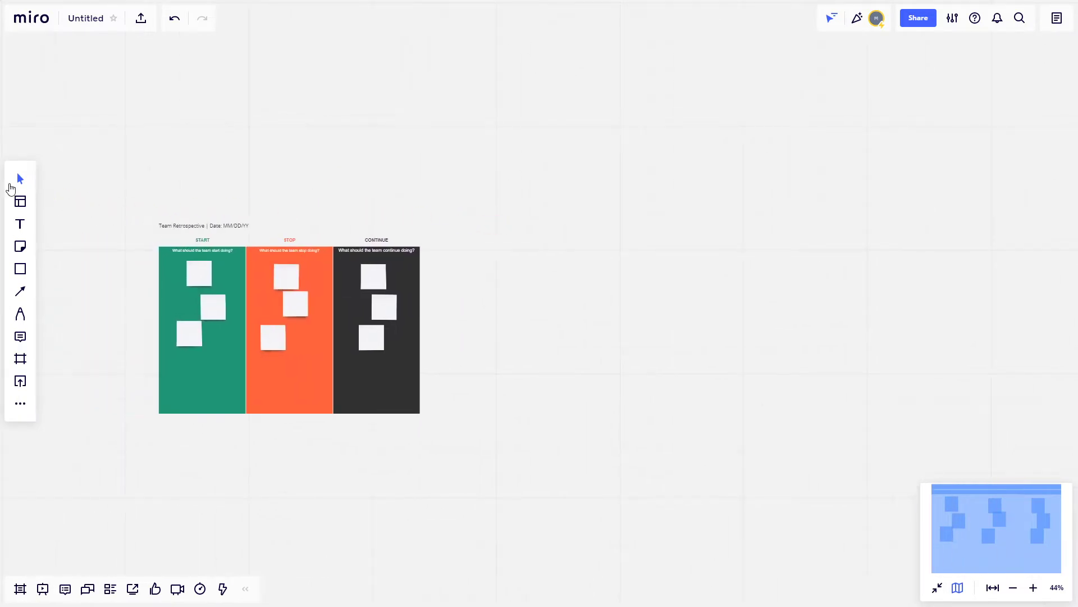
drag(117, 193, 312, 194)
scroll(388, 271, up, 3)
Nudge the second STOP sticky note down and right, and enlarge the top STOP note.
click(20, 181)
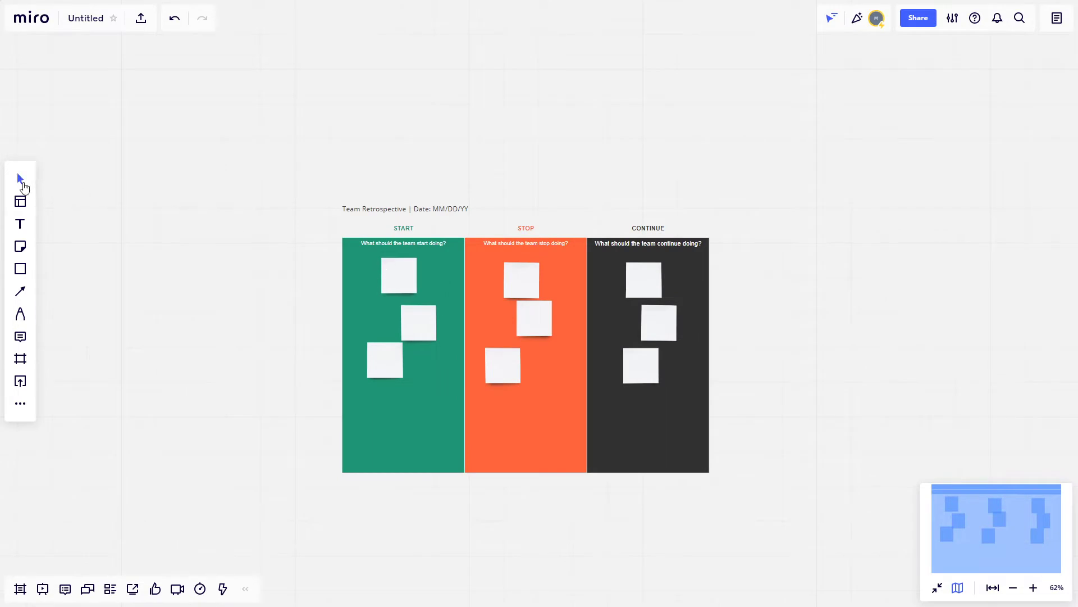
click(429, 264)
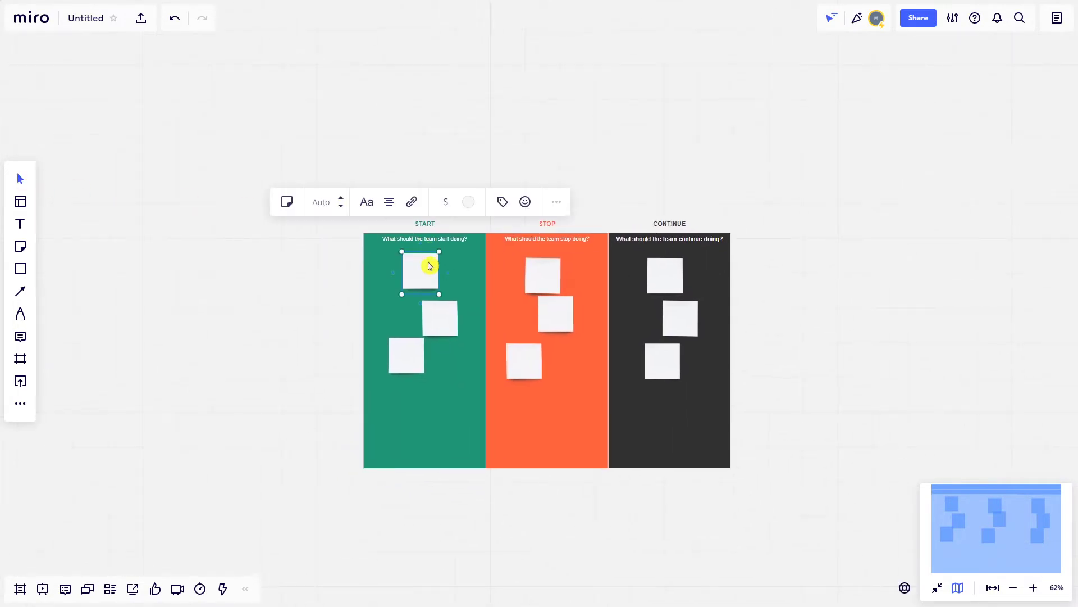
click(543, 286)
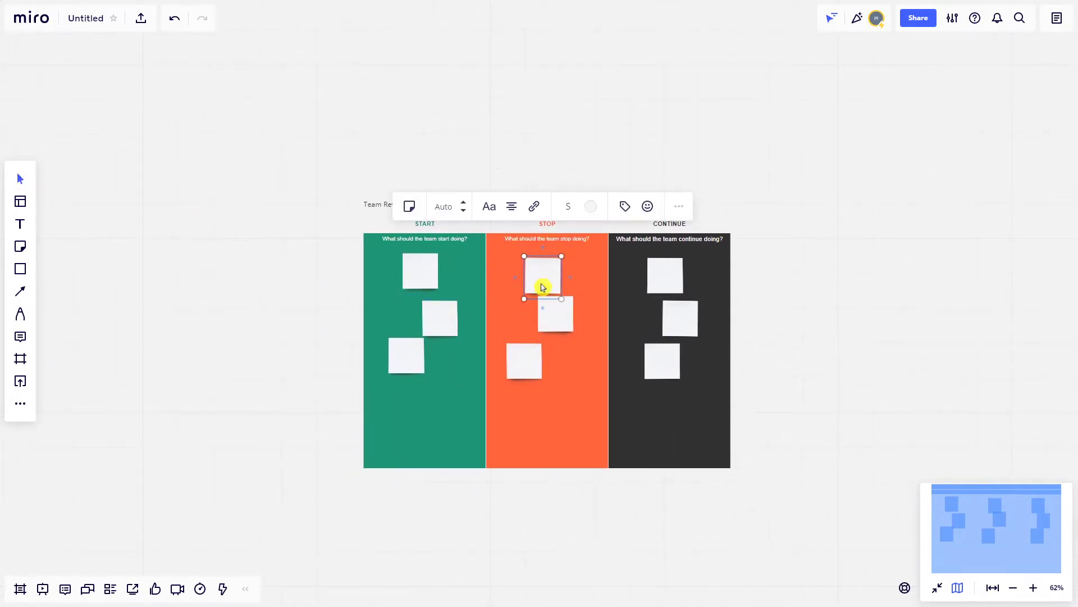
click(560, 320)
mouse_move(560, 321)
mouse_down()
mouse_move(542, 325)
mouse_move(557, 332)
mouse_up()
mouse_move(541, 285)
mouse_down()
mouse_move(524, 286)
mouse_move(556, 272)
mouse_move(535, 268)
mouse_up()
scroll(562, 275, up, 3)
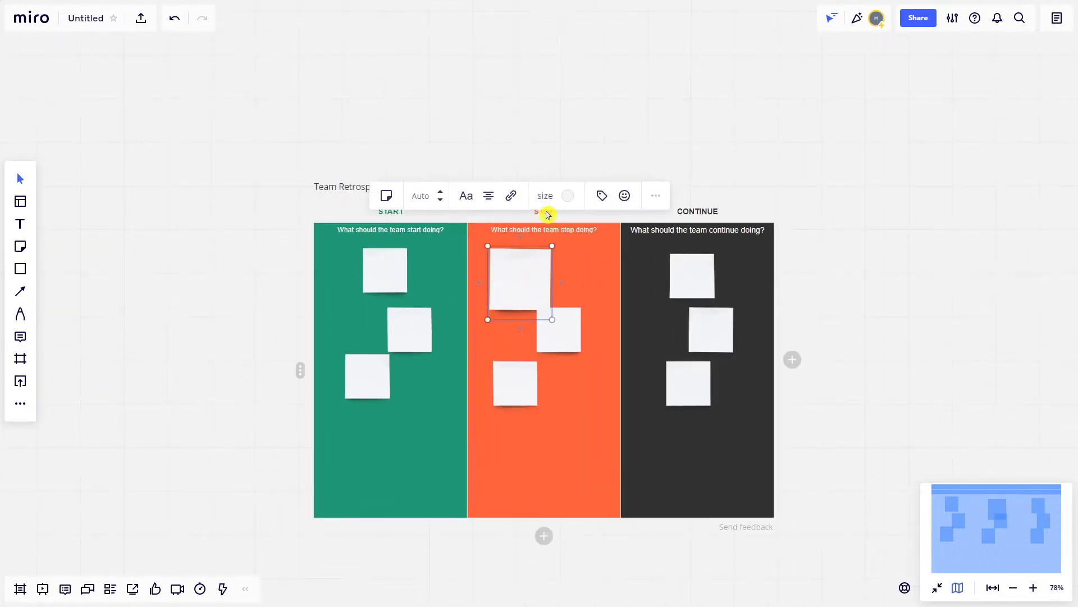
scroll(305, 347, left, 5)
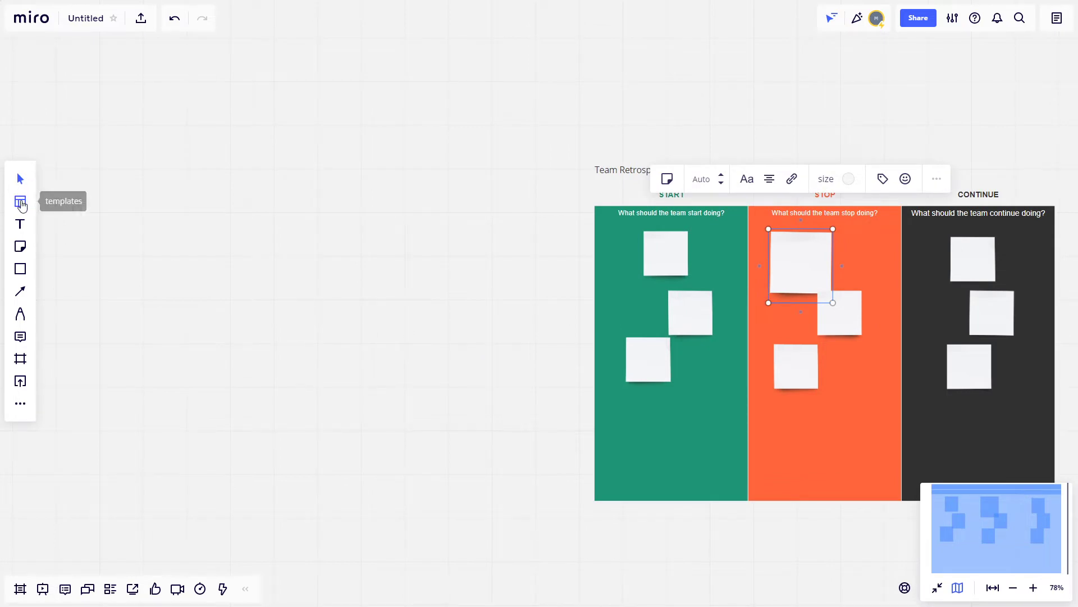
Insert a blank Kanban Framework board from the Agile Workflows templates.
click(21, 204)
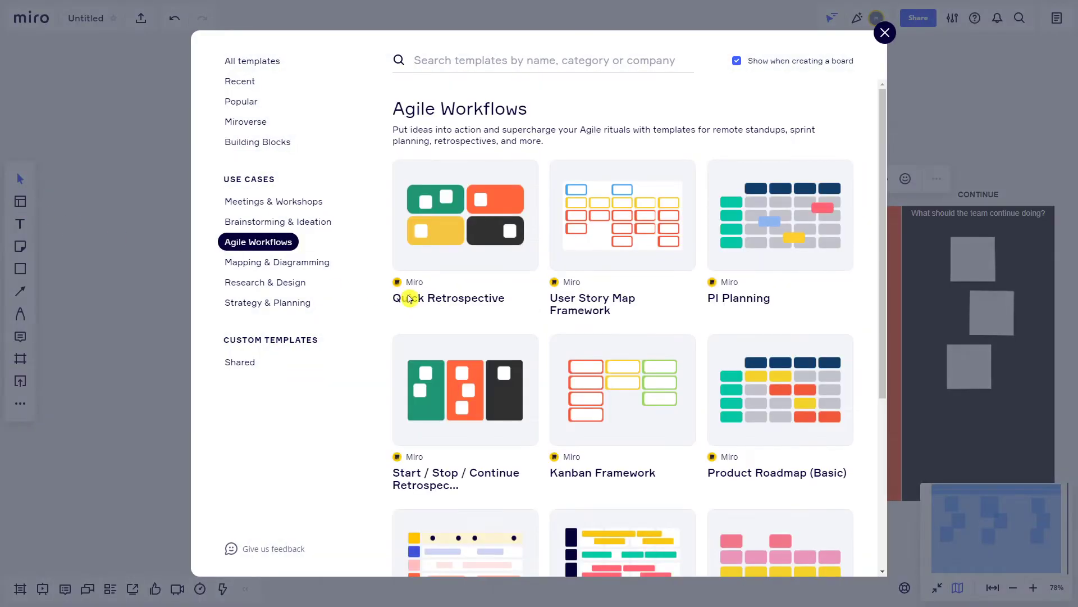
scroll(416, 297, down, 2)
scroll(646, 293, up, 2)
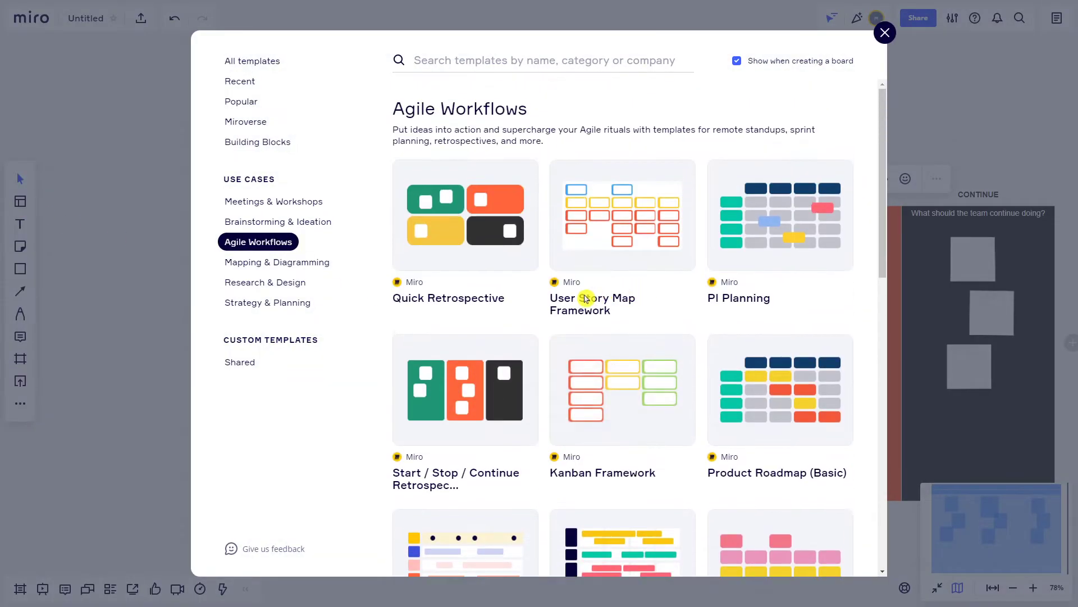
scroll(479, 360, down, 1)
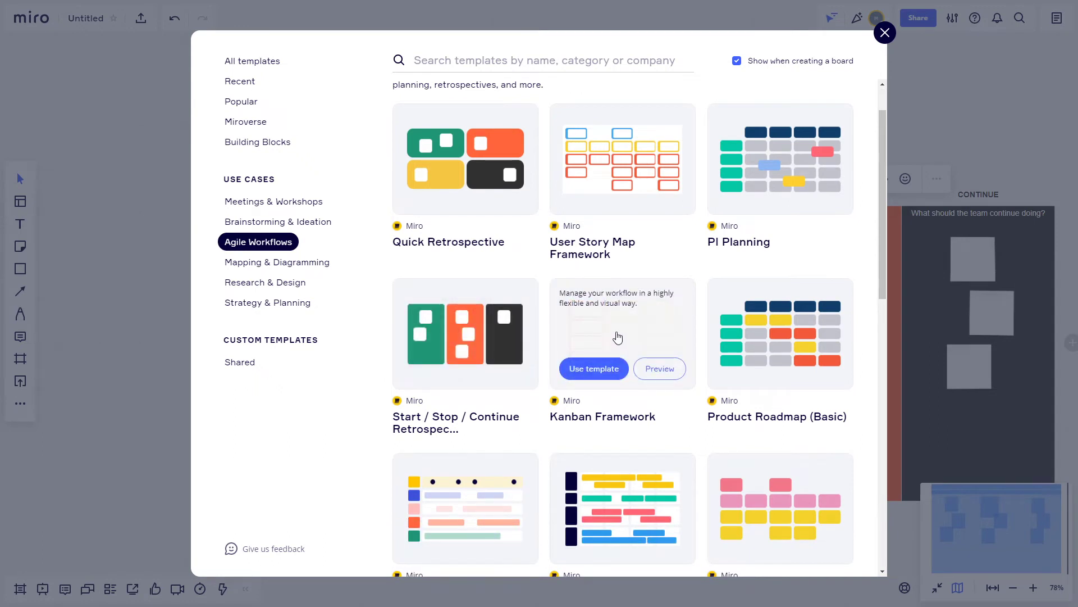
click(630, 334)
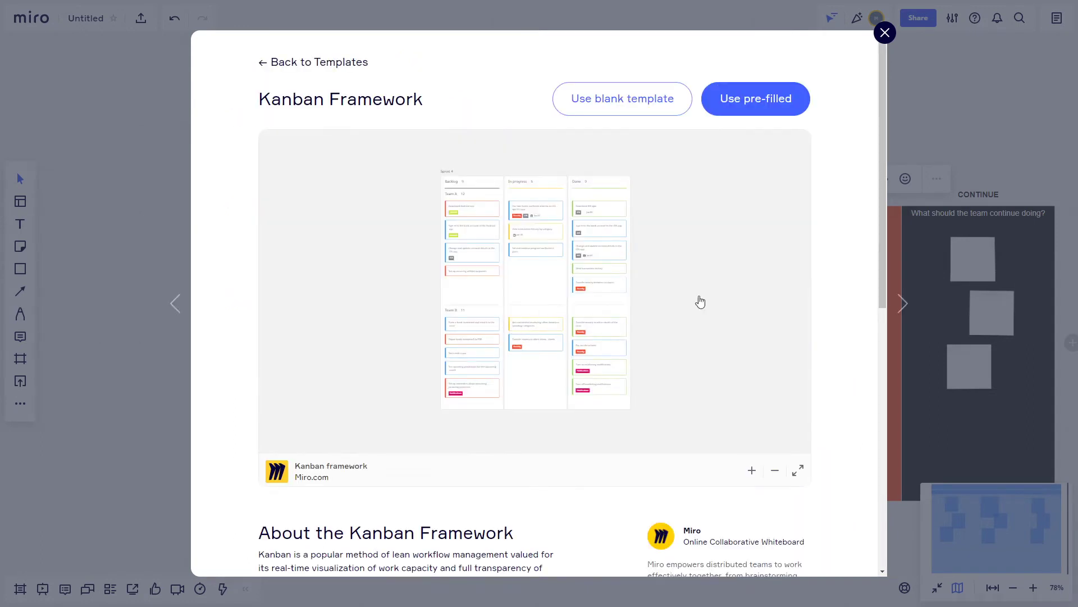
click(657, 100)
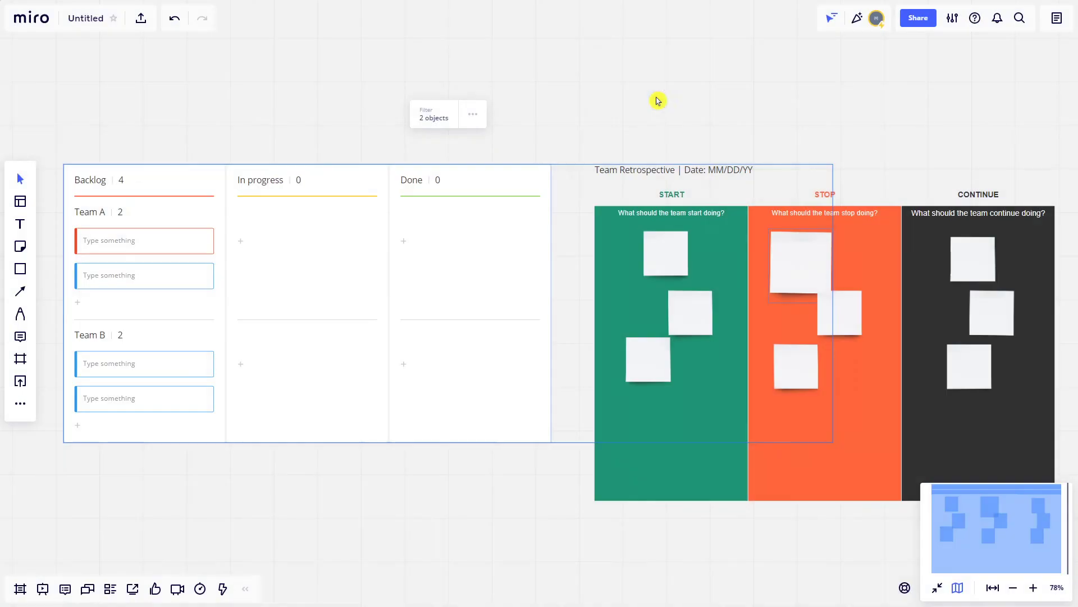
Shift the Kanban board left and put the stray sticky note back into STOP.
drag(404, 234, 281, 247)
scroll(281, 247, down, 5)
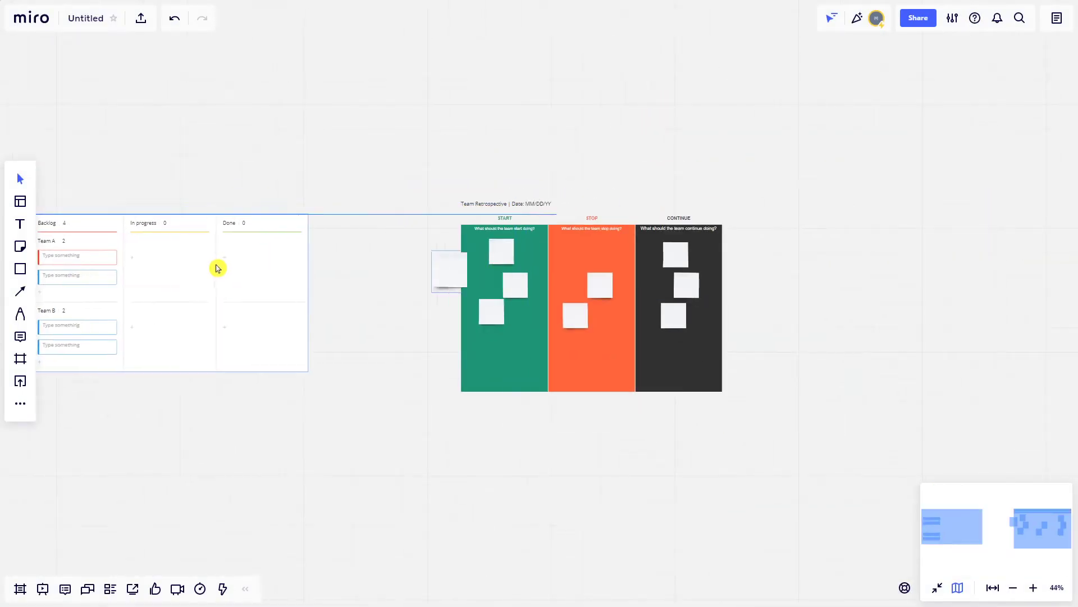
click(438, 289)
drag(438, 290, 578, 264)
Place the Kanban board beside the retrospective and fit both boards on screen.
drag(304, 381, 427, 377)
click(335, 332)
drag(334, 332, 437, 342)
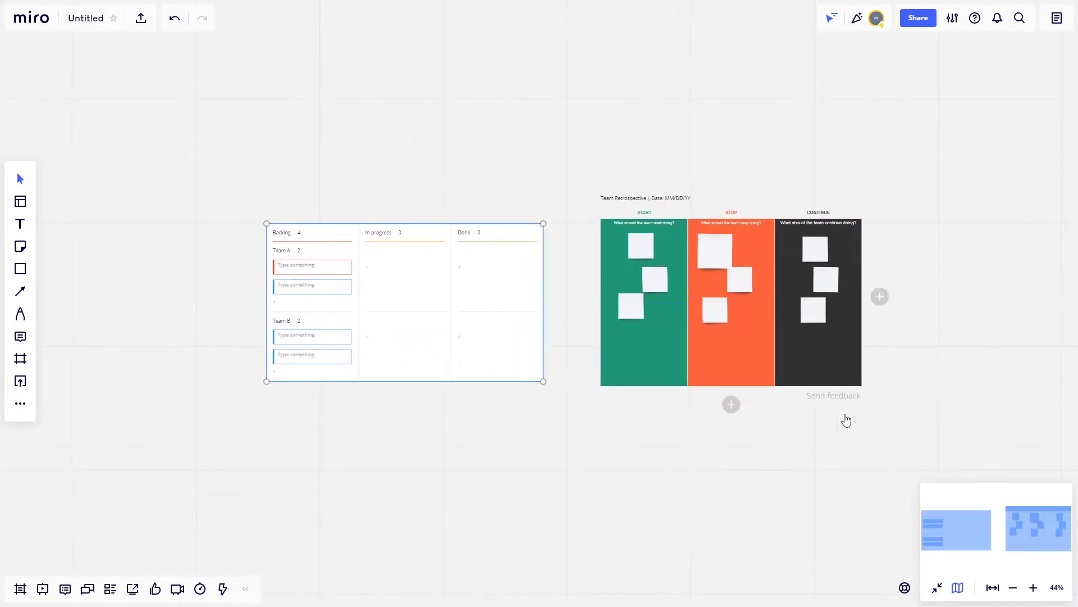
drag(968, 546, 953, 530)
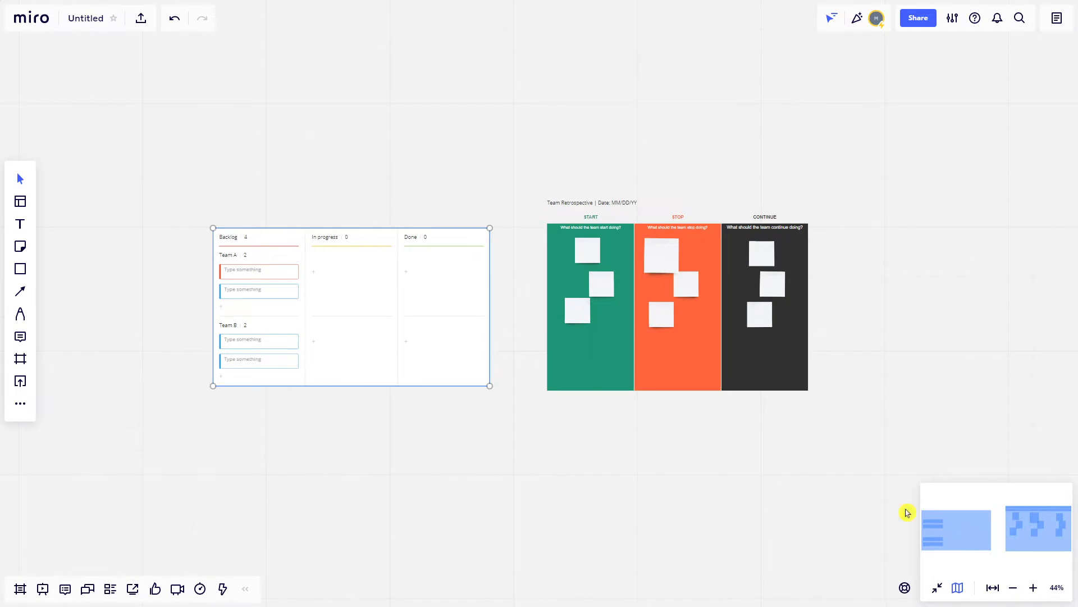
scroll(450, 433, up, 3)
drag(483, 403, 482, 415)
click(992, 587)
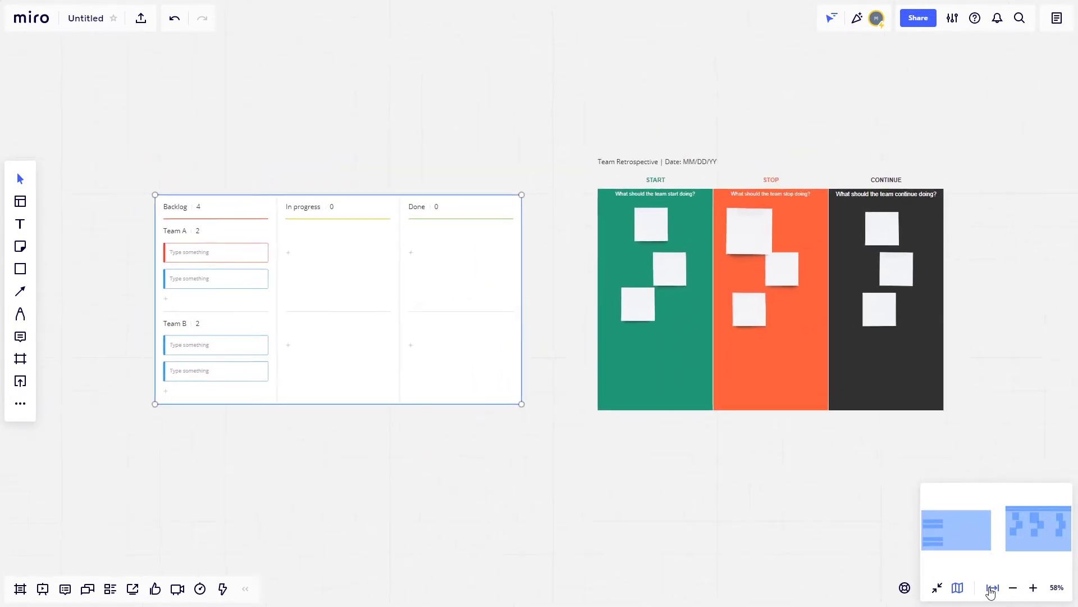
drag(724, 475, 626, 462)
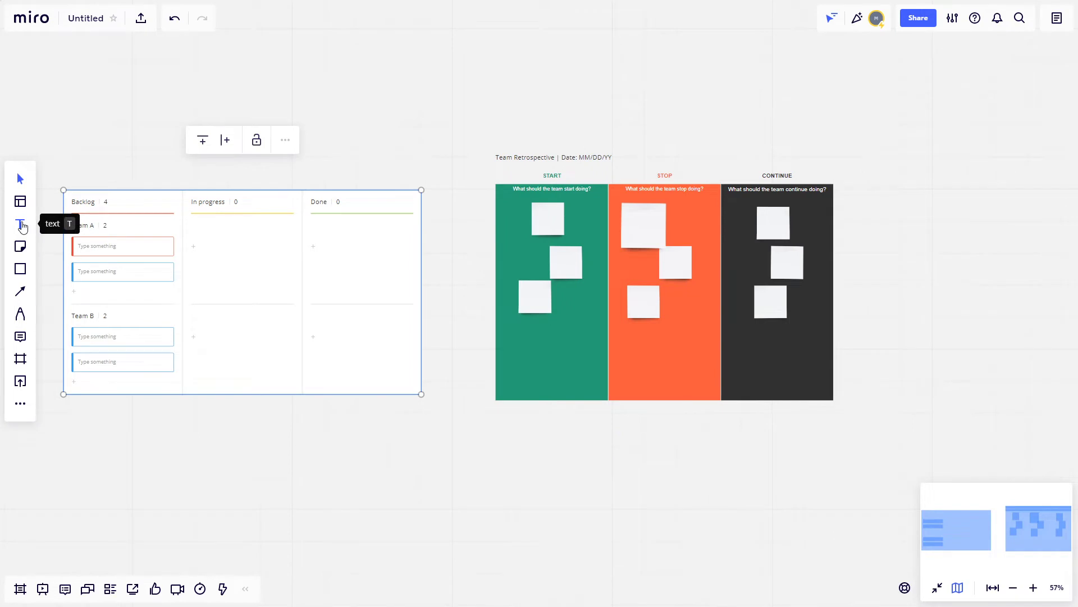
Draw a text box above the Kanban board for the title.
click(21, 226)
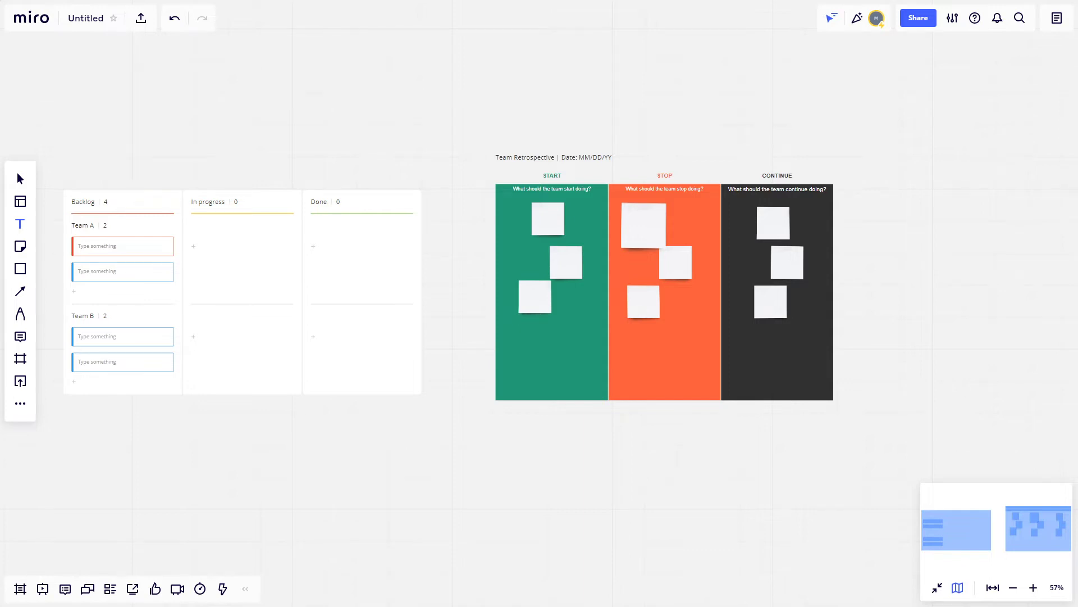
scroll(161, 266, up, 3)
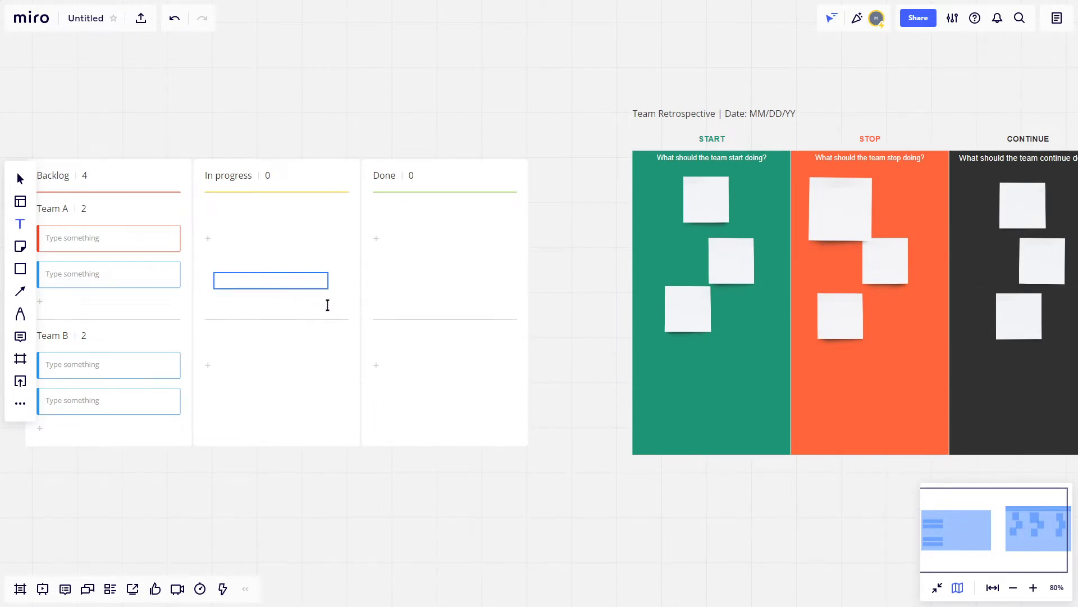
click(327, 304)
drag(195, 99, 314, 200)
click(20, 223)
drag(333, 222, 494, 251)
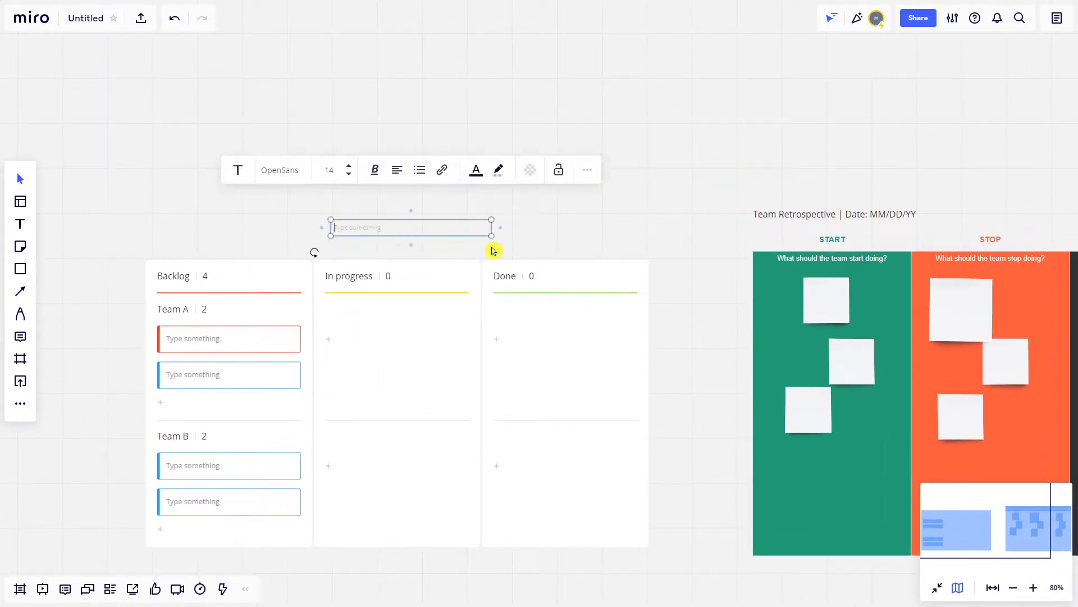
drag(354, 220, 355, 216)
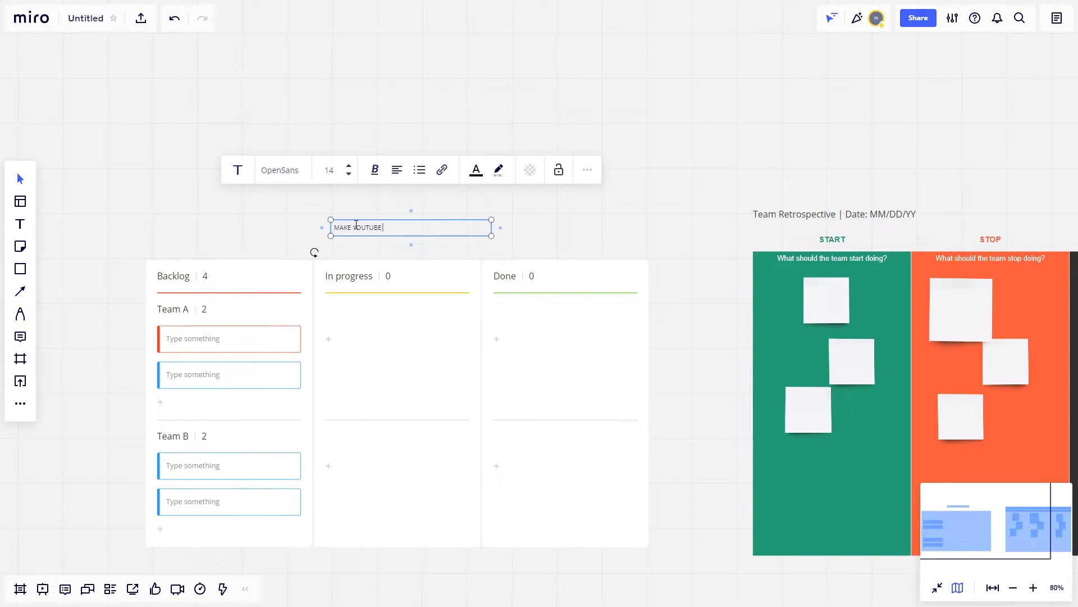
key(Return)
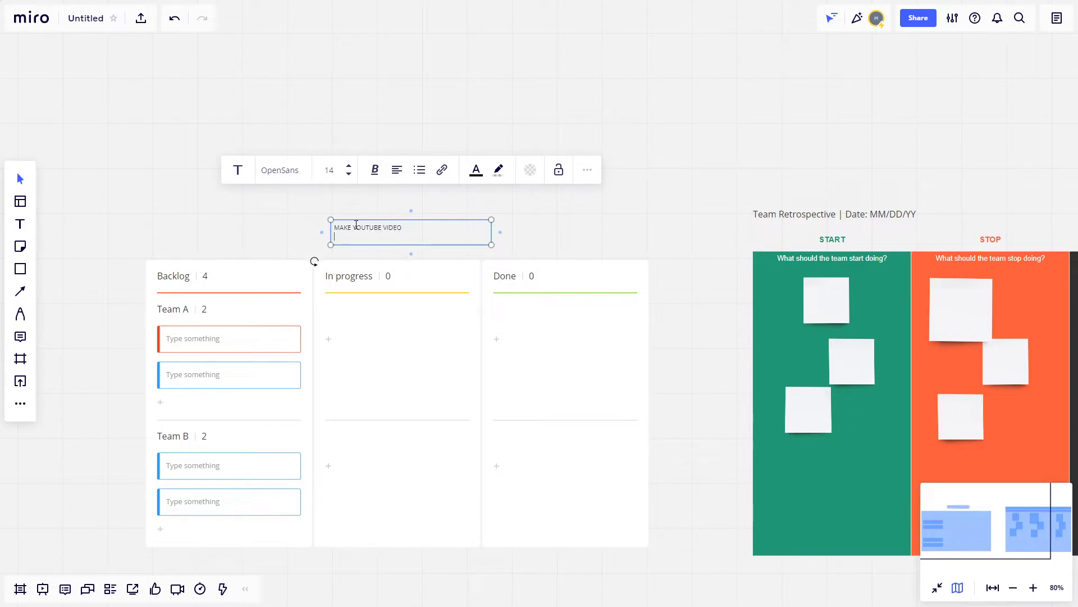
Adjust the title text's font size, settling around 36.
click(348, 166)
click(348, 166)
click(348, 166)
click(348, 166)
click(349, 166)
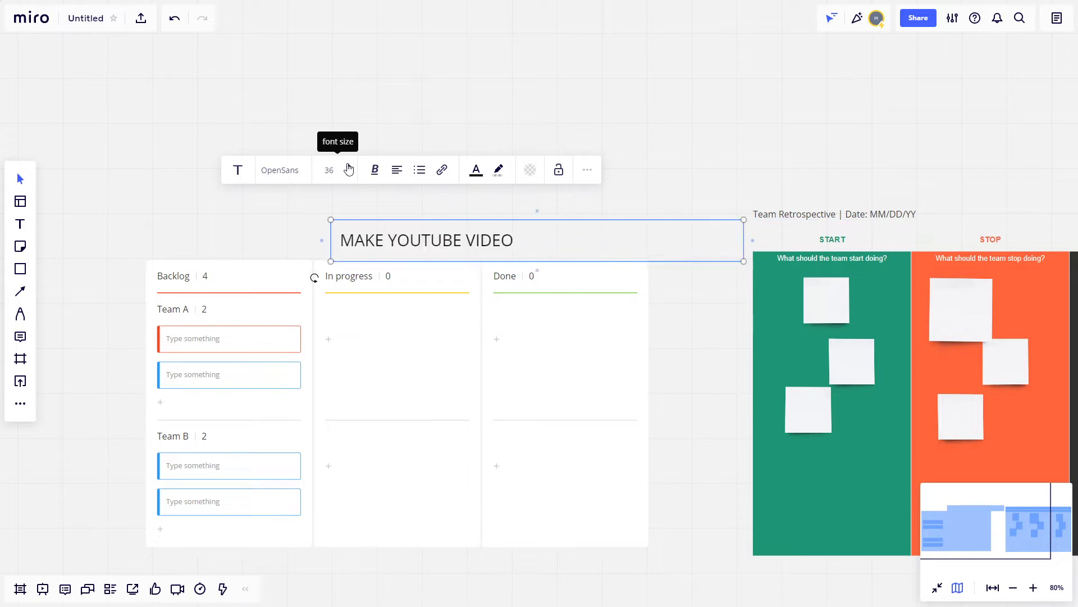
click(348, 173)
click(348, 174)
click(348, 173)
click(348, 167)
click(348, 166)
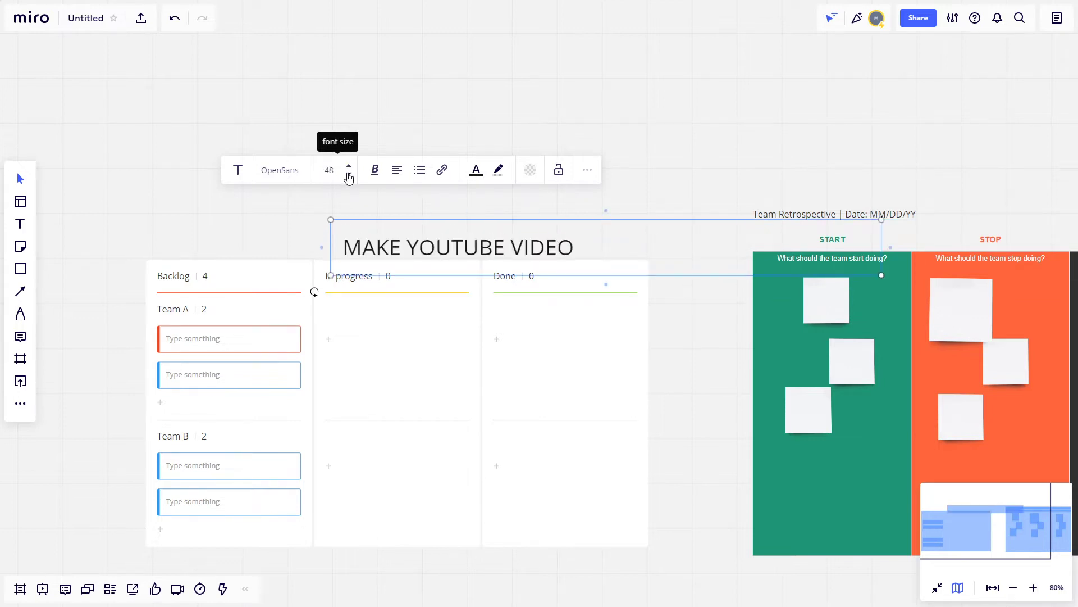
click(348, 174)
Convert the title to a sticky note, then a square shape, then a card.
click(241, 171)
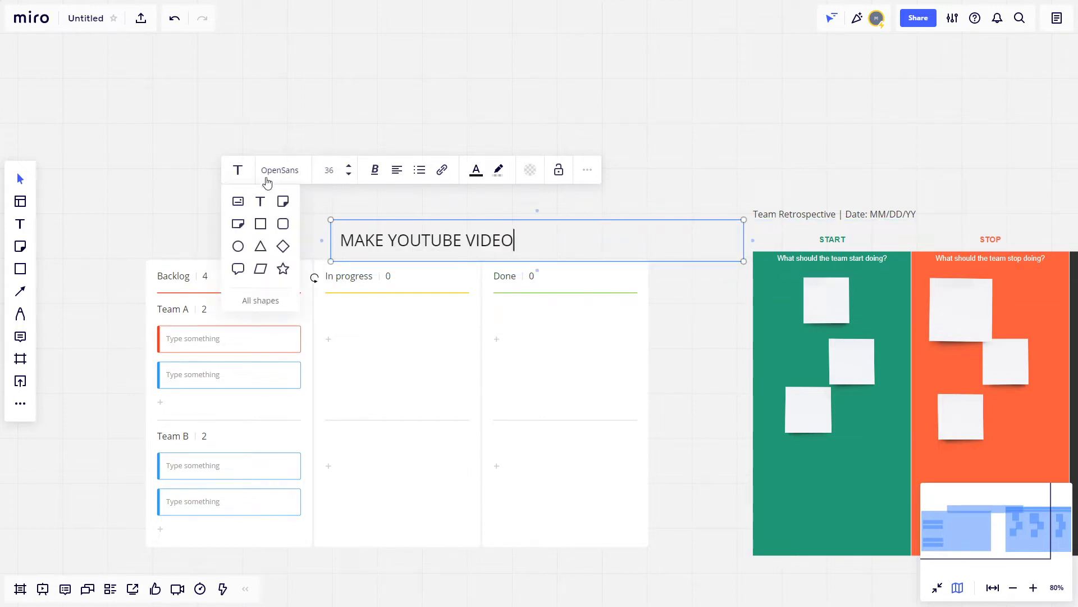
click(282, 205)
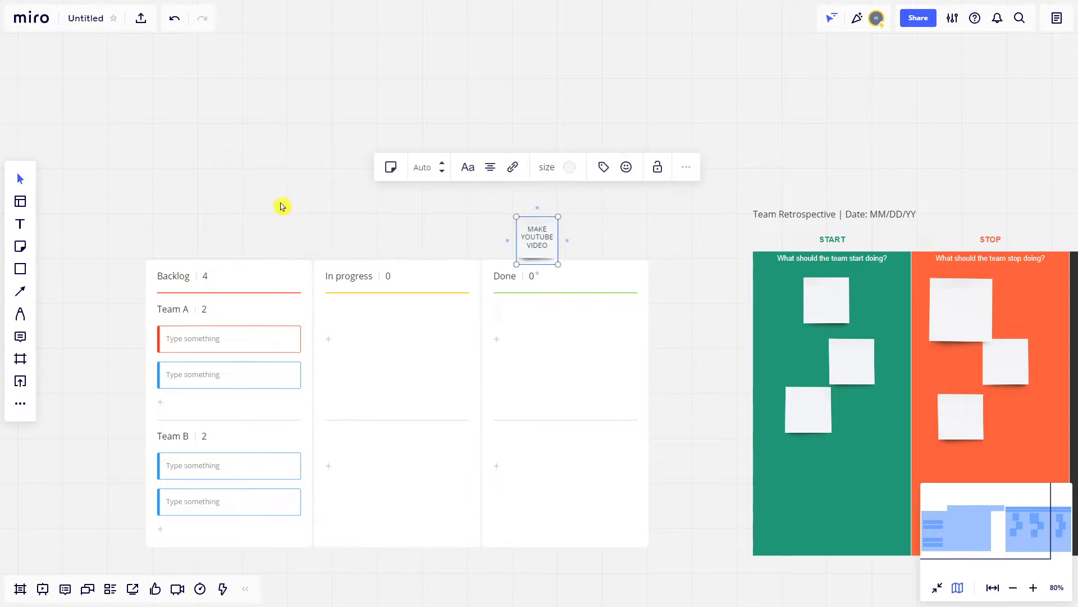
click(391, 170)
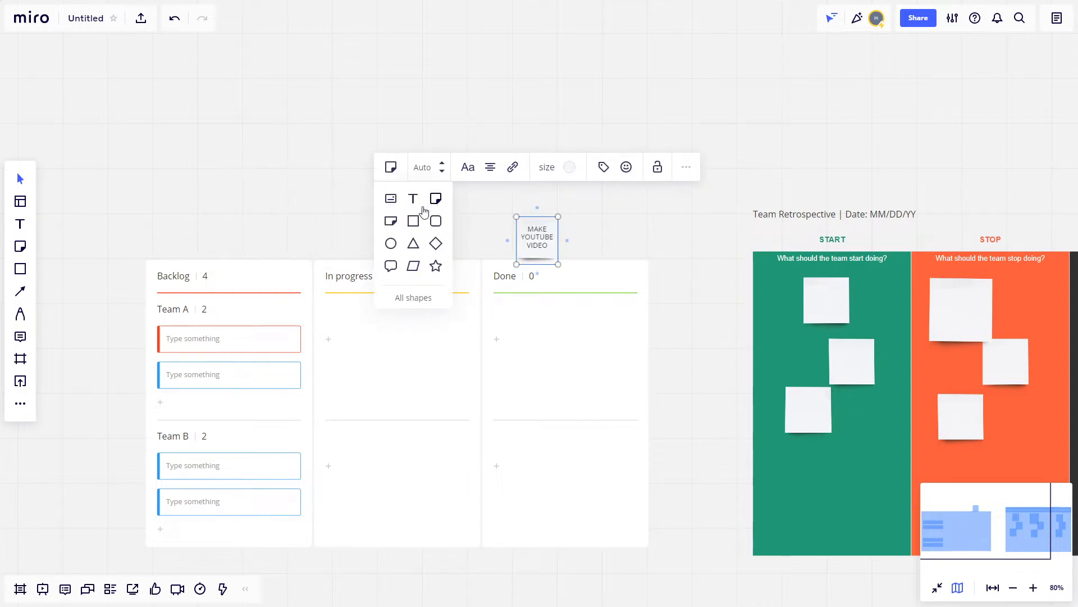
click(413, 221)
click(361, 168)
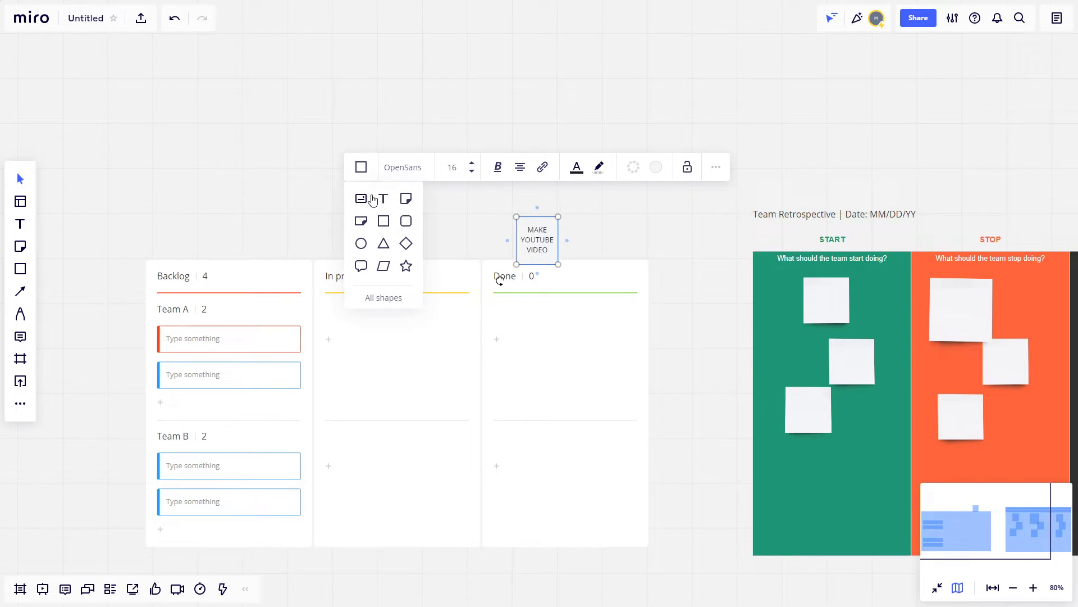
click(361, 198)
drag(530, 245, 411, 212)
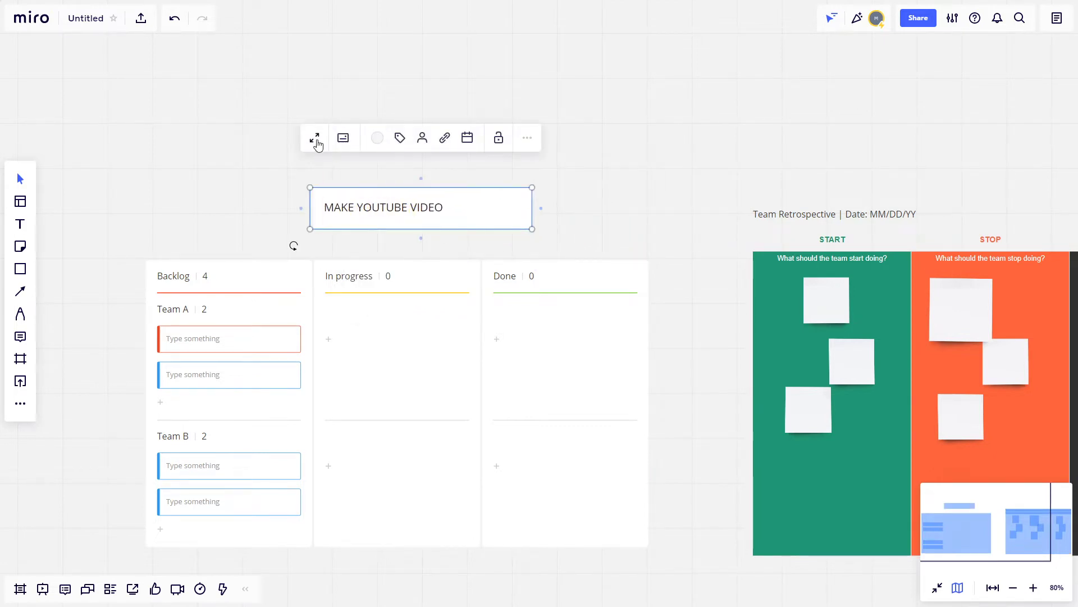
Turn the card back into text, move it into In progress, and shrink it.
click(317, 141)
click(773, 116)
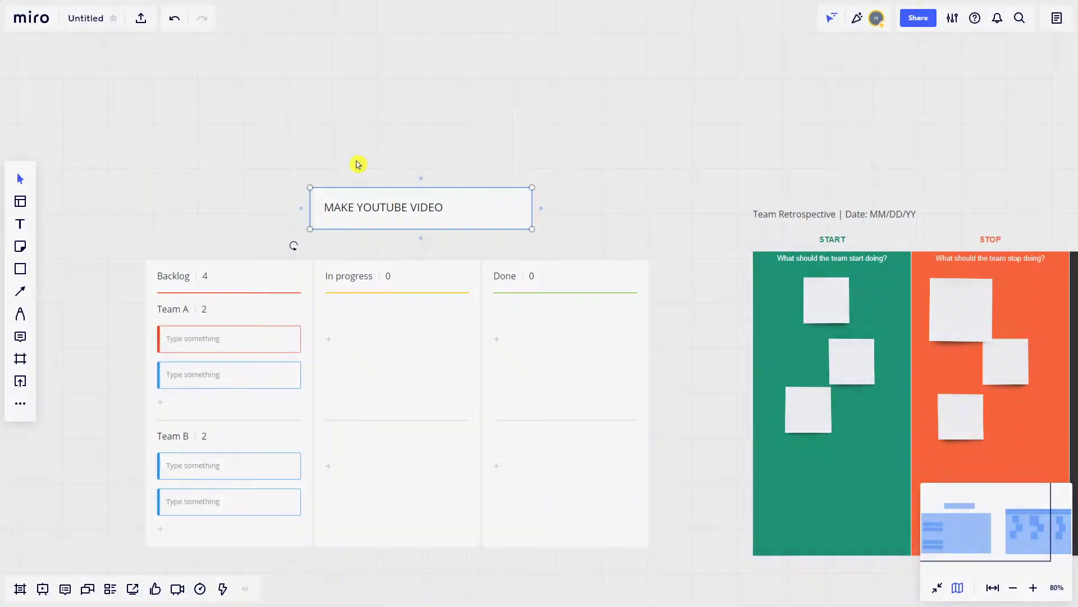
click(343, 138)
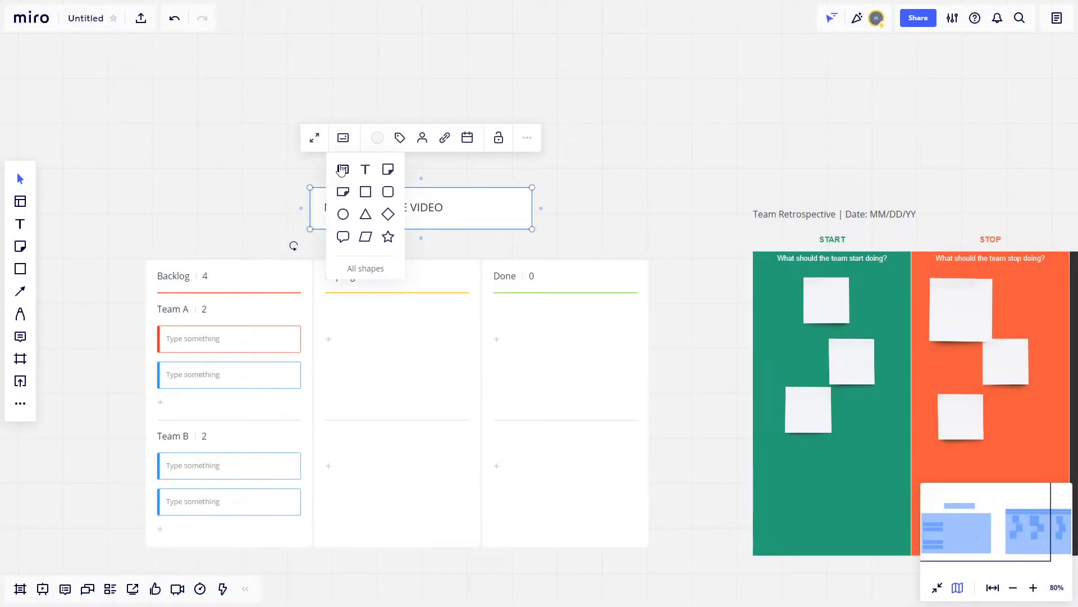
click(363, 175)
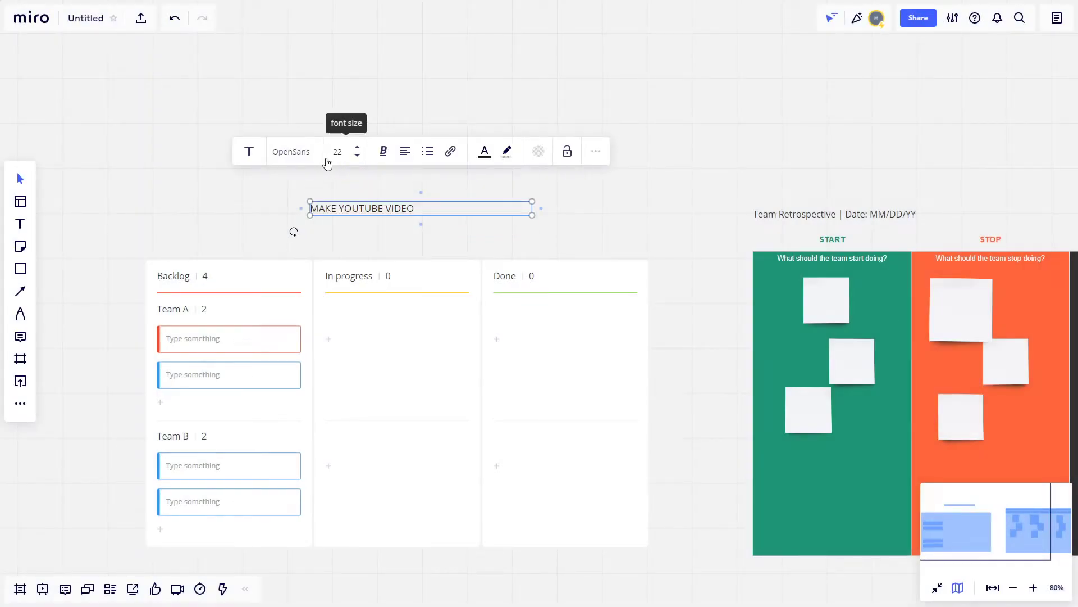
drag(376, 224, 385, 402)
mouse_move(548, 404)
mouse_down()
mouse_move(474, 408)
mouse_move(542, 410)
mouse_up()
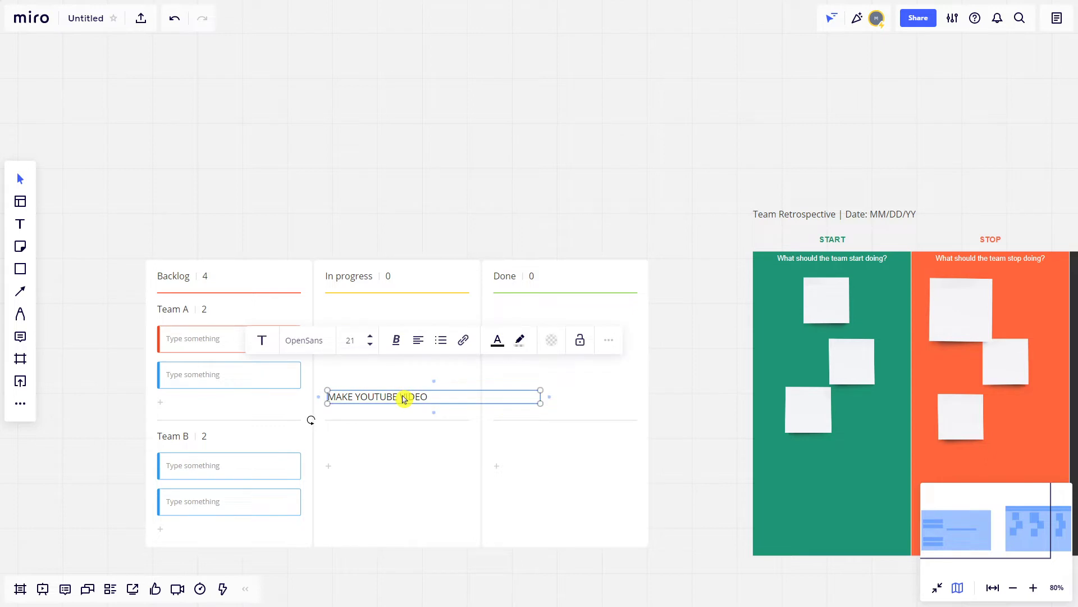
Set MAKE YOUTUBE VIDEO to size 24 in Fredoka One, after trying Bangers.
click(370, 336)
click(369, 336)
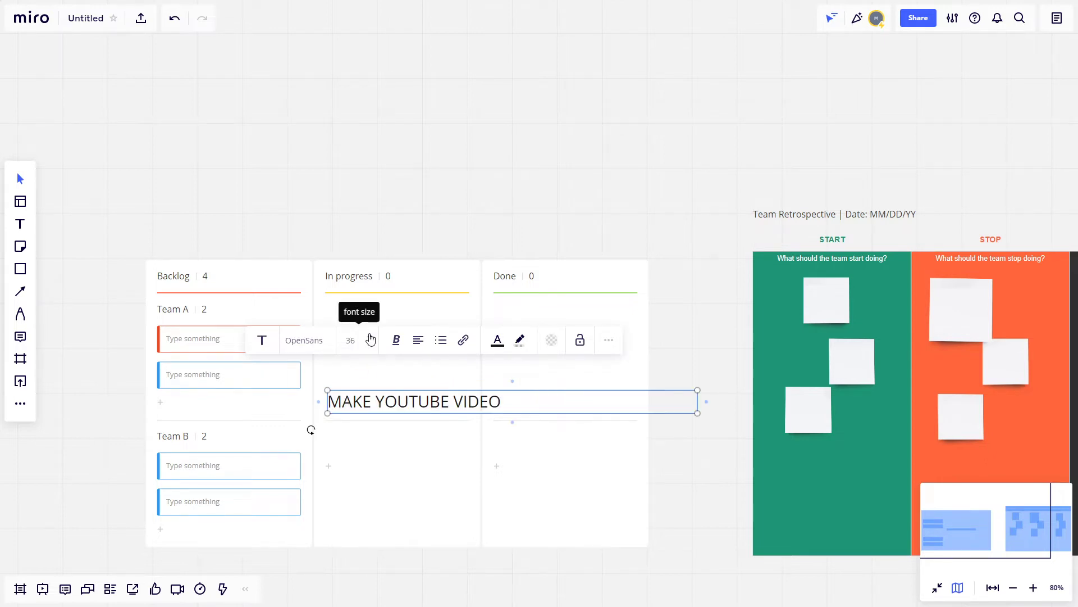
click(370, 345)
click(318, 342)
scroll(333, 420, down, 3)
scroll(329, 418, down, 4)
scroll(321, 432, up, 4)
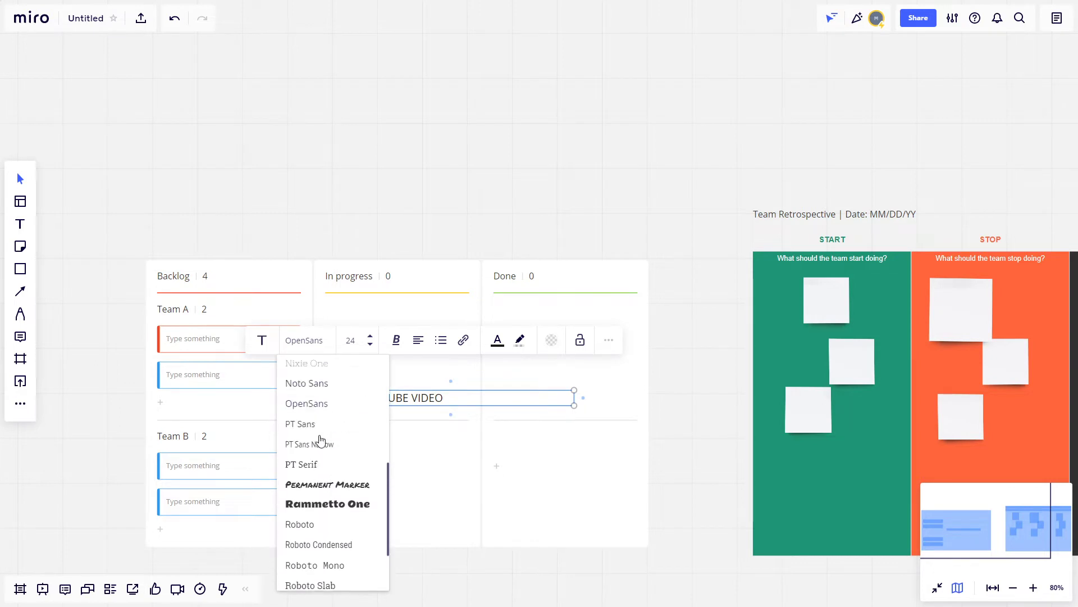
scroll(318, 438, up, 3)
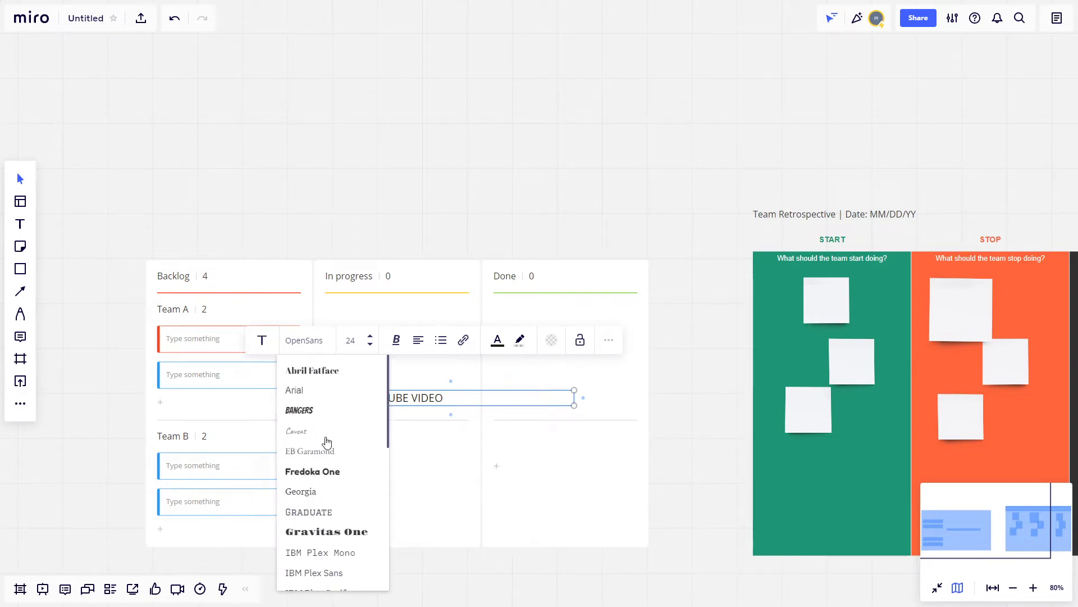
click(322, 410)
click(316, 341)
scroll(352, 416, down, 3)
click(345, 416)
drag(368, 405, 380, 323)
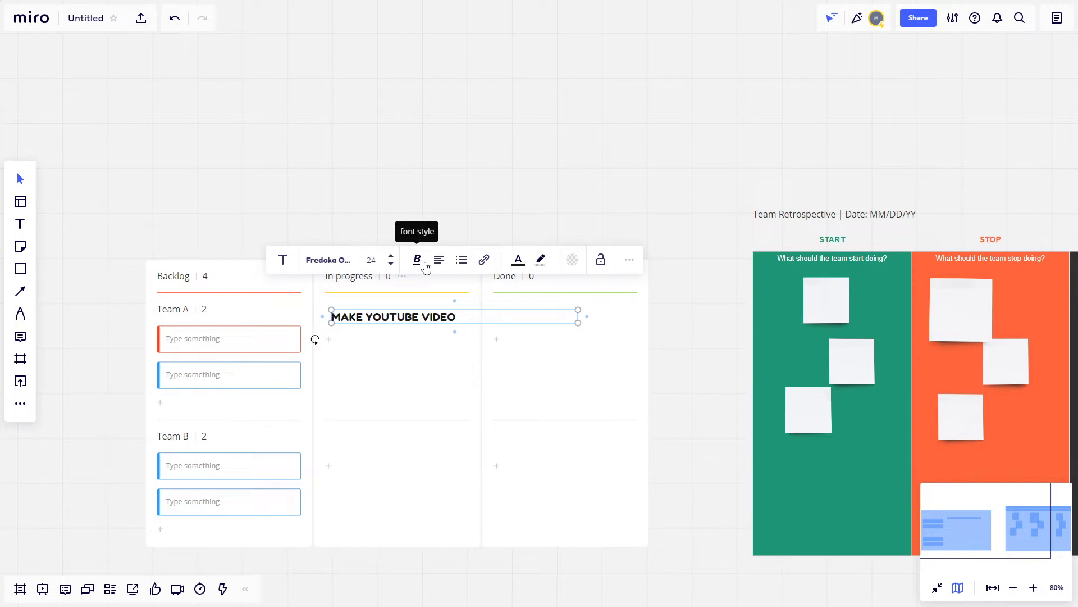
Make the text red with a yellow highlight.
click(426, 266)
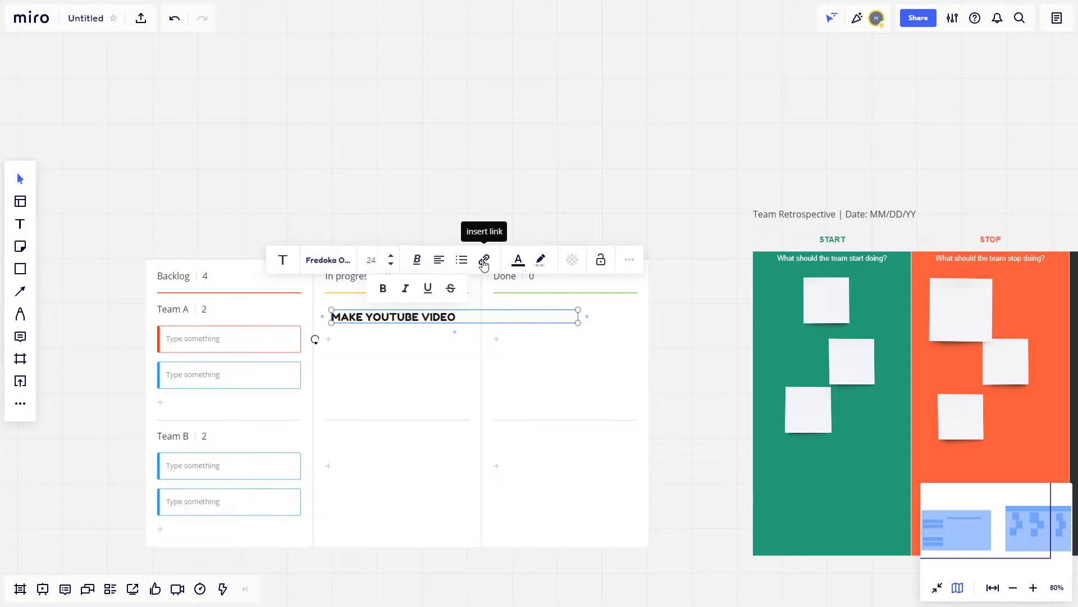
click(523, 264)
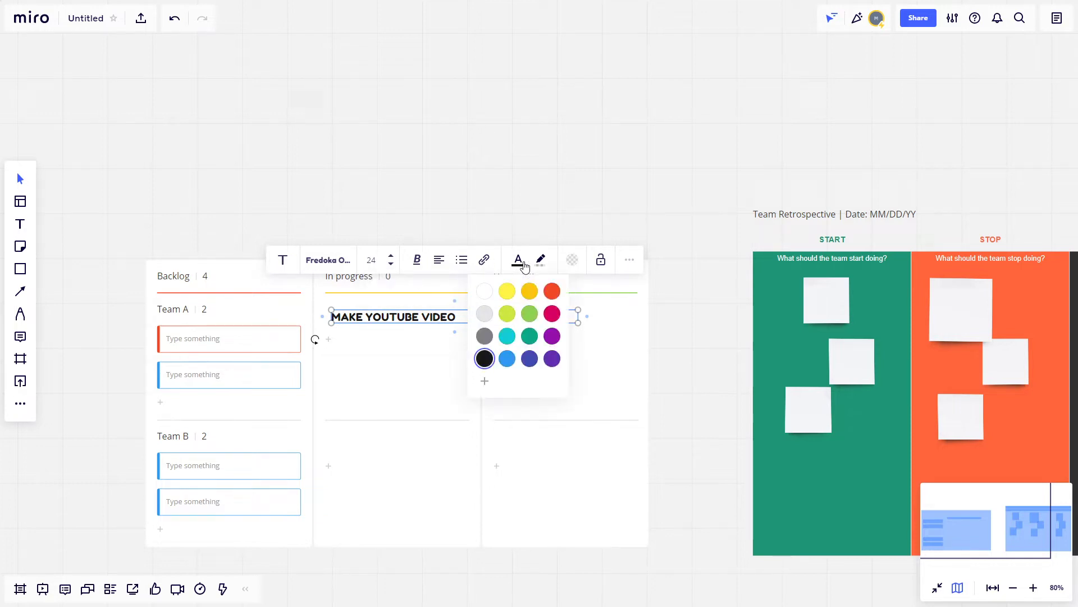
click(551, 296)
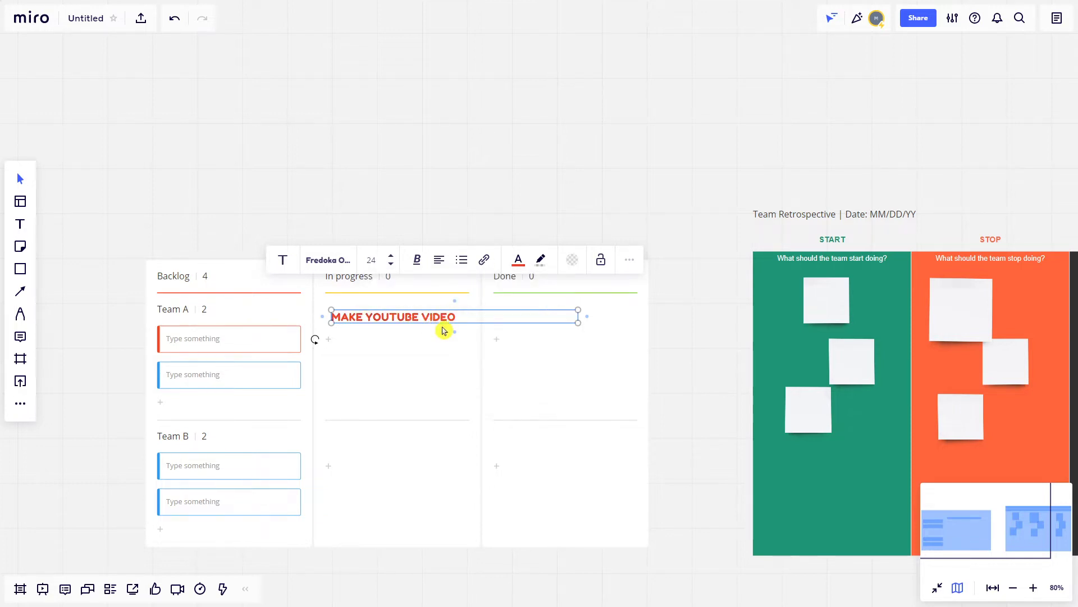
scroll(443, 329, up, 2)
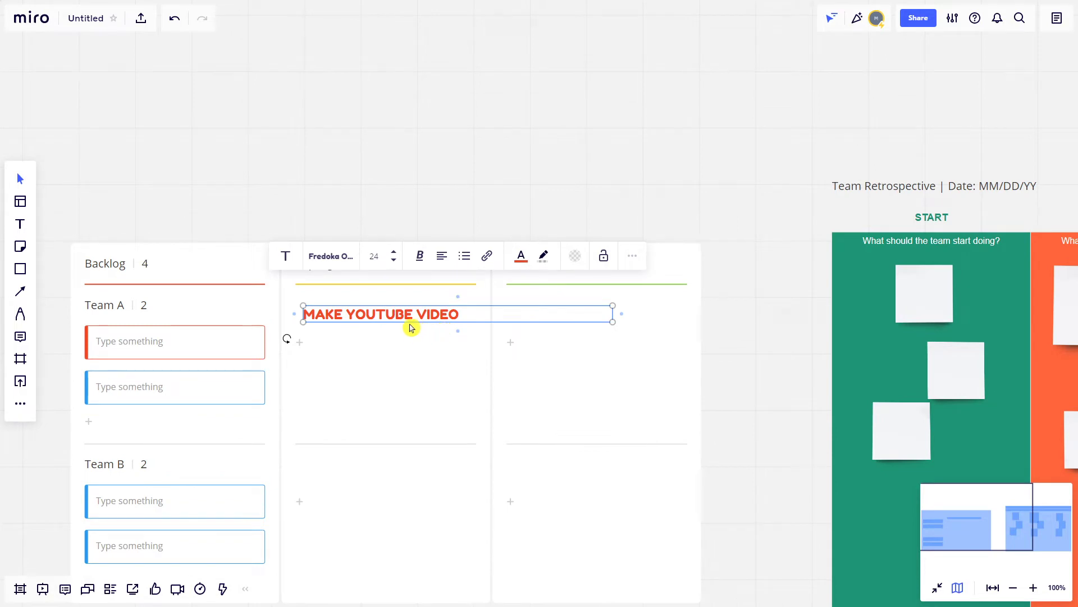
click(542, 259)
click(549, 286)
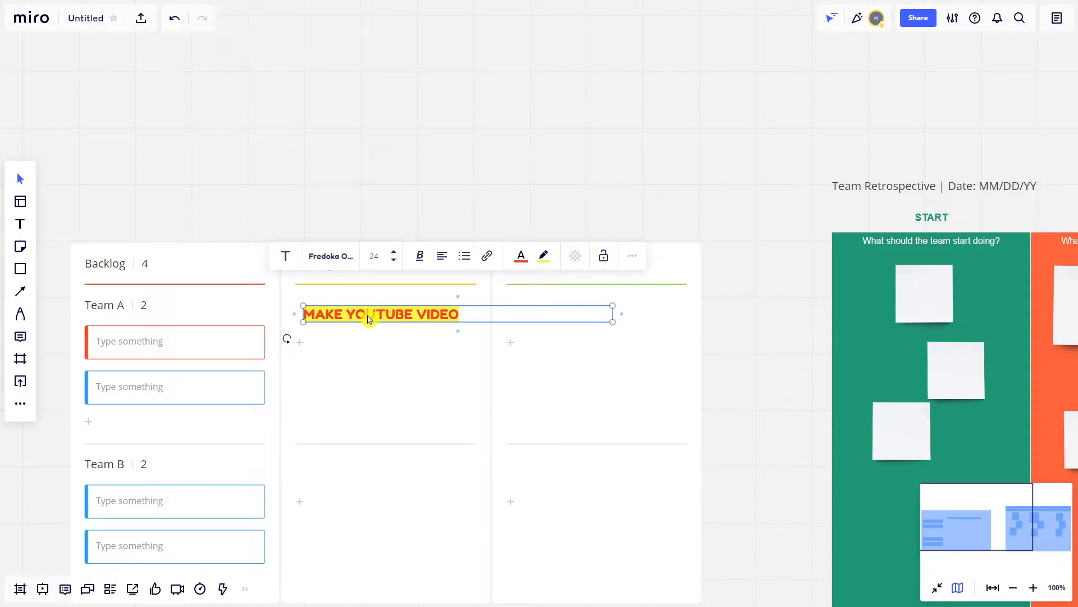
Fine-tune the text and Kanban board positions and reframe the view on both boards.
drag(372, 314, 352, 323)
drag(368, 440, 387, 410)
drag(369, 325, 374, 296)
drag(246, 174, 273, 110)
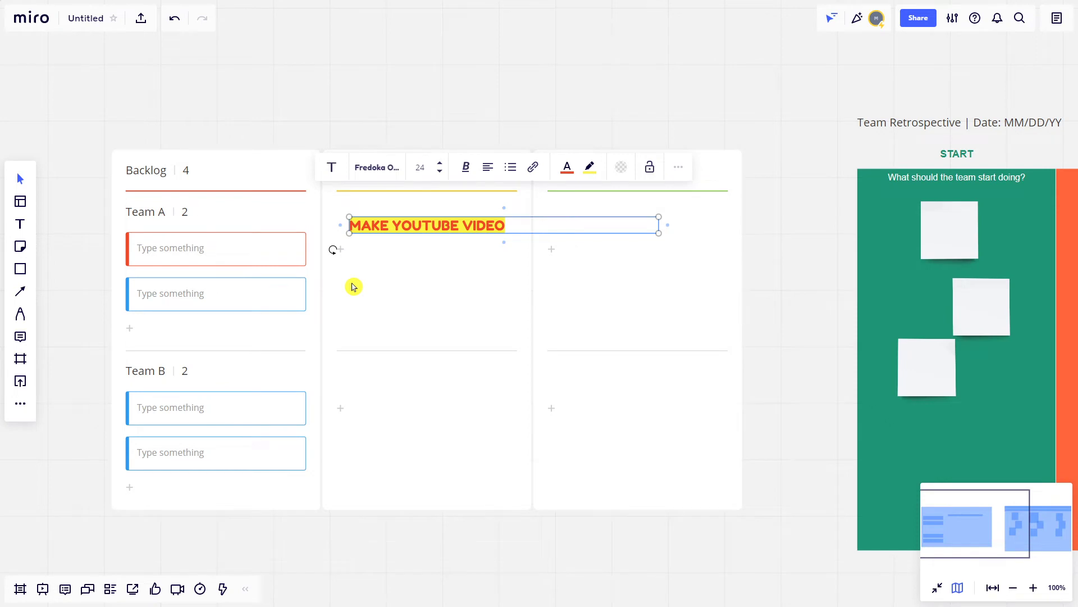
scroll(386, 321, down, 5)
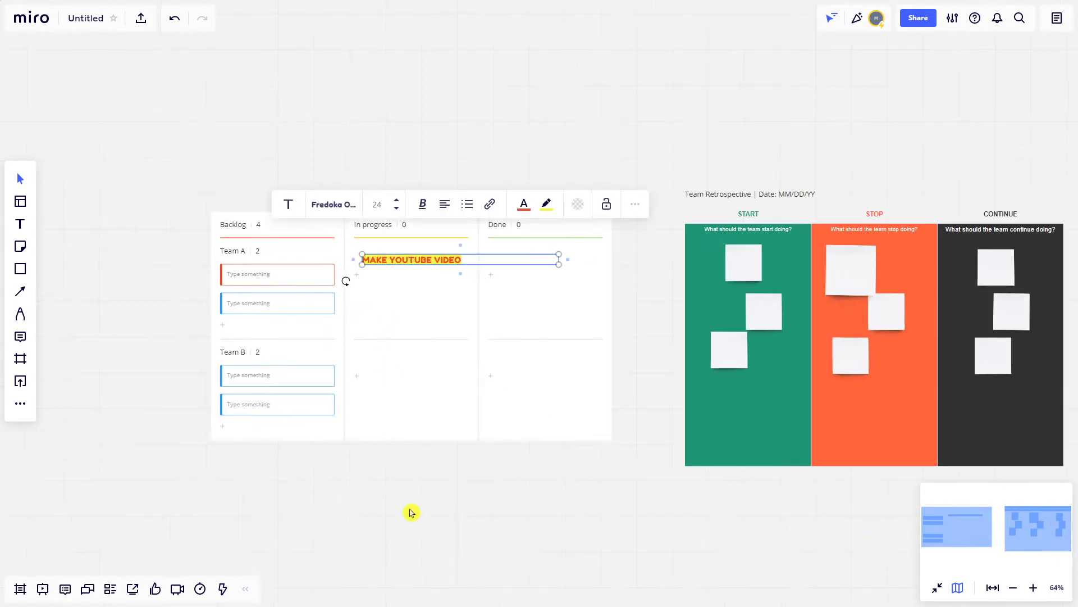
drag(431, 448, 423, 352)
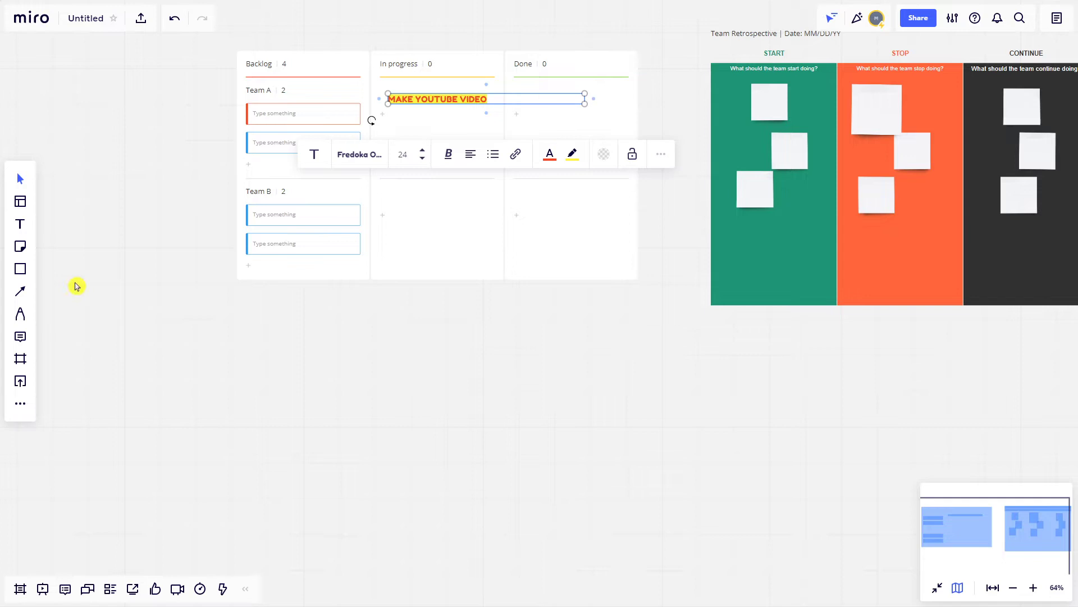
click(19, 246)
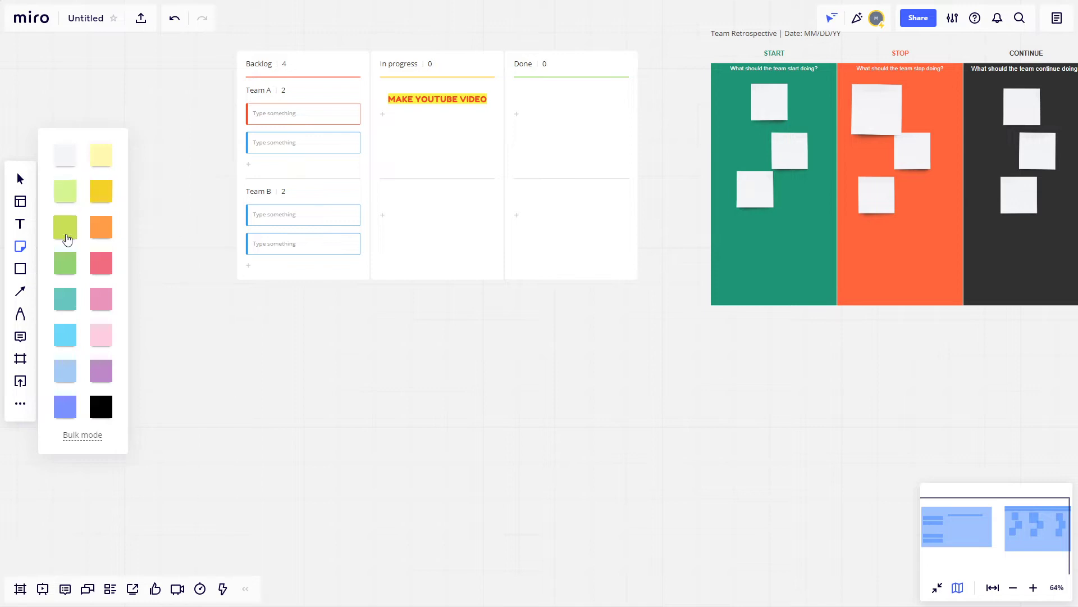
Place a red sticky note below the Kanban board and enlarge it.
click(103, 263)
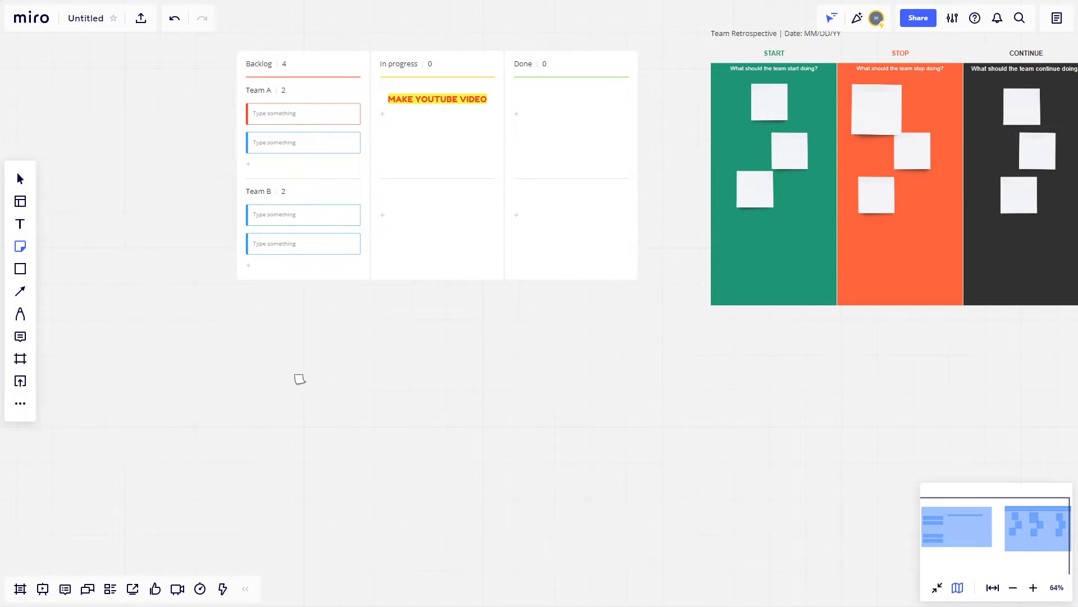
click(300, 378)
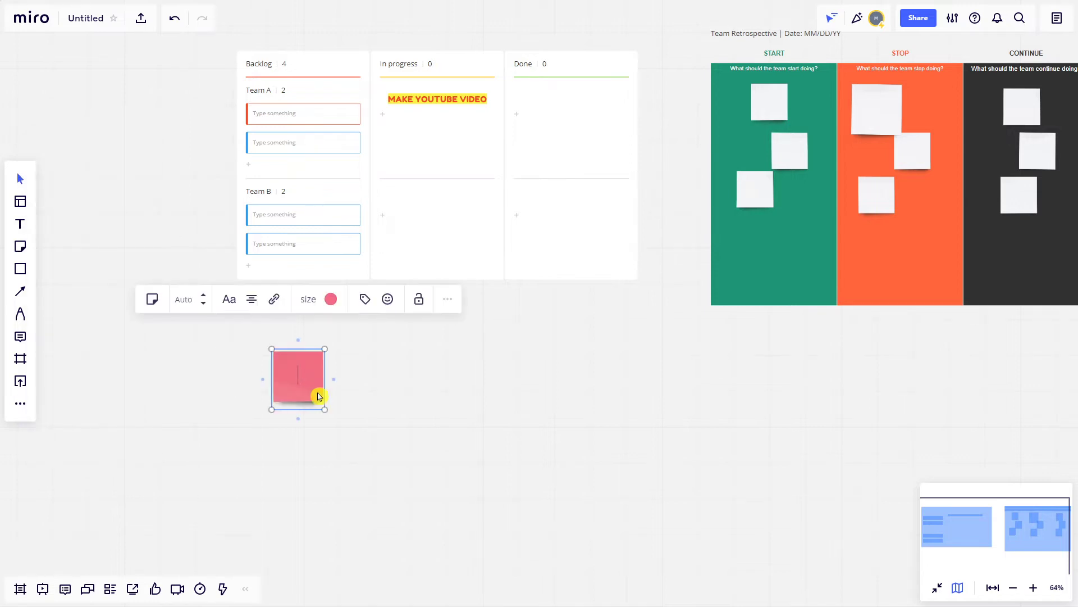
click(332, 305)
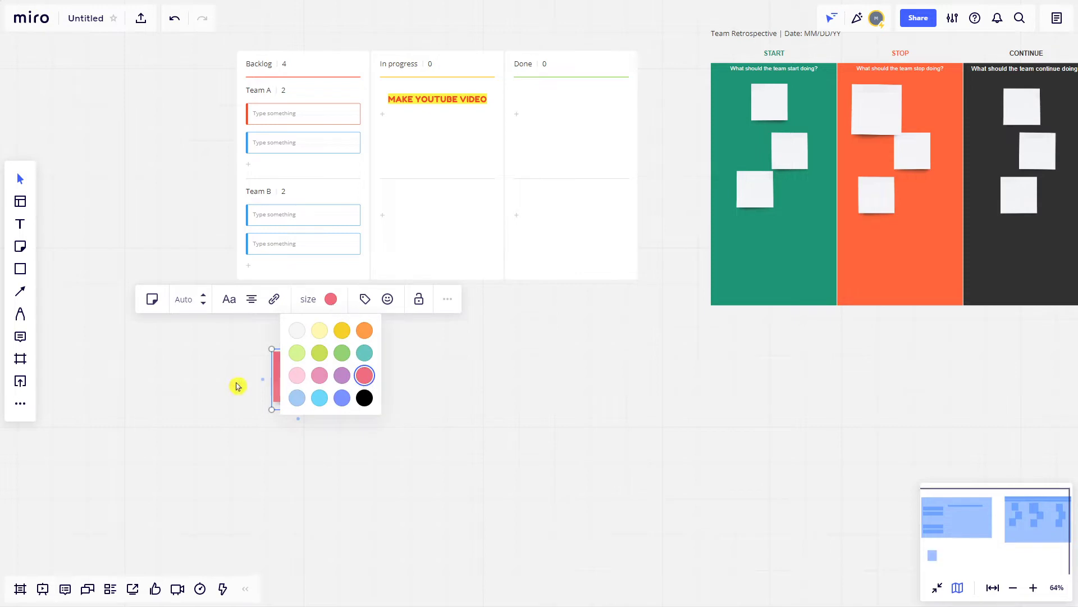
click(256, 399)
click(311, 397)
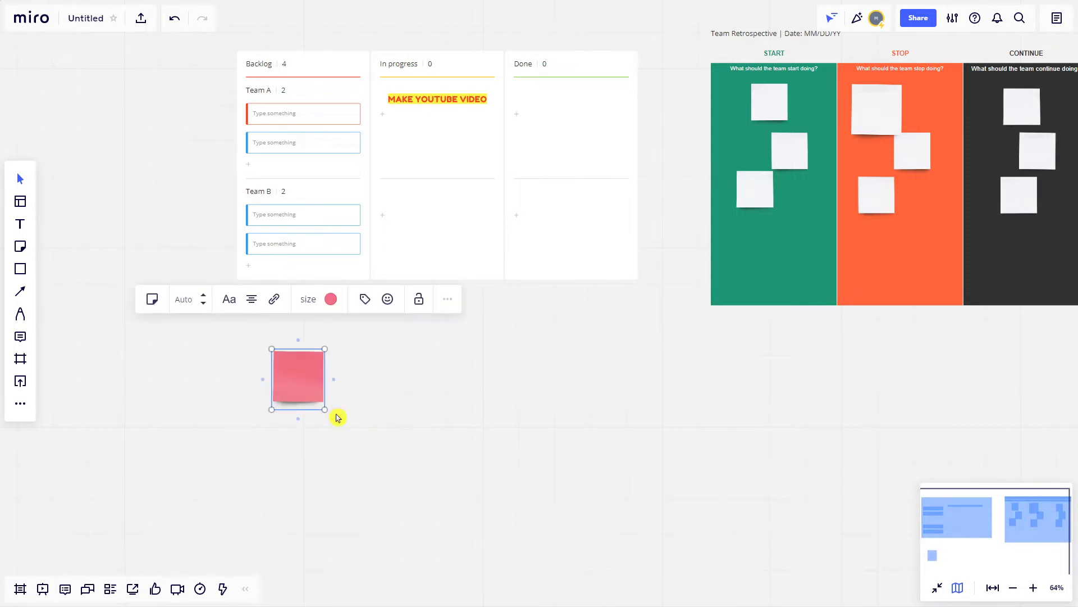
drag(326, 411, 376, 446)
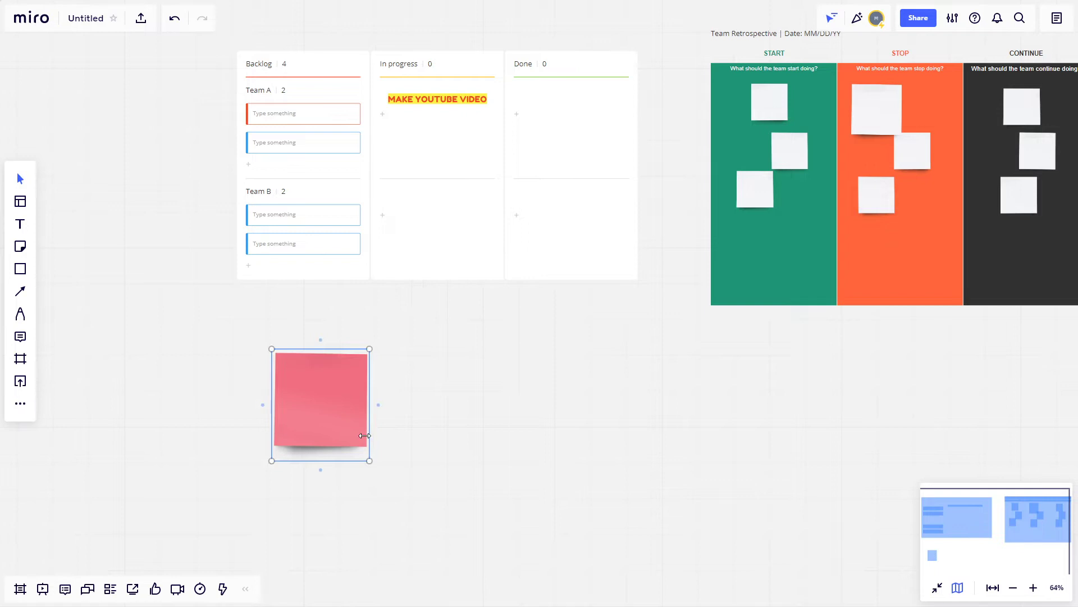
click(334, 423)
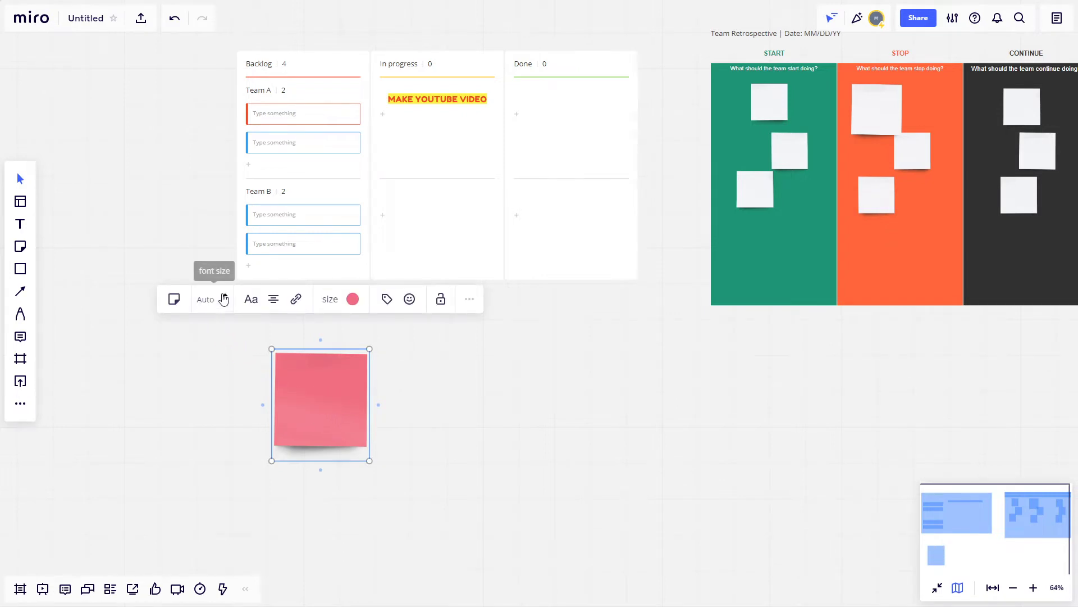
Write 'Youtube' on the note at font size 32 so it fits on one line.
click(310, 386)
click(323, 413)
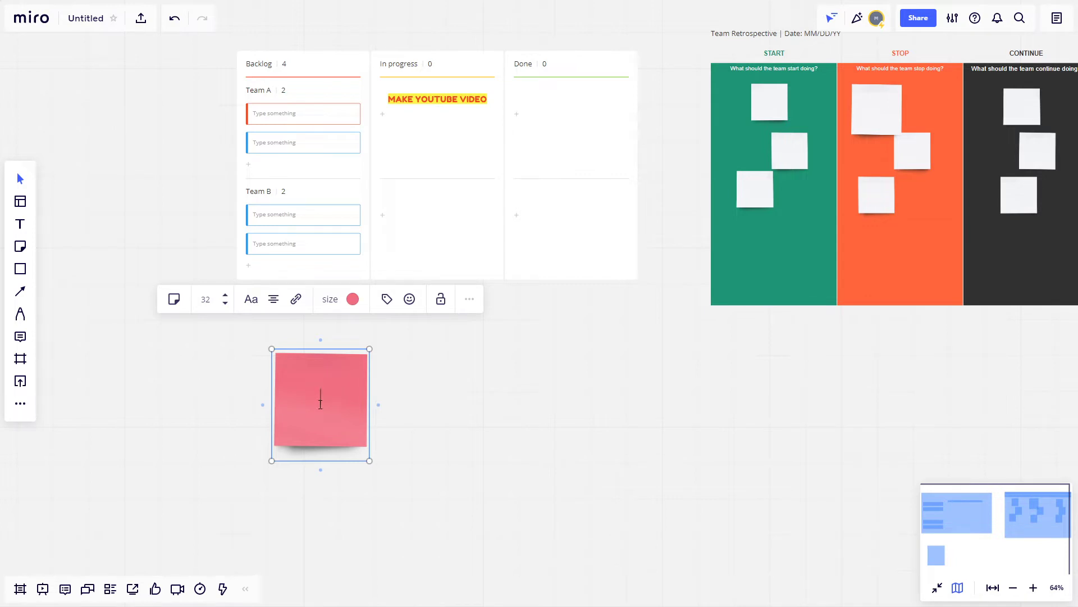
text(Youtube)
click(227, 294)
click(225, 303)
click(226, 304)
click(226, 304)
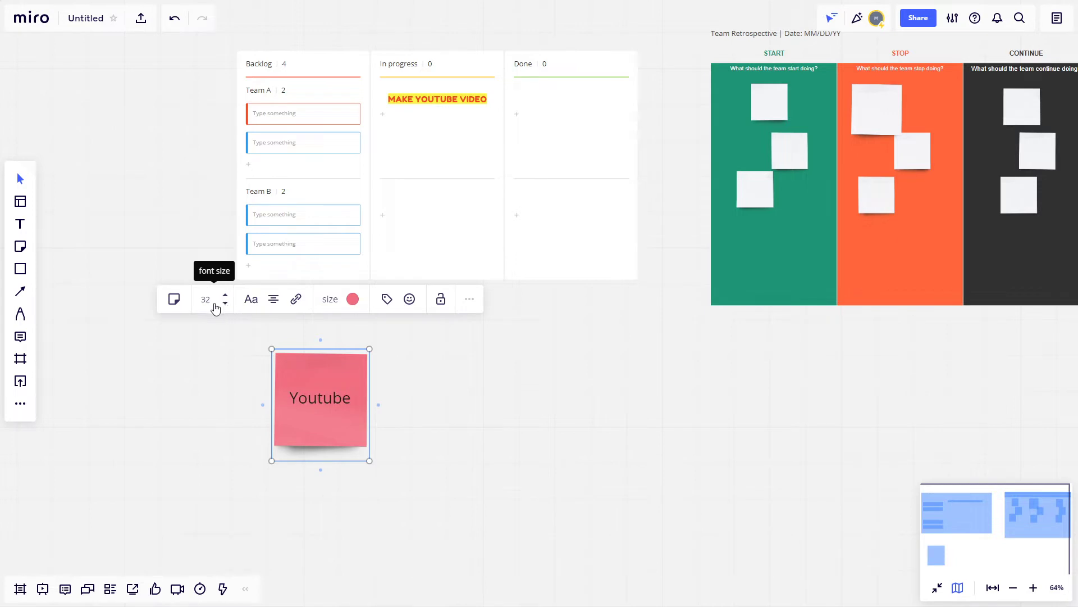
click(232, 339)
click(21, 248)
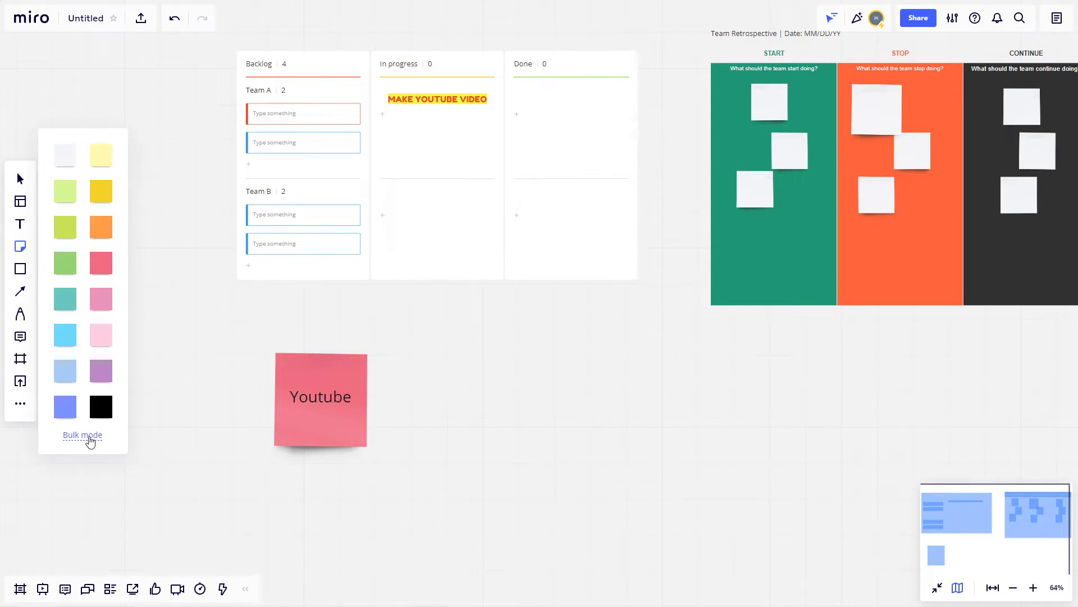
Bulk-add a single Youtube note, then delete it as a duplicate.
click(90, 441)
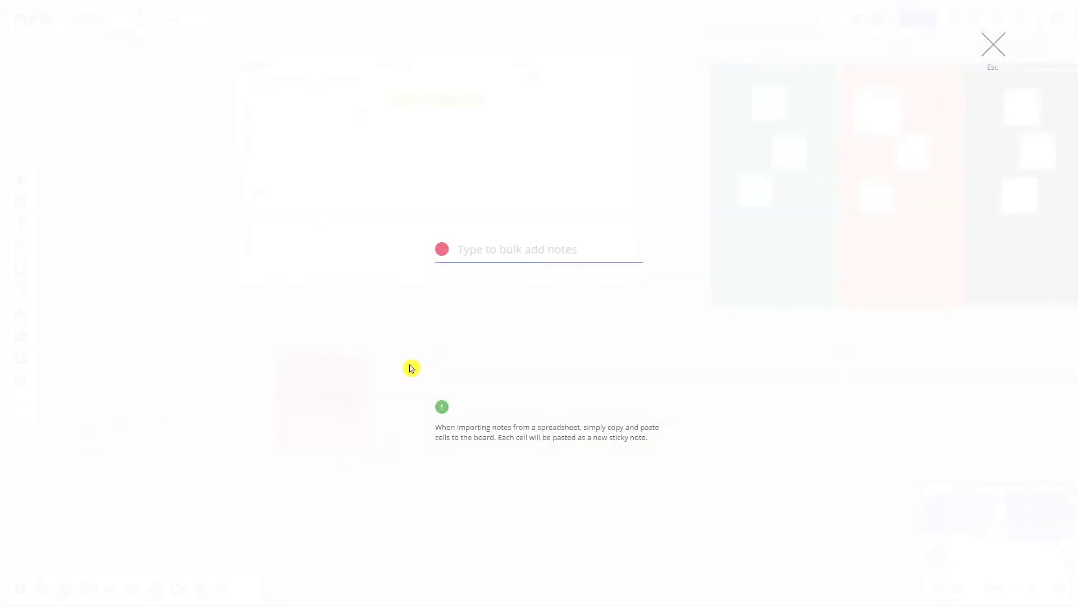
text(Yo)
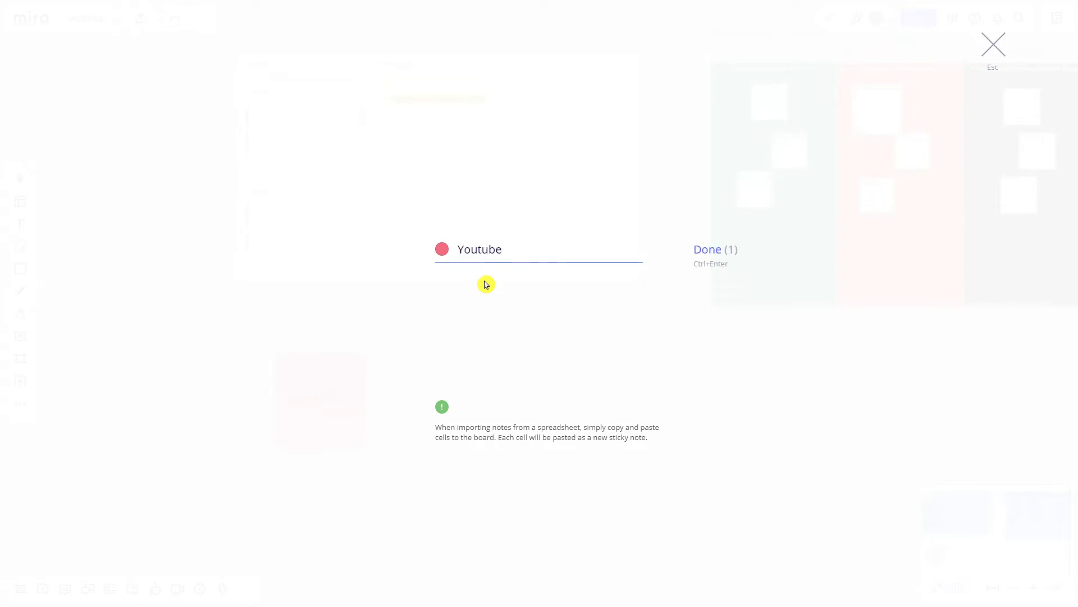
text(utube)
key(ctrl+Return)
drag(532, 315, 476, 419)
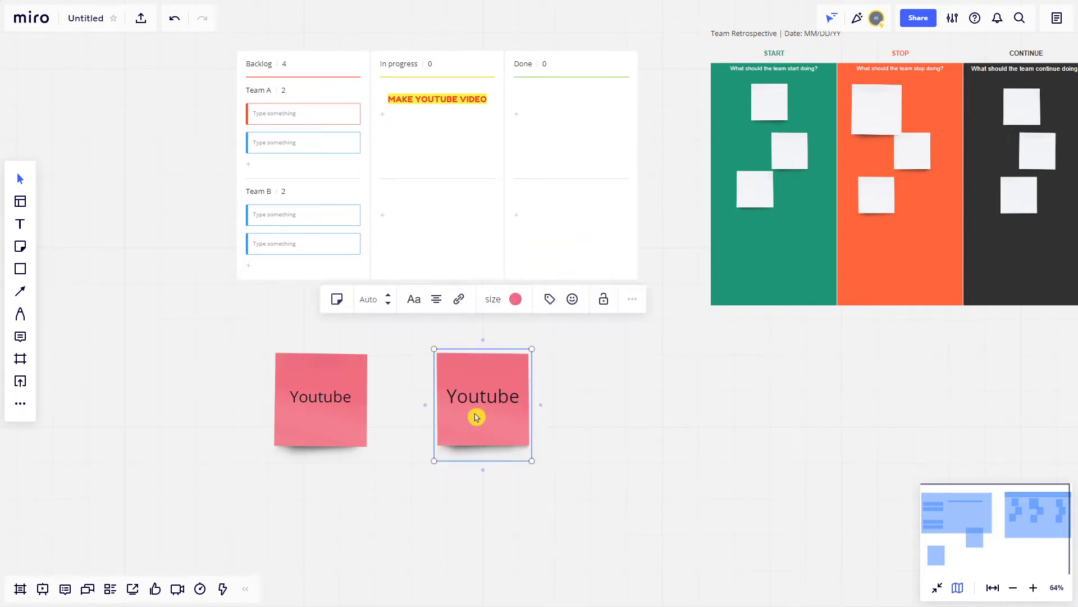
key(Delete)
Bulk-add pink notes 'Youtube 1' through 'youtube 6' and place all six on the board.
click(20, 247)
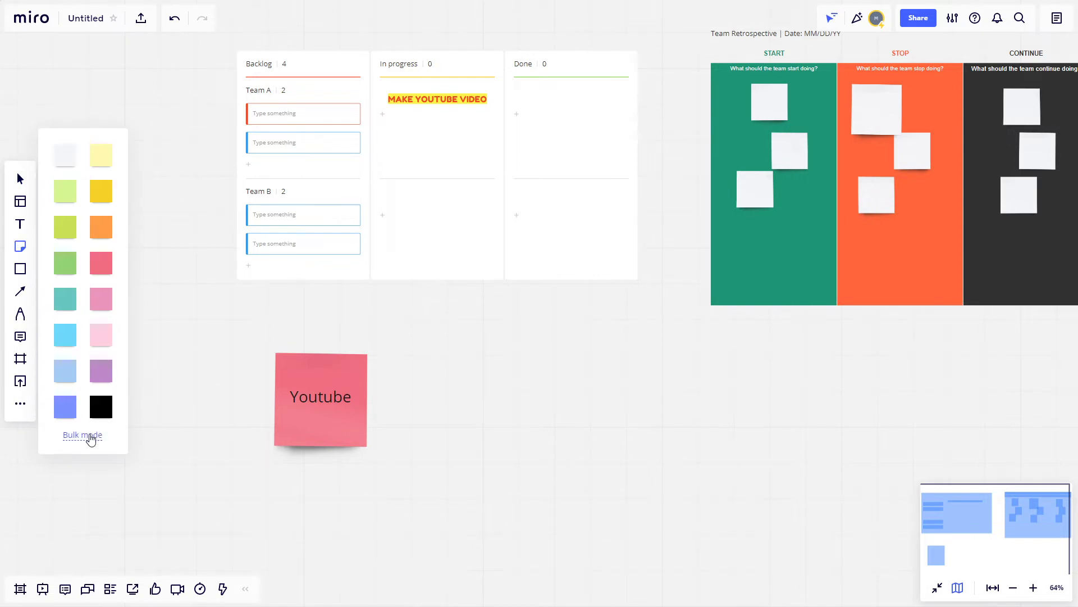
click(83, 435)
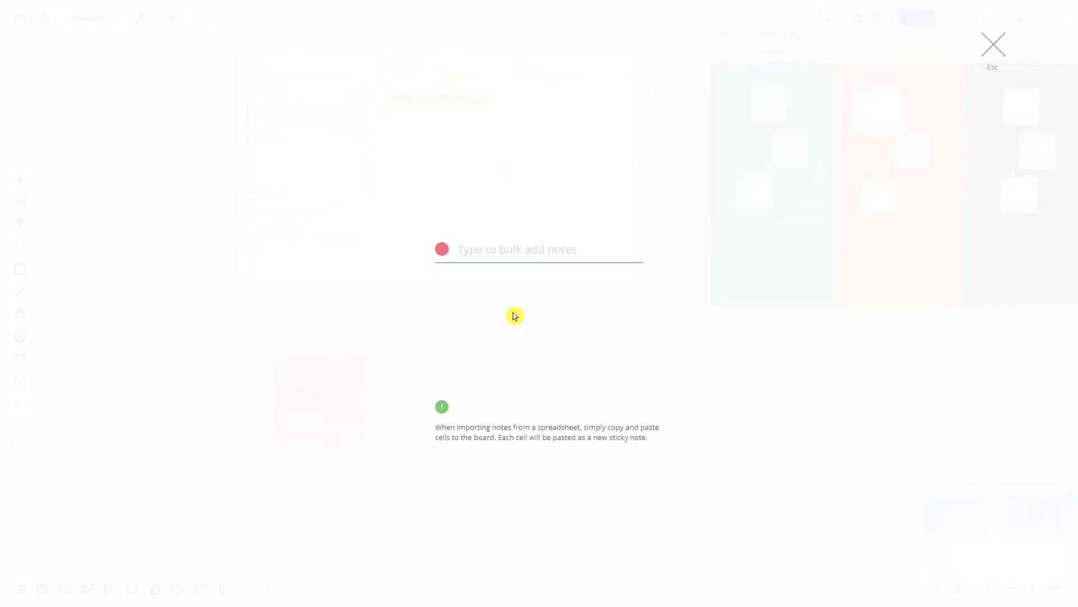
text(Youtube 1)
key(Return)
text(youtube 2)
key(Return)
text(yo)
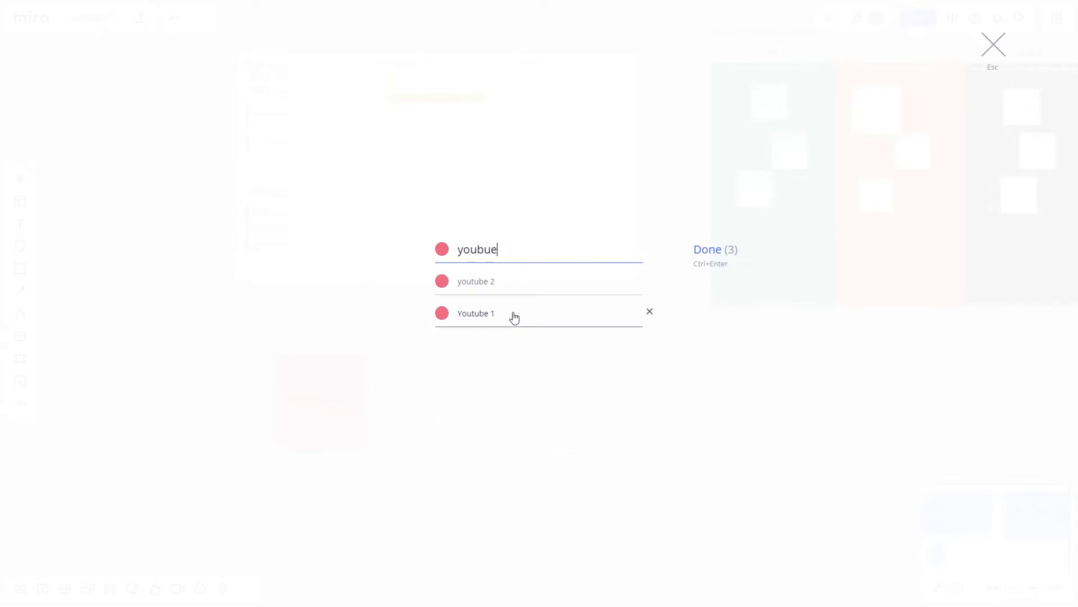
text(utube 3)
key(Return)
text(youtube 4)
key(Return)
text(youtube 5)
key(Return)
text(youtube 6)
key(Return)
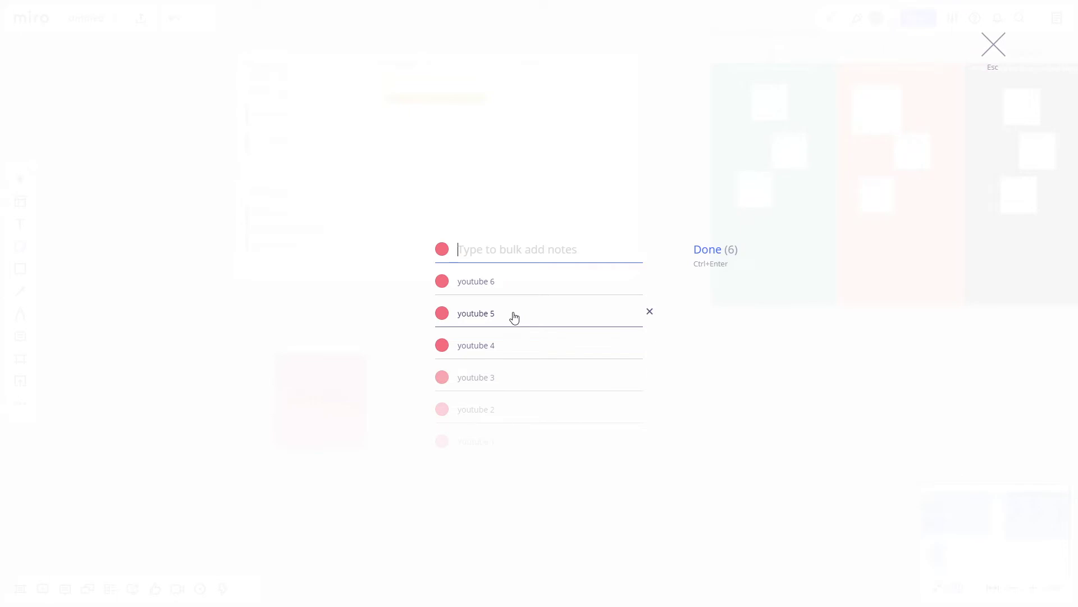
key(ctrl+Return)
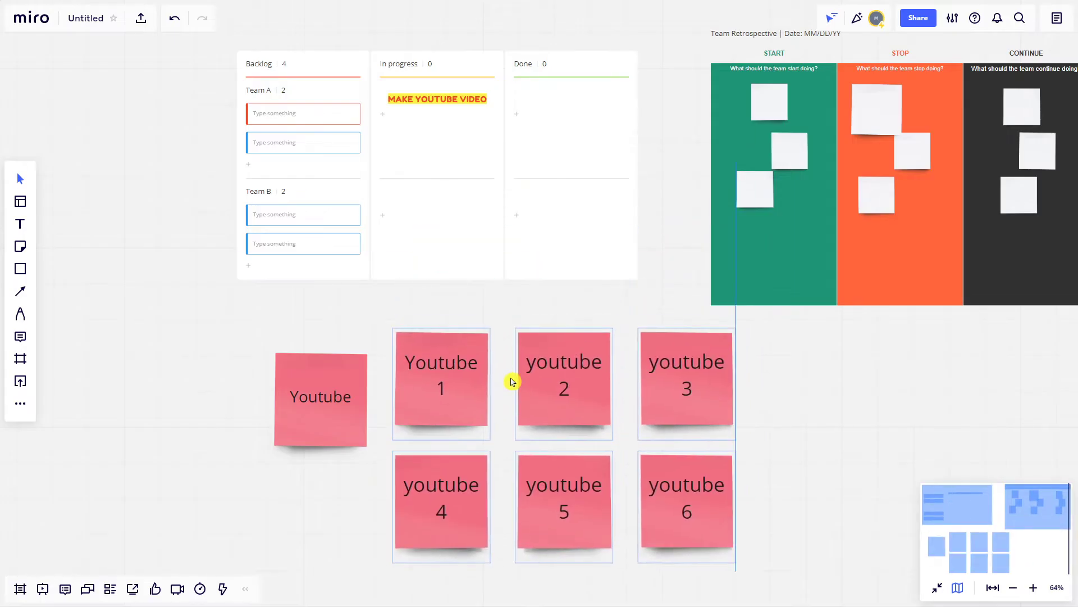
Move the six-note grid beside the Youtube note and set the notes to size M.
drag(411, 346, 459, 375)
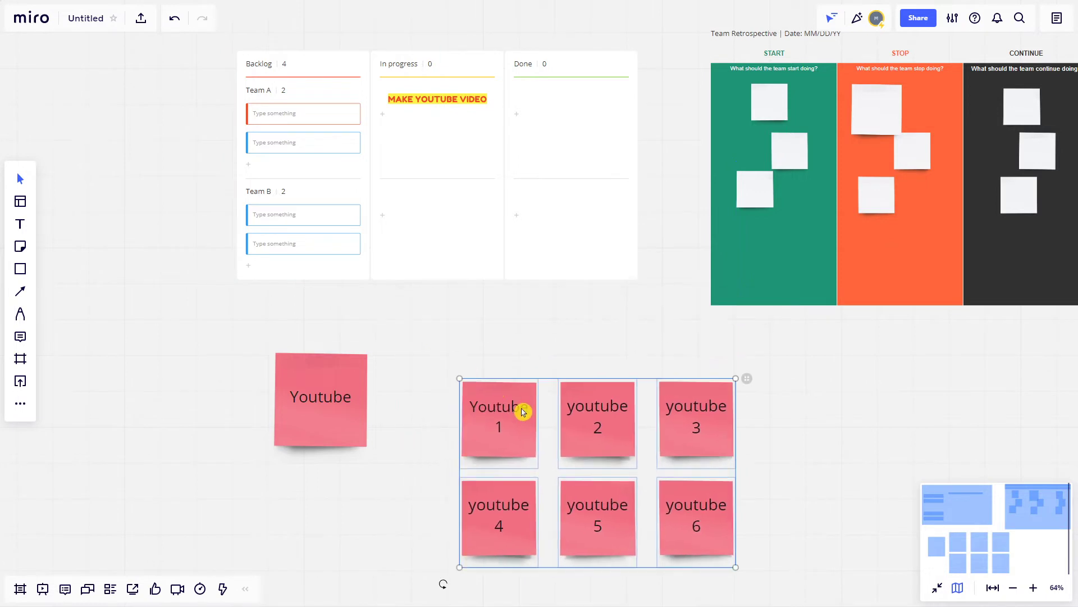
drag(525, 410, 489, 401)
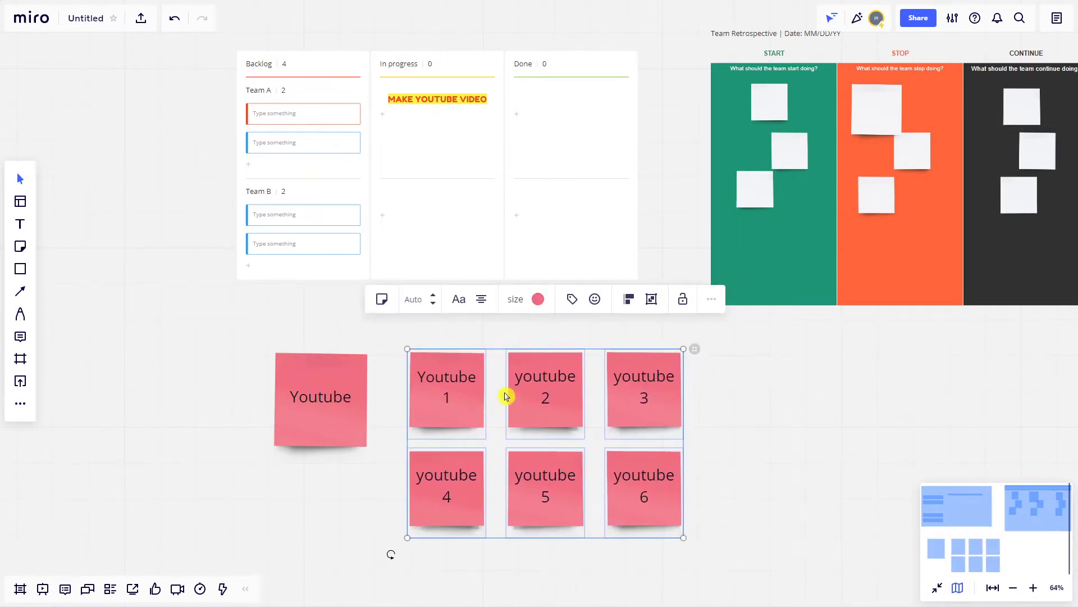
click(516, 302)
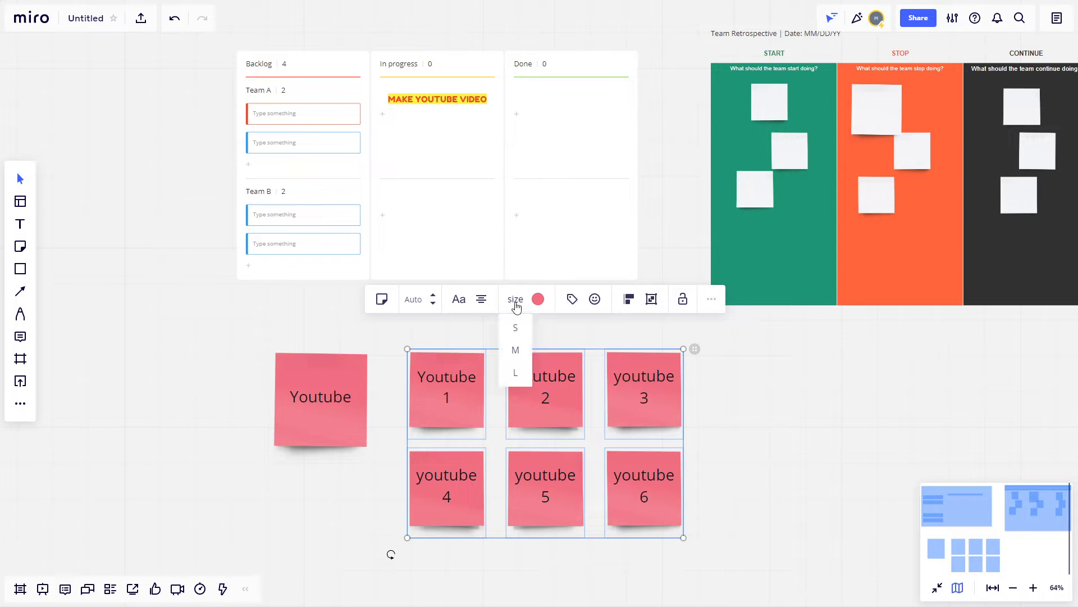
click(516, 371)
click(515, 300)
click(515, 350)
click(515, 300)
click(517, 329)
click(516, 322)
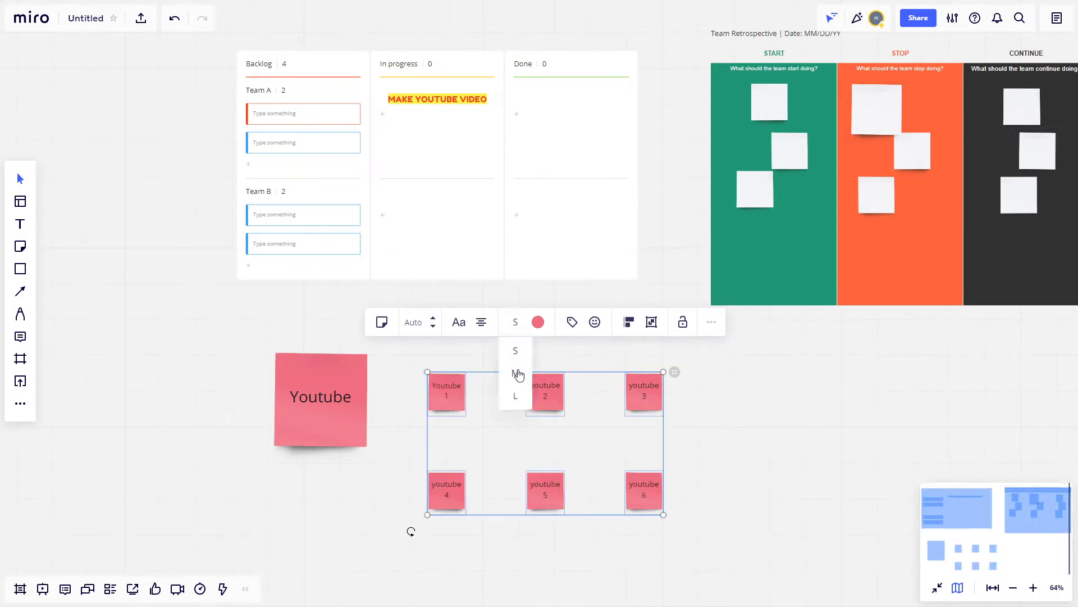
click(517, 373)
click(534, 396)
drag(330, 414, 322, 454)
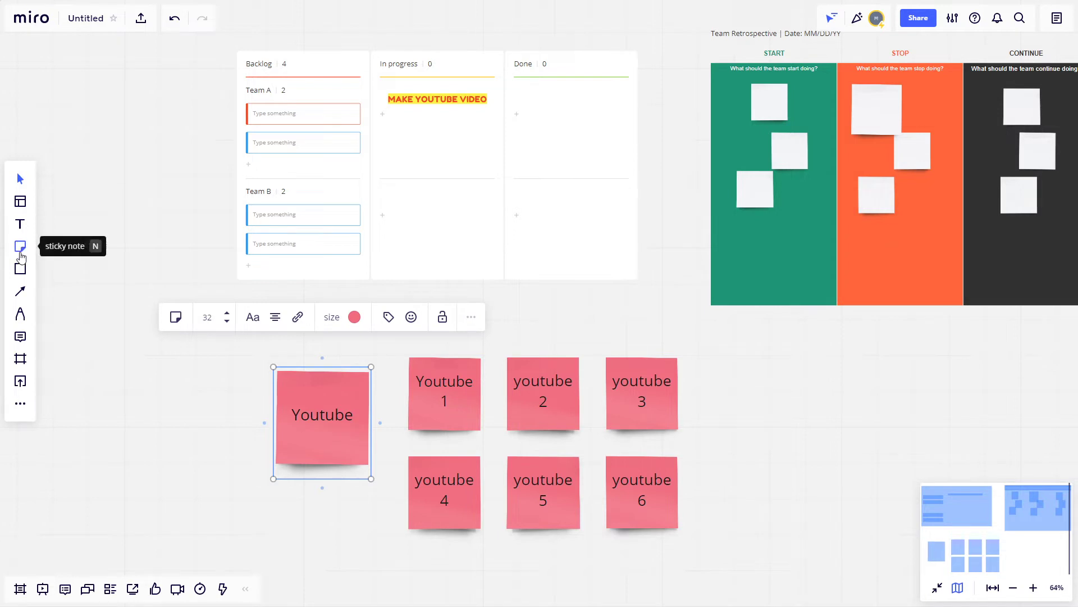
Tag the Youtube sticky note with a new 'Youtube video' tag.
click(298, 317)
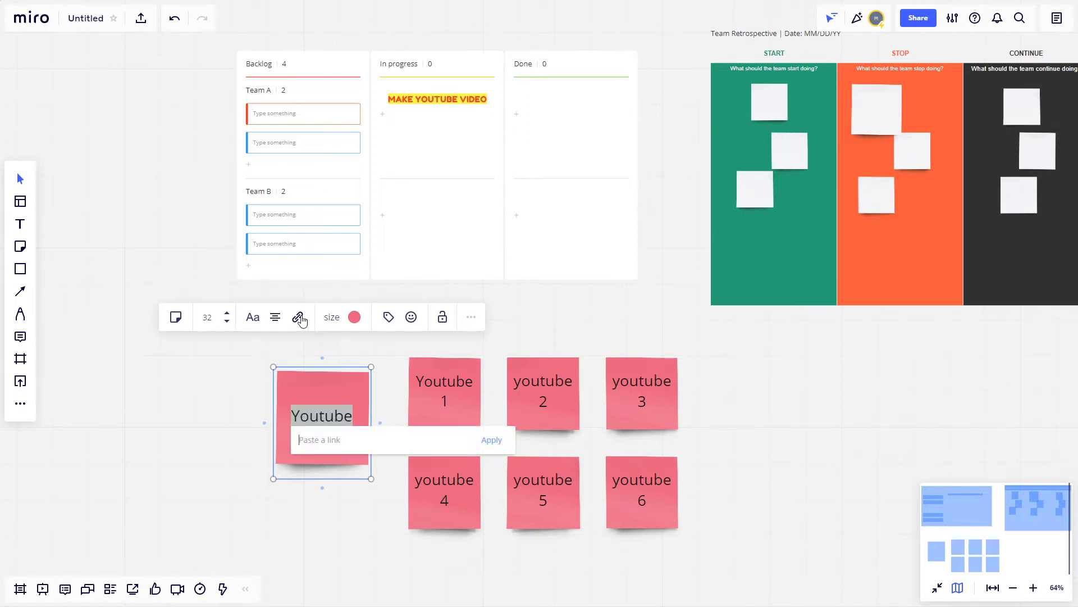
click(330, 345)
drag(318, 390, 316, 394)
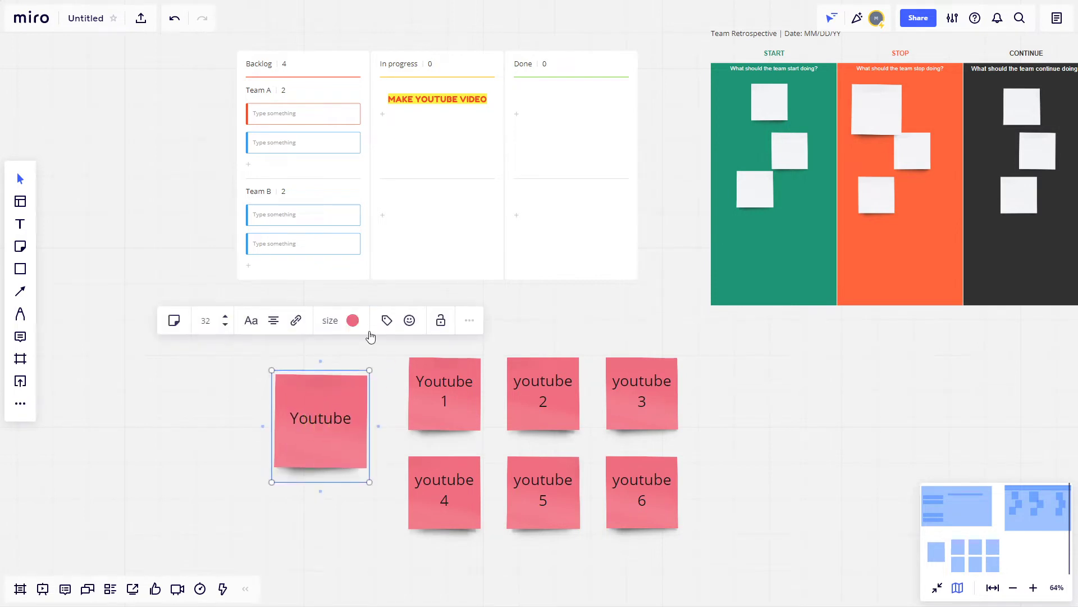
click(386, 321)
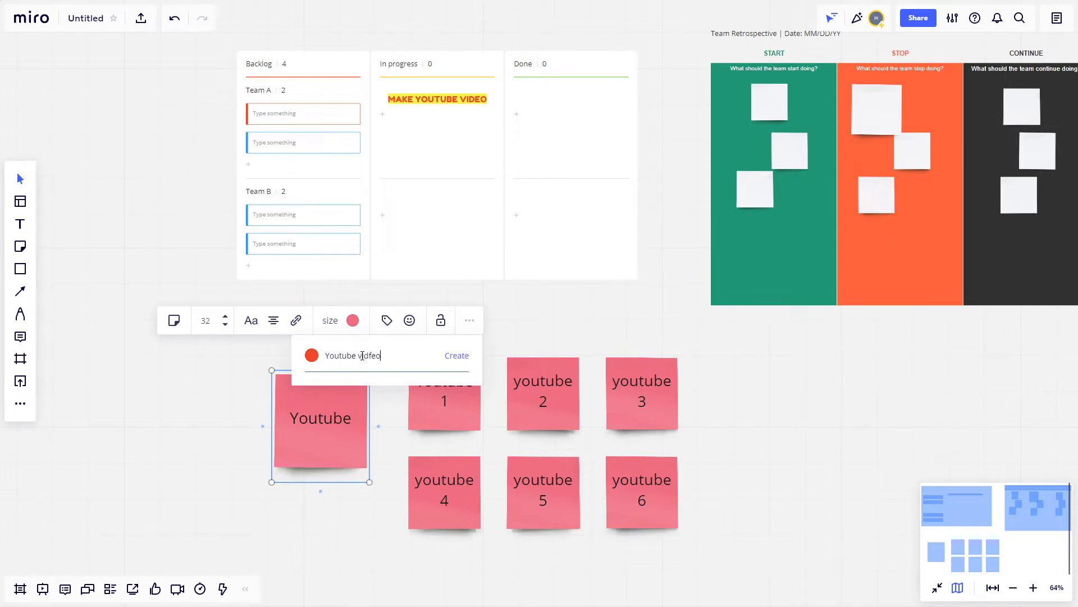
click(457, 355)
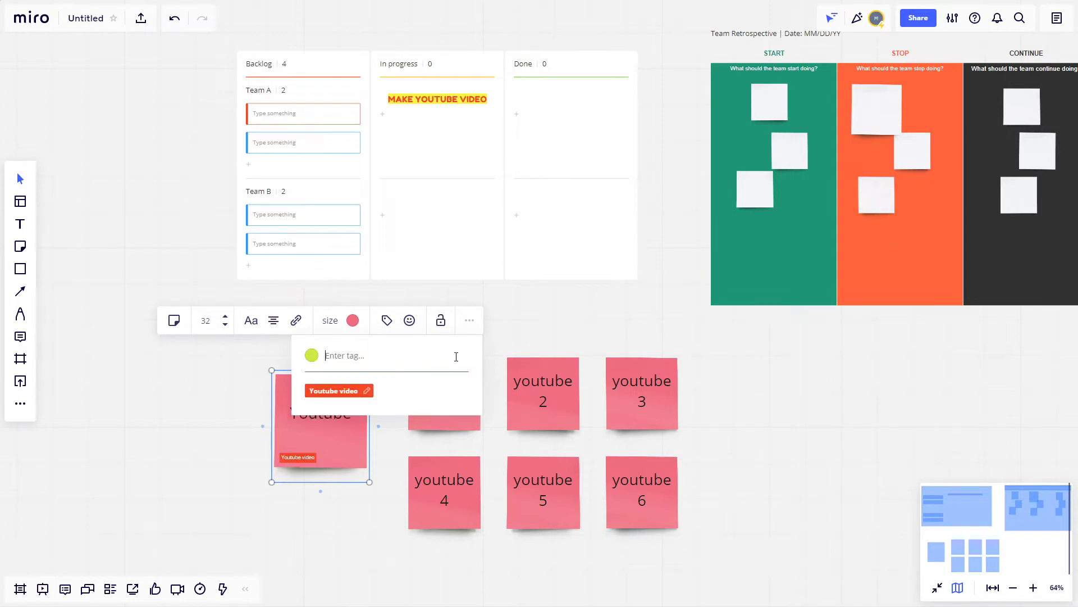
click(356, 421)
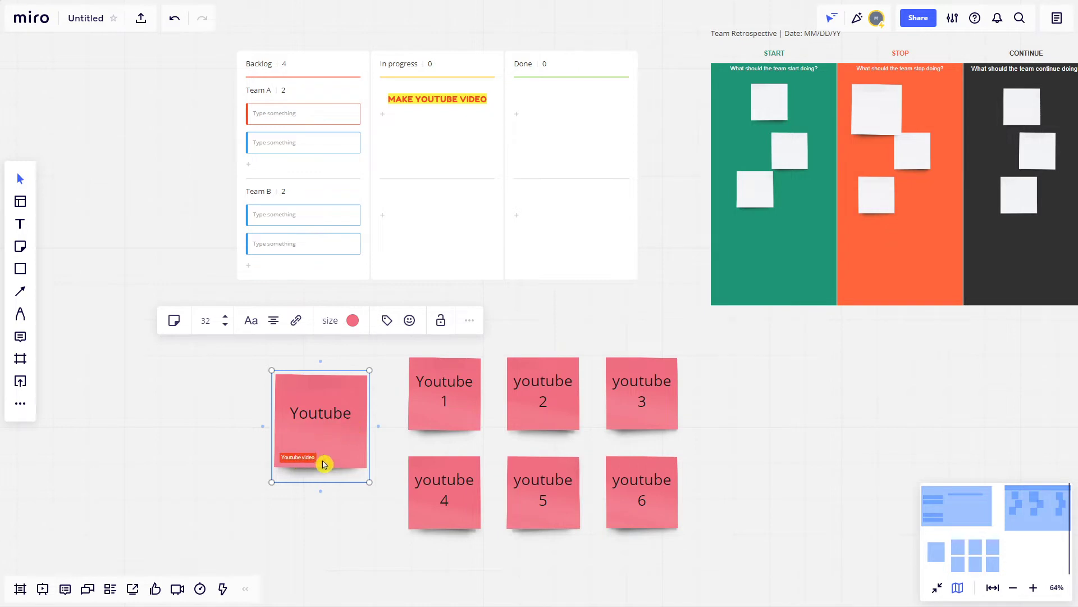
Add a devil and a grinning emoji to the Youtube note.
click(409, 320)
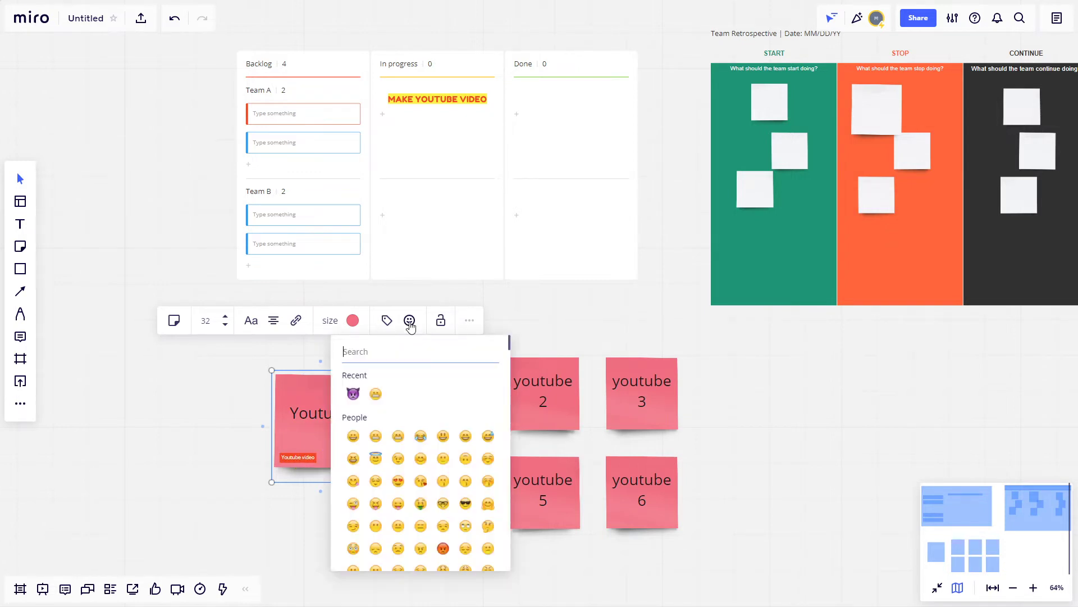
click(357, 393)
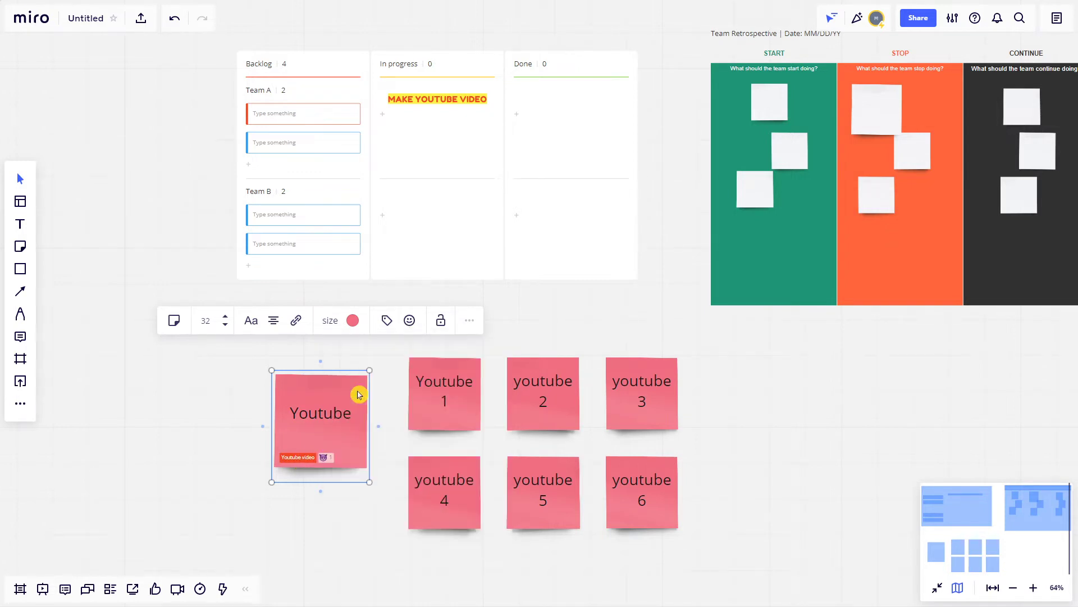
click(409, 320)
click(377, 391)
drag(288, 423, 310, 438)
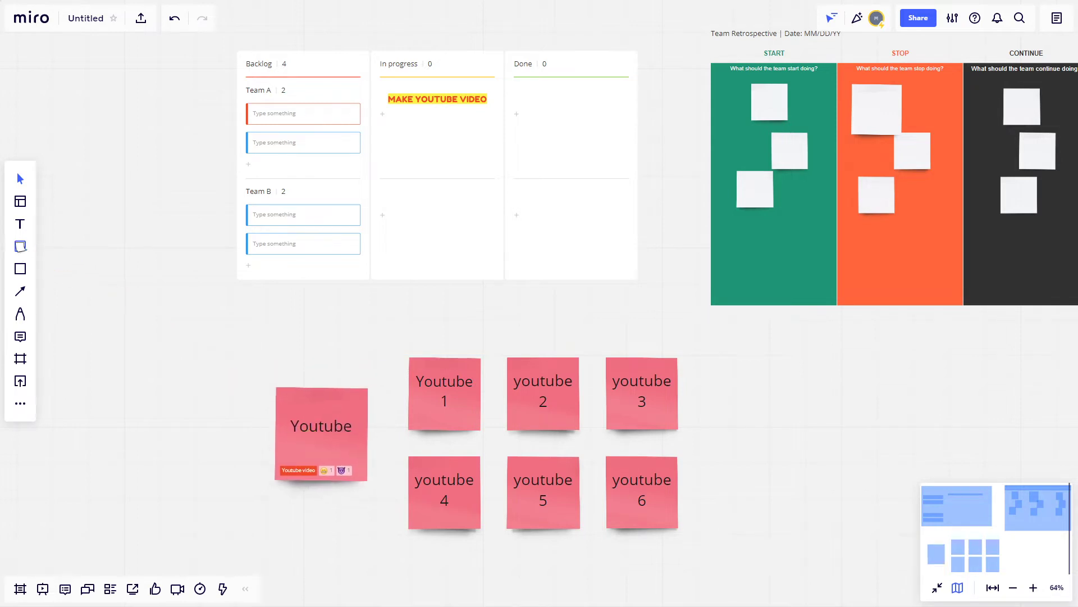
Place a green sticky note left of the Youtube note and shrink it slightly.
click(21, 251)
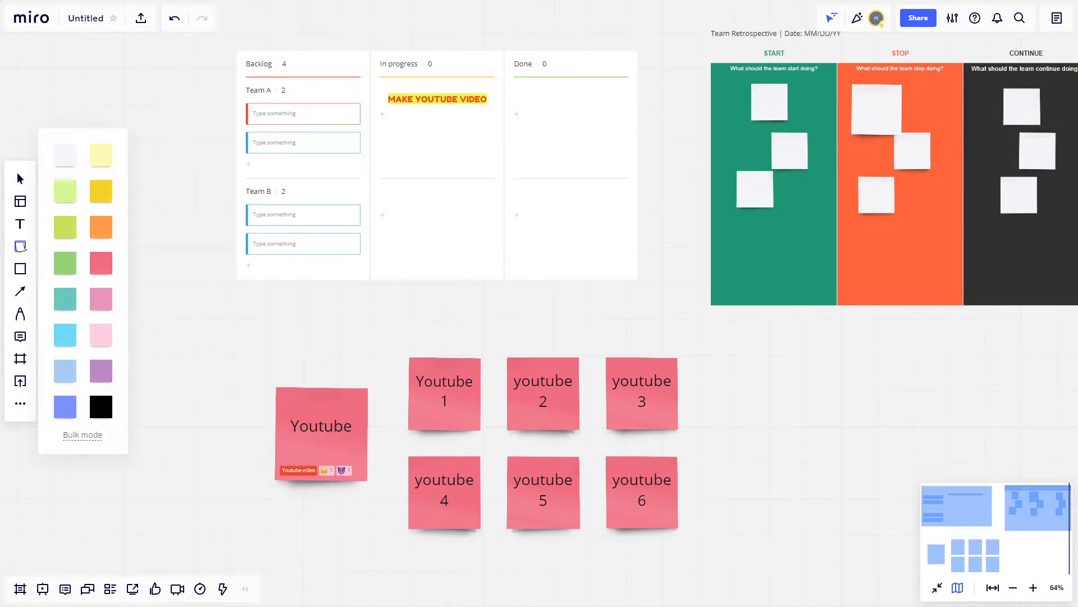
click(68, 267)
click(132, 400)
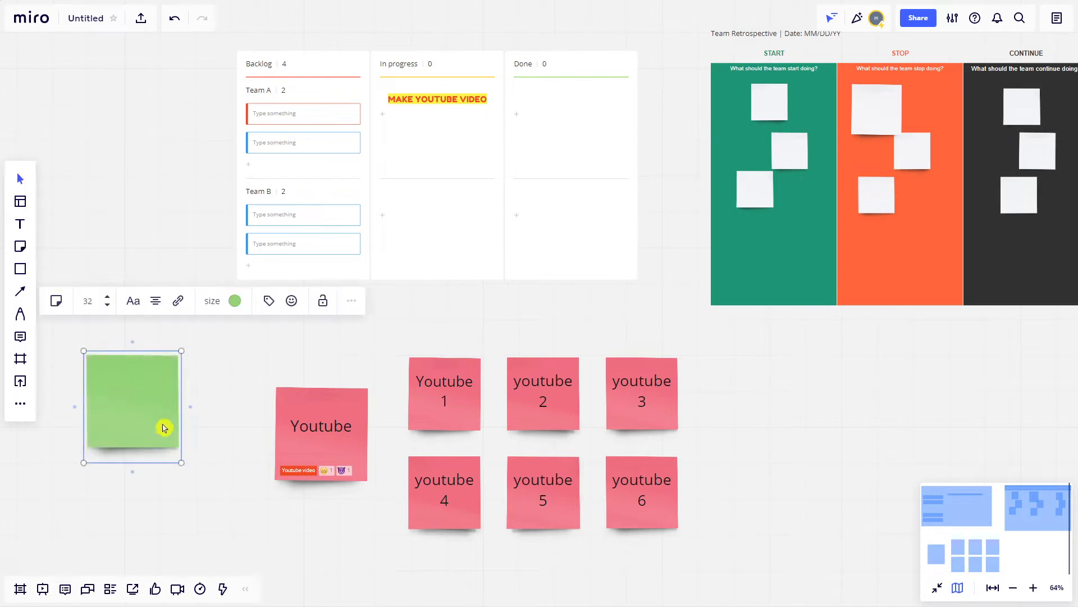
drag(182, 463, 163, 505)
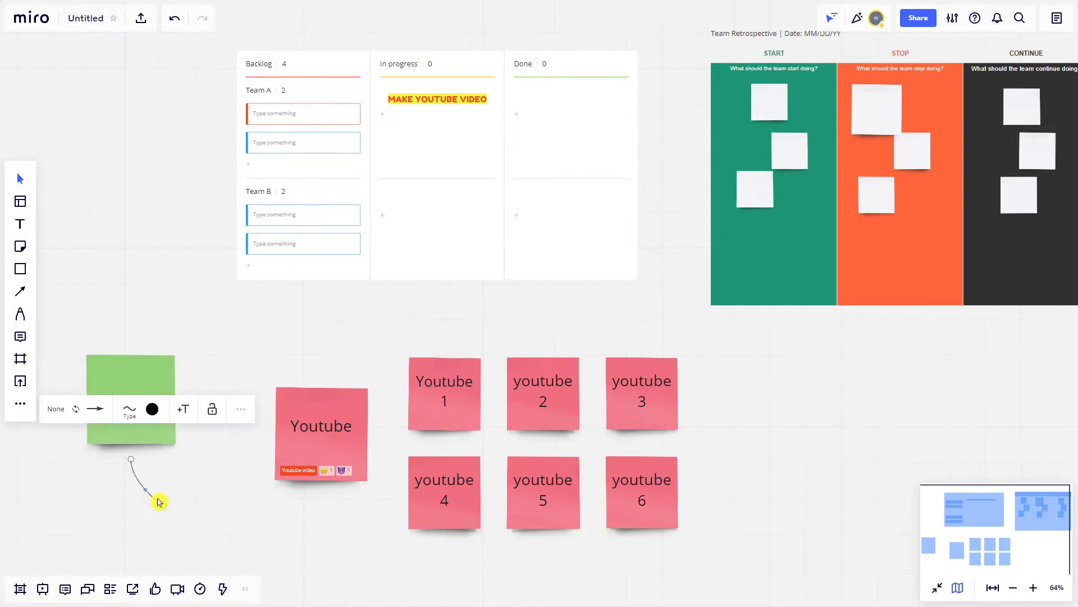
key(Delete)
Connect the green note to the Youtube note with an arrow and line them up.
drag(141, 432, 172, 463)
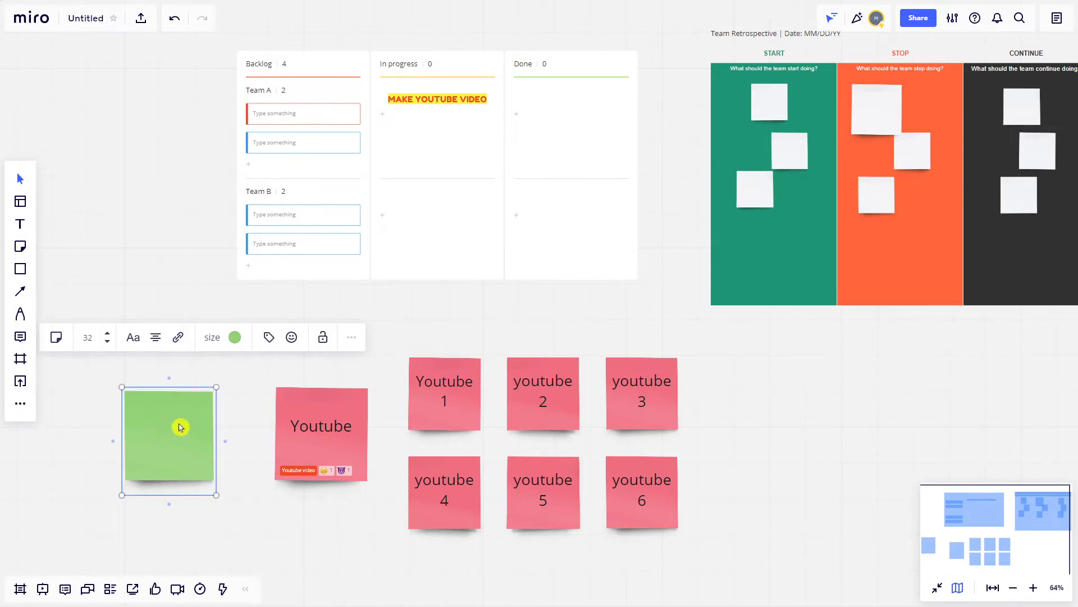
drag(225, 441, 273, 437)
click(241, 472)
drag(175, 466, 146, 451)
drag(167, 500, 207, 476)
mouse_move(187, 421)
mouse_down()
mouse_move(186, 454)
mouse_move(192, 429)
mouse_up()
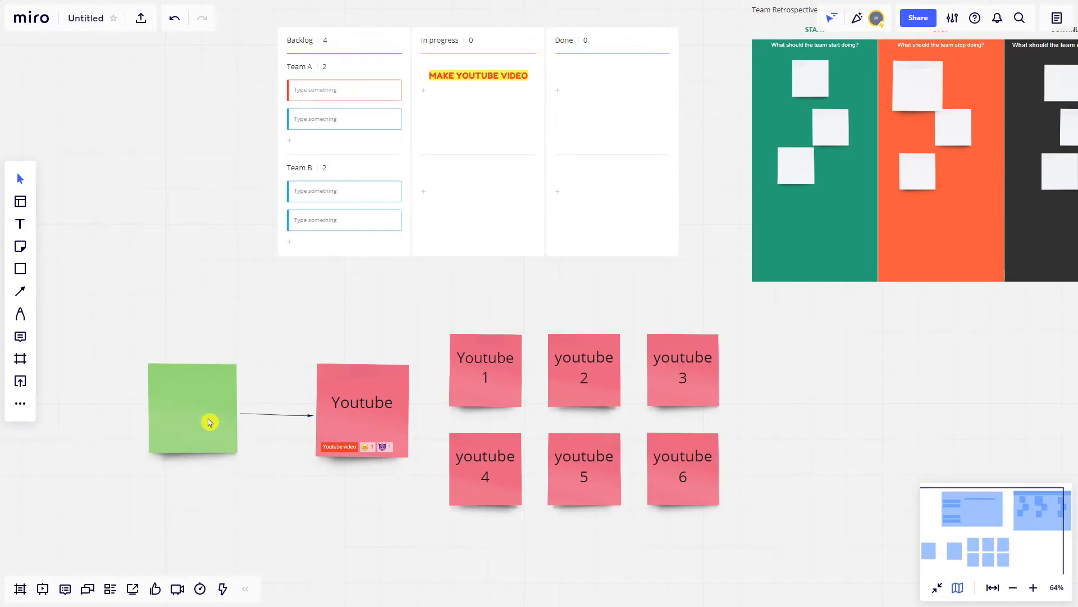
click(21, 247)
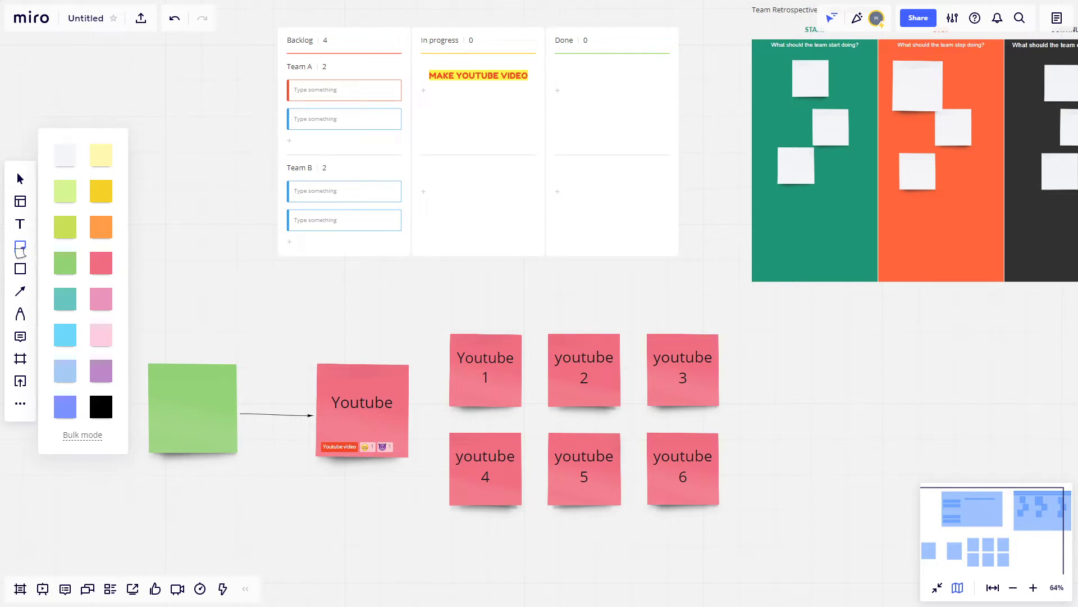
Draw a trial rectangle, delete it, and reposition the board view.
click(20, 271)
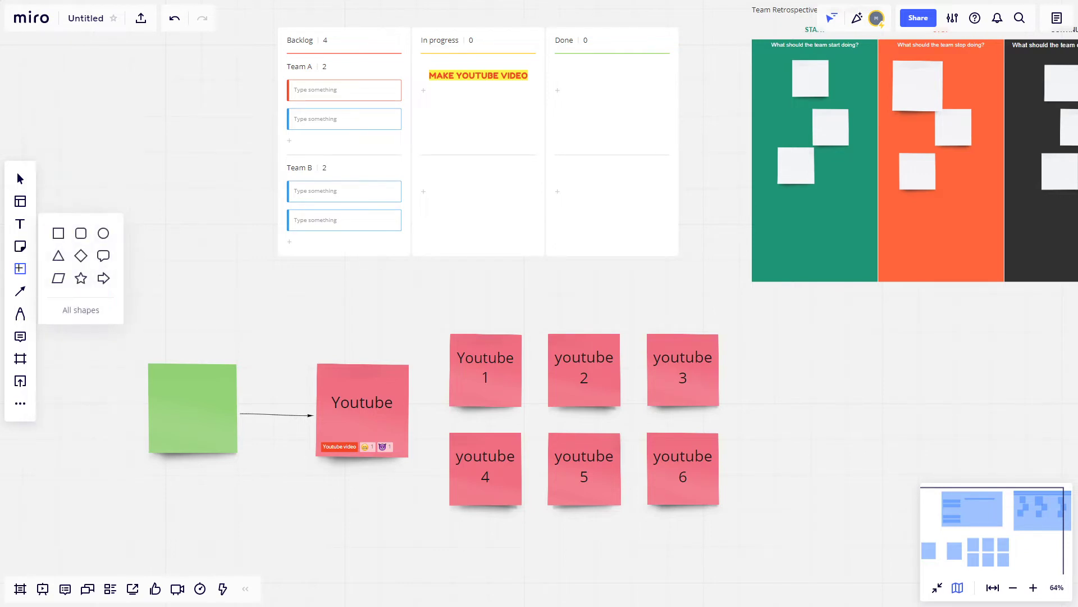
scroll(439, 520, down, 3)
drag(670, 547, 756, 449)
drag(911, 457, 647, 436)
click(449, 464)
click(485, 465)
key(Delete)
drag(794, 409, 467, 440)
drag(358, 472, 602, 342)
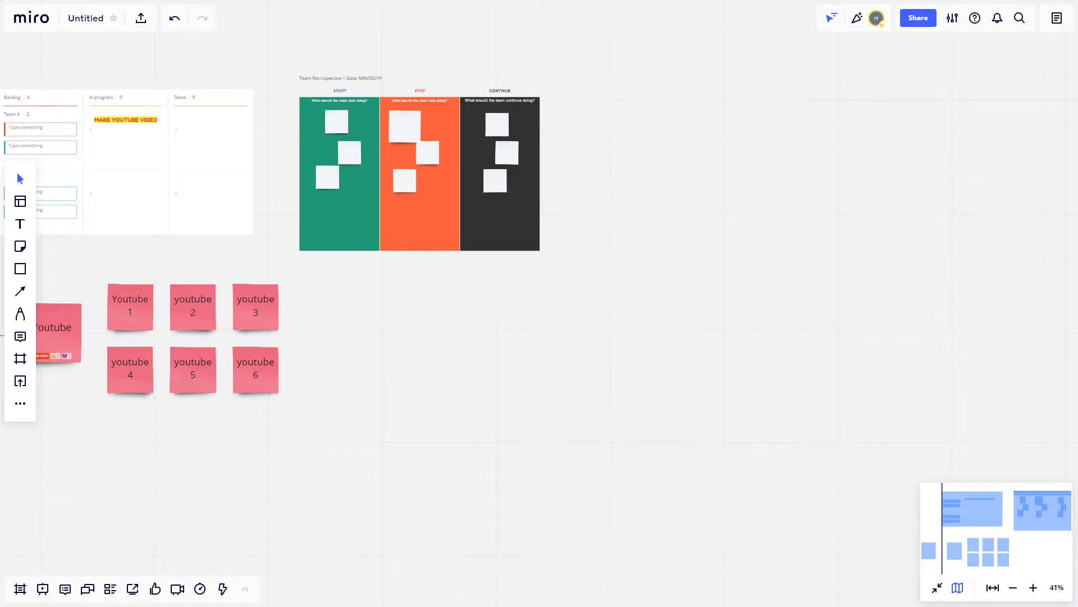
Draw a large rounded rectangle below the retrospective board, right of the Youtube grid.
click(20, 269)
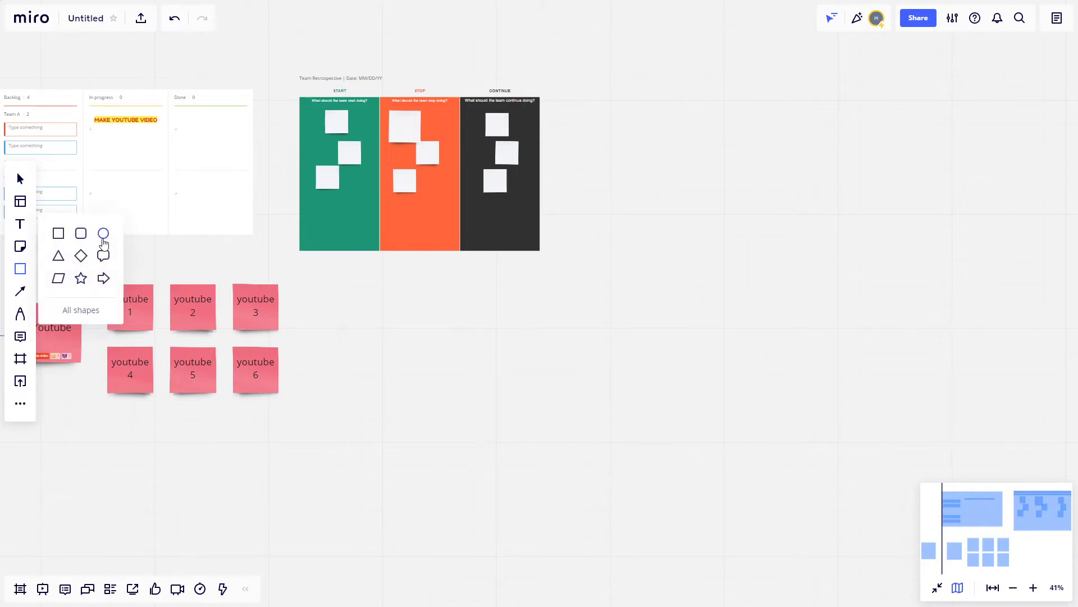
click(58, 233)
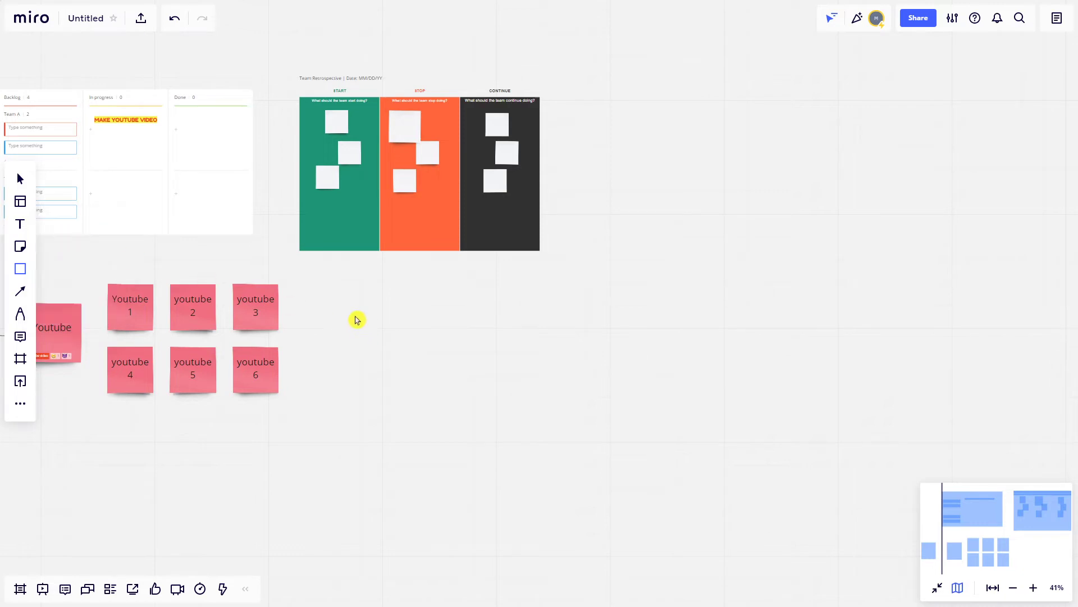
drag(341, 317, 504, 424)
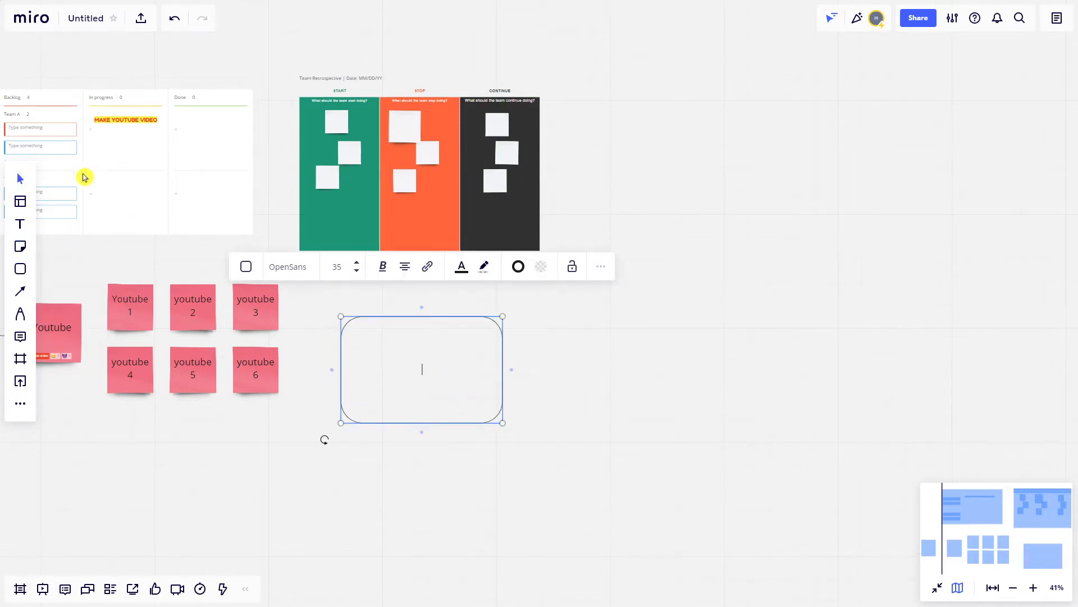
click(20, 269)
click(85, 311)
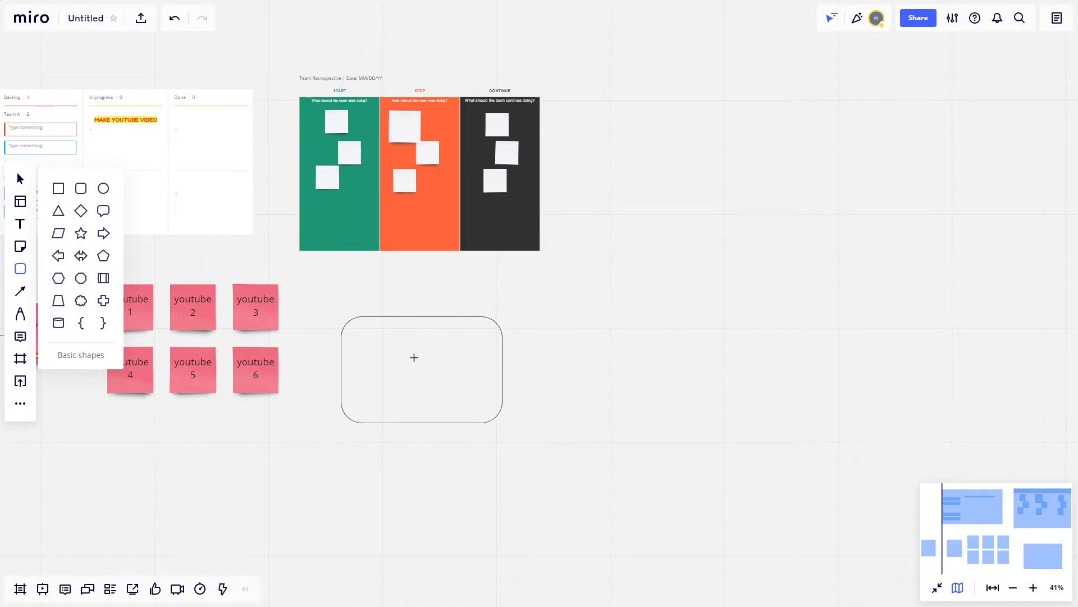
scroll(403, 353, up, 3)
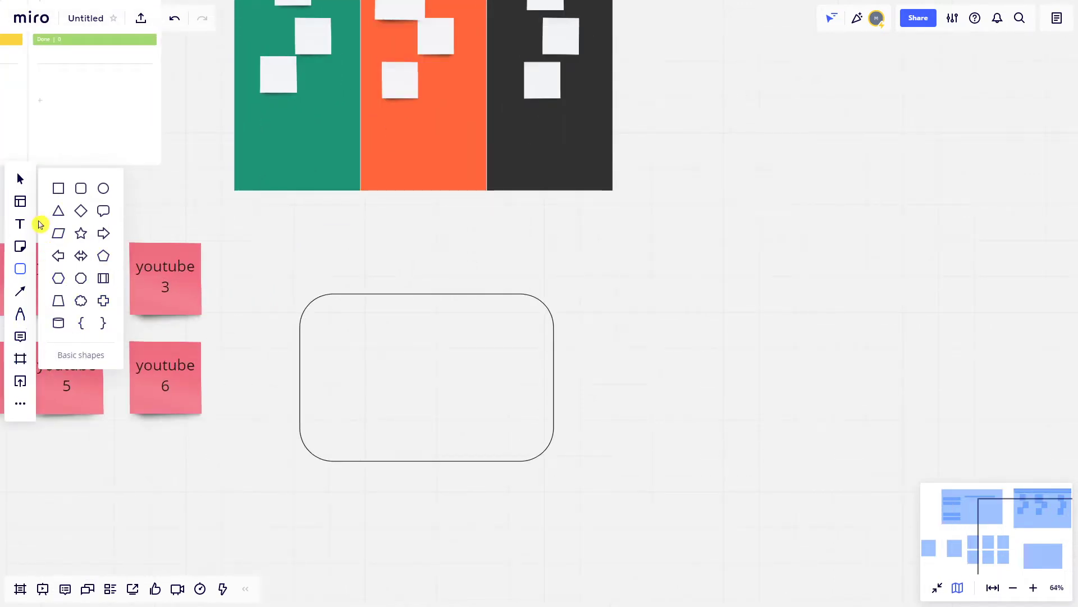
Move the youtube 3 sticky into the rounded rectangle, removing an accidental small square.
drag(305, 325, 324, 342)
key(Delete)
click(180, 306)
drag(180, 305, 369, 372)
Nudge the rounded rectangle into place around the youtube 3 sticky.
mouse_move(467, 411)
mouse_down()
mouse_move(480, 416)
mouse_move(464, 412)
mouse_up()
click(370, 365)
click(412, 385)
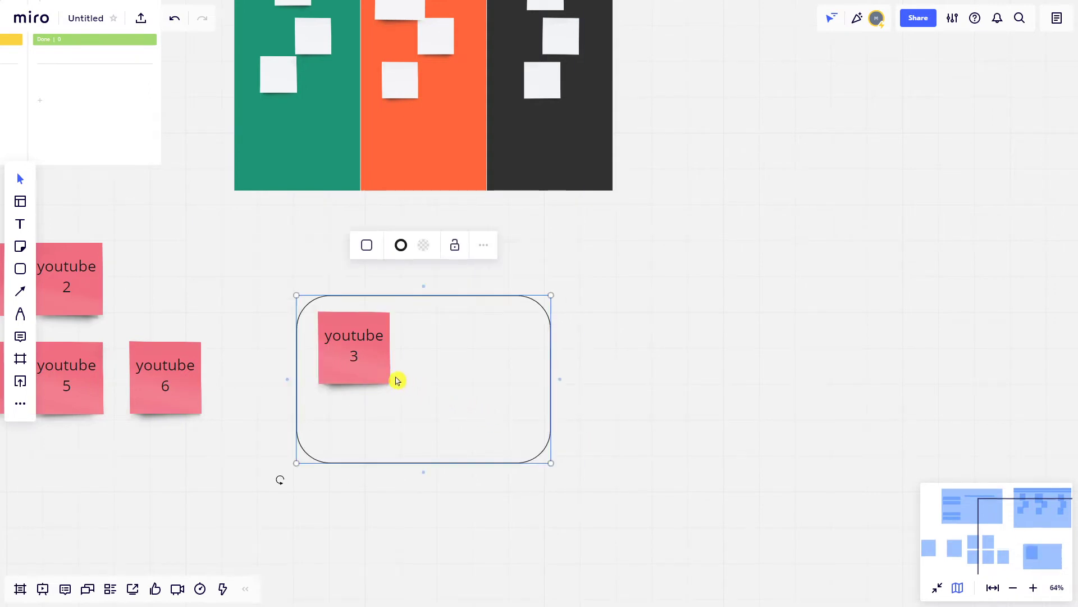
click(371, 249)
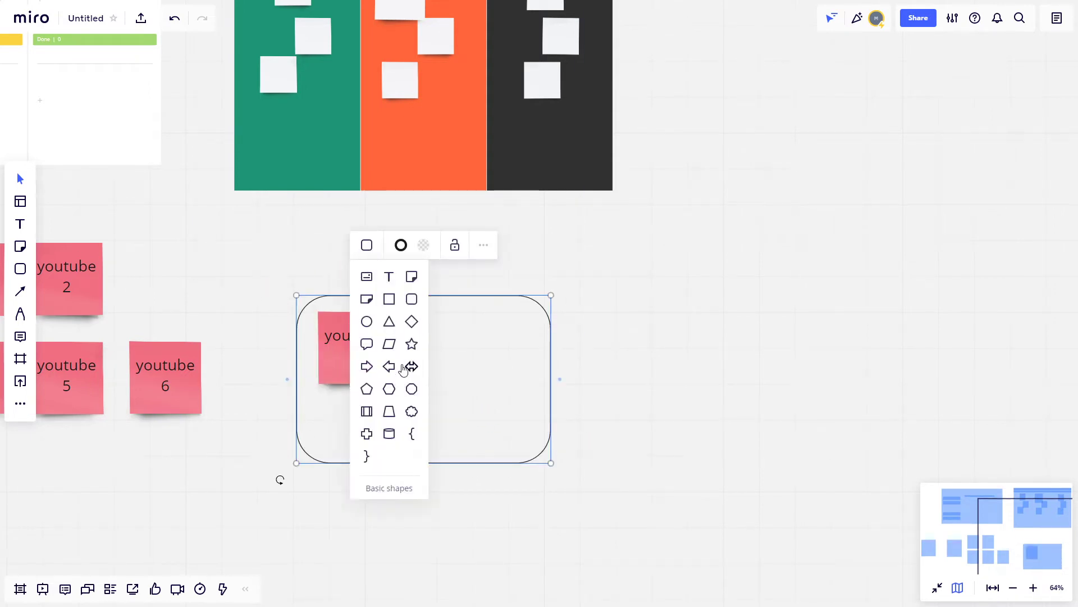
click(340, 354)
click(330, 358)
click(419, 405)
drag(419, 405, 456, 380)
click(368, 373)
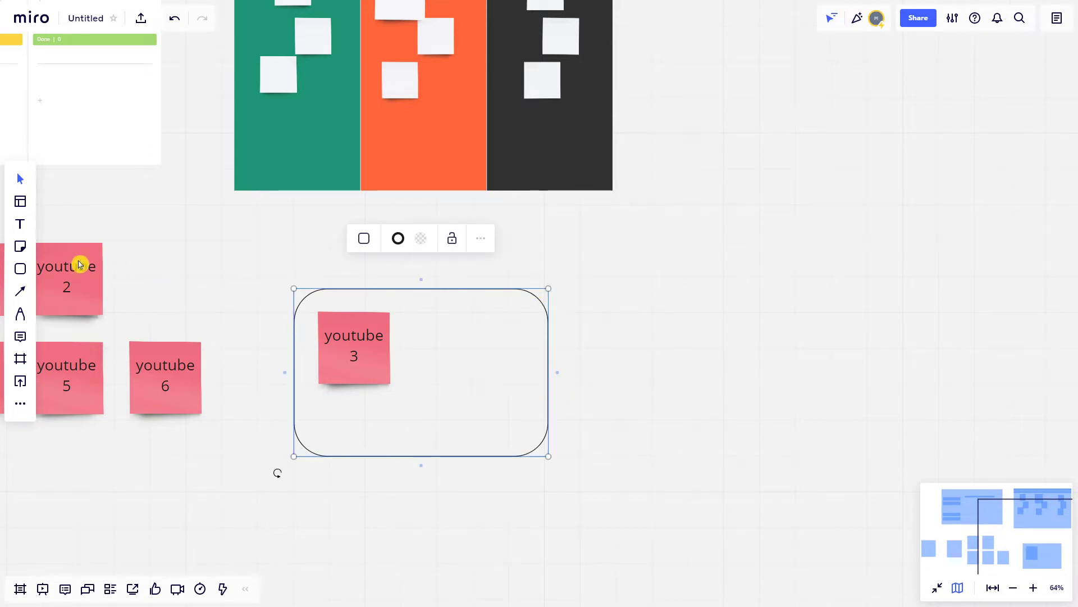
Draw an outlined star to the right of the rounded rectangle.
click(20, 268)
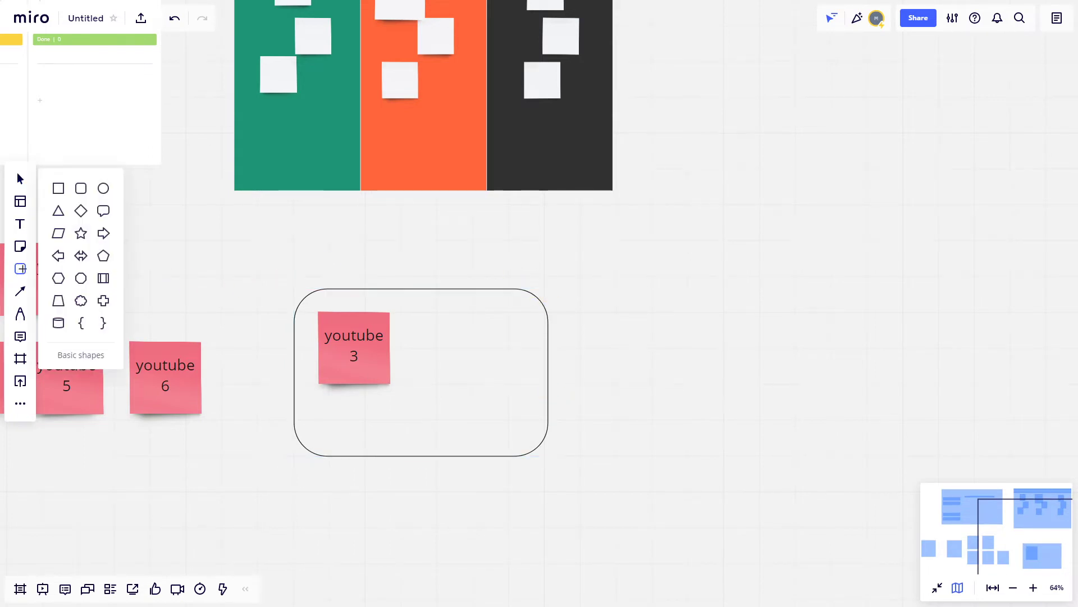
click(81, 233)
drag(664, 332, 771, 454)
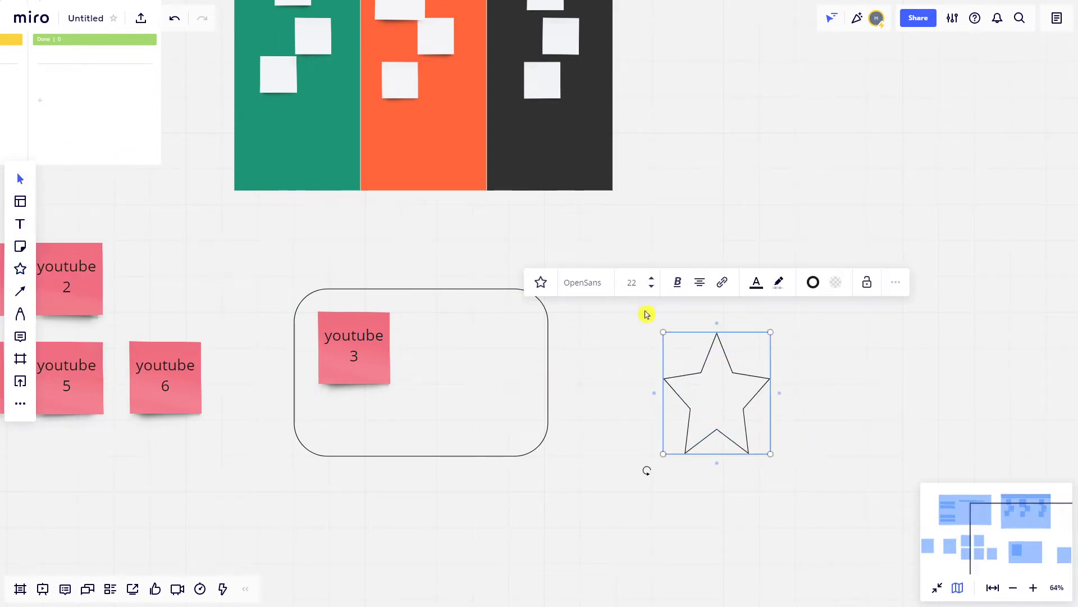
click(593, 292)
click(592, 292)
click(20, 250)
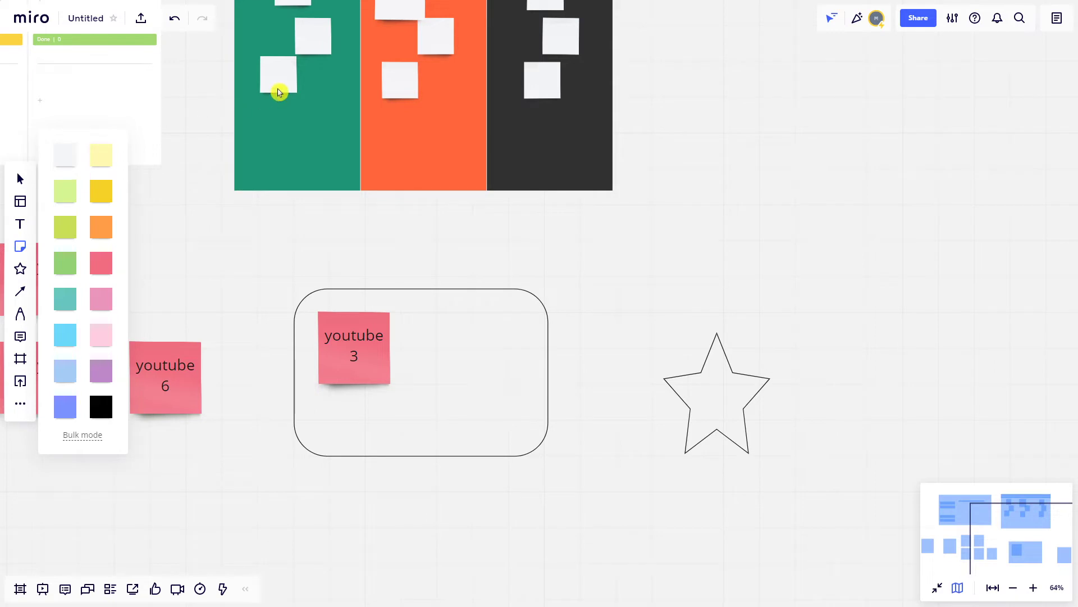
Turn a white sticky in the green column into an enlarged left-pointing arrow.
click(279, 88)
click(146, 157)
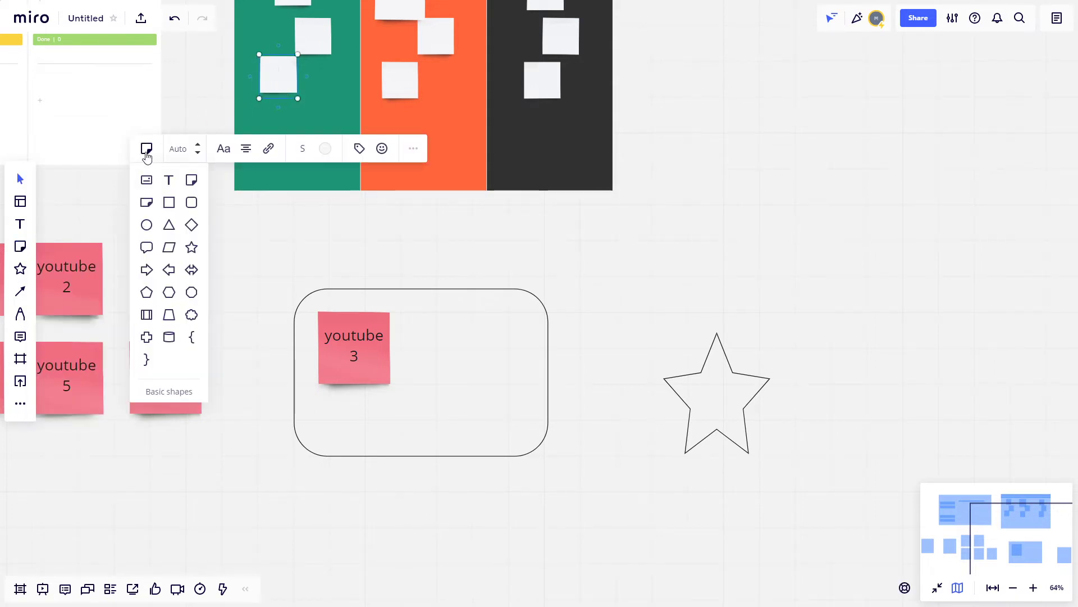
click(173, 273)
drag(280, 82, 300, 111)
Label the arrow 123 and nudge the rounded rectangle slightly down.
double_click(298, 111)
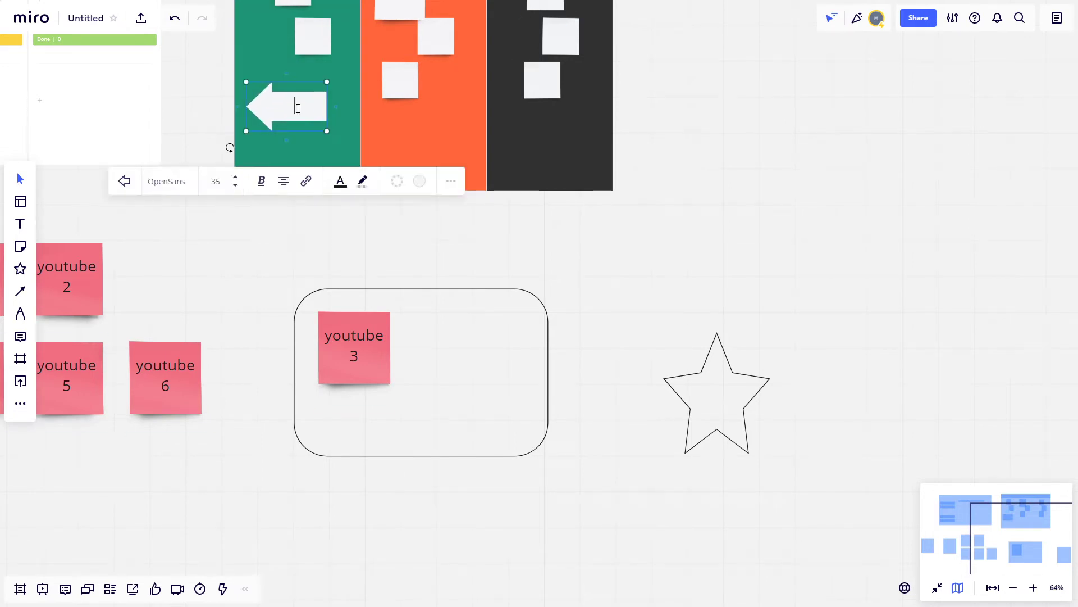
text(123)
key(Return)
key(BackSpace)
click(298, 138)
drag(432, 339, 443, 342)
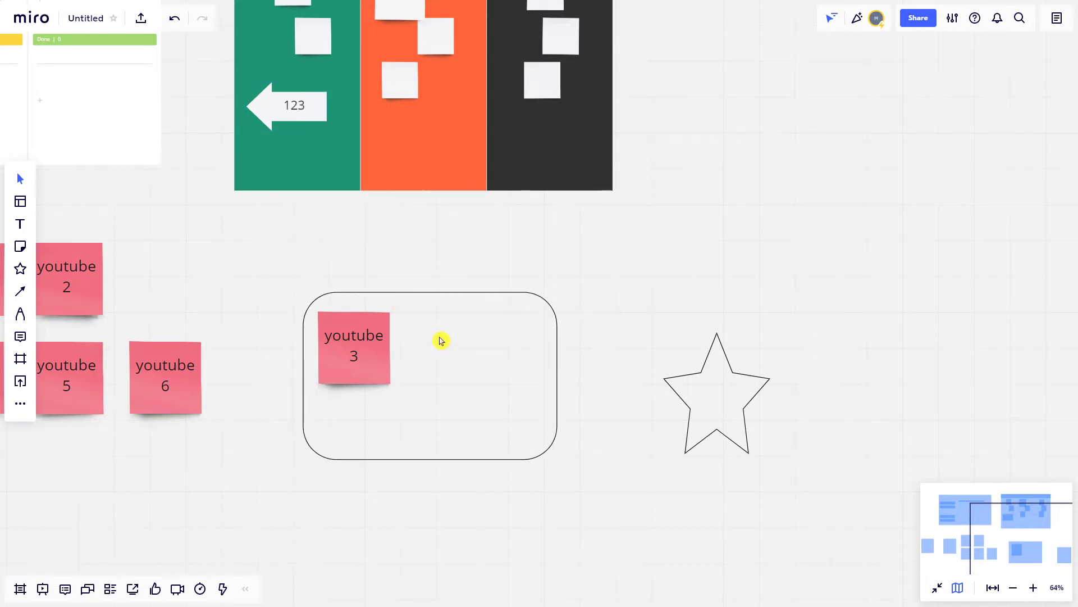
click(19, 270)
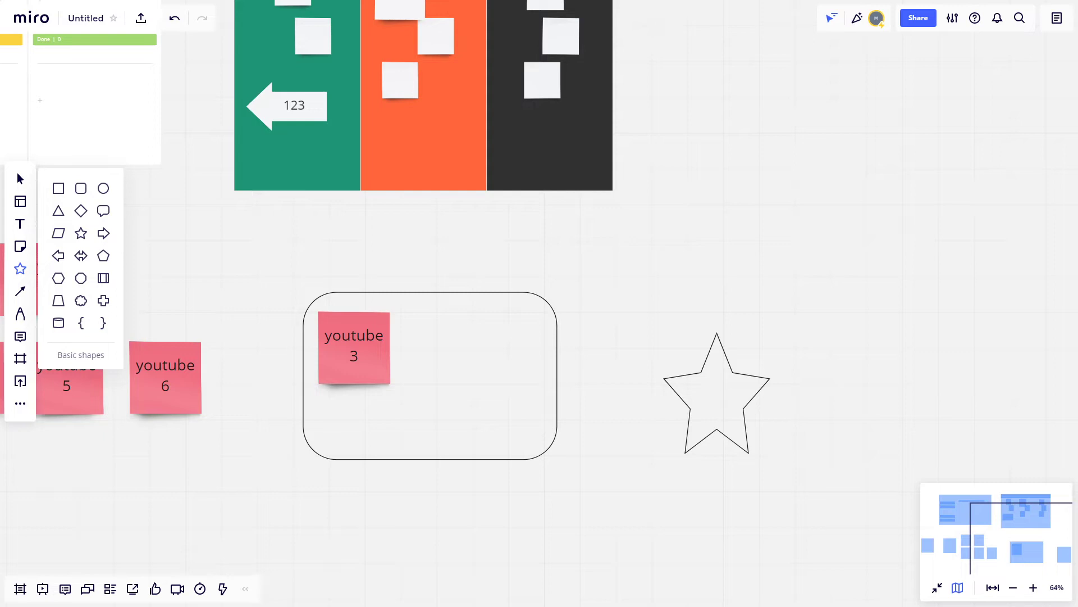
Connect the star to the rectangle's right edge with a thick arrow.
click(22, 288)
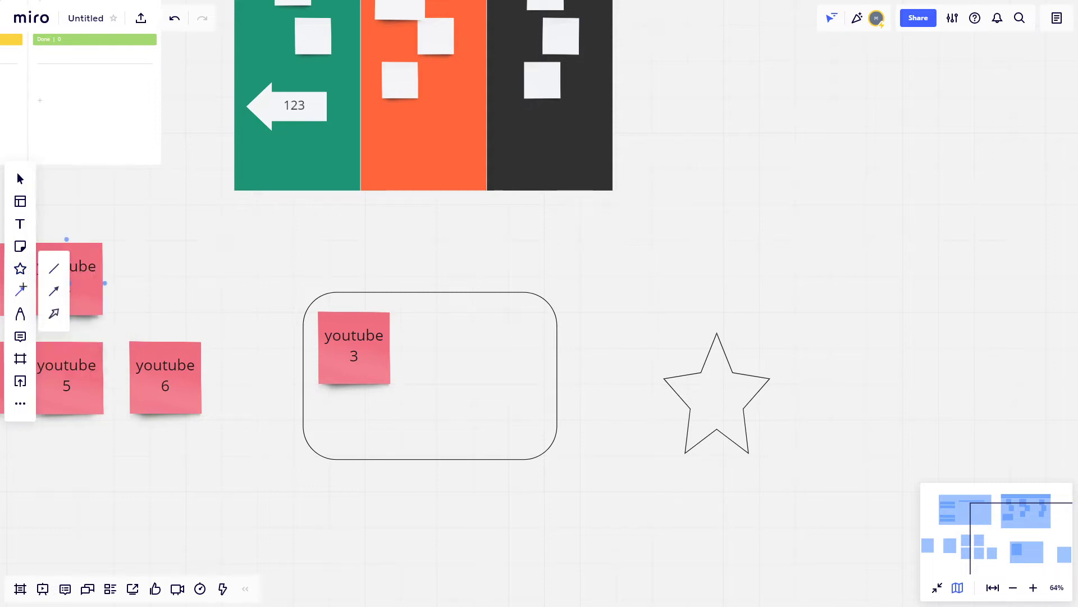
click(55, 268)
click(20, 291)
click(55, 316)
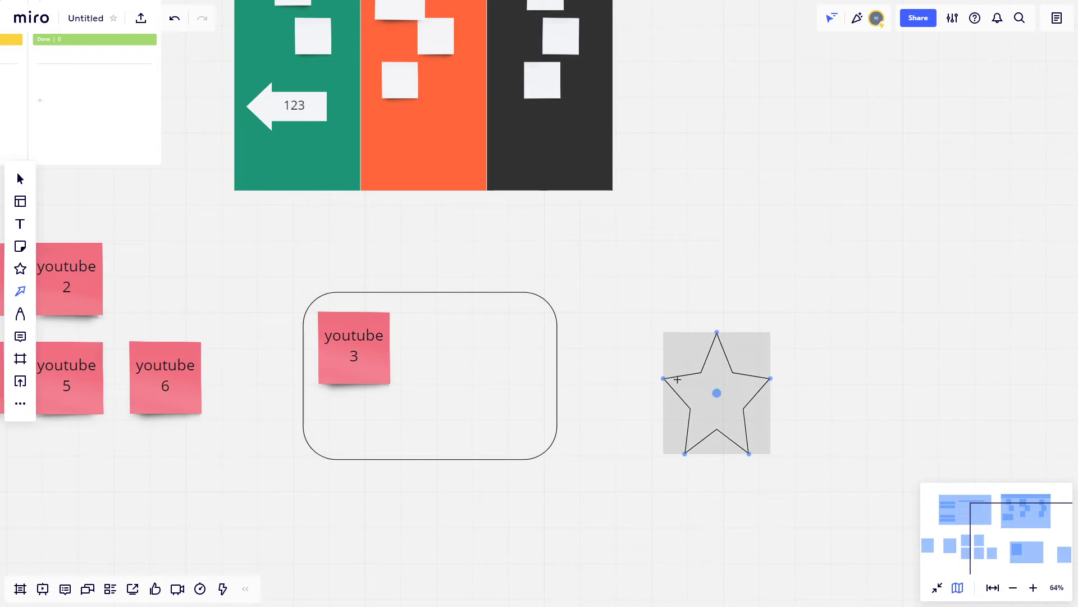
drag(662, 379, 560, 377)
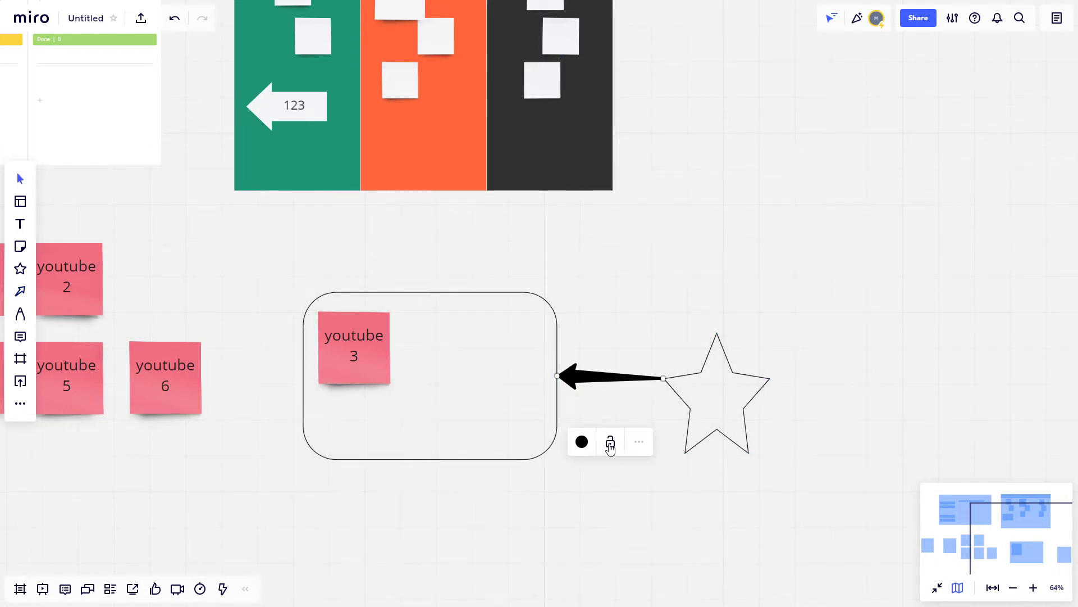
Add curved lines from the star to the rectangle's bottom and top edges.
click(21, 291)
click(54, 269)
mouse_move(685, 453)
mouse_down()
mouse_move(589, 503)
mouse_move(441, 482)
mouse_move(430, 460)
mouse_up()
click(718, 330)
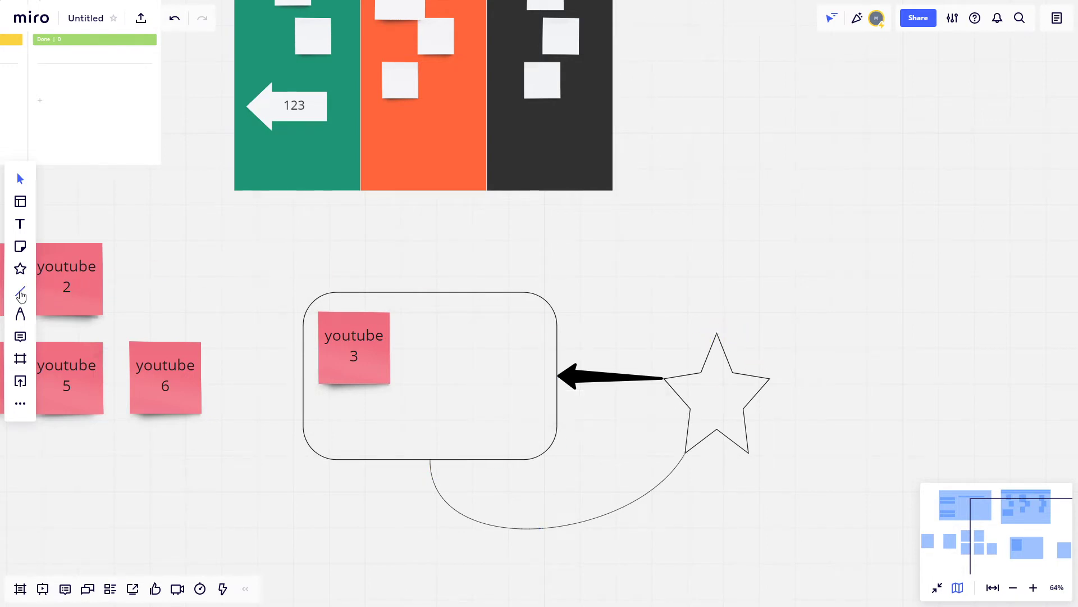
click(20, 291)
click(54, 291)
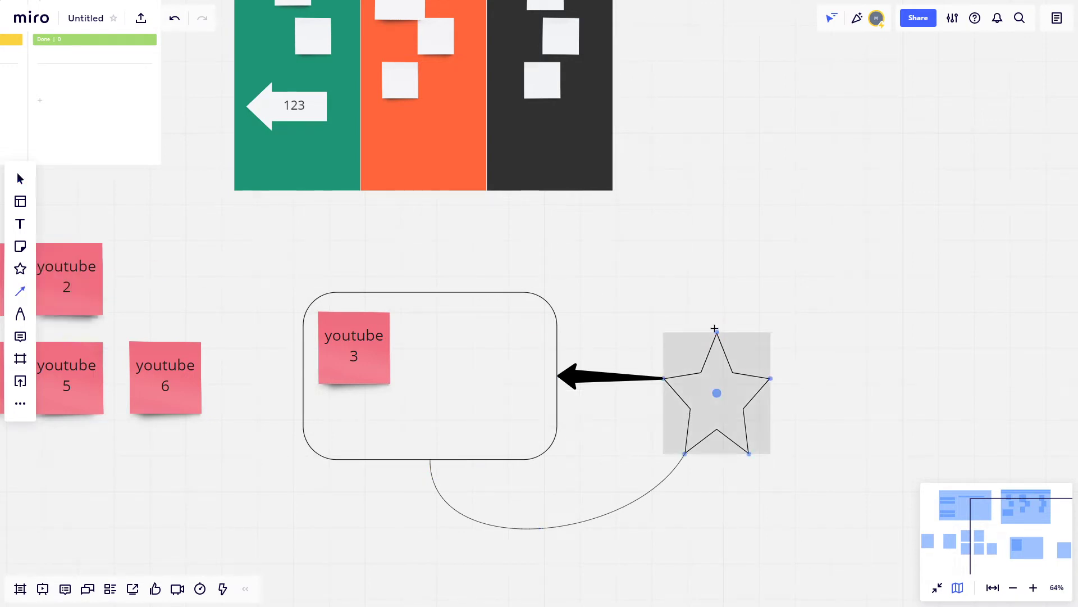
drag(716, 330, 430, 292)
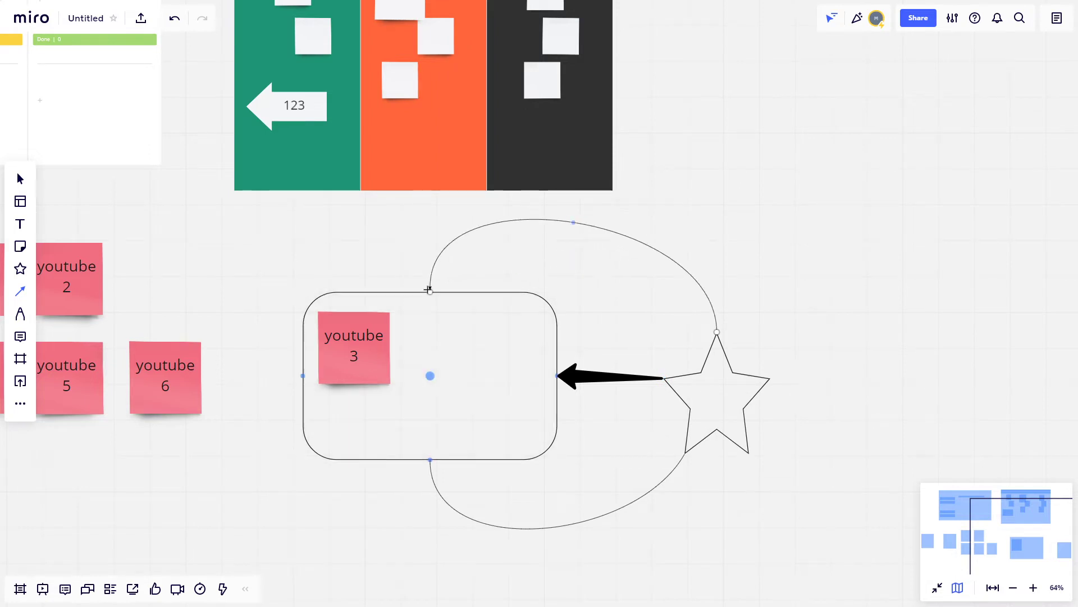
Set the top connector's start cap, trying an arrowhead and a hollow diamond.
click(576, 232)
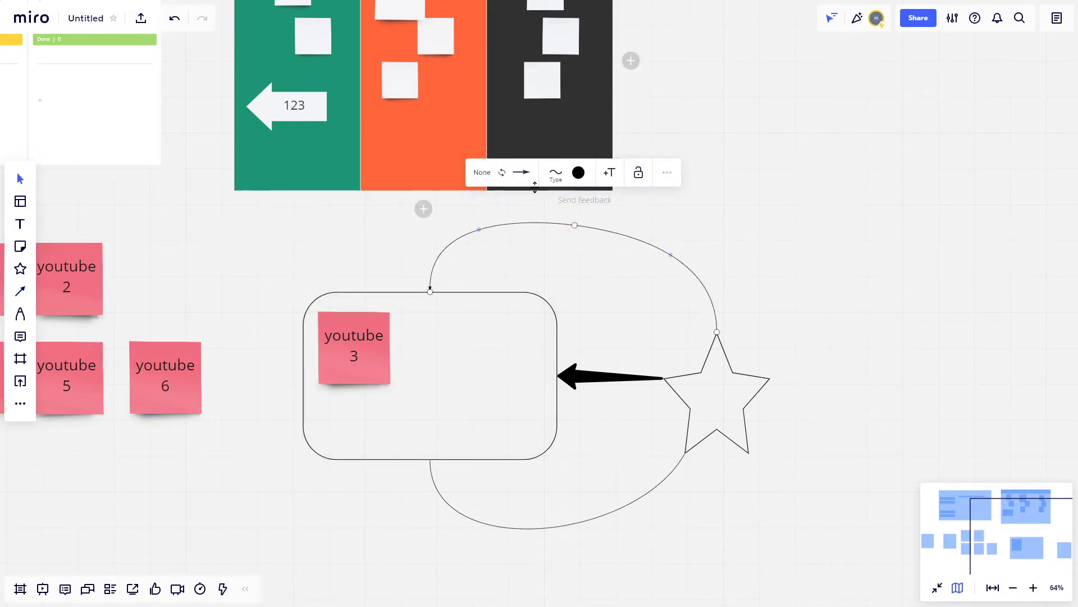
click(489, 174)
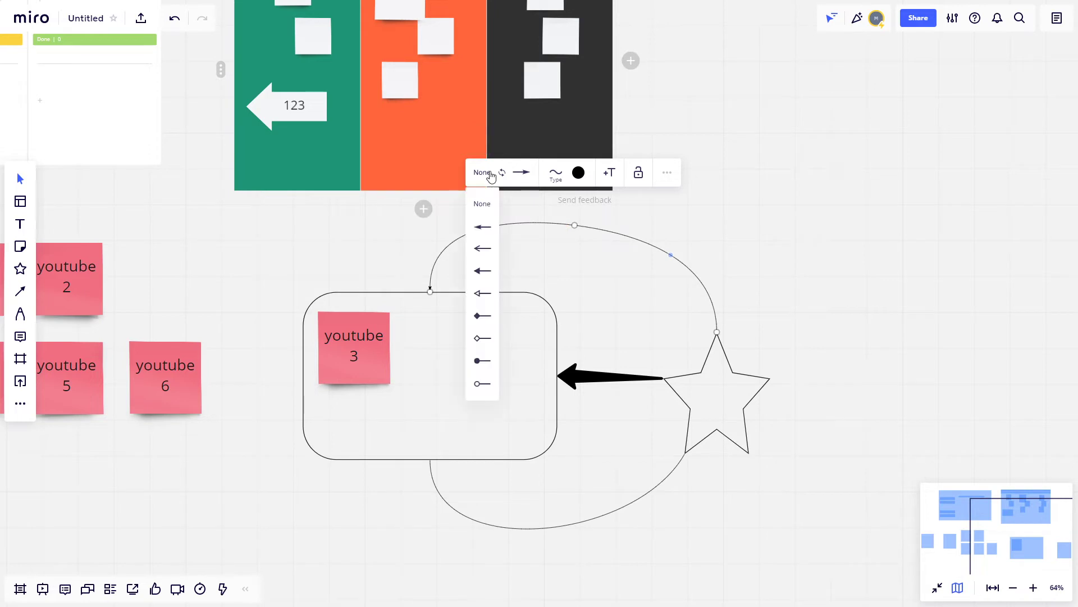
click(485, 228)
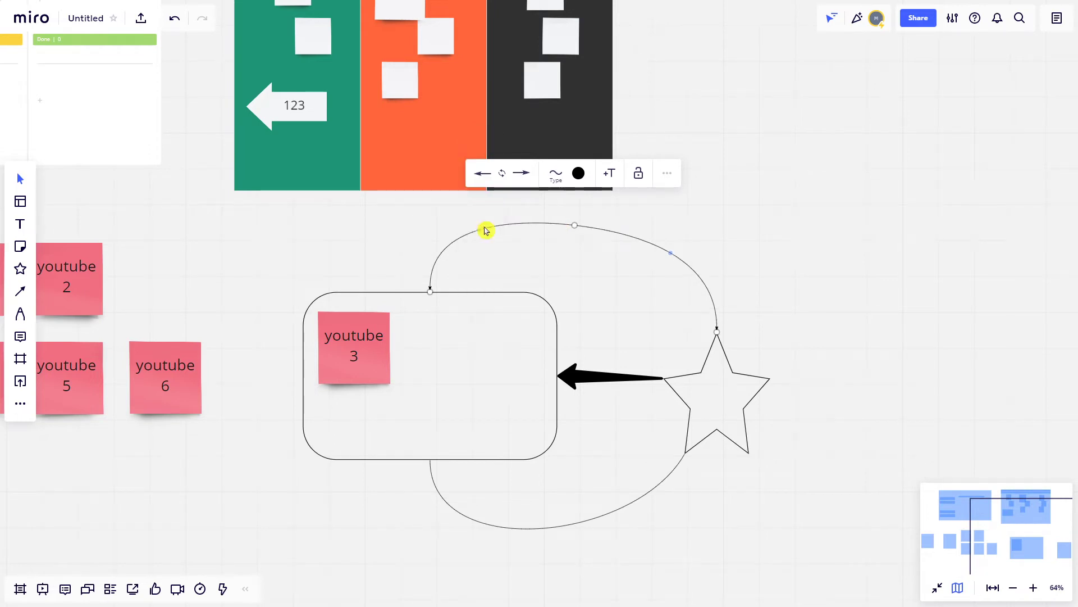
click(484, 174)
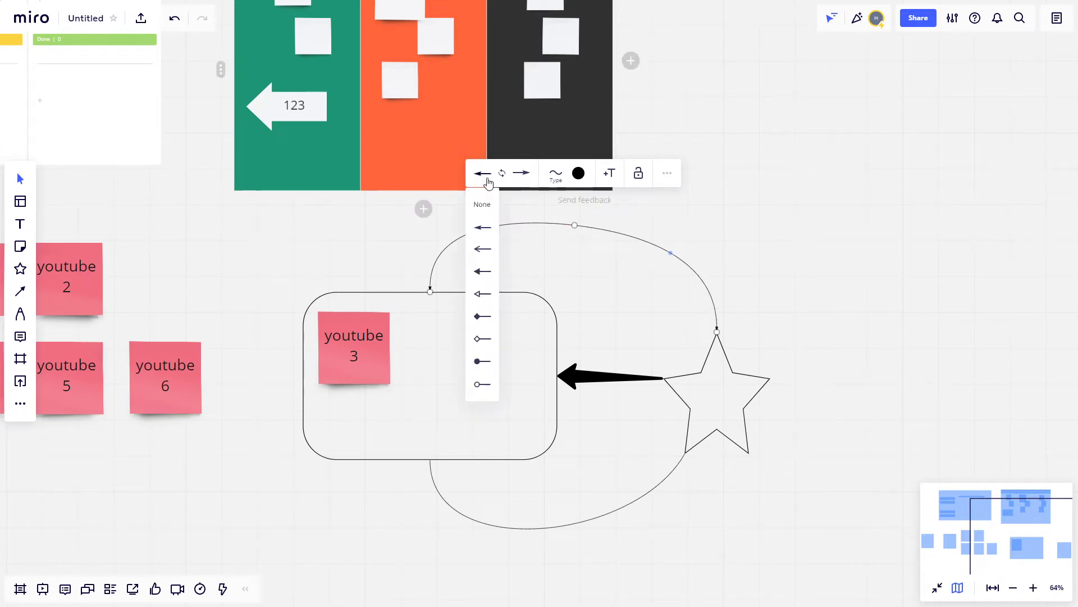
click(486, 341)
click(483, 174)
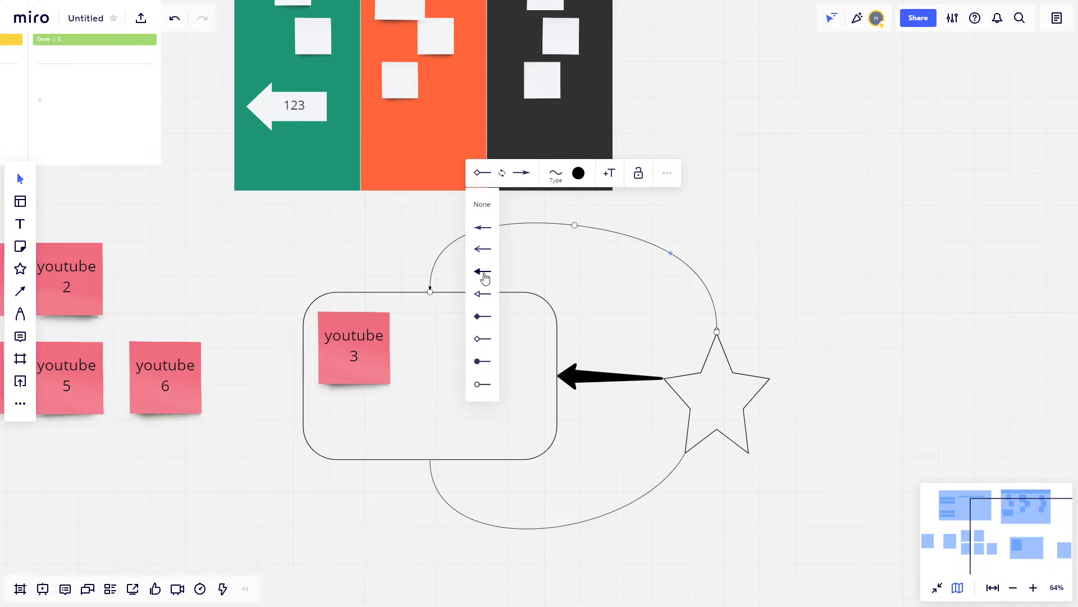
Thicken the connector and make it a curved dotted line.
click(558, 179)
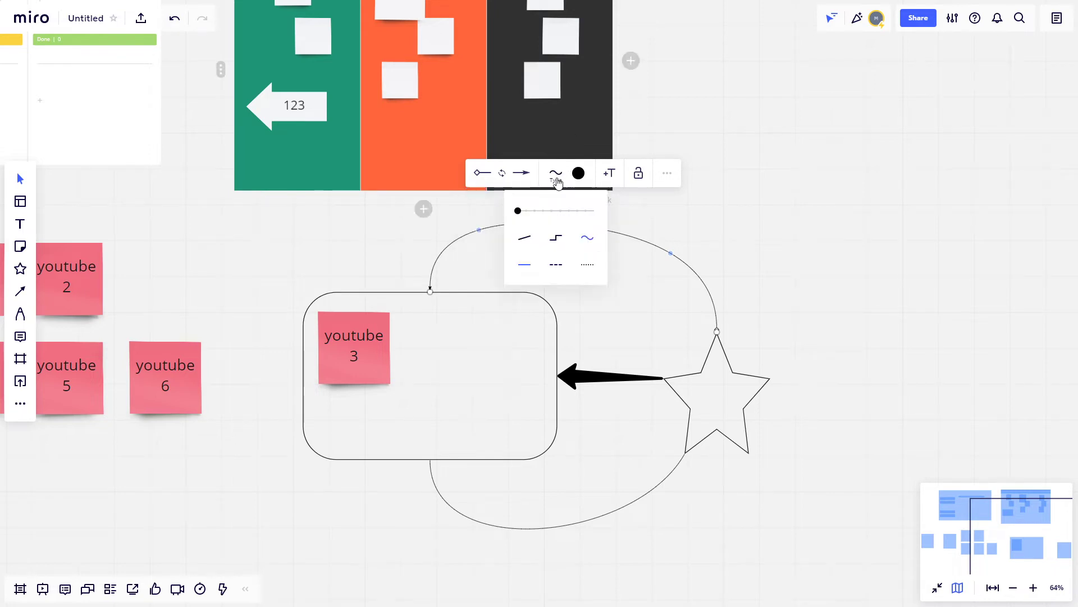
drag(518, 210, 570, 217)
click(556, 237)
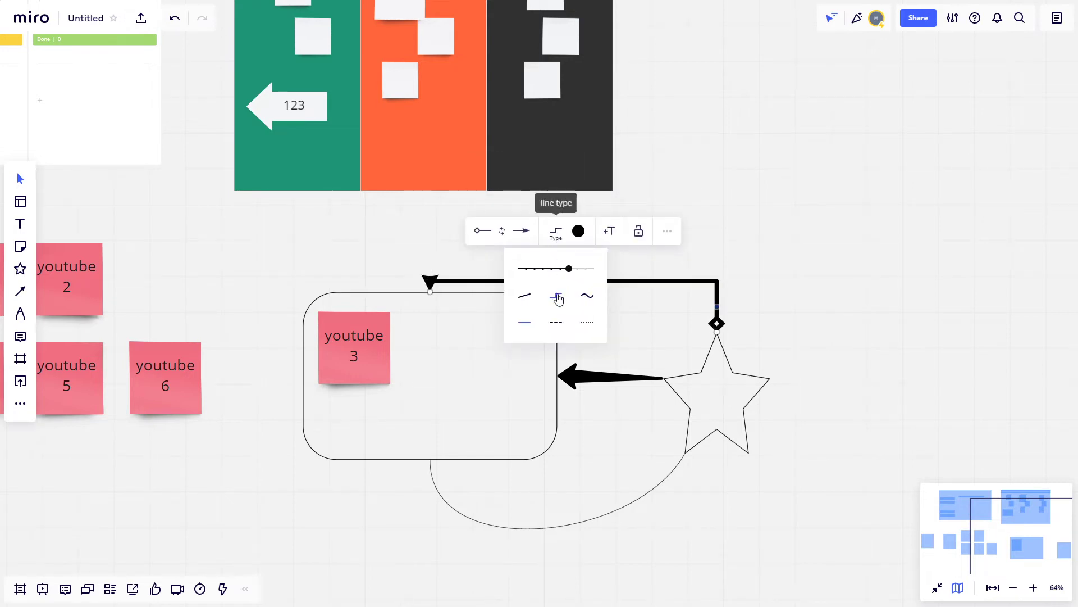
click(587, 296)
click(555, 264)
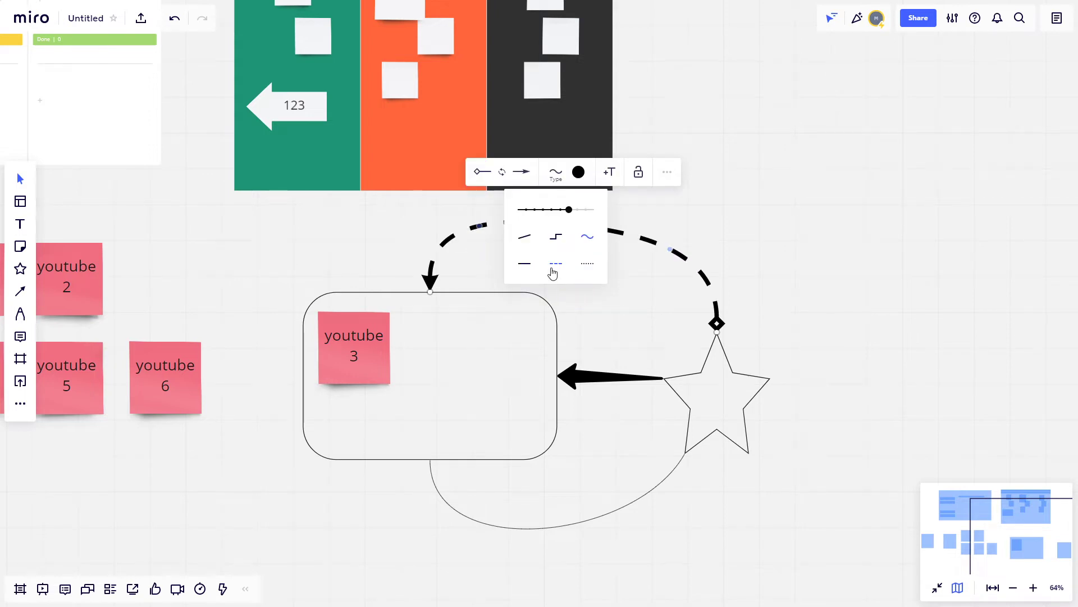
click(588, 265)
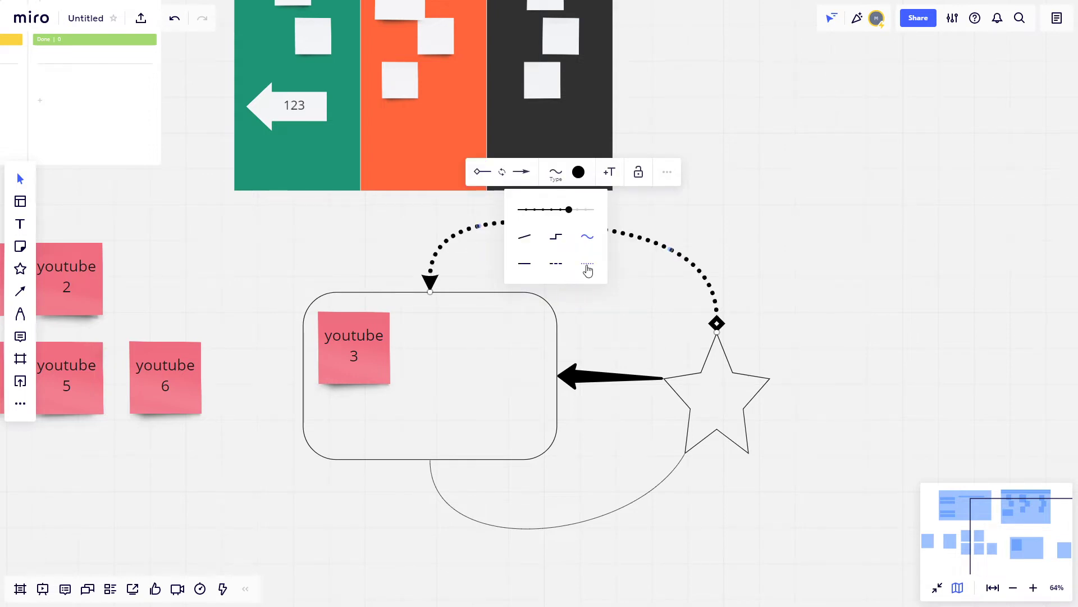
click(527, 239)
click(553, 271)
click(588, 267)
click(589, 240)
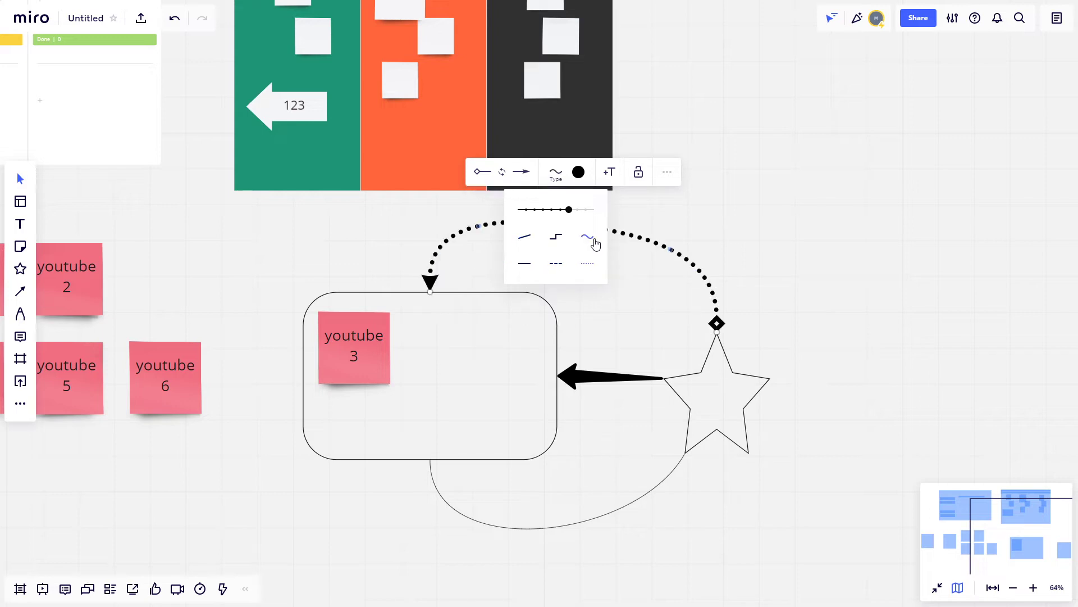
Colour the dotted connector red and deselect it.
click(586, 178)
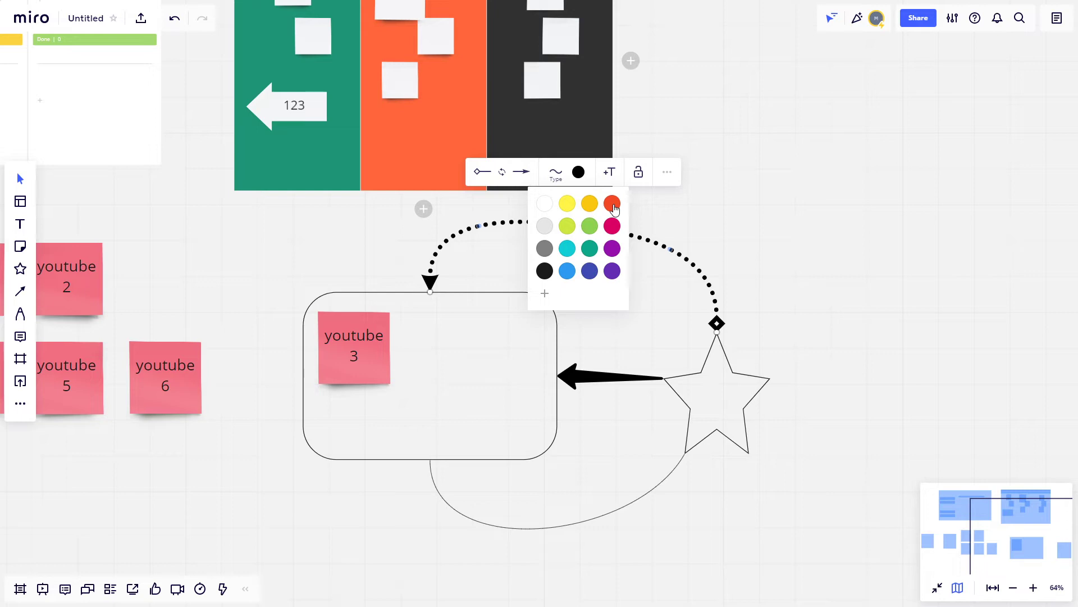
click(612, 205)
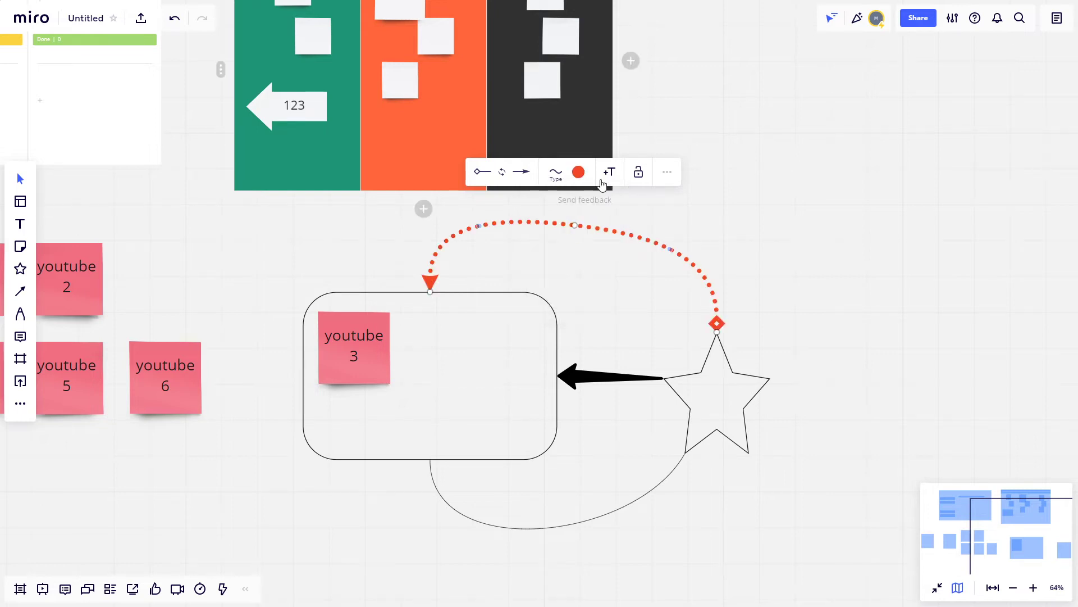
scroll(646, 285, up, 2)
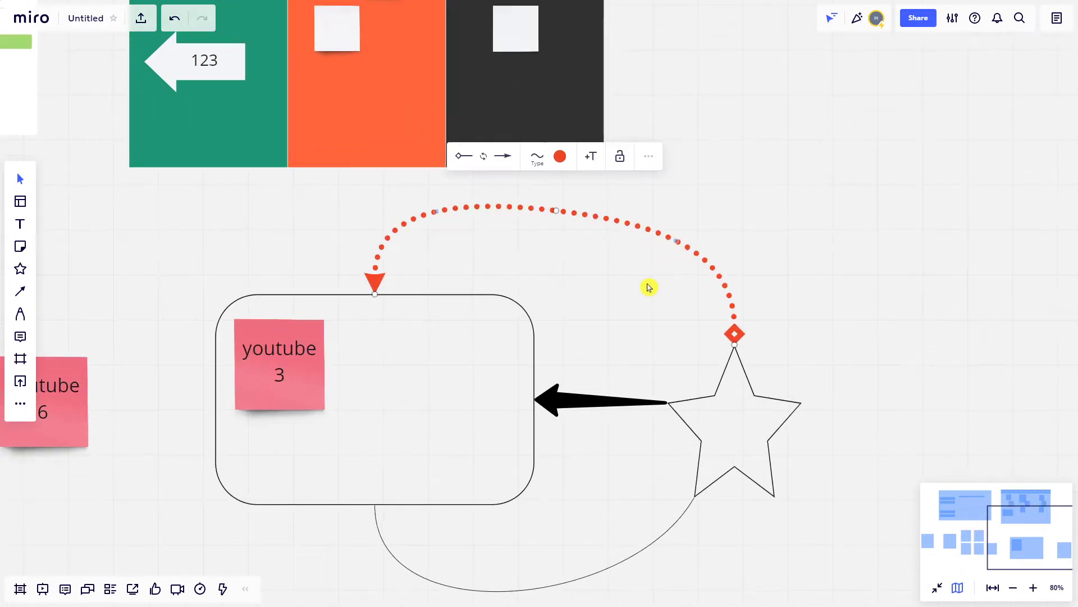
click(598, 300)
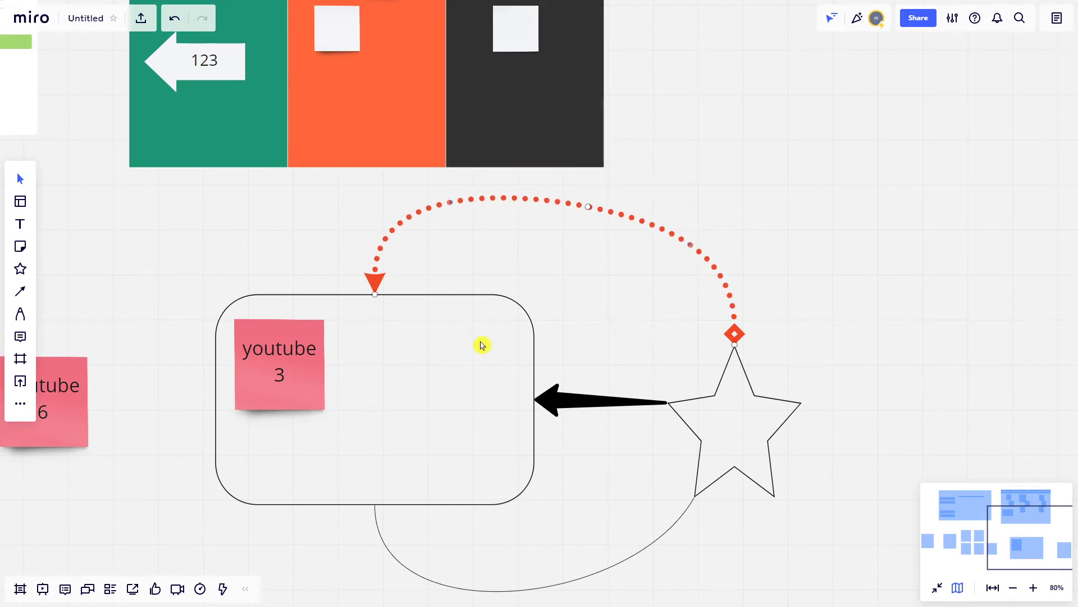
scroll(476, 340, down, 2)
click(11, 295)
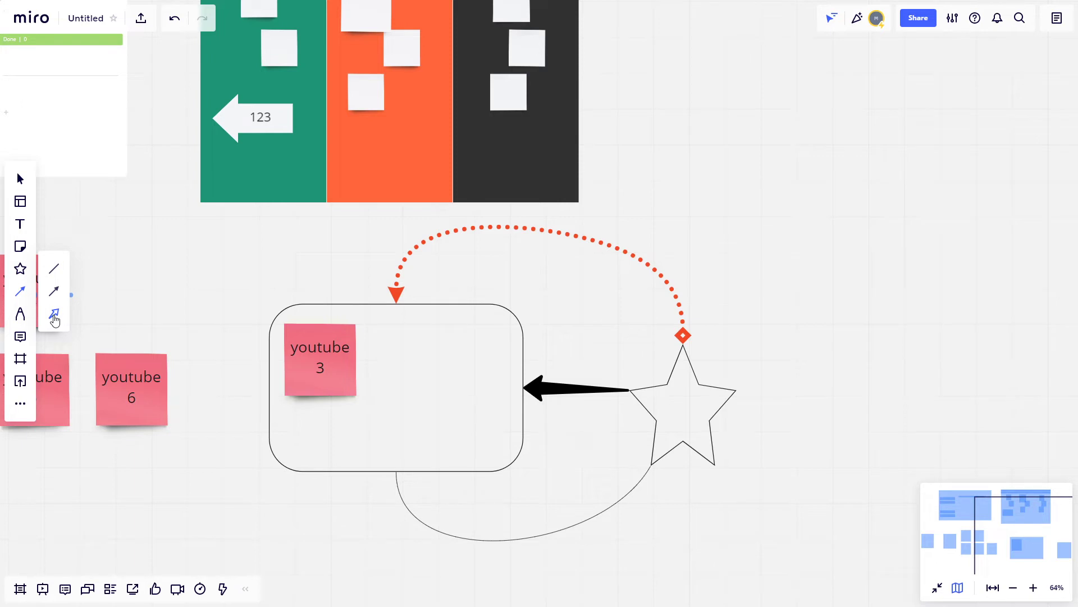
Draw a freehand closed loop with the Pen below the sticky notes.
click(21, 314)
scroll(118, 436, down, 1)
scroll(42, 431, up, 4)
scroll(41, 431, down, 4)
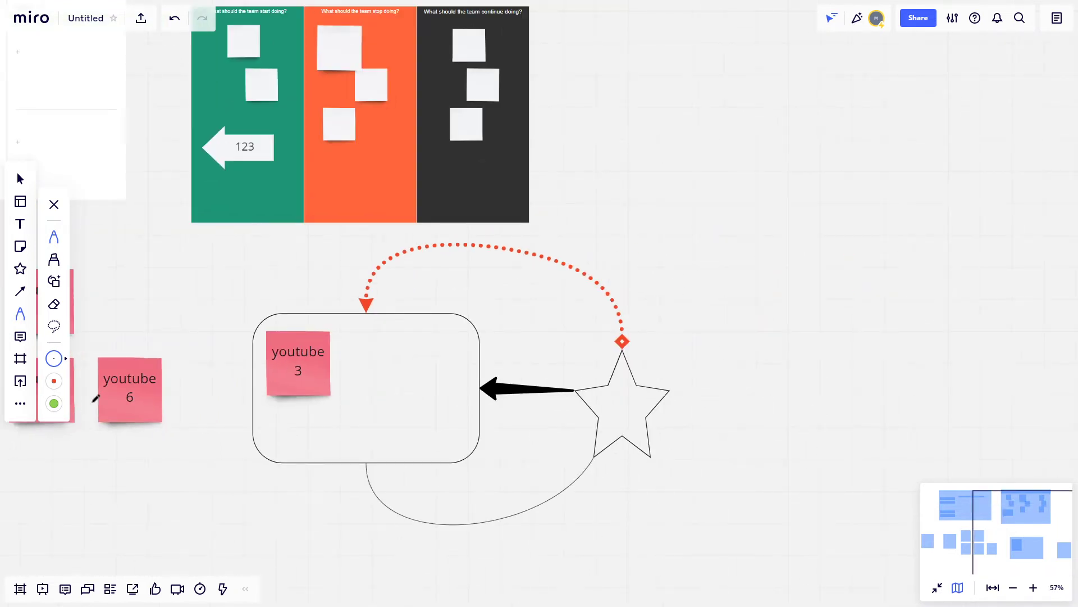
scroll(168, 341, right, 2)
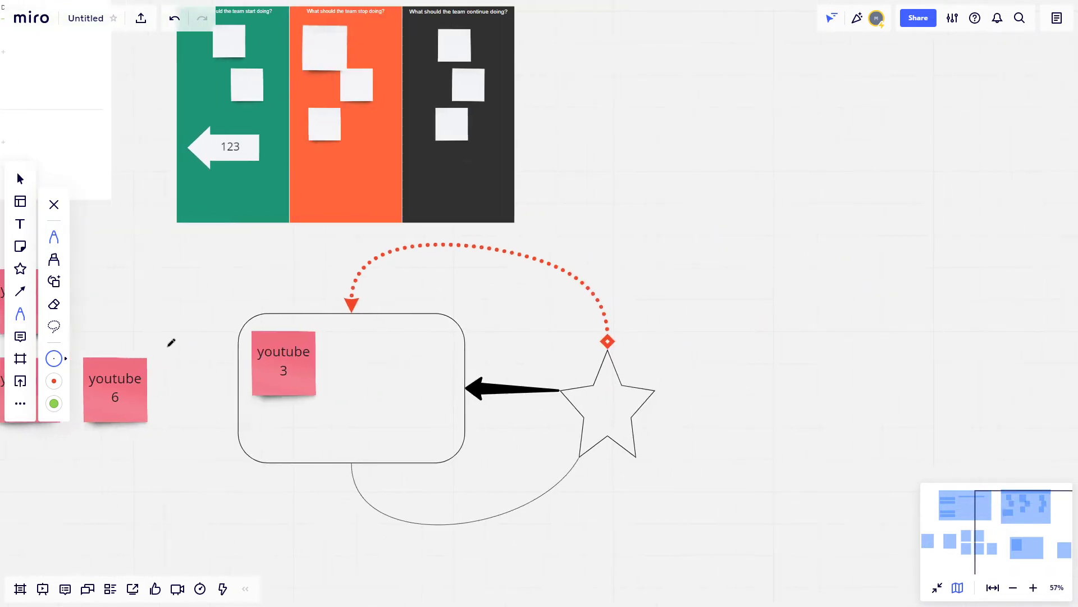
scroll(171, 341, left, 10)
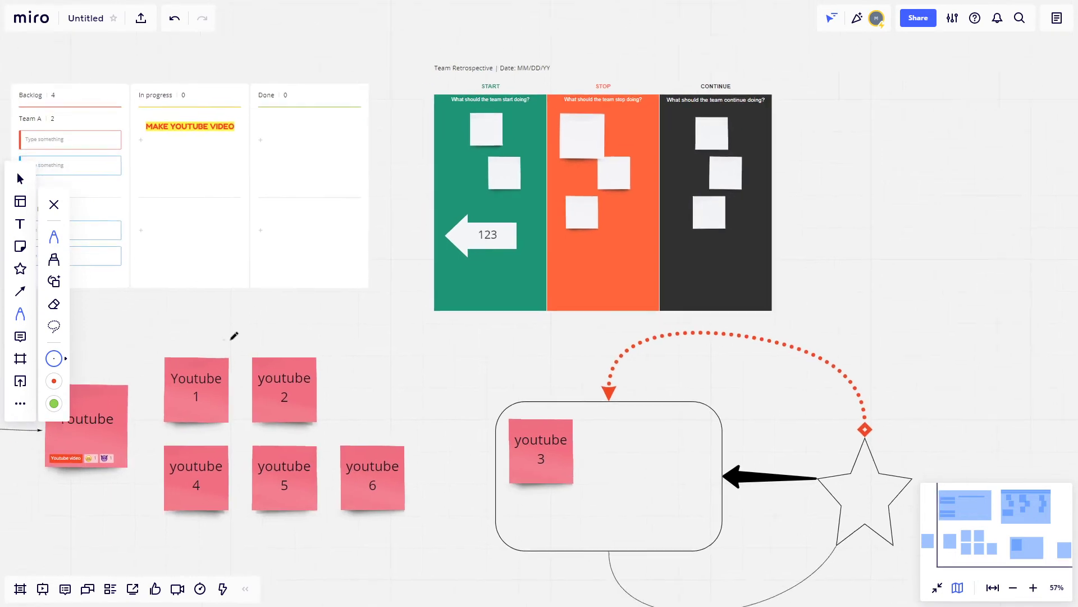
scroll(255, 337, down, 4)
scroll(308, 353, up, 1)
scroll(310, 351, up, 1)
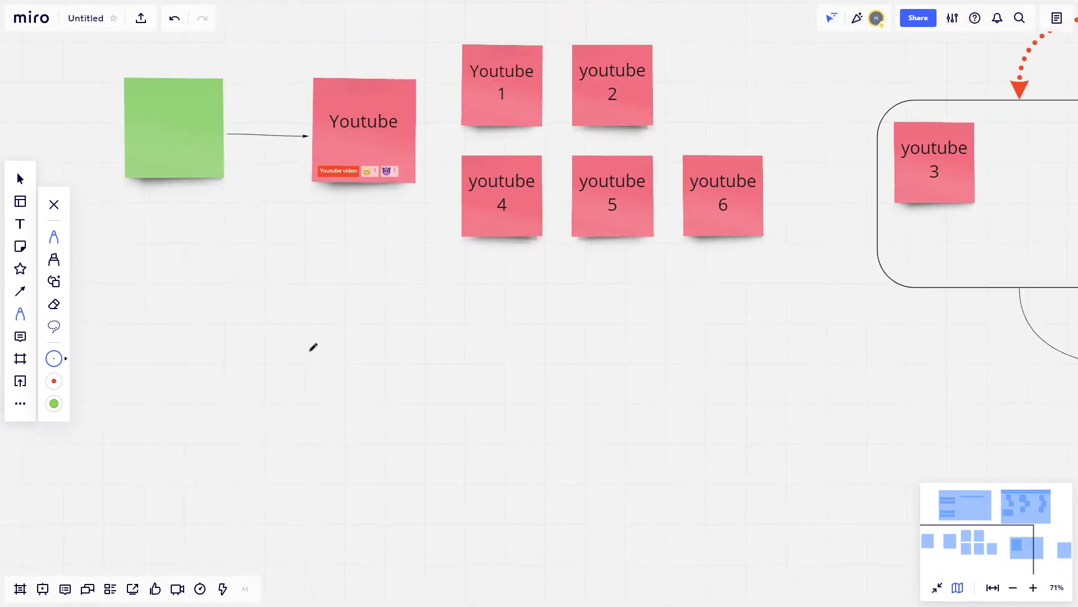
key(super)
key(super)
mouse_move(300, 384)
mouse_down()
mouse_move(385, 389)
mouse_move(361, 326)
mouse_move(304, 326)
mouse_up()
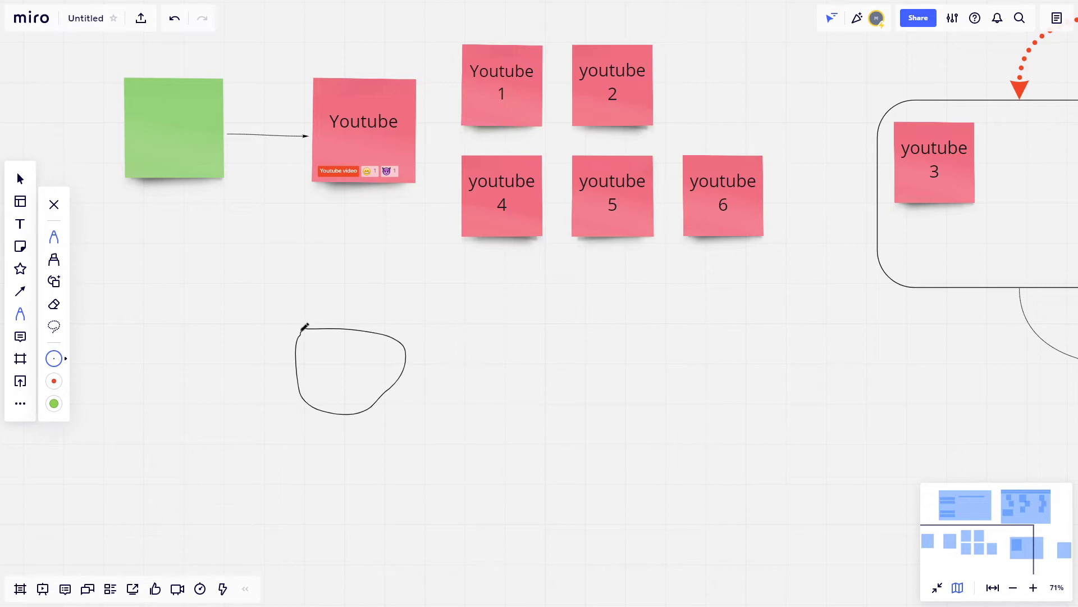
Highlight the word youtube on note 4 in yellow.
click(54, 259)
drag(470, 183, 535, 181)
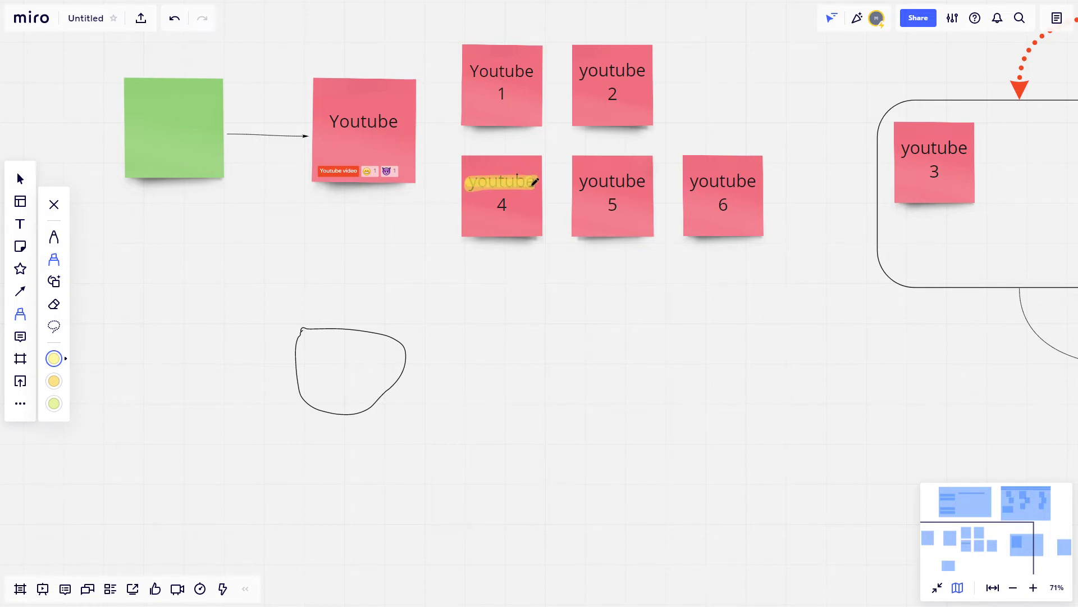
click(54, 284)
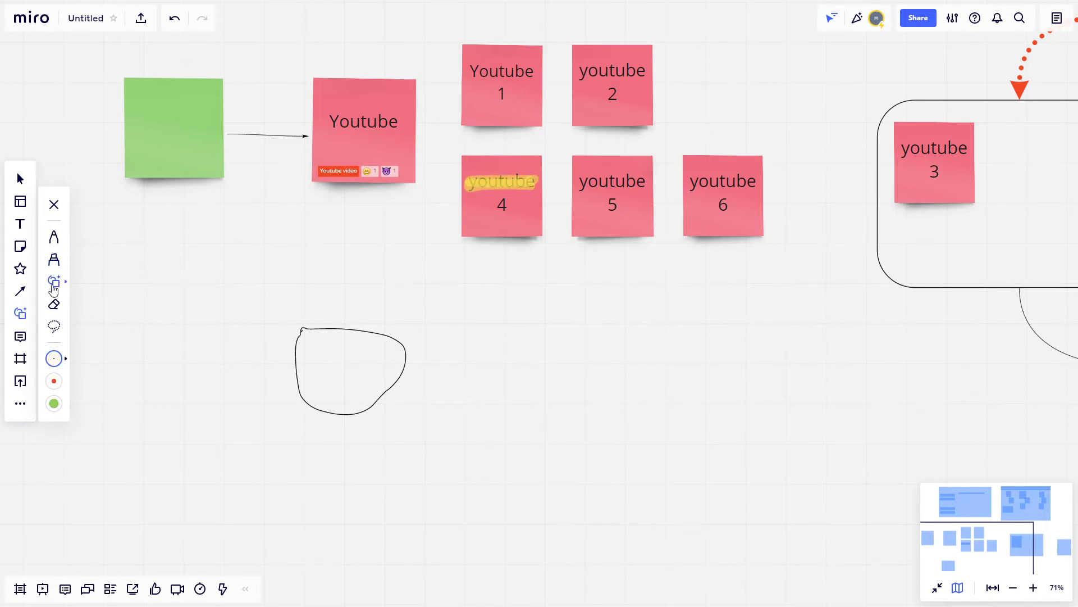
Sketch two smooth ellipses and a clean rectangle with Smart drawing.
click(67, 285)
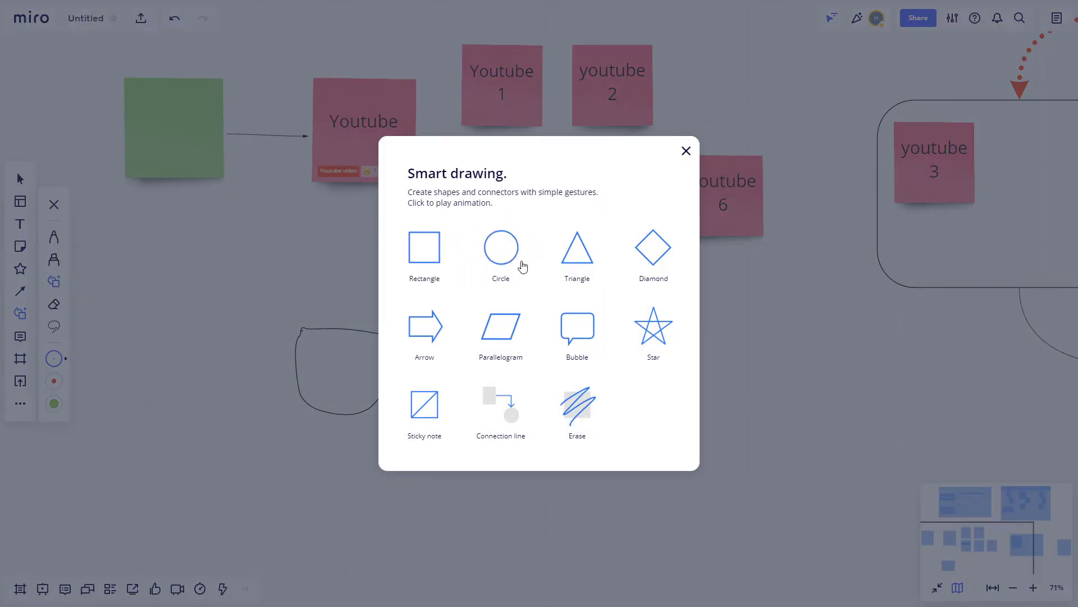
click(687, 151)
mouse_move(607, 338)
mouse_down()
mouse_move(578, 408)
mouse_move(678, 388)
mouse_up()
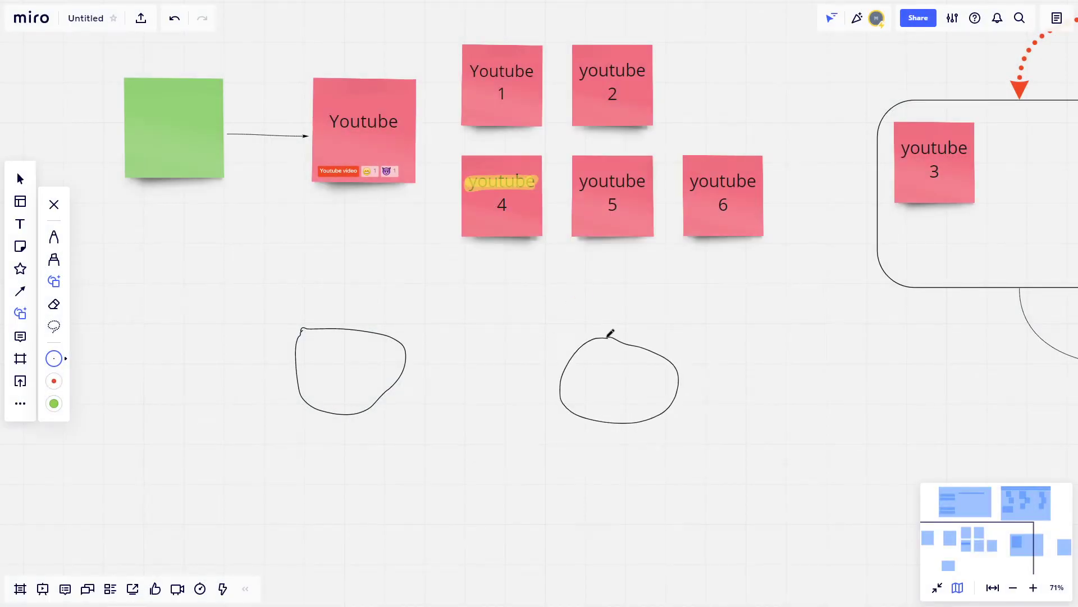
mouse_move(795, 331)
mouse_down()
mouse_move(825, 387)
mouse_move(830, 335)
mouse_up()
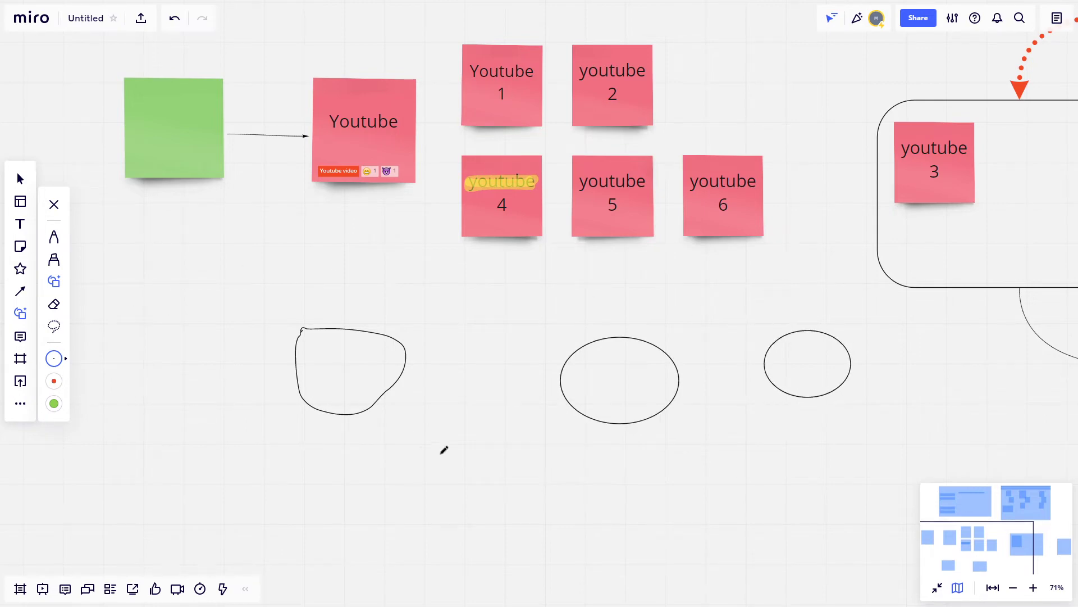
mouse_move(460, 474)
mouse_down()
mouse_move(506, 534)
mouse_move(541, 509)
mouse_move(540, 471)
mouse_move(461, 468)
mouse_up()
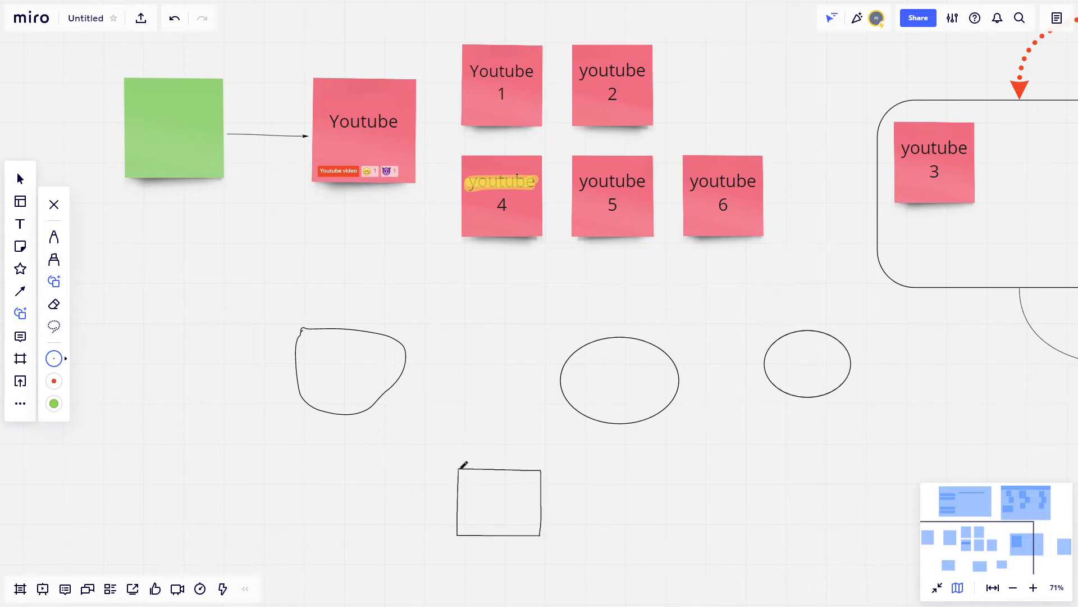
Draw a wobbly freehand rectangle at the lower right.
scroll(709, 481, right, 3)
scroll(617, 448, down, 2)
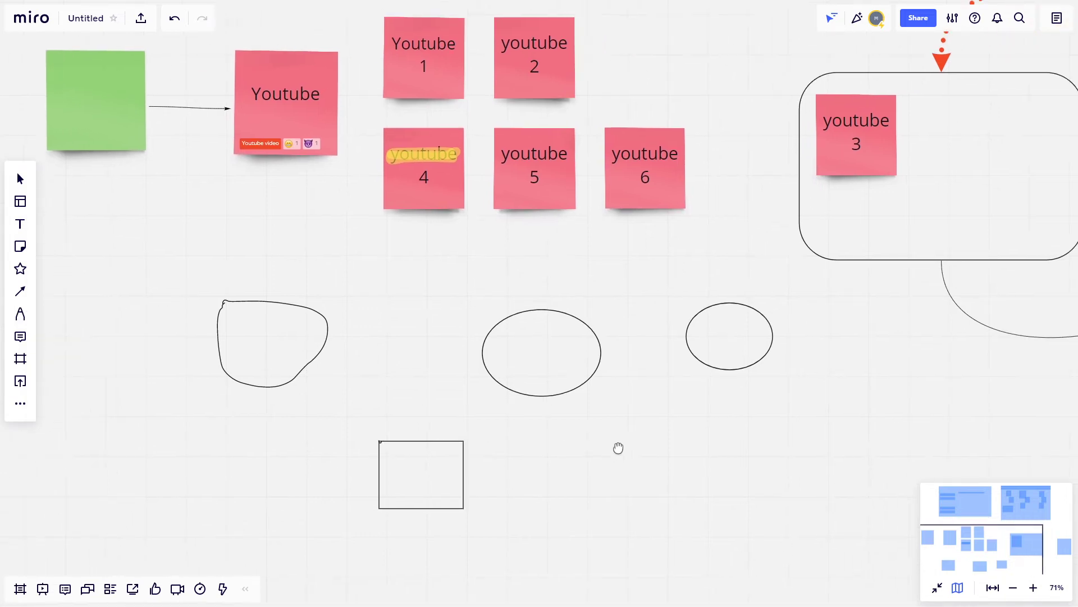
scroll(306, 416, up, 3)
mouse_move(636, 388)
mouse_down()
mouse_move(634, 492)
mouse_move(821, 499)
mouse_move(816, 393)
mouse_move(625, 387)
mouse_up()
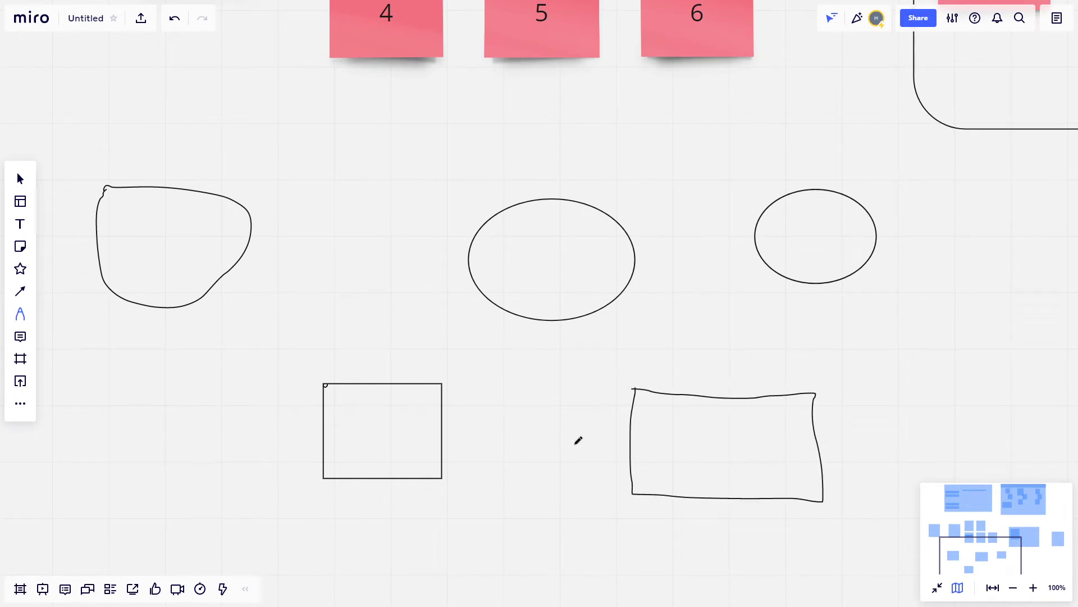
click(634, 470)
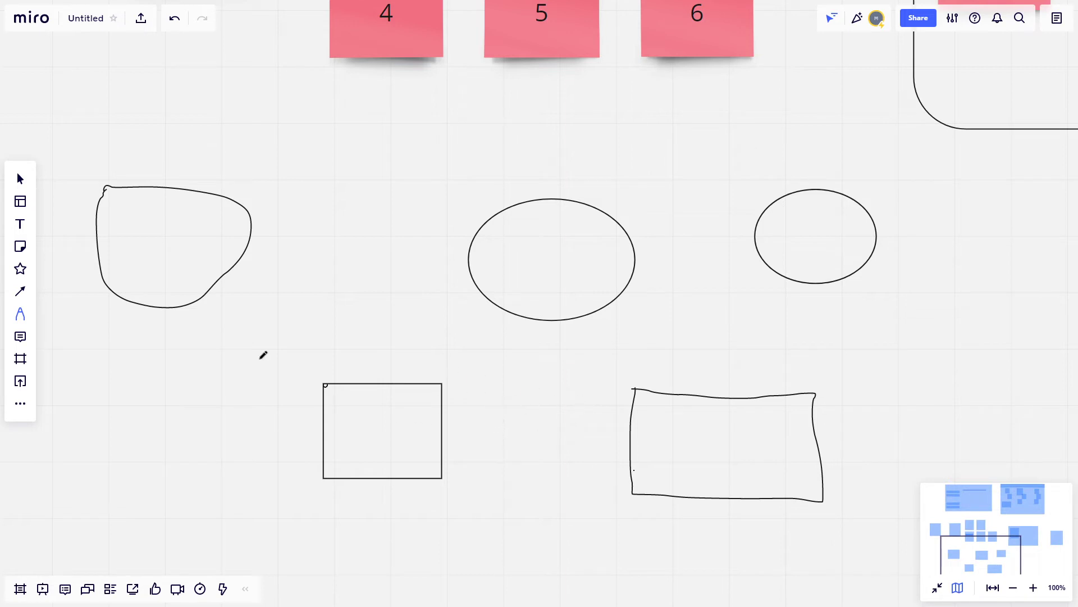
Erase the hand-drawn rectangle and the freehand blob with the Eraser.
click(20, 310)
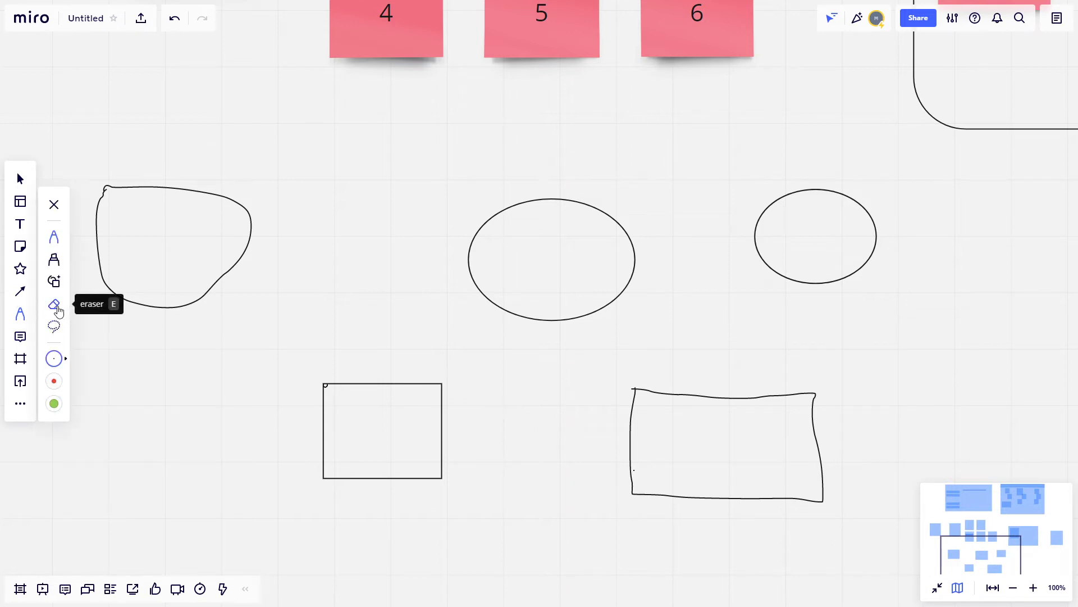
click(55, 305)
click(649, 392)
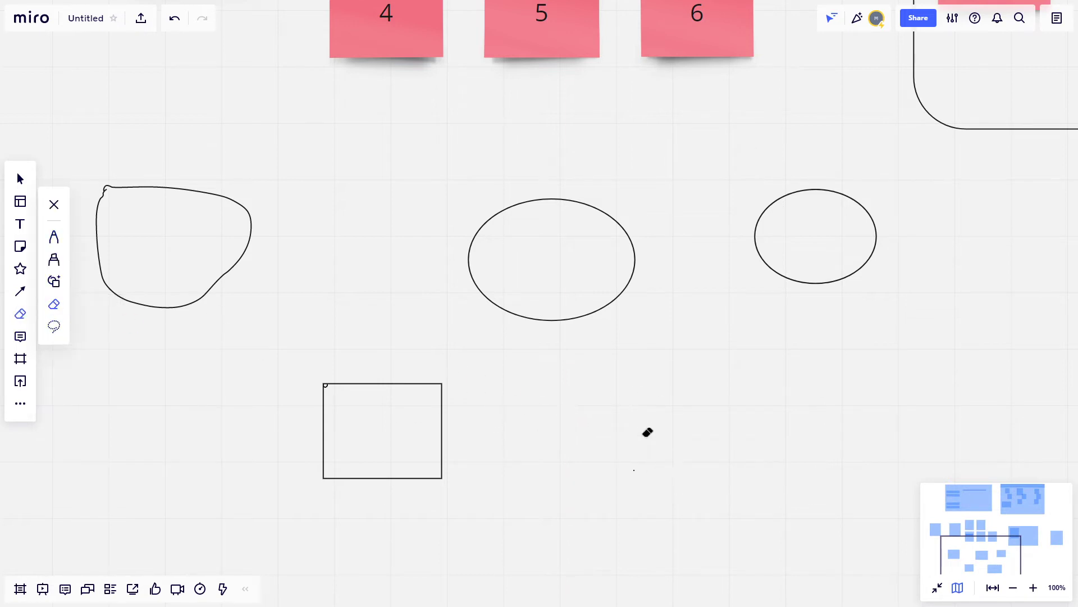
click(166, 189)
mouse_move(384, 380)
mouse_down()
mouse_move(443, 382)
mouse_move(445, 429)
mouse_move(442, 402)
mouse_up()
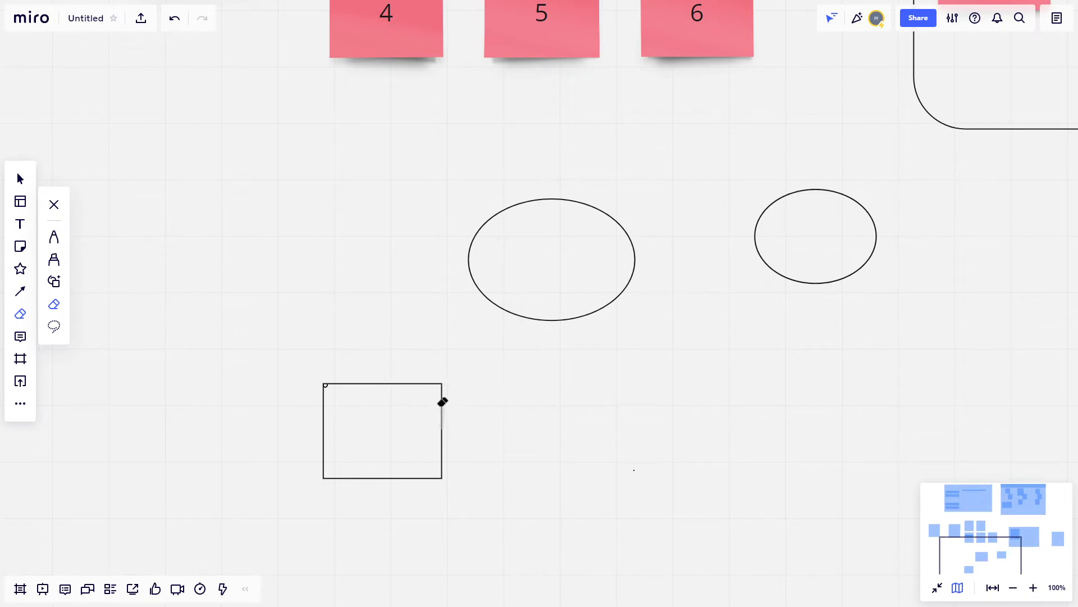
Delete the remaining rectangle from its right-click menu.
click(25, 183)
mouse_move(310, 372)
mouse_down()
mouse_move(467, 479)
mouse_move(402, 450)
mouse_move(430, 448)
mouse_up()
right_click(429, 448)
click(449, 431)
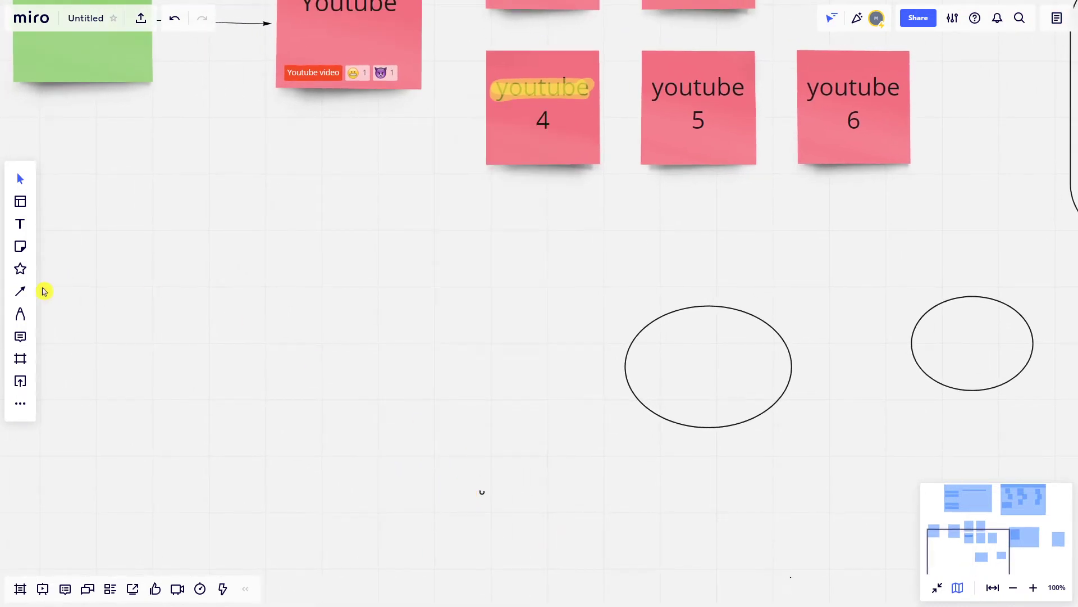
click(22, 313)
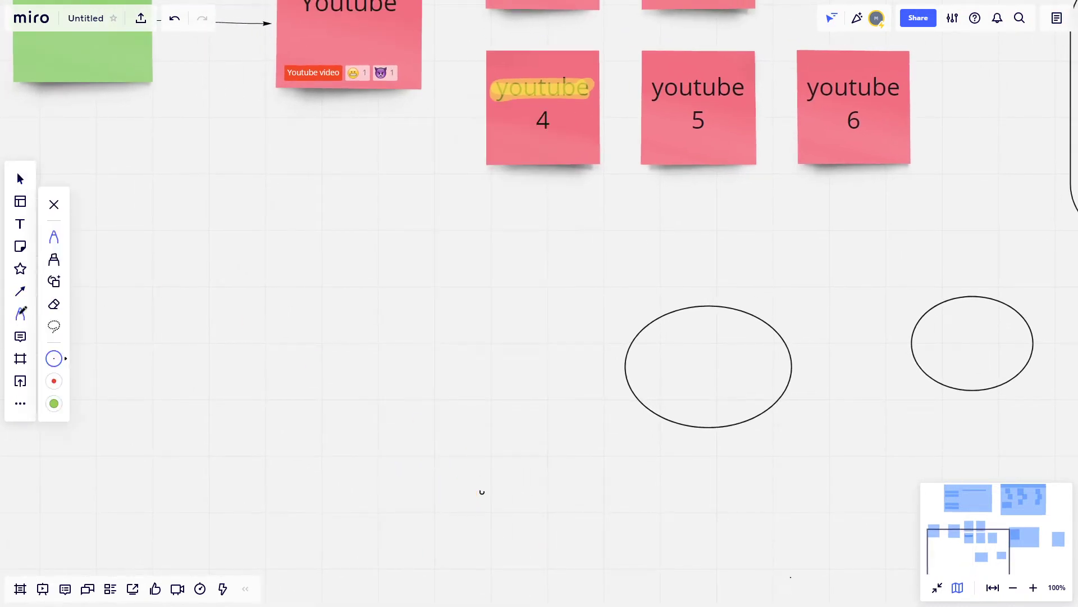
Sketch a small black circle left of the ellipses with Smart drawing.
click(53, 306)
click(55, 283)
mouse_move(275, 343)
mouse_down()
mouse_move(350, 353)
mouse_move(297, 315)
mouse_move(310, 313)
mouse_up()
Add a red circle and a red rectangle, erasing an extra red square.
click(54, 381)
mouse_move(235, 442)
mouse_down()
mouse_move(227, 474)
mouse_move(284, 453)
mouse_move(236, 440)
mouse_up()
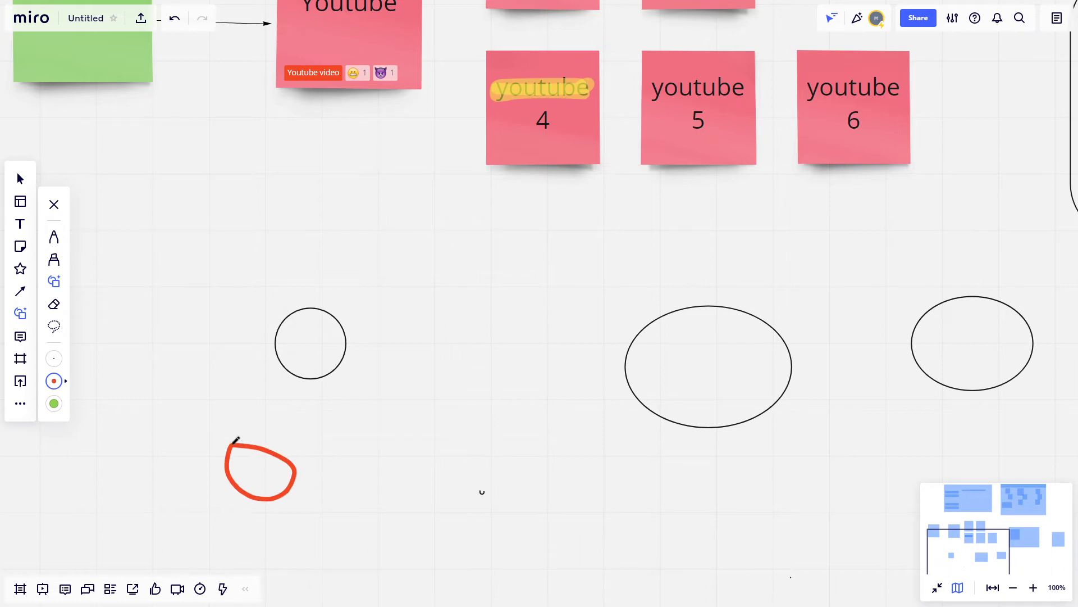
mouse_move(428, 381)
mouse_down()
mouse_move(493, 440)
mouse_move(539, 381)
mouse_move(430, 376)
mouse_up()
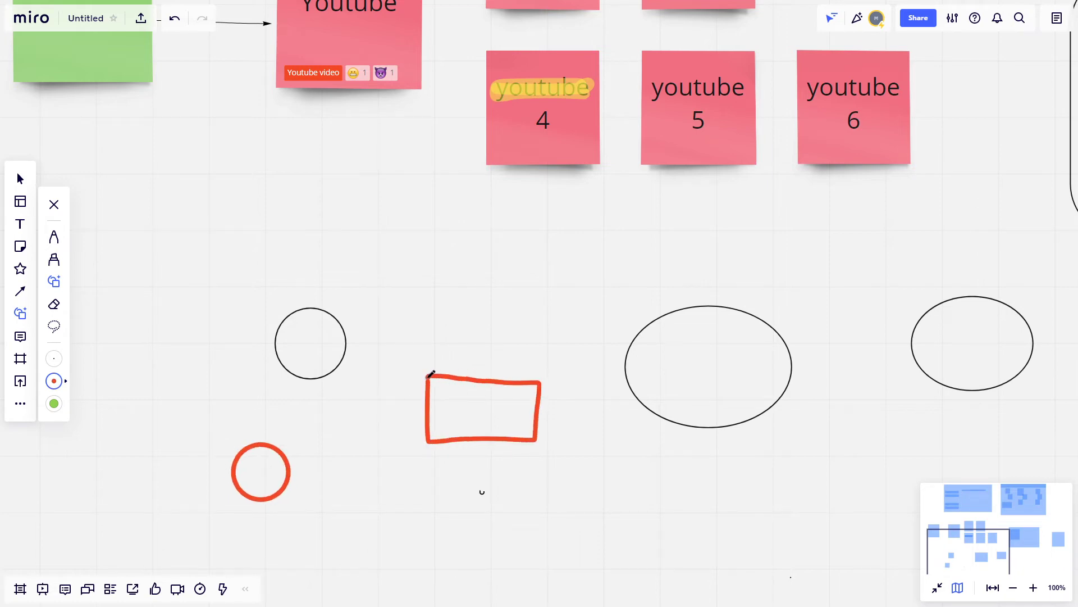
mouse_move(412, 273)
mouse_down()
mouse_move(415, 339)
mouse_move(462, 294)
mouse_move(407, 272)
mouse_up()
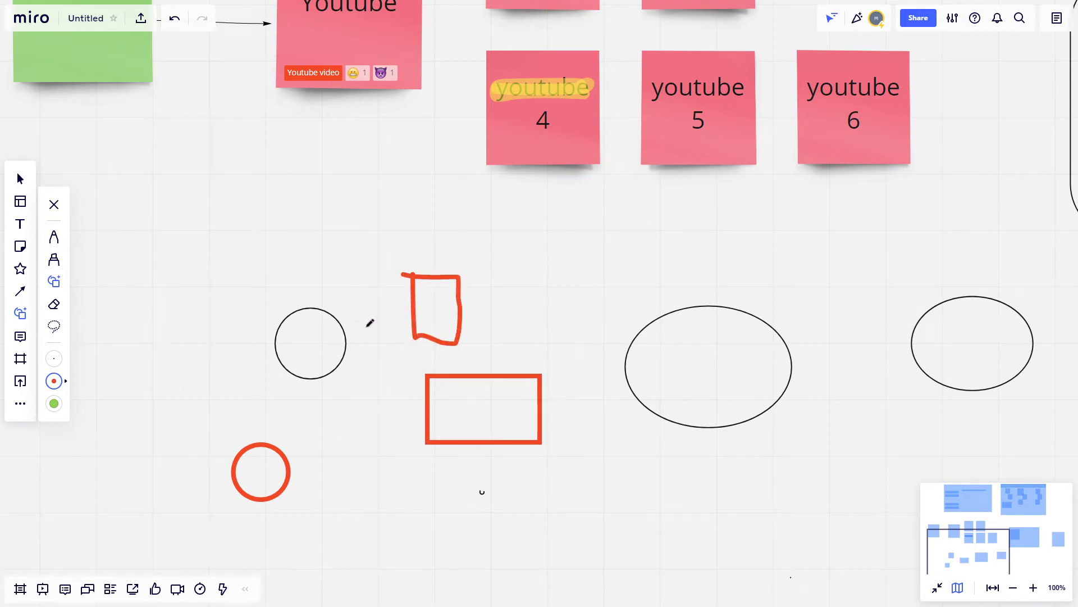
click(54, 305)
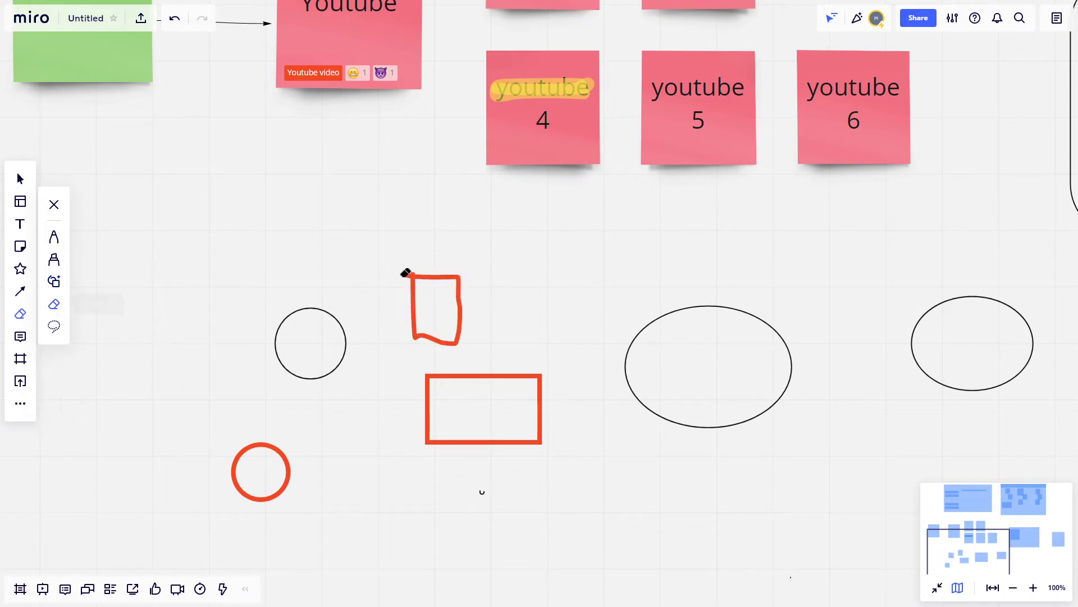
click(404, 273)
click(56, 283)
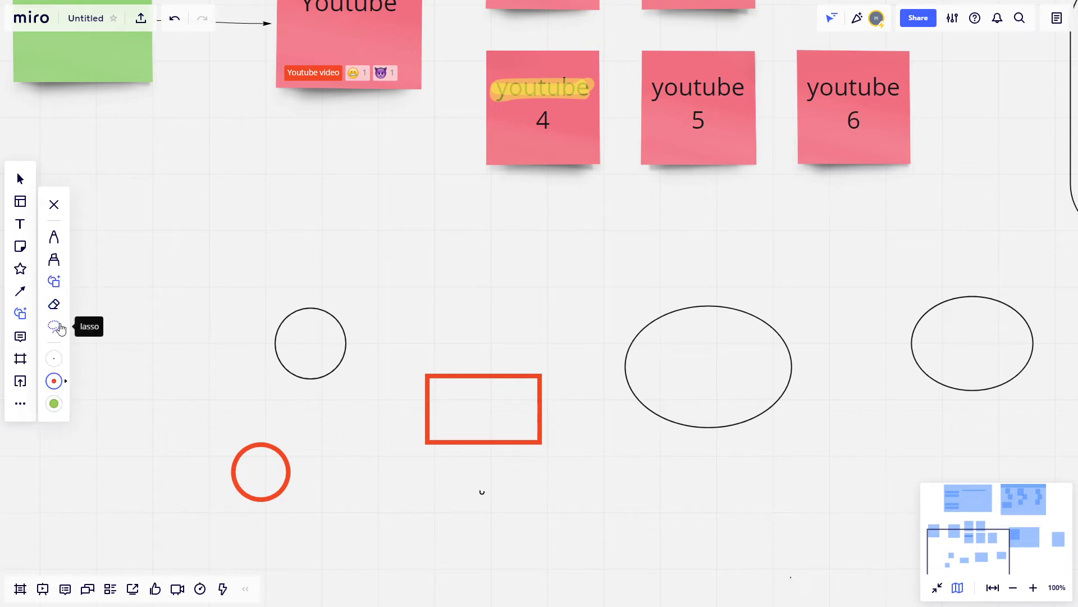
Lasso the black circle, red circle and red rectangle together and move them up-left.
click(54, 326)
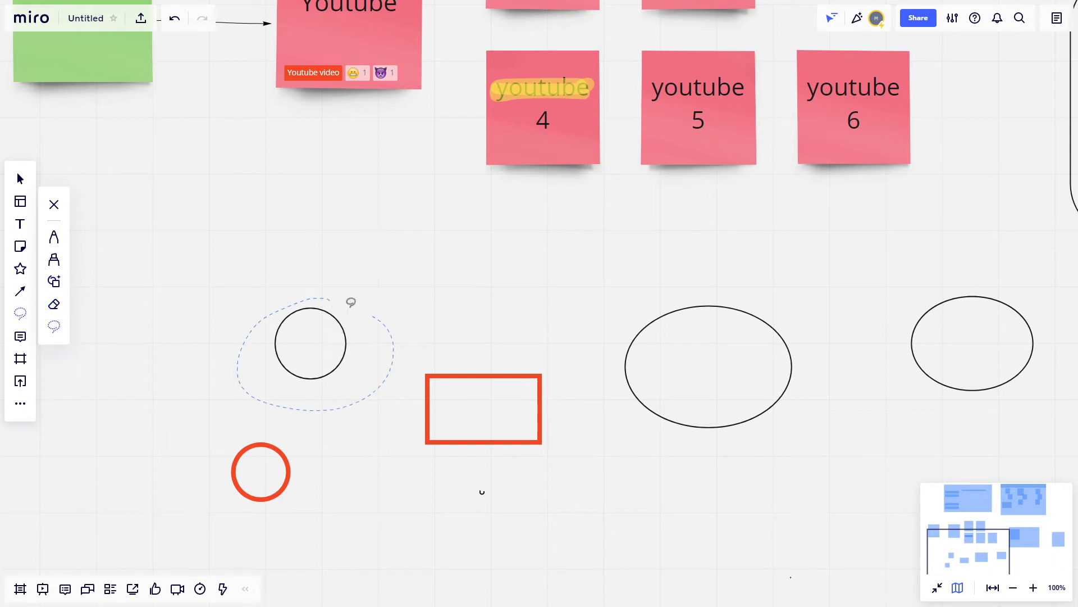
drag(352, 302, 335, 299)
click(199, 379)
drag(225, 504, 566, 444)
drag(316, 289, 274, 285)
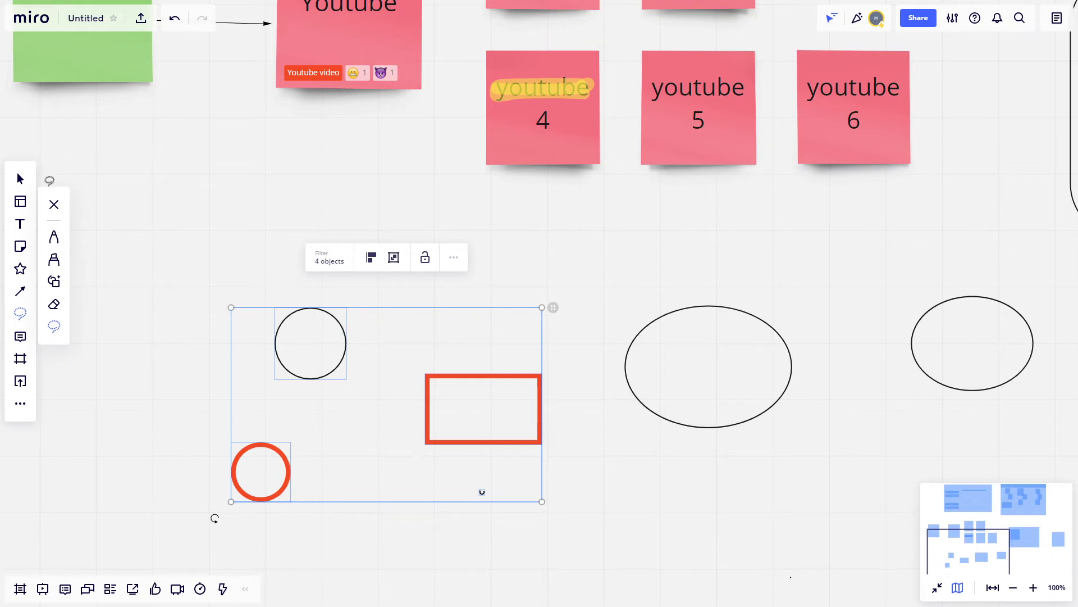
key(v)
mouse_move(252, 342)
mouse_down()
mouse_move(204, 301)
mouse_move(251, 296)
mouse_move(270, 315)
mouse_move(243, 320)
mouse_up()
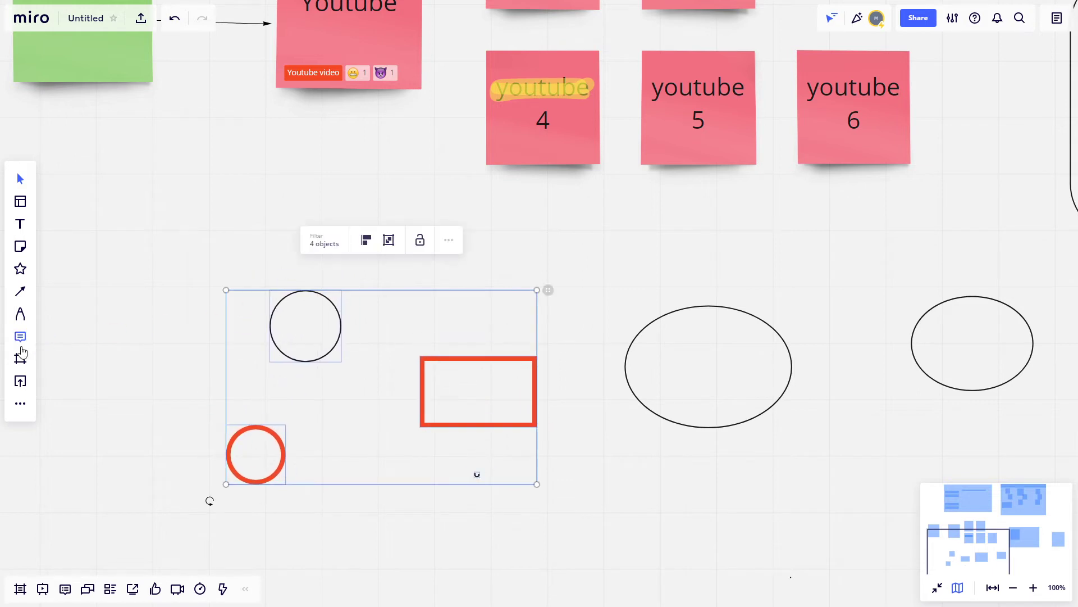
Re-lasso the two circles and red rectangle and nudge them slightly down-right.
click(20, 291)
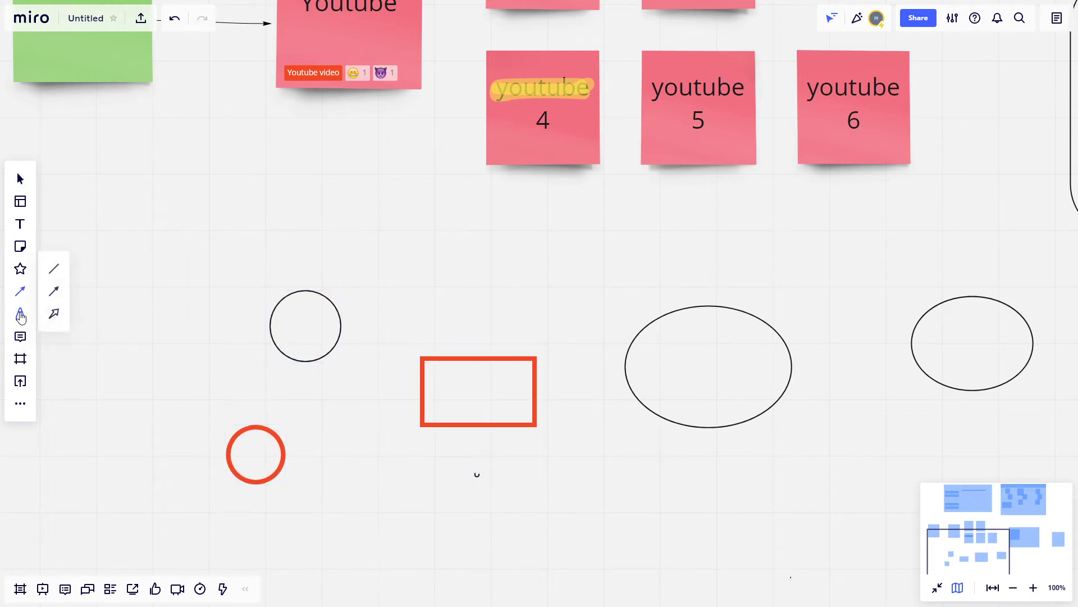
click(21, 315)
click(54, 326)
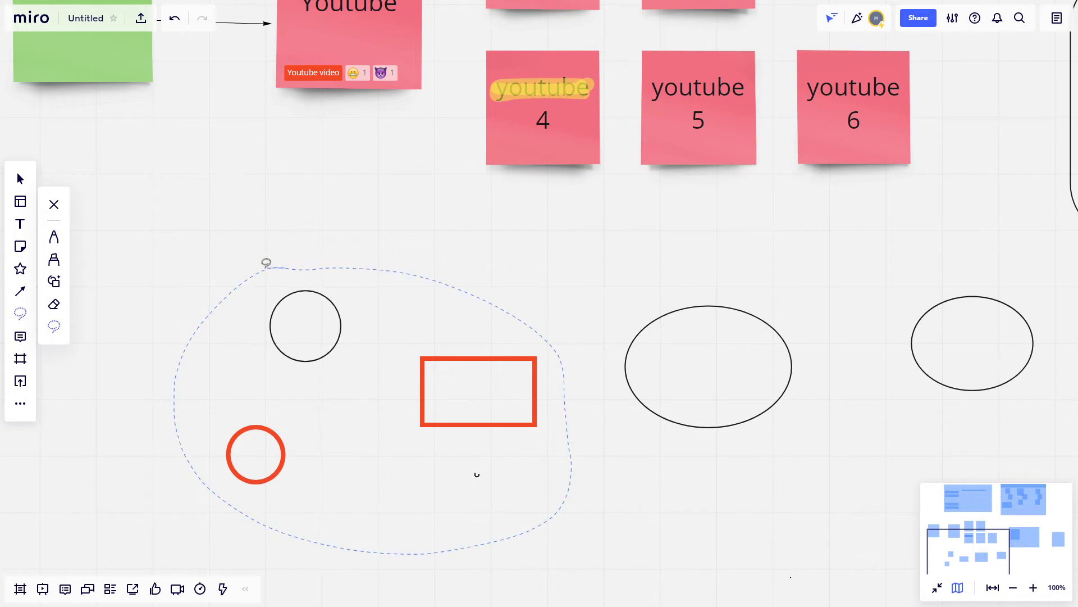
drag(266, 262, 269, 264)
mouse_move(310, 308)
mouse_down()
mouse_move(328, 325)
mouse_move(324, 314)
mouse_up()
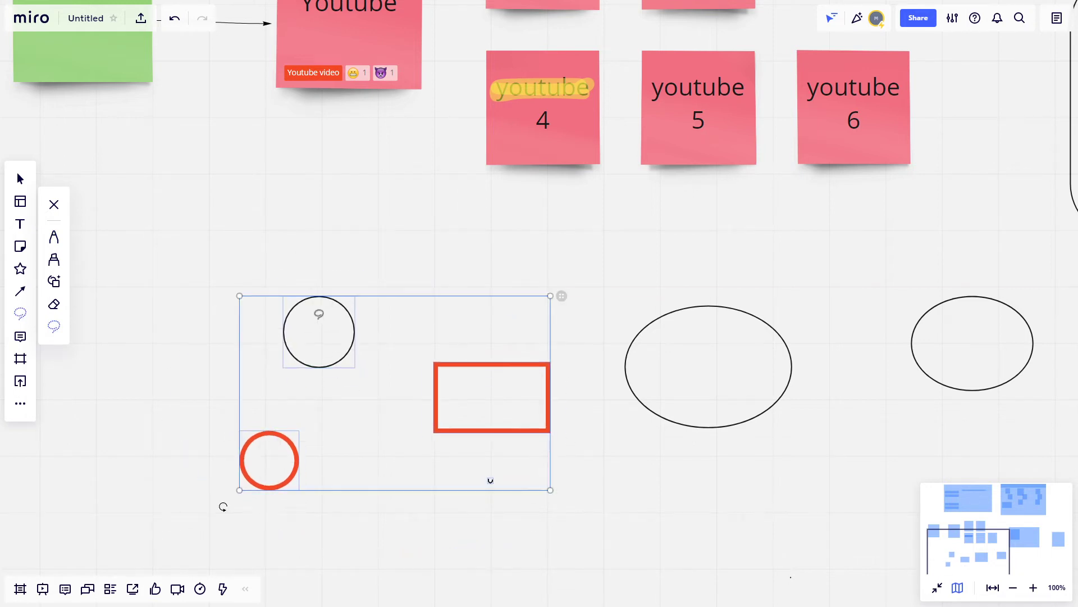
Try centre, right and middle alignment on the shapes, finishing with left alignment.
click(381, 245)
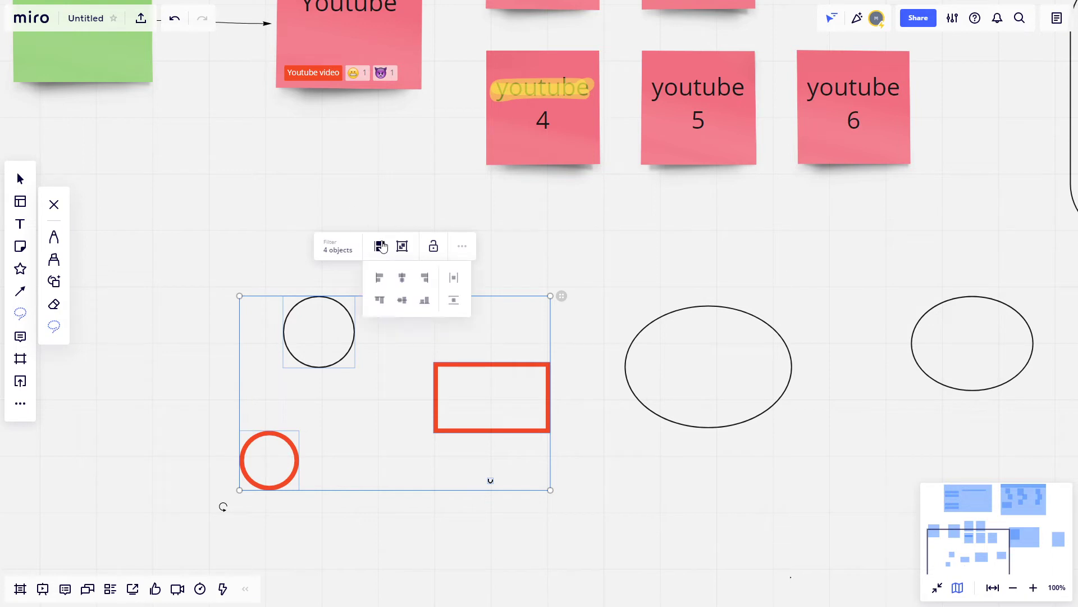
click(402, 279)
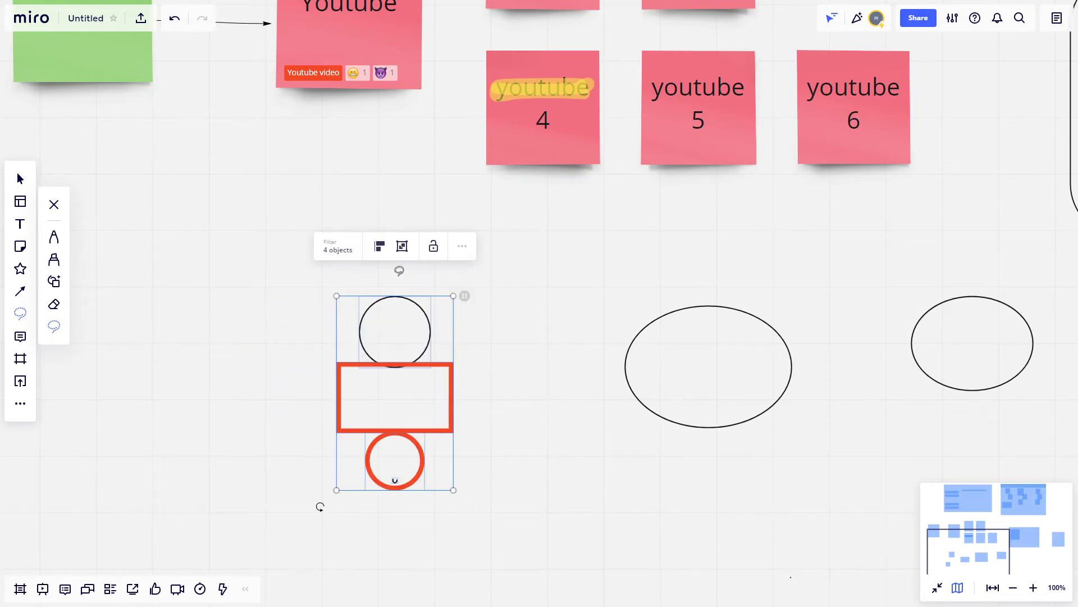
click(380, 246)
click(420, 268)
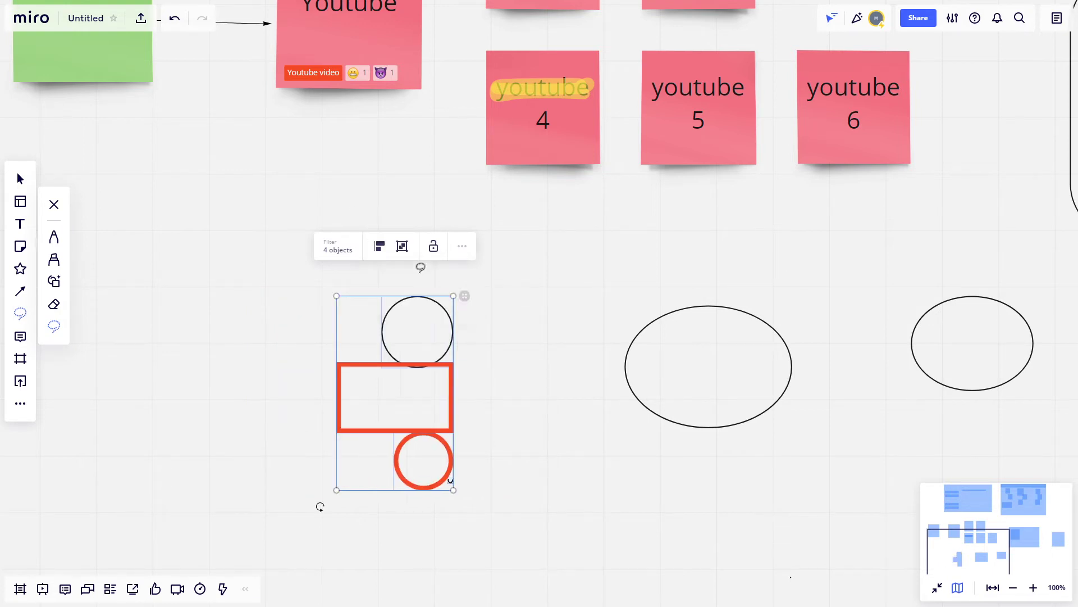
click(381, 247)
click(399, 302)
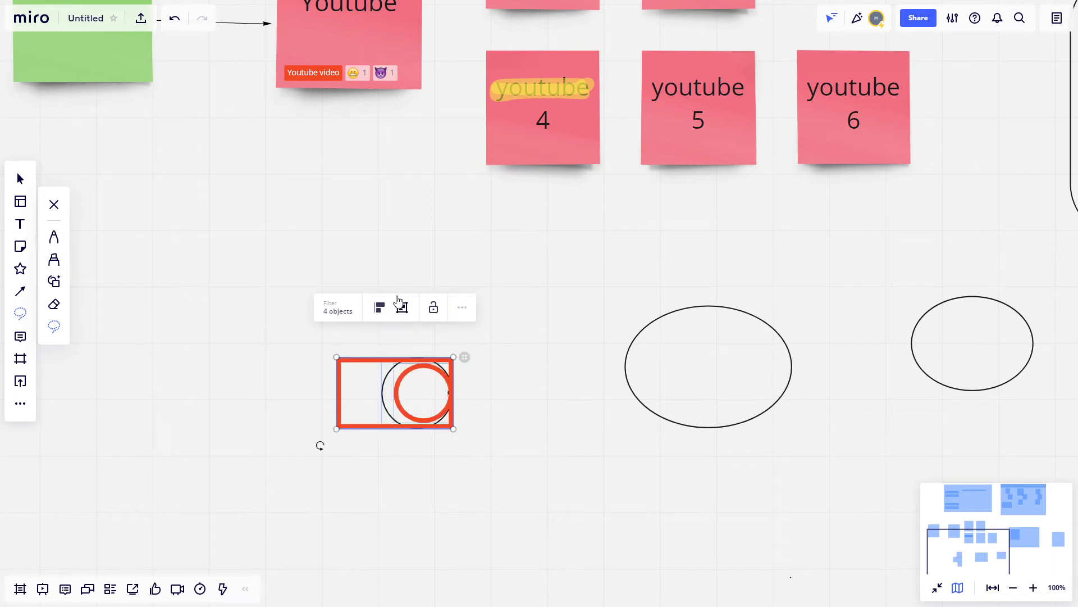
click(380, 308)
click(377, 339)
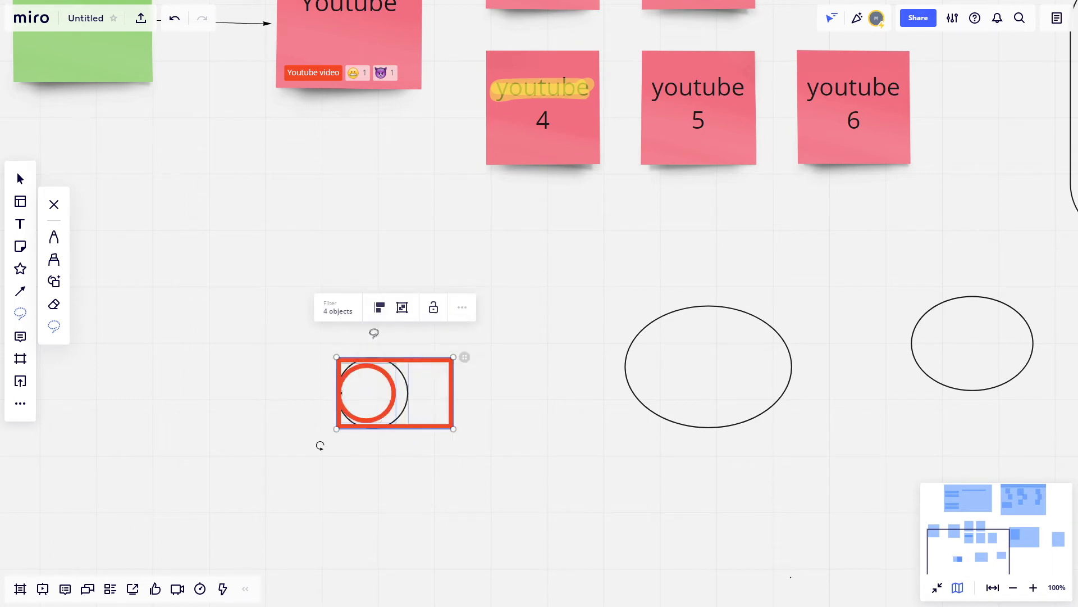
click(388, 317)
click(389, 316)
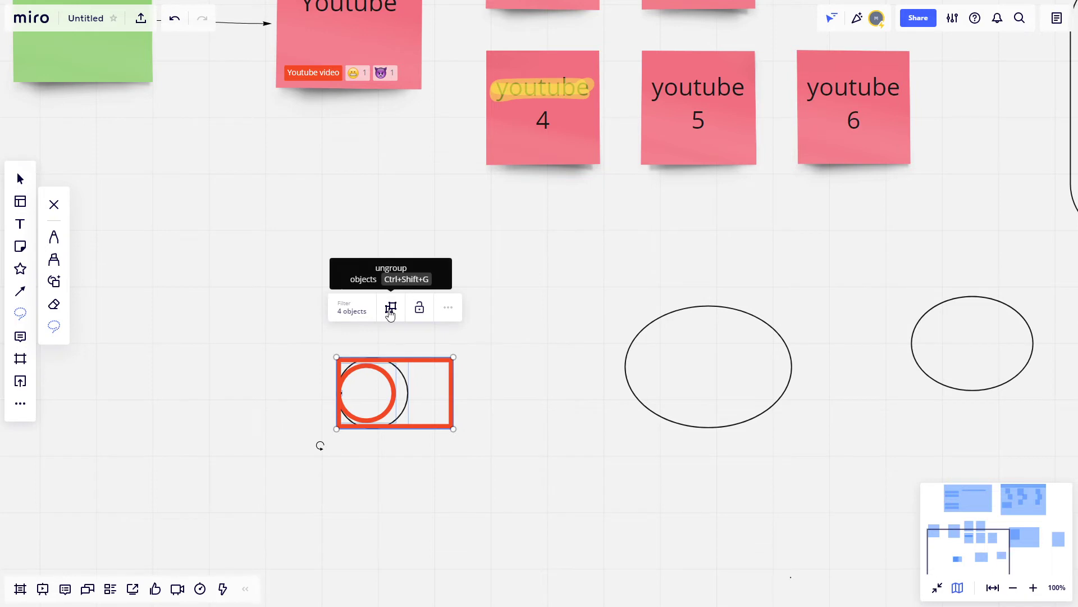
Enlarge the four shapes, group them into one object, and shift the group up-left.
drag(453, 430, 476, 472)
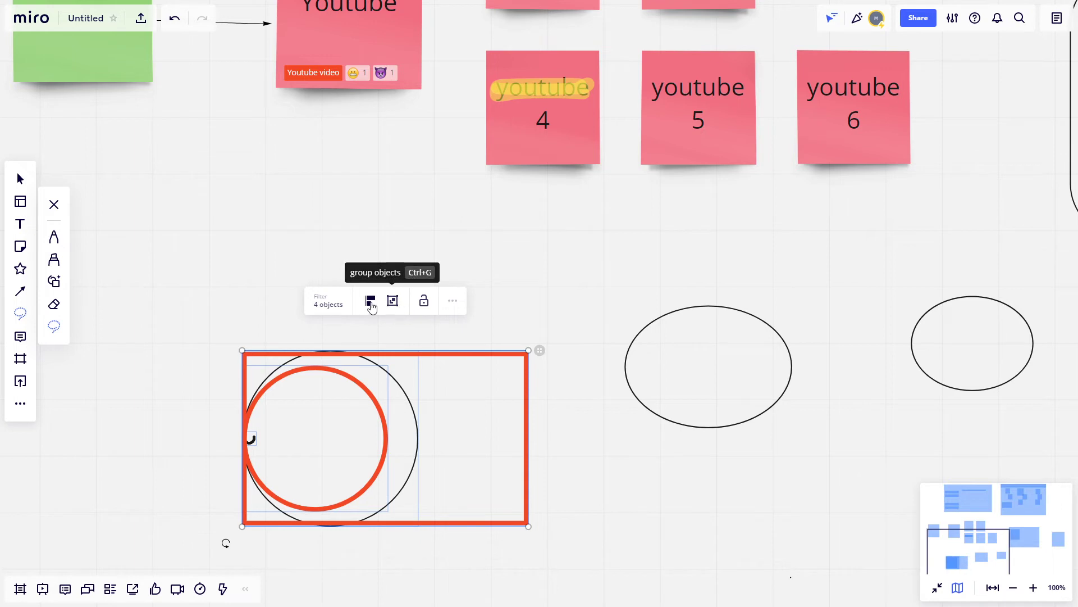
click(391, 302)
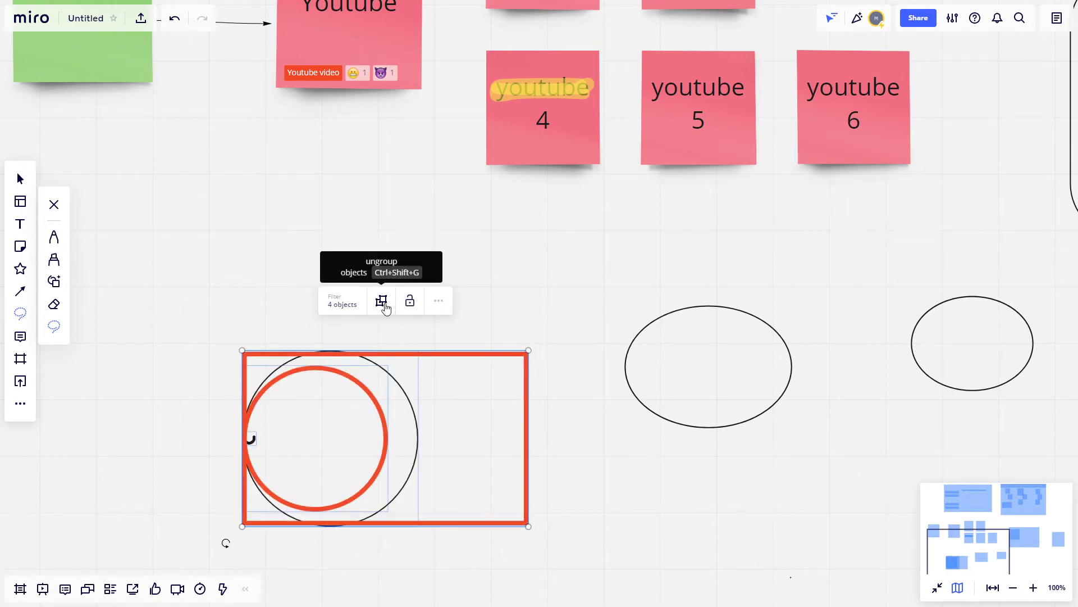
click(23, 180)
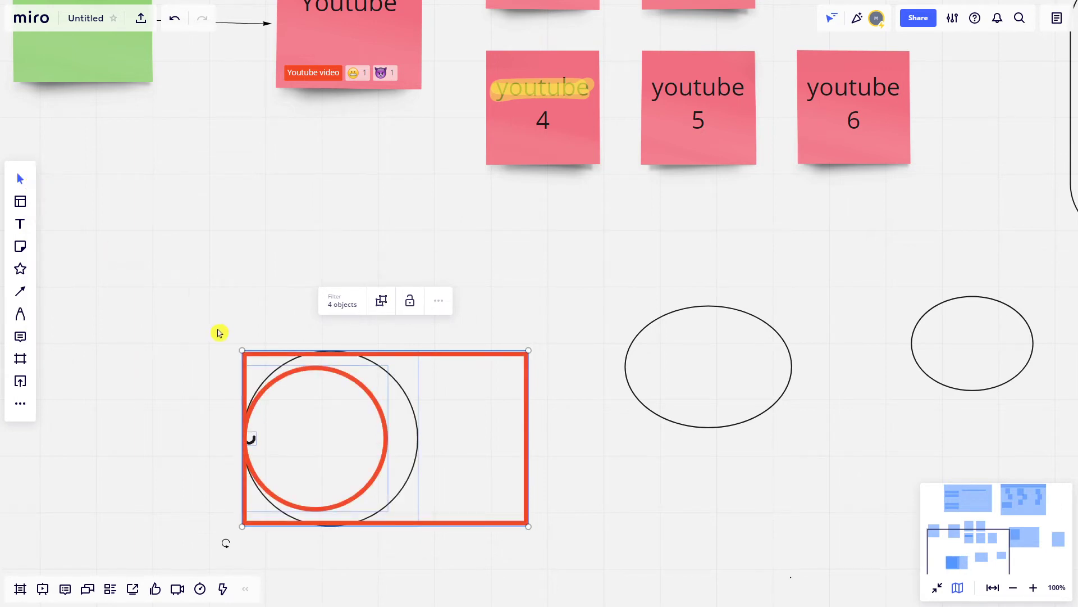
click(219, 336)
drag(298, 372, 280, 358)
drag(464, 246, 345, 392)
Move the youtube 5, 4, 6, 2 and Youtube 1 sticky notes to new positions.
scroll(344, 390, down, 4)
scroll(367, 372, up, 3)
drag(651, 365, 588, 410)
mouse_move(486, 356)
mouse_down()
mouse_move(445, 414)
mouse_move(461, 468)
mouse_up()
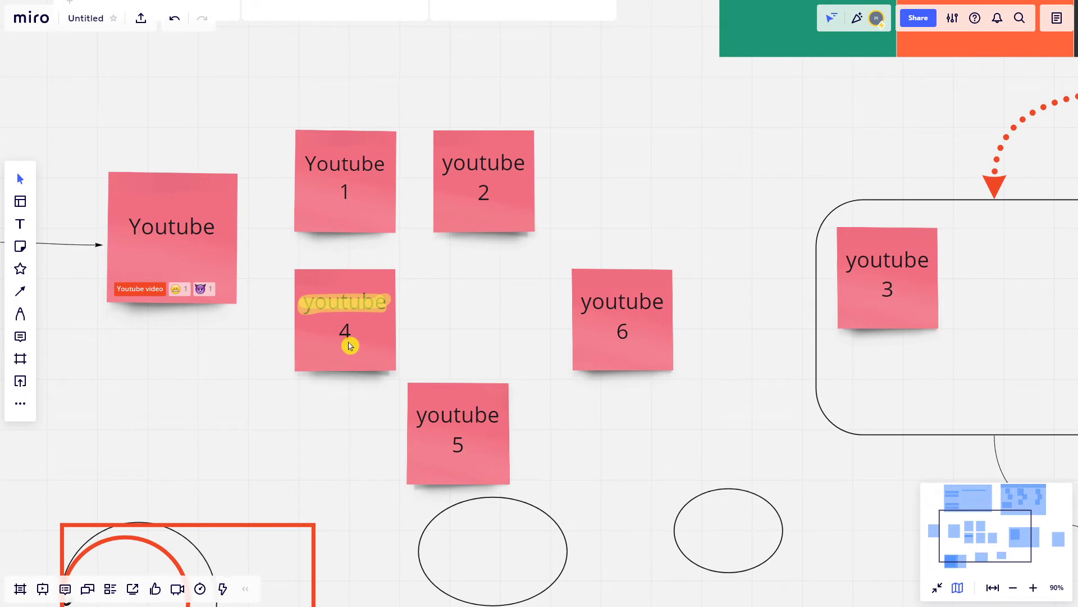
drag(378, 365, 500, 351)
drag(592, 318, 620, 391)
drag(496, 222, 632, 248)
click(348, 302)
mouse_move(357, 191)
mouse_down()
mouse_move(409, 180)
mouse_move(395, 184)
mouse_up()
drag(363, 288, 328, 301)
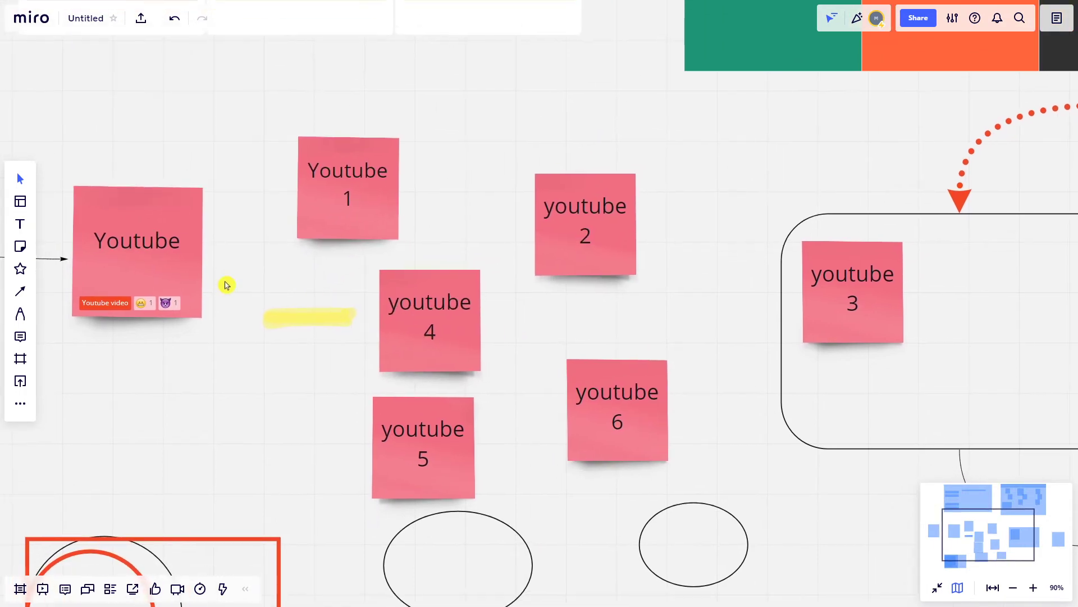
Erase the yellow highlight strokes near youtube 4 with the pen Eraser.
click(21, 314)
click(54, 259)
drag(252, 301, 374, 343)
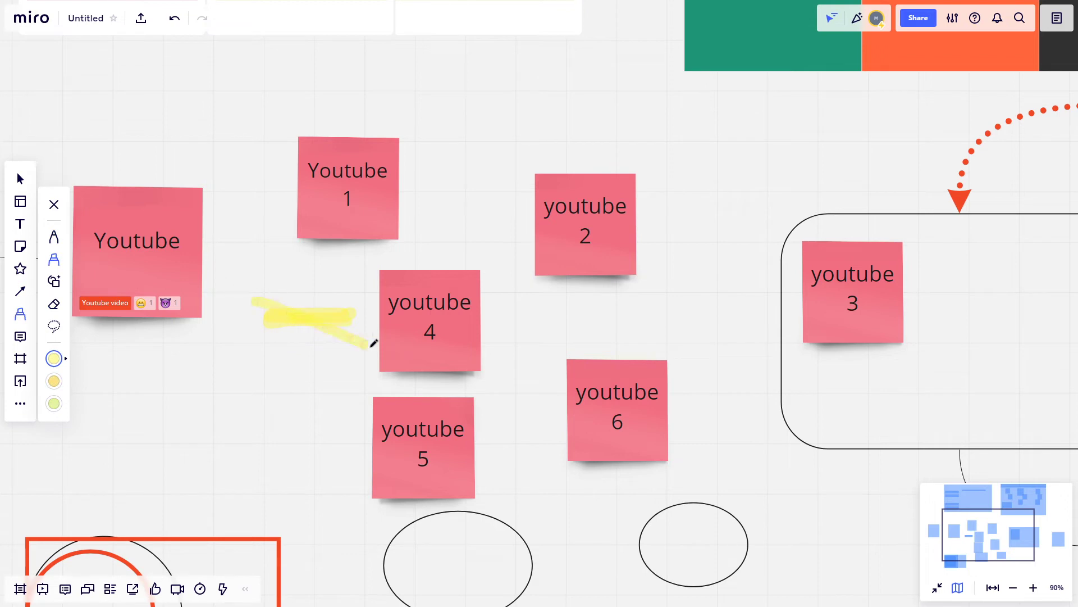
click(54, 304)
drag(263, 308, 327, 320)
click(20, 179)
Adjust youtube 5, 4 and 6 into a staggered layout.
scroll(479, 296, right, 1)
drag(421, 409, 304, 381)
drag(411, 342, 444, 337)
drag(577, 392, 556, 393)
drag(282, 410, 306, 414)
drag(432, 332, 431, 347)
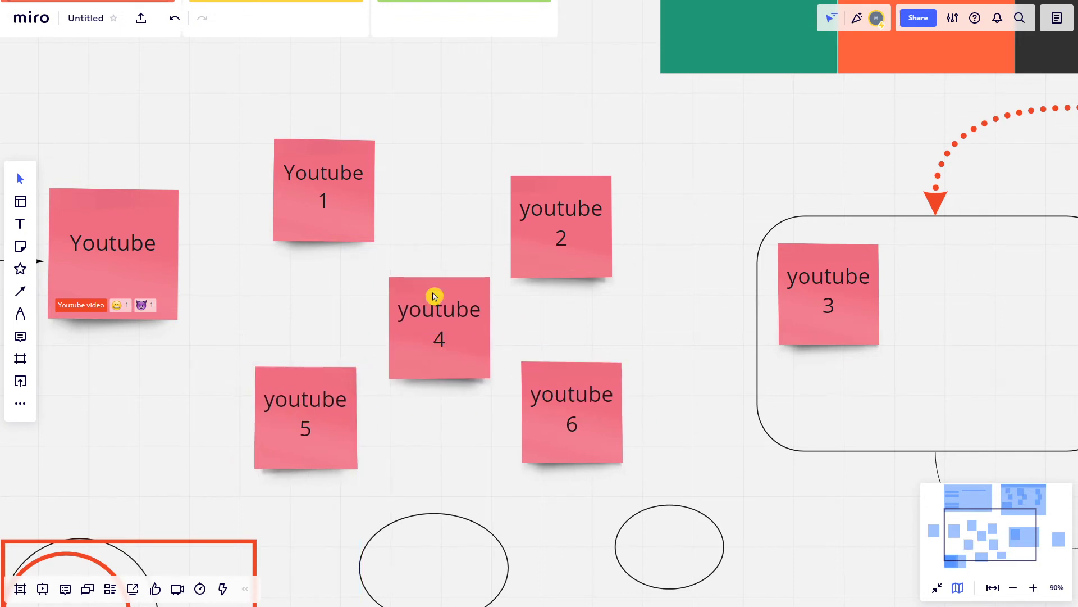
click(21, 290)
Lasso the Youtube 1, 2, 4, 5 and 6 sticky notes into one selection.
click(20, 318)
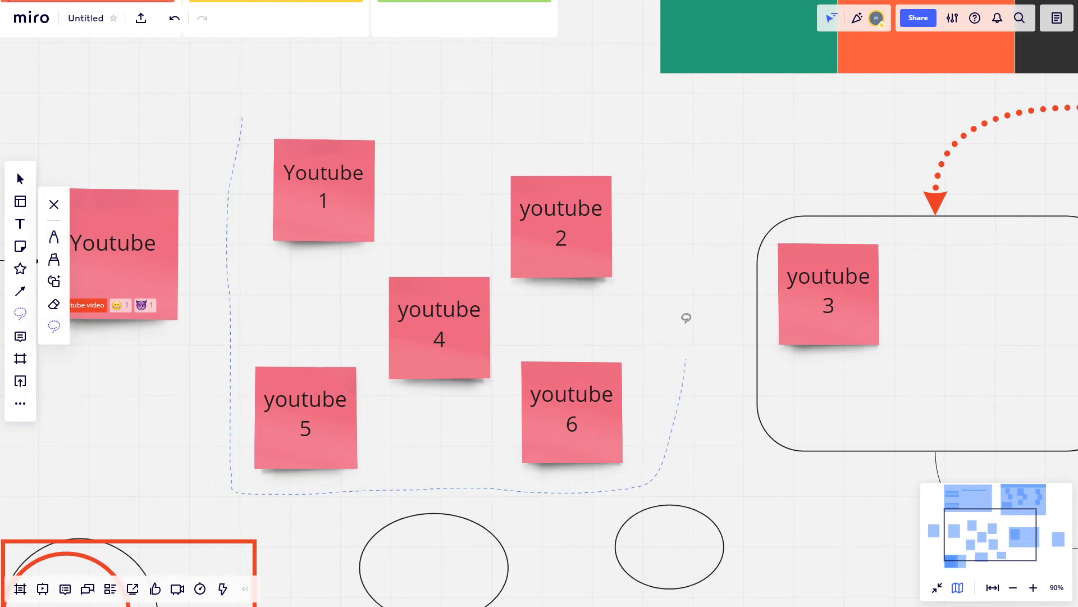
drag(240, 115, 241, 116)
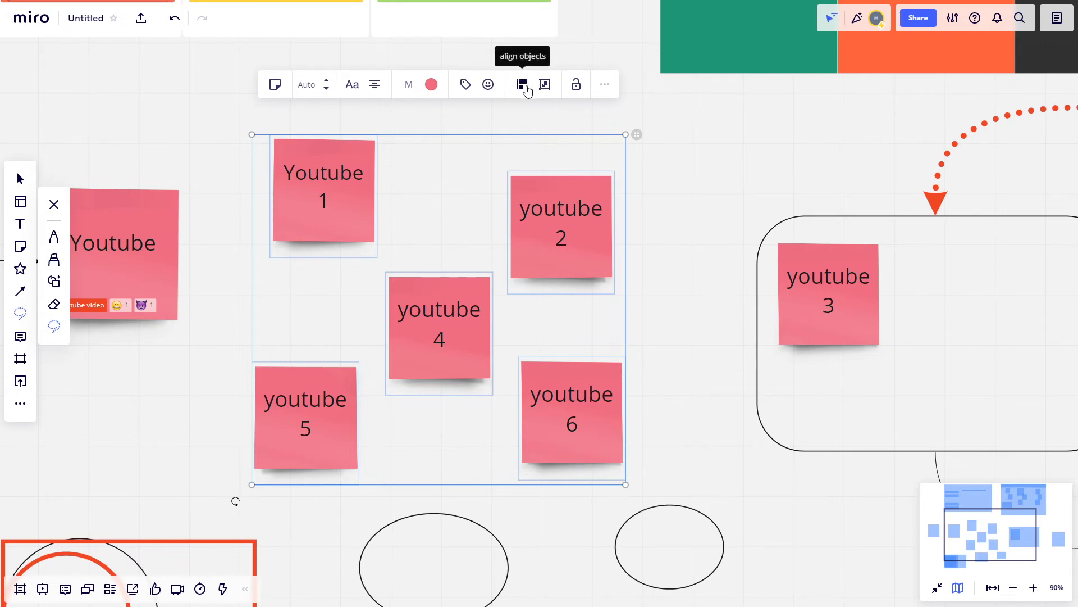
Try distribute and centre alignment, then stack the five youtube notes into one column.
click(527, 90)
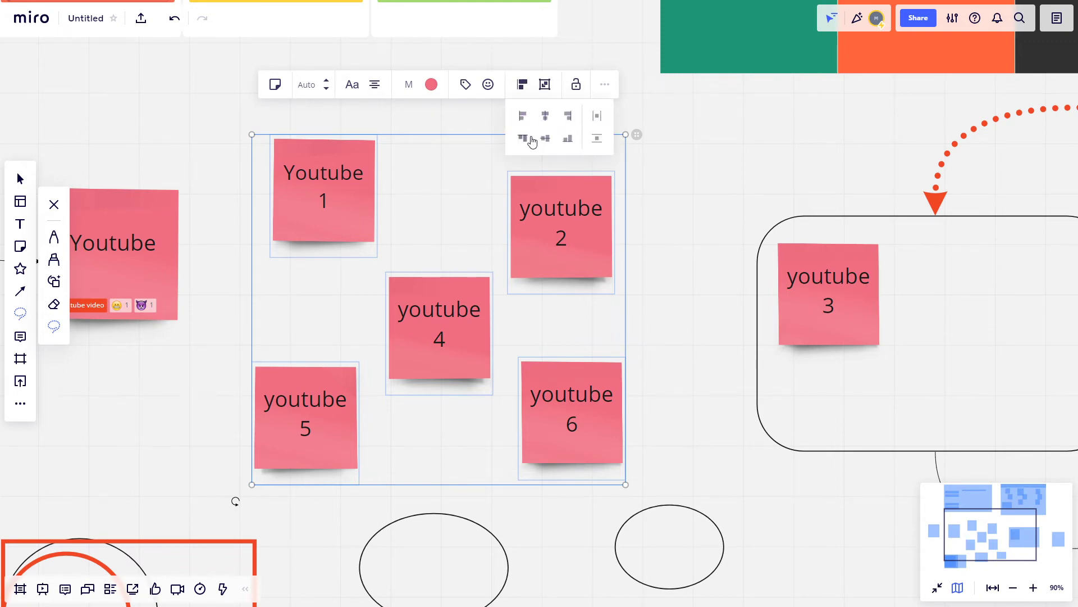
click(600, 117)
click(524, 90)
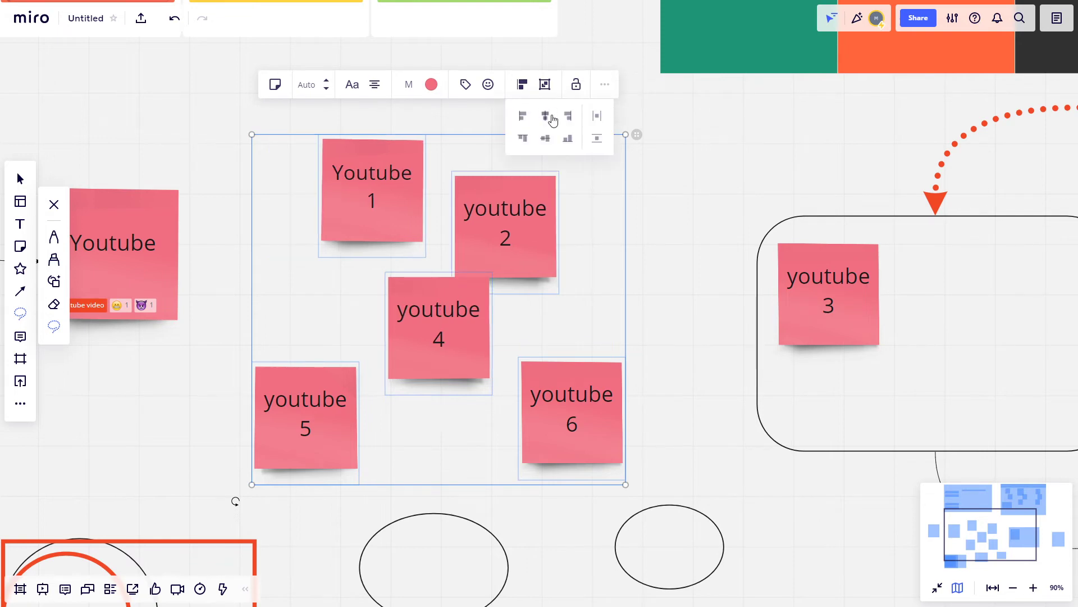
click(549, 112)
click(527, 95)
click(513, 114)
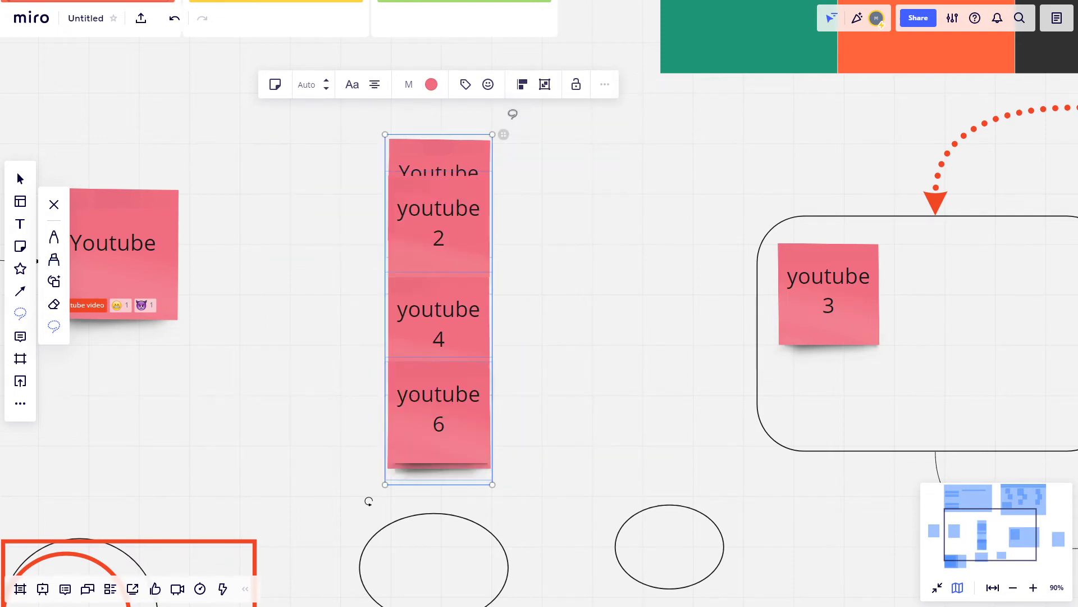
mouse_move(382, 483)
mouse_down()
mouse_move(238, 474)
mouse_move(383, 483)
mouse_up()
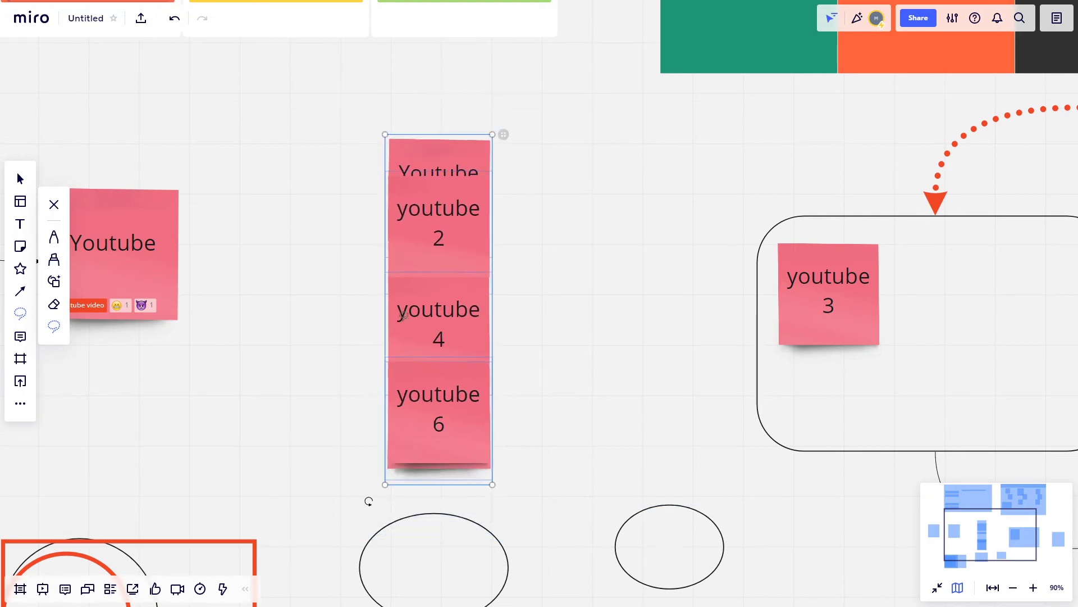
click(528, 95)
click(545, 138)
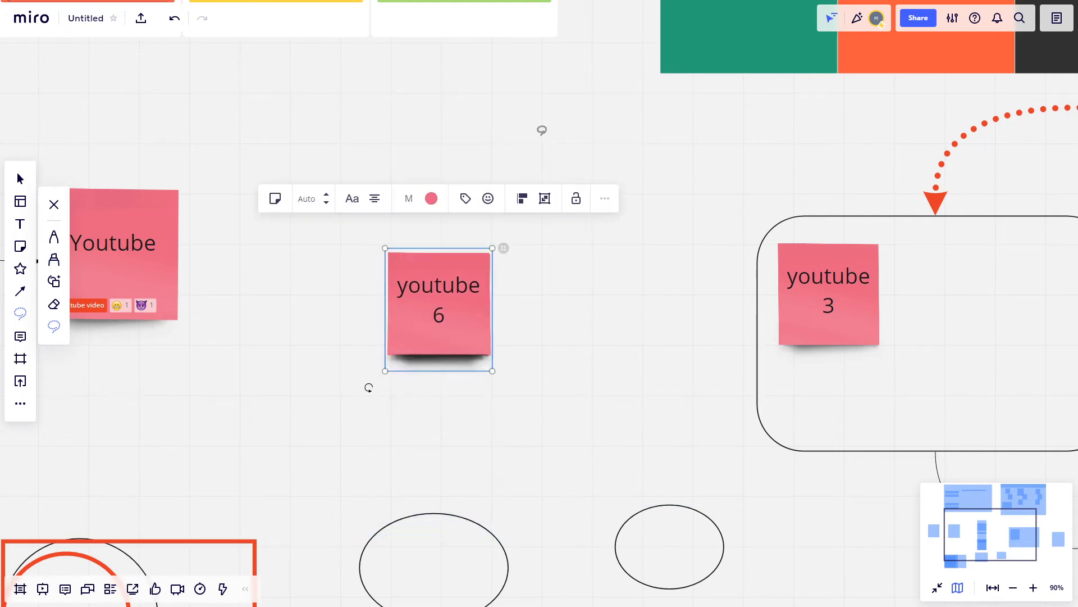
click(523, 204)
click(570, 250)
click(504, 249)
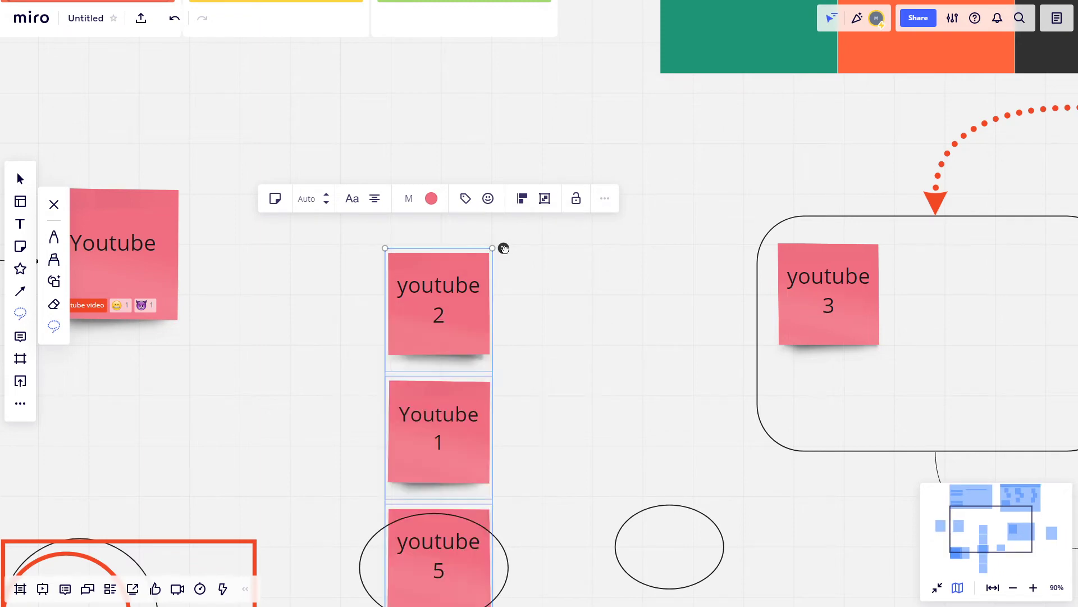
Arrange youtube 2, Youtube 1 and youtube 5 side by side in one row.
scroll(504, 249, down, 5)
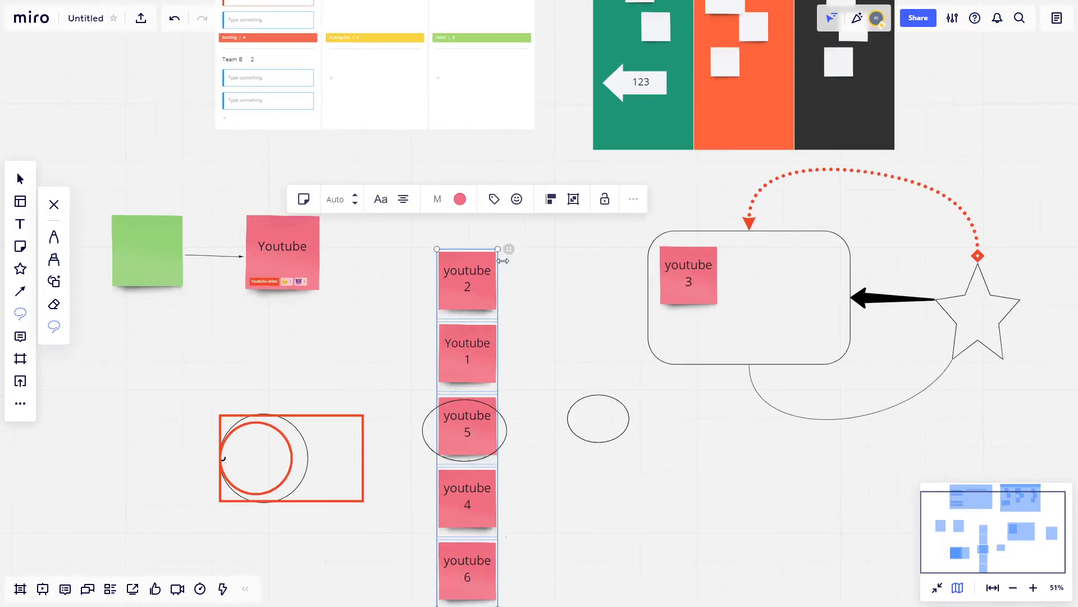
click(550, 200)
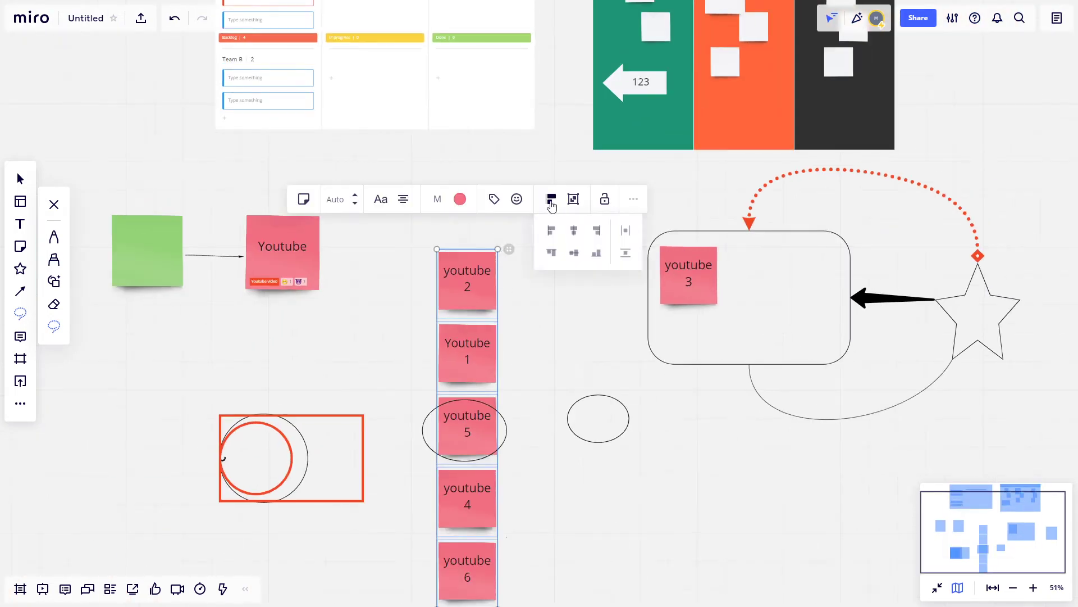
click(620, 252)
click(504, 248)
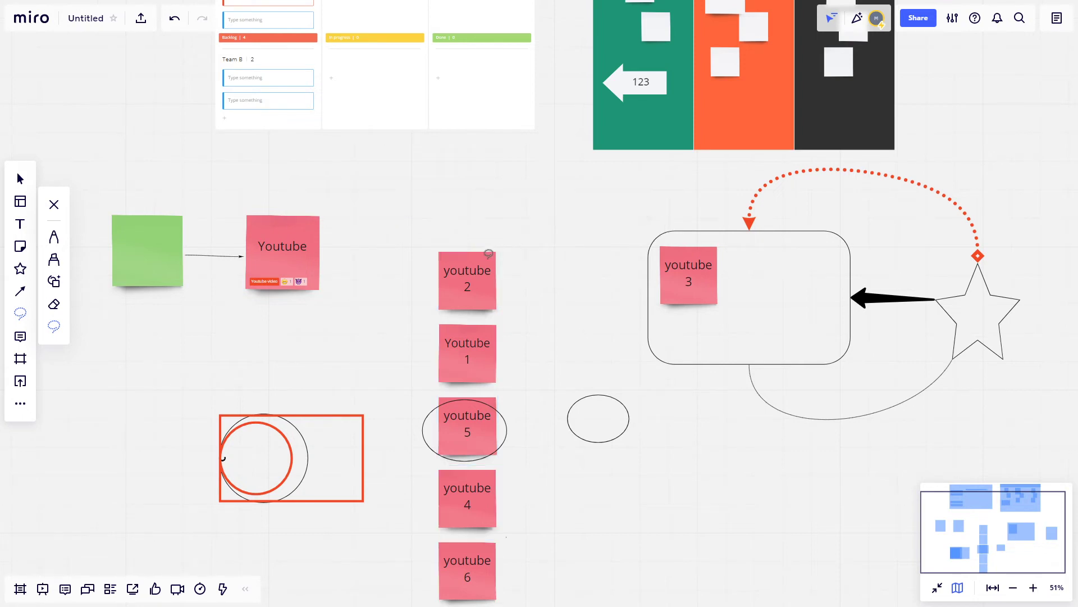
click(489, 254)
mouse_move(492, 267)
mouse_down()
mouse_move(467, 242)
mouse_move(412, 242)
mouse_up()
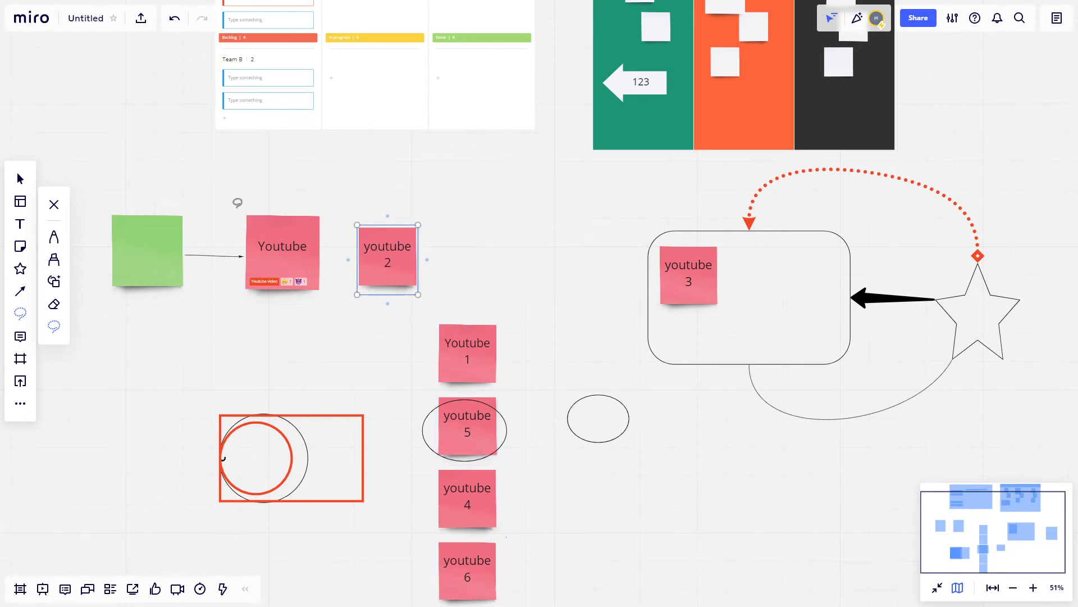
drag(460, 350, 450, 256)
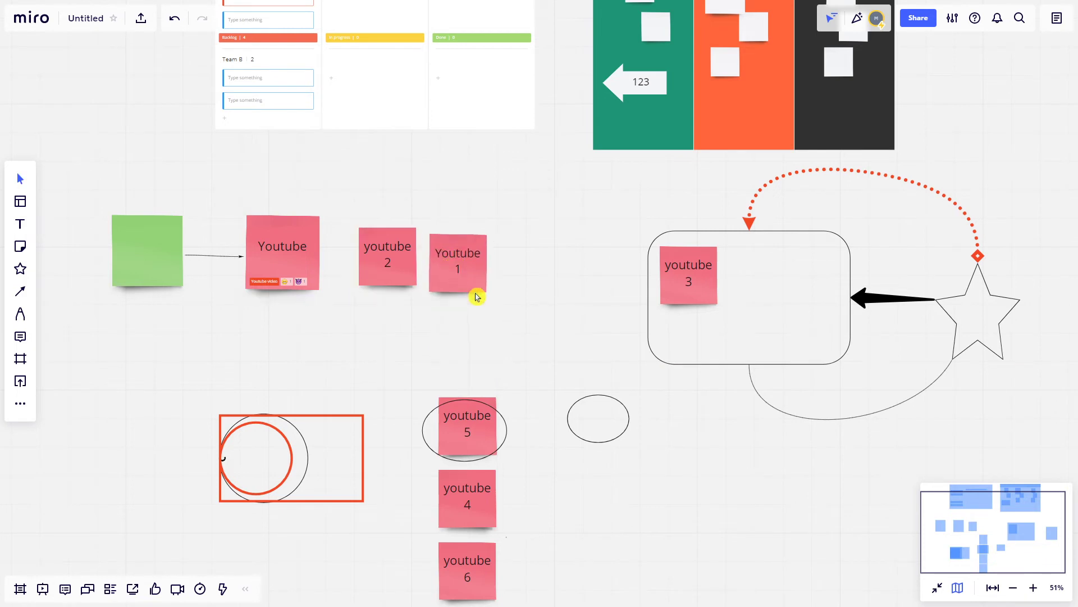
drag(472, 415, 532, 250)
drag(363, 198, 399, 225)
Place youtube 4 and 6 below the row and zoom in to about 71%.
click(424, 274)
click(517, 356)
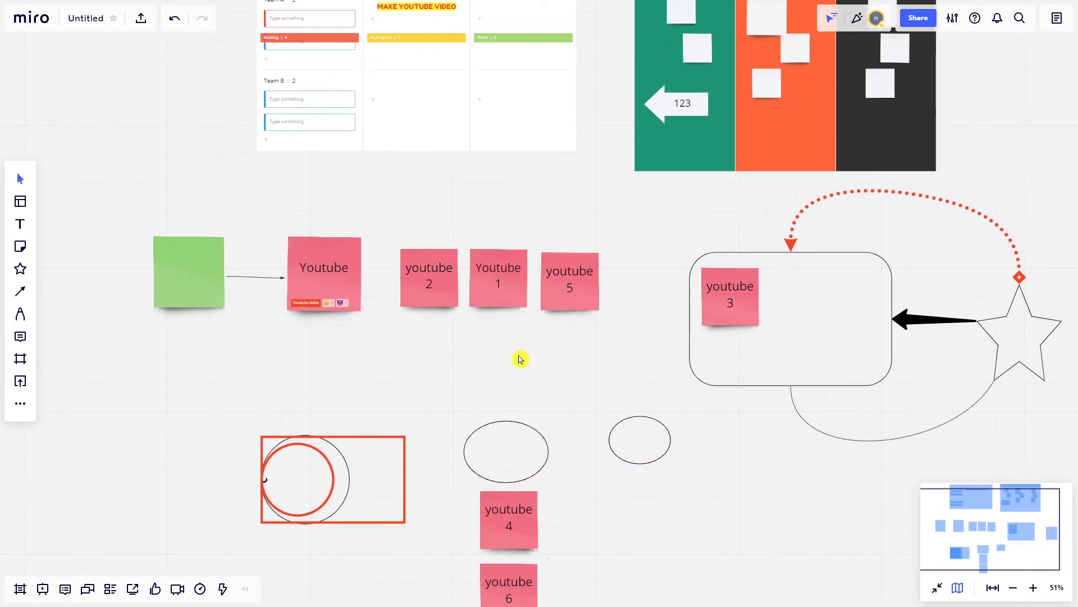
drag(501, 527, 425, 374)
drag(505, 571, 509, 344)
scroll(562, 410, down, 2)
drag(608, 479, 574, 448)
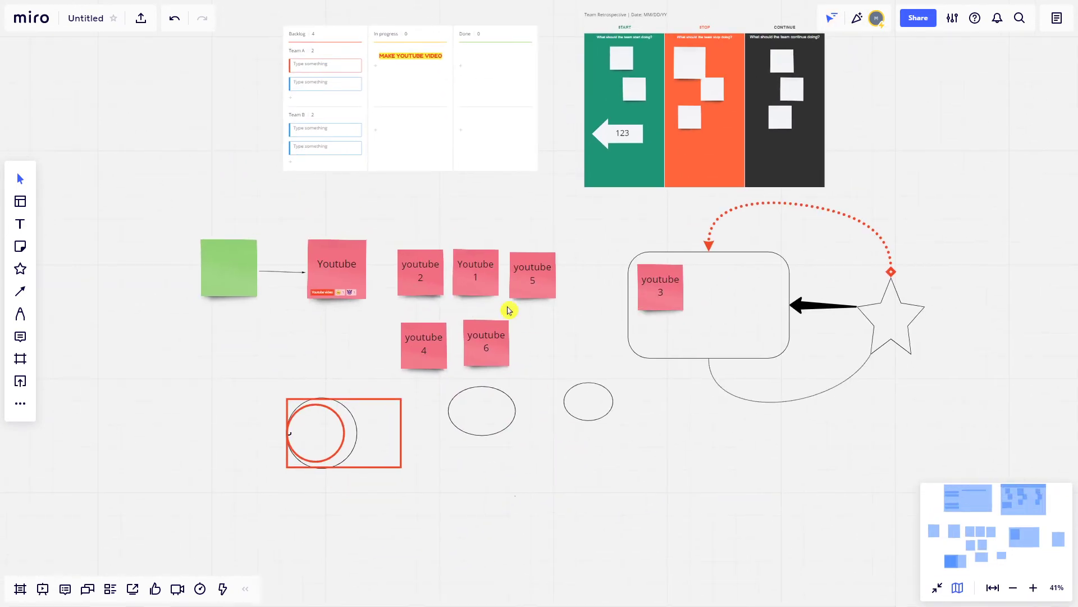
scroll(469, 322, up, 2)
scroll(466, 323, up, 1)
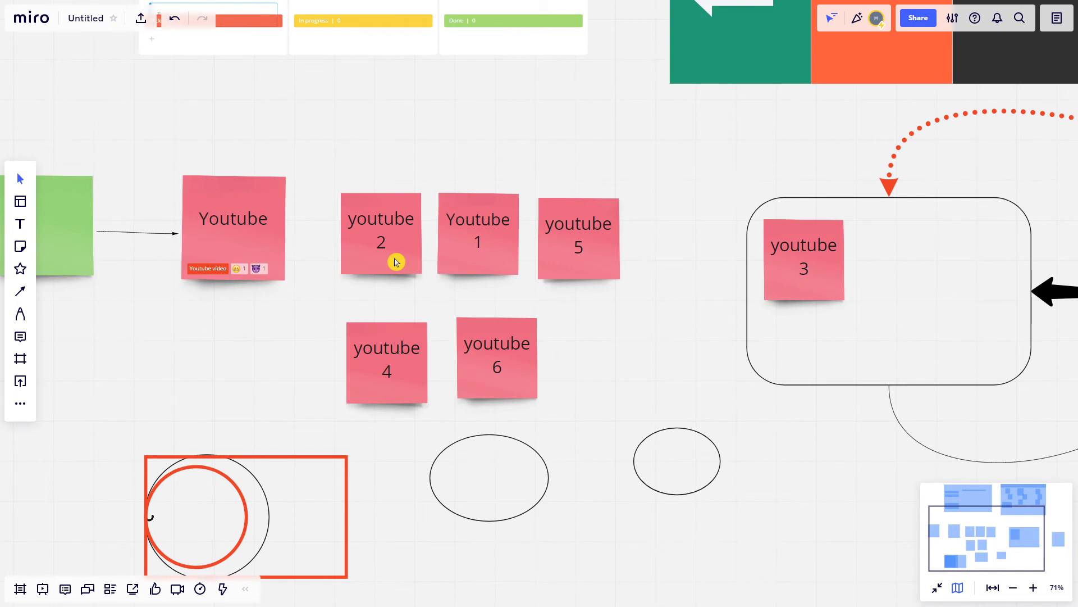
Multi-select youtube 2, 1, 5, 4 and 6 and move them up-right together.
click(397, 261)
shift+click(456, 259)
shift+click(545, 266)
shift+click(418, 360)
shift+click(507, 378)
drag(519, 360, 592, 328)
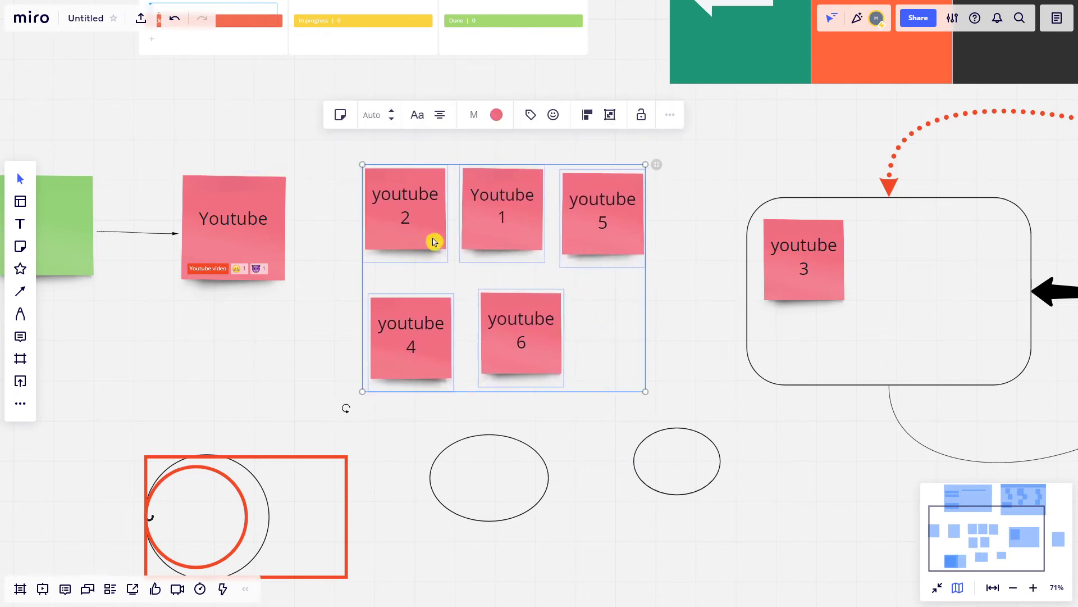
Reselect the five youtube notes one by one, then clear the selection.
click(345, 303)
click(421, 228)
shift+click(498, 225)
shift+click(584, 227)
shift+click(510, 335)
shift+click(419, 349)
click(313, 293)
Box-select all five youtube notes, deselect them, and switch to the freehand Pen.
drag(328, 145, 344, 164)
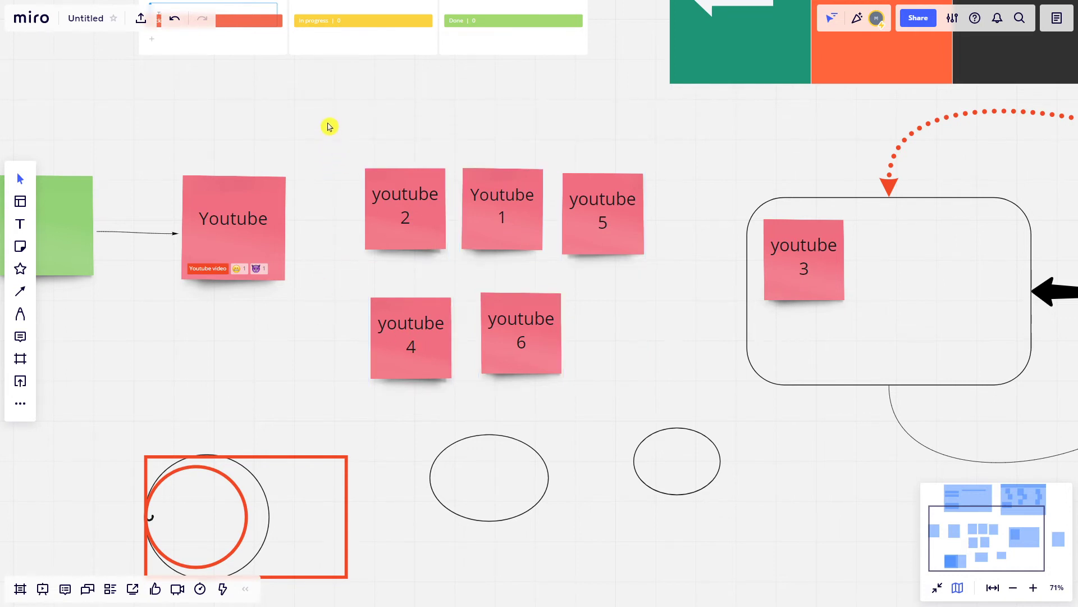
drag(320, 114, 710, 406)
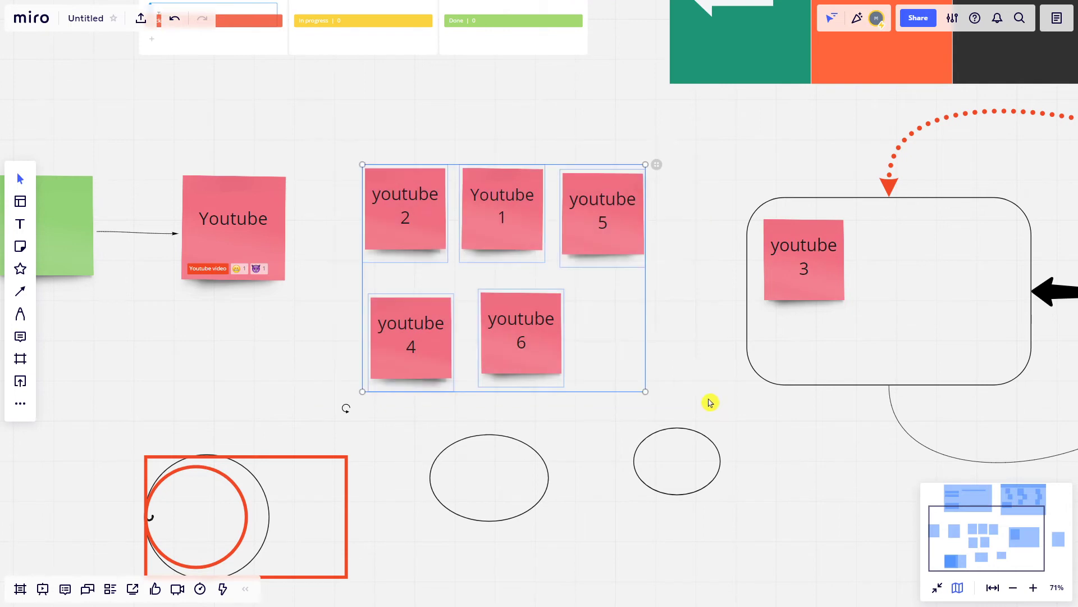
click(698, 407)
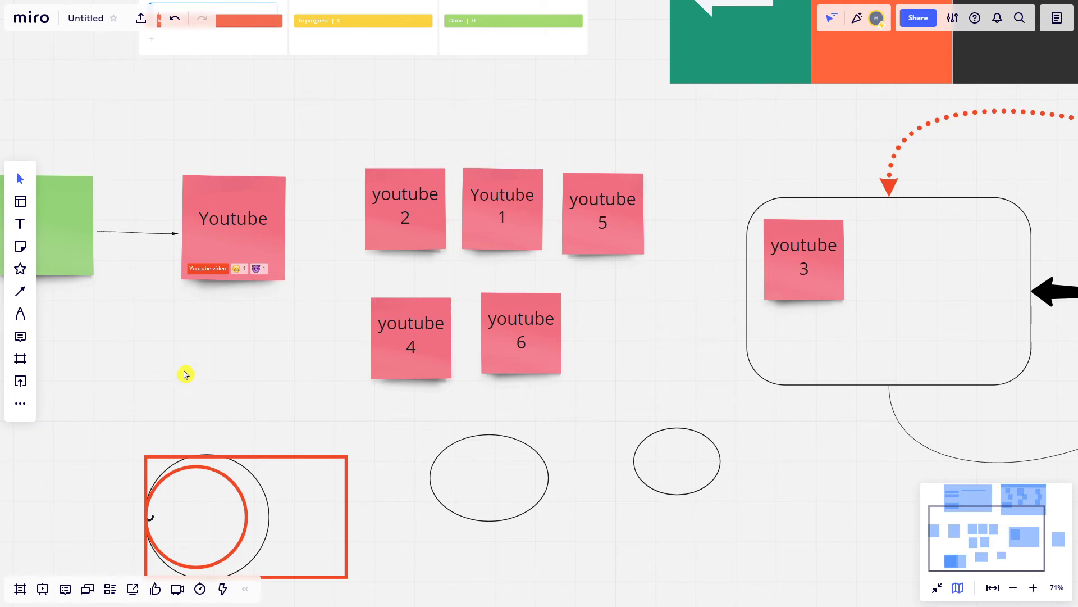
click(20, 313)
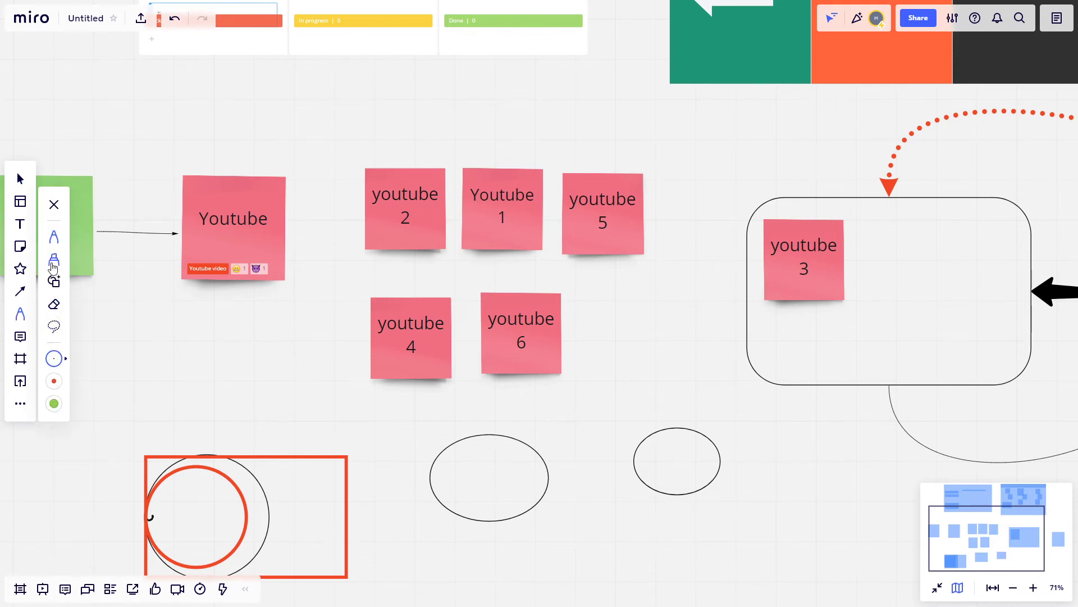
Try red, green and thin black pen settings, then switch to Comment zoomed out to 57%.
click(55, 384)
click(62, 384)
click(55, 404)
click(54, 382)
click(62, 384)
click(59, 360)
click(58, 360)
click(92, 381)
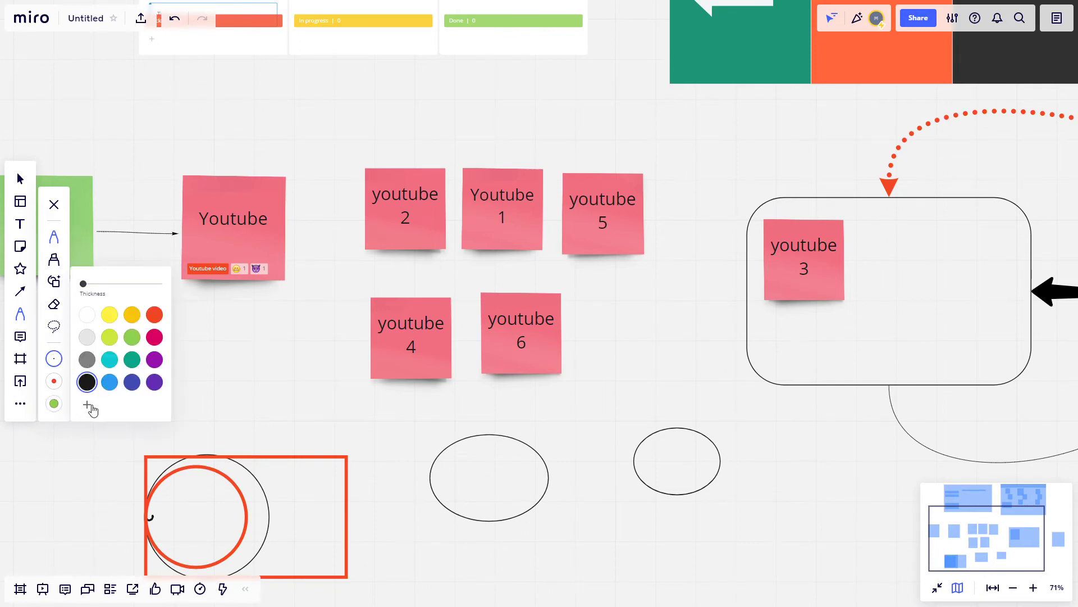
click(26, 341)
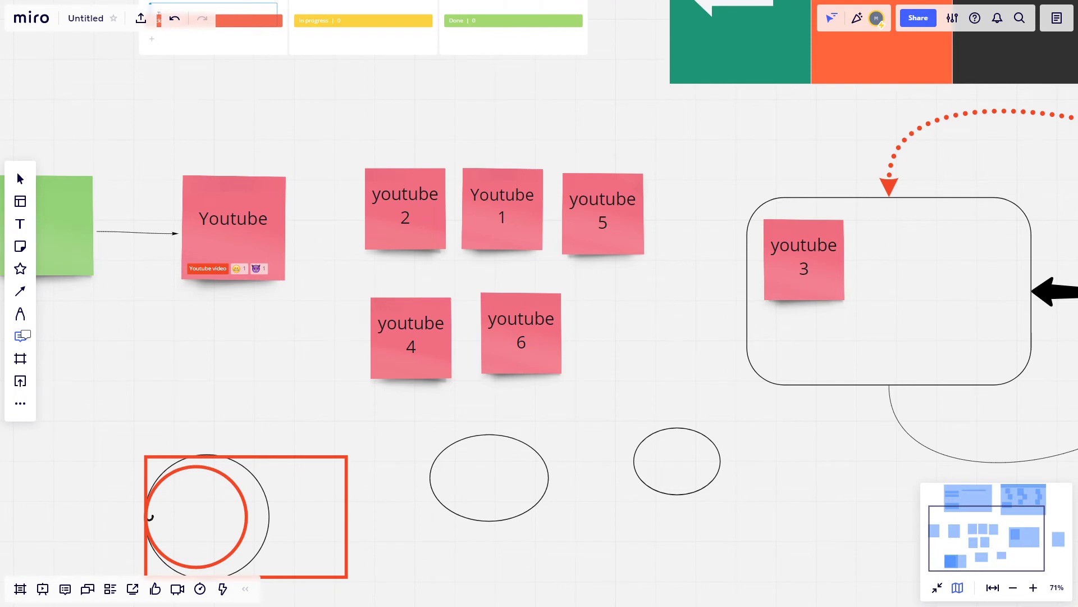
scroll(294, 338, down, 2)
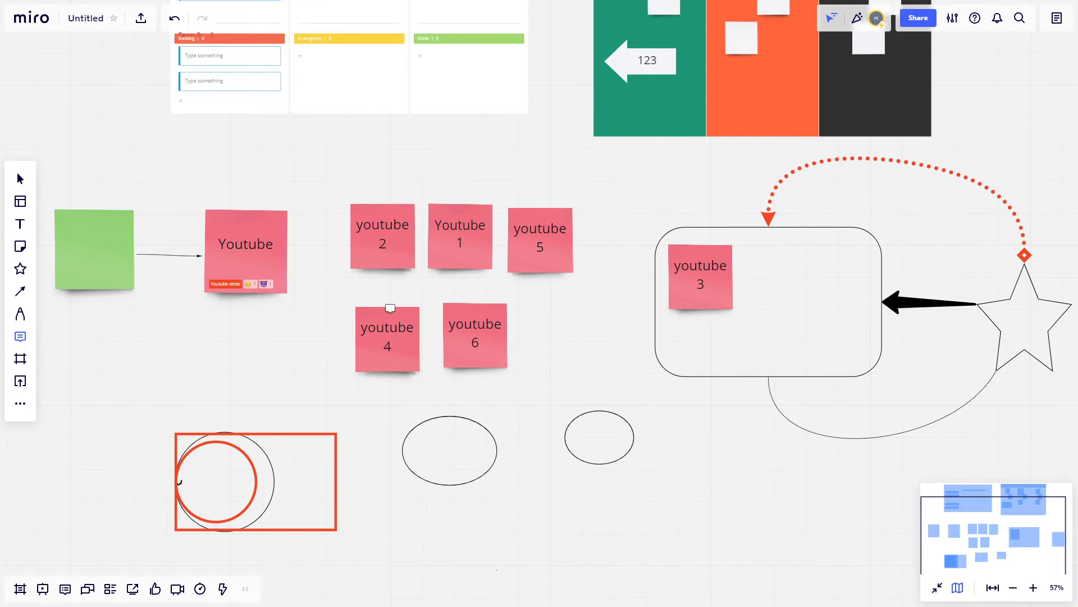
Post 'I AM NOT GOING TO MAKE IT!' with an imp emoji on MAKE YOUTUBE VIDEO; add an In progress card.
drag(741, 344, 383, 511)
drag(164, 243, 660, 359)
scroll(490, 253, up, 3)
scroll(490, 253, up, 3)
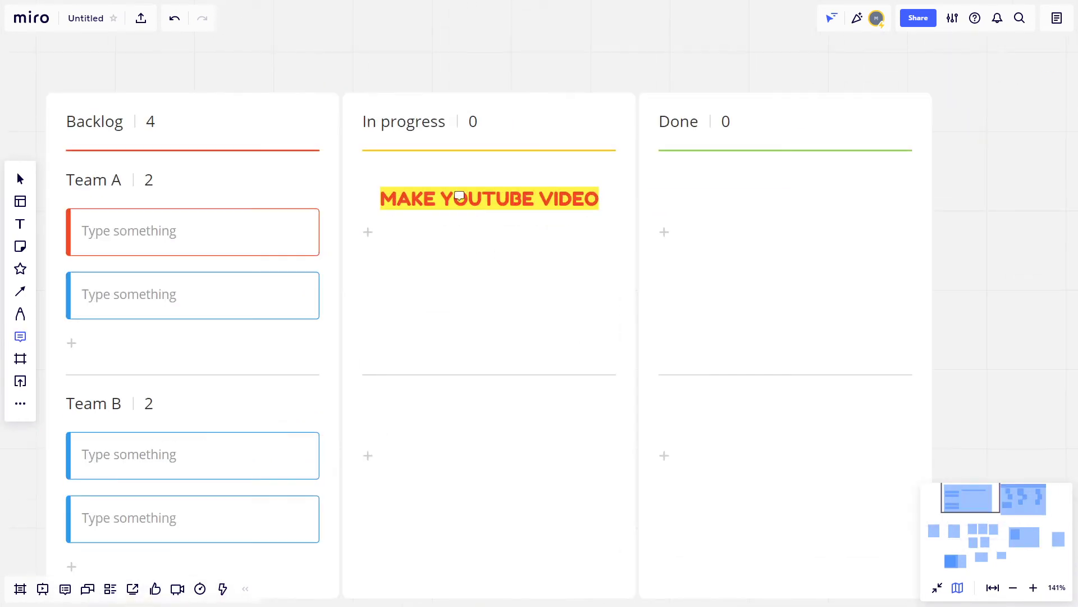
click(388, 189)
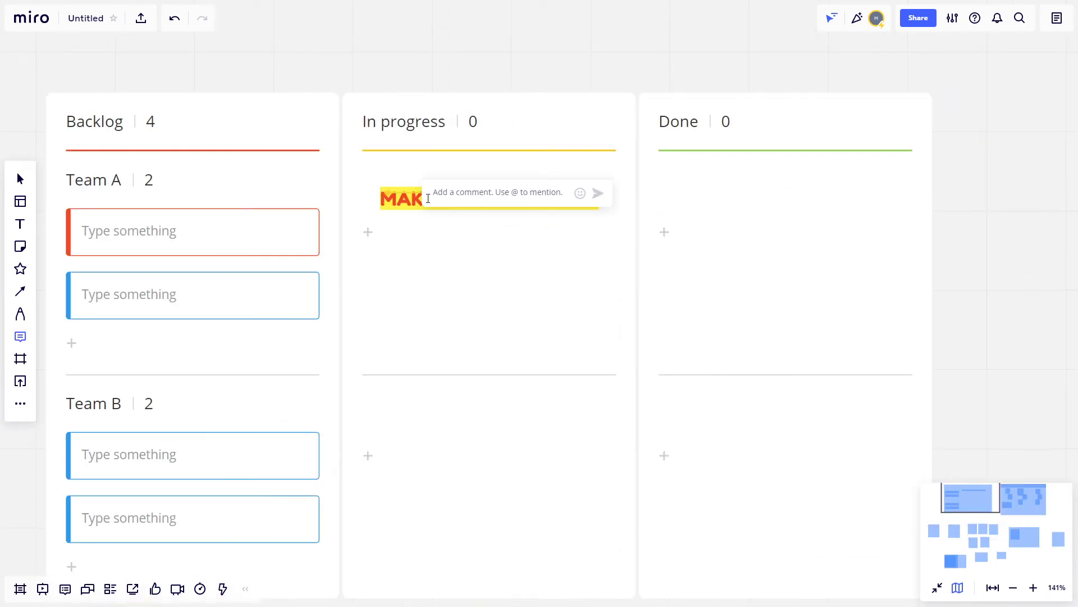
text(IA)
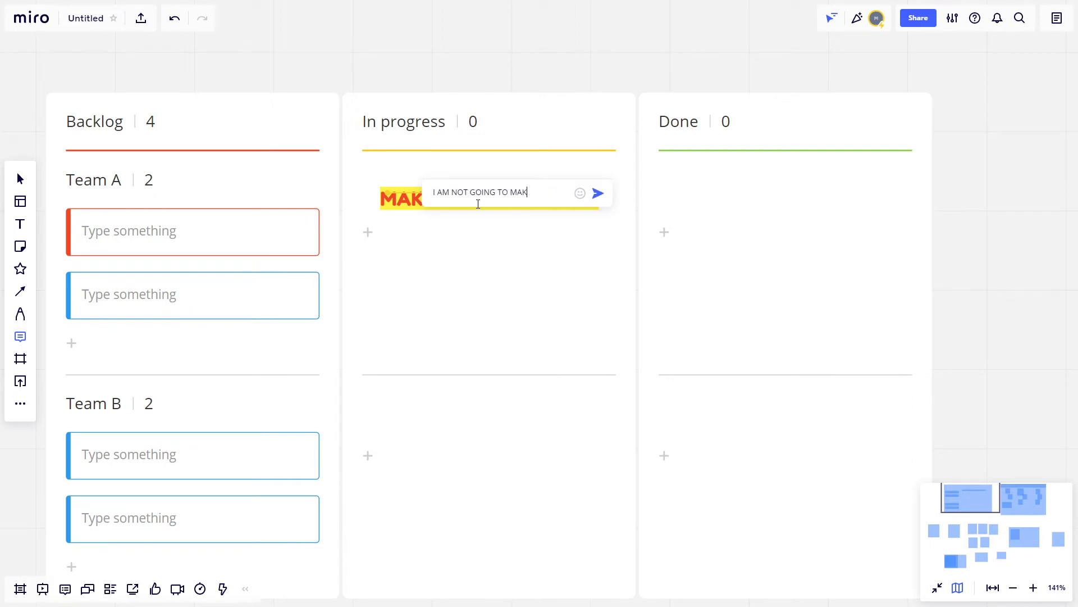
click(581, 193)
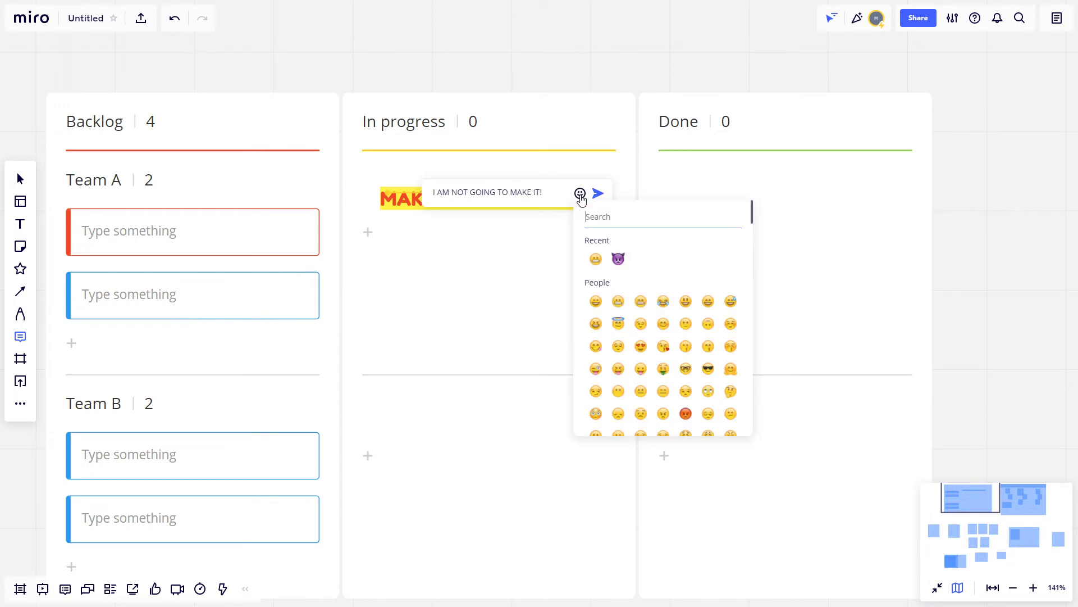
click(619, 255)
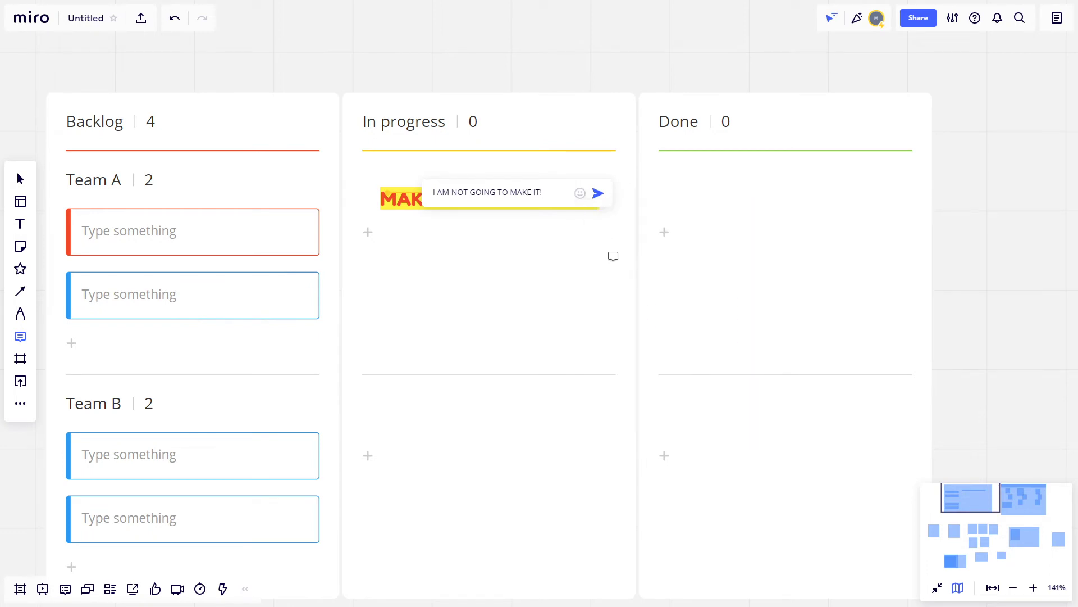
click(544, 233)
click(520, 270)
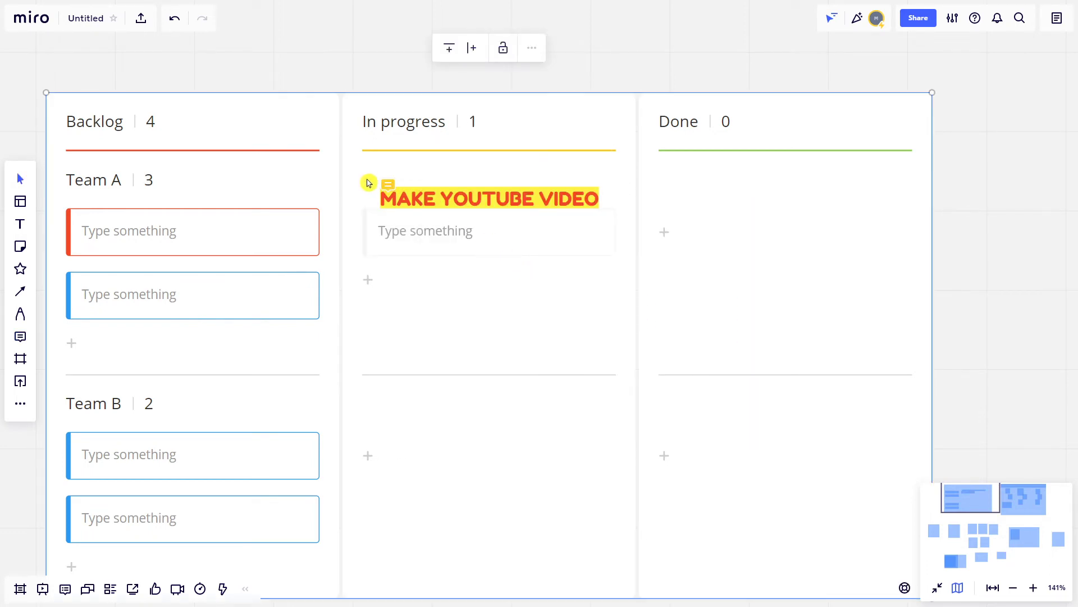
Reply 'YES YOU DO!' in the MAKE YOUTUBE VIDEO comment thread.
click(414, 203)
click(391, 186)
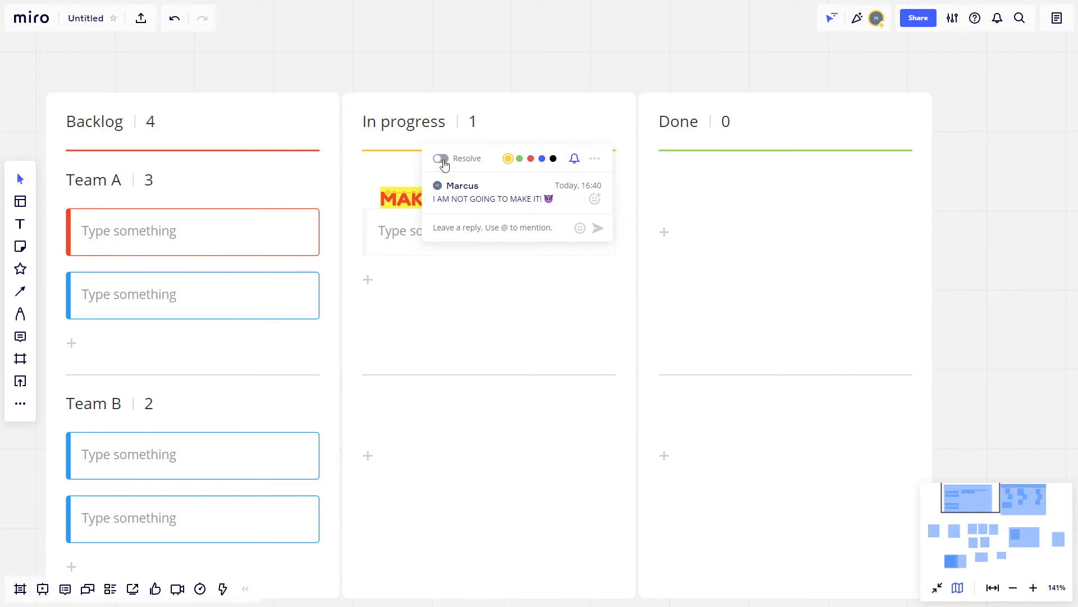
click(480, 230)
text(YES YOU DO)
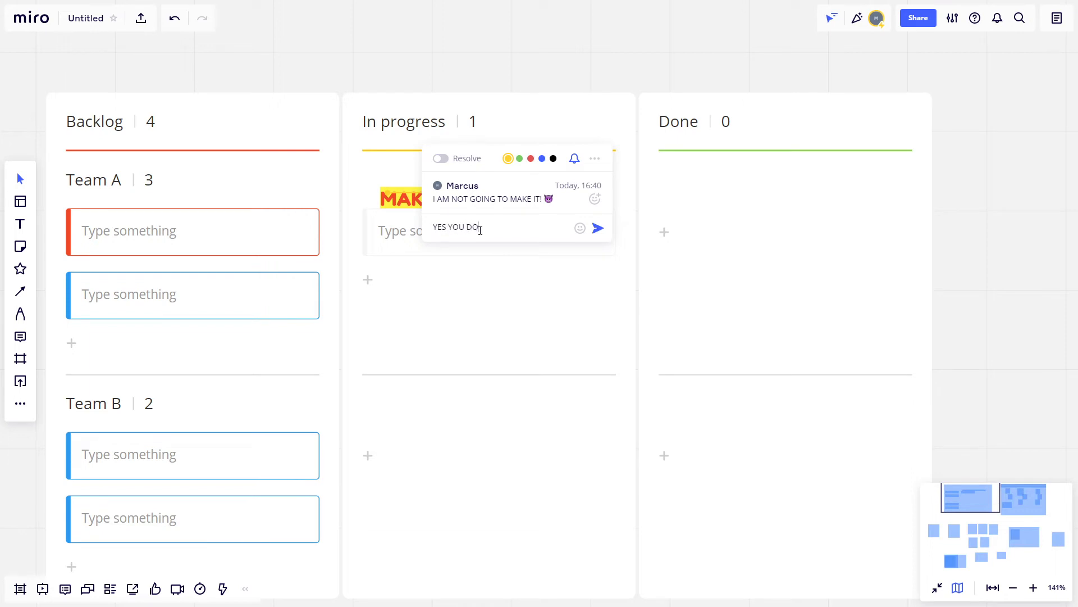
key(Return)
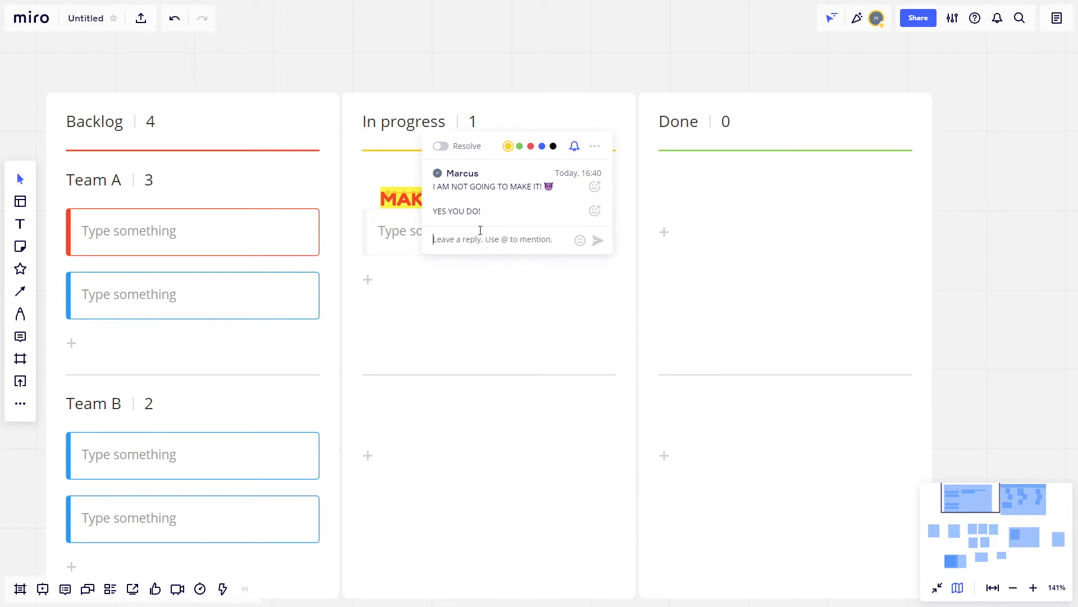
click(595, 211)
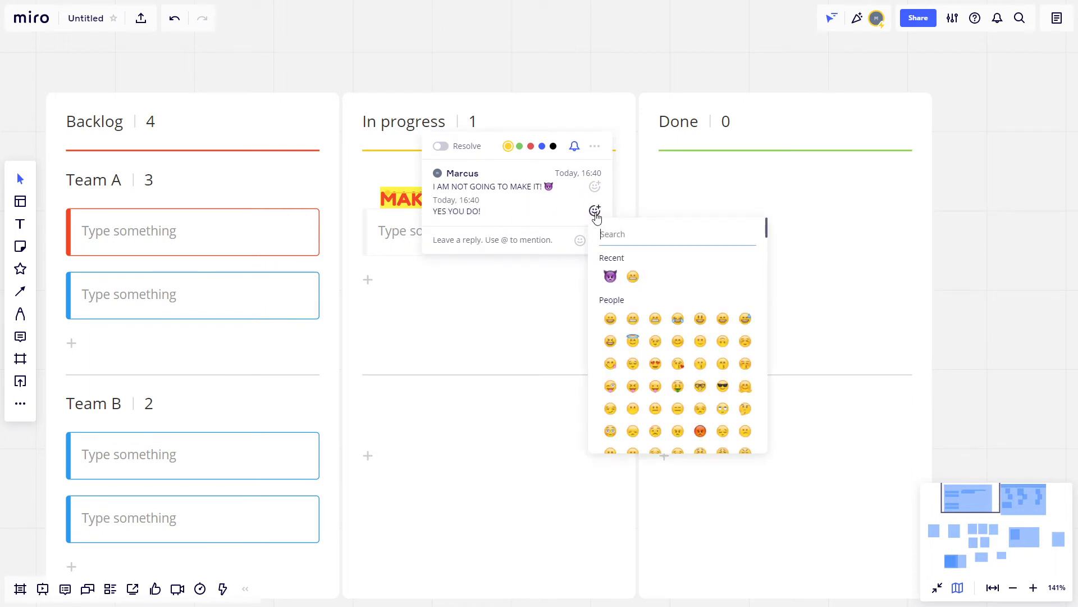
click(563, 208)
click(498, 251)
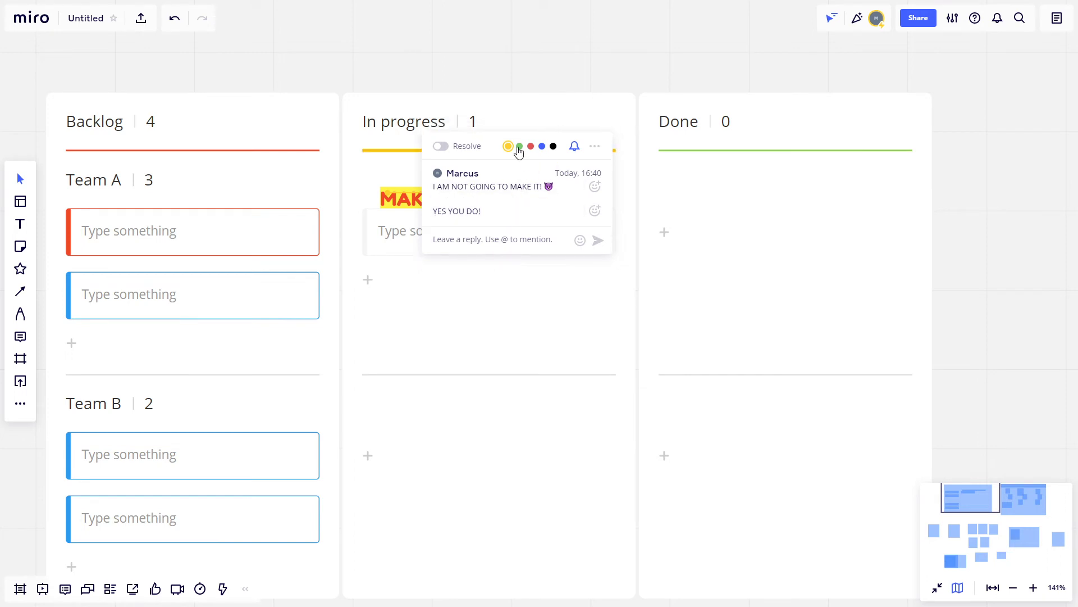
Toggle the thread's Resolve on and off, leaving it unresolved, and close it.
click(594, 149)
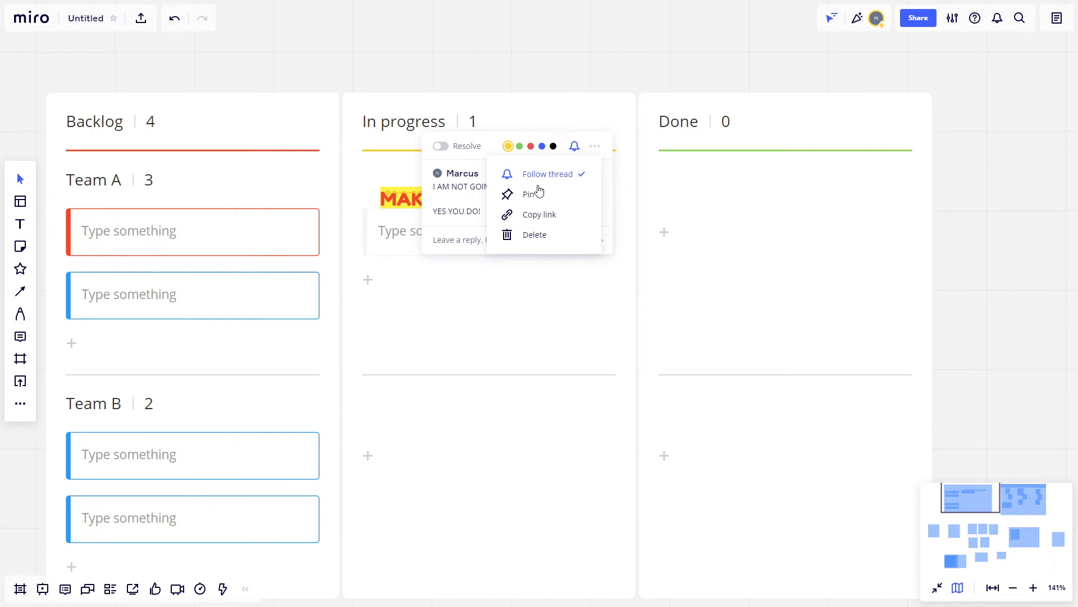
click(441, 148)
click(445, 149)
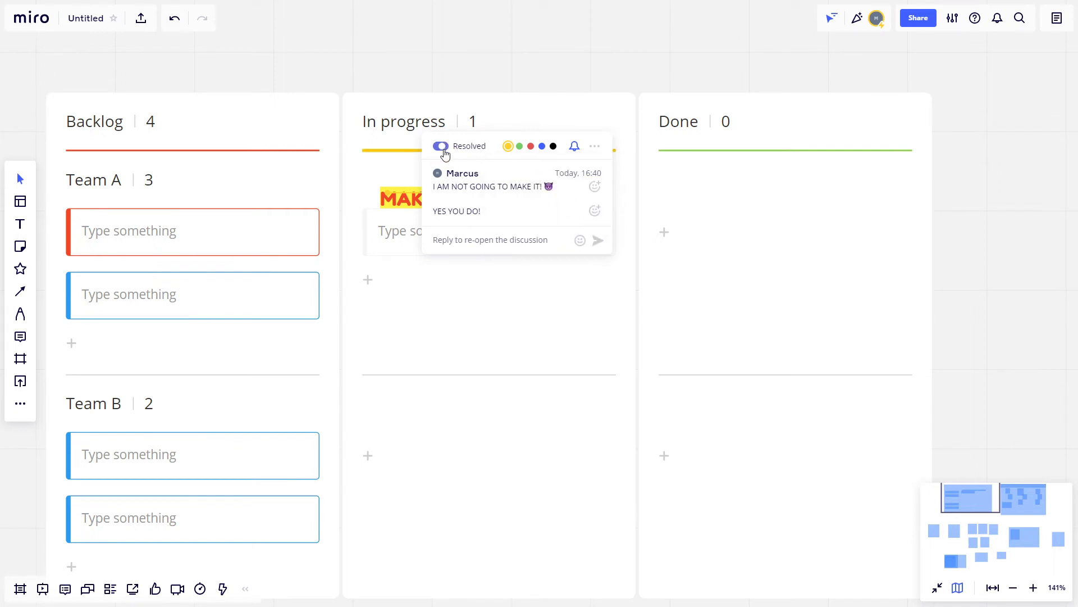
click(444, 150)
click(444, 150)
click(445, 150)
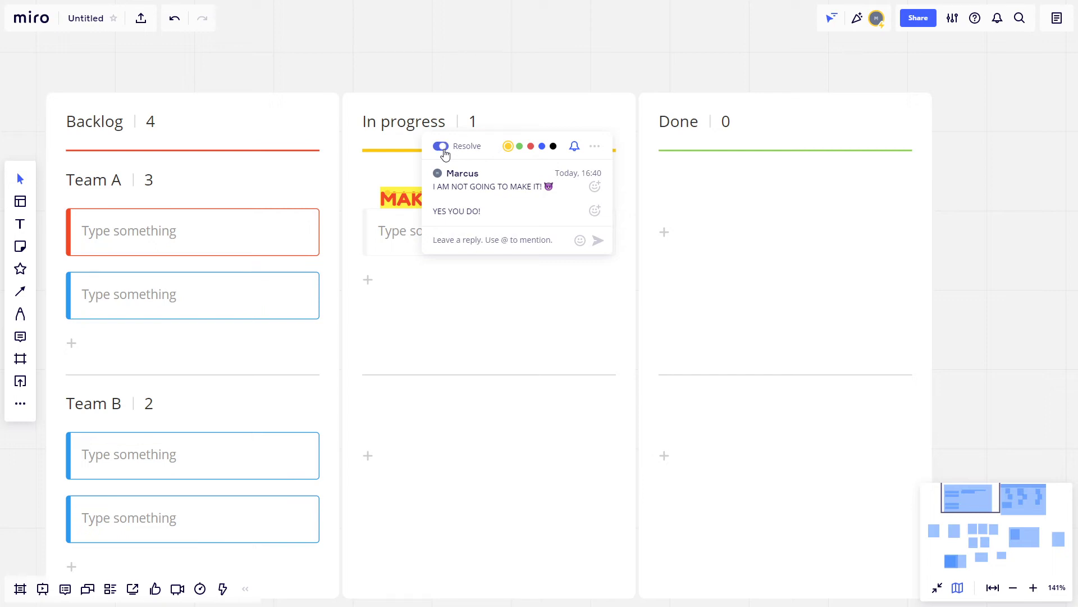
click(379, 179)
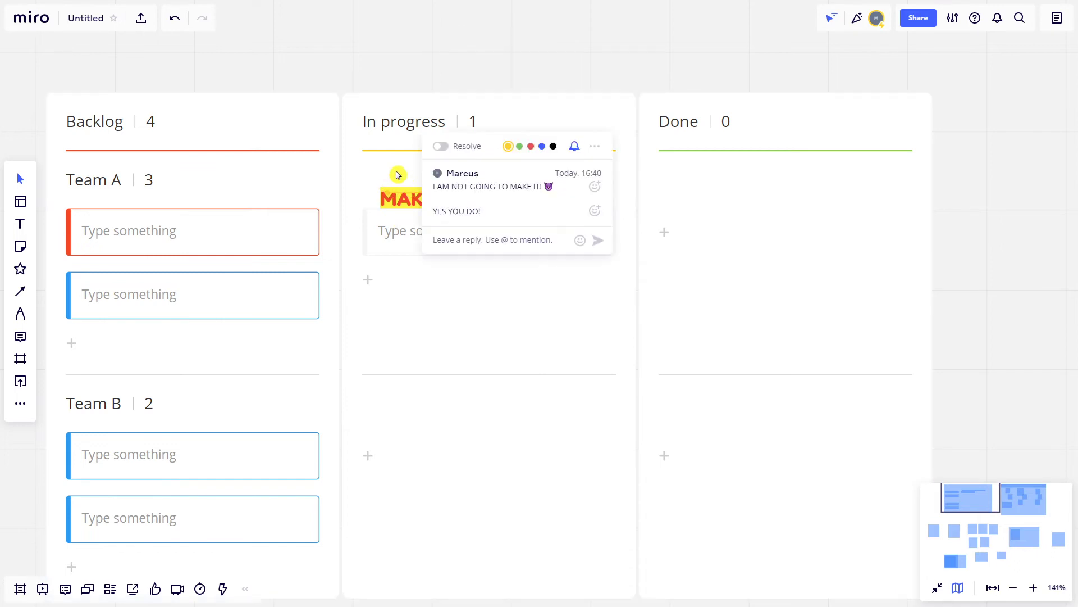
Dismiss the comment popup and zoom out to 71%, framing the kanban board above the sticky notes.
scroll(536, 293, down, 2)
mouse_move(540, 299)
mouse_down()
mouse_move(515, 241)
mouse_move(543, 290)
mouse_move(485, 288)
mouse_move(527, 304)
mouse_up()
click(551, 289)
scroll(642, 303, down, 5)
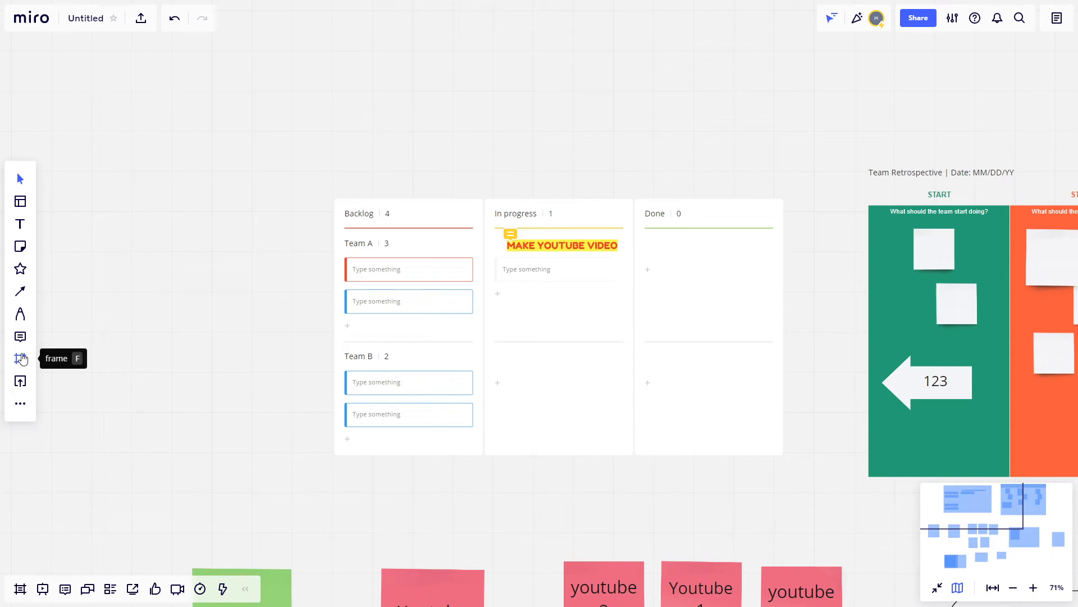
drag(133, 361, 375, 328)
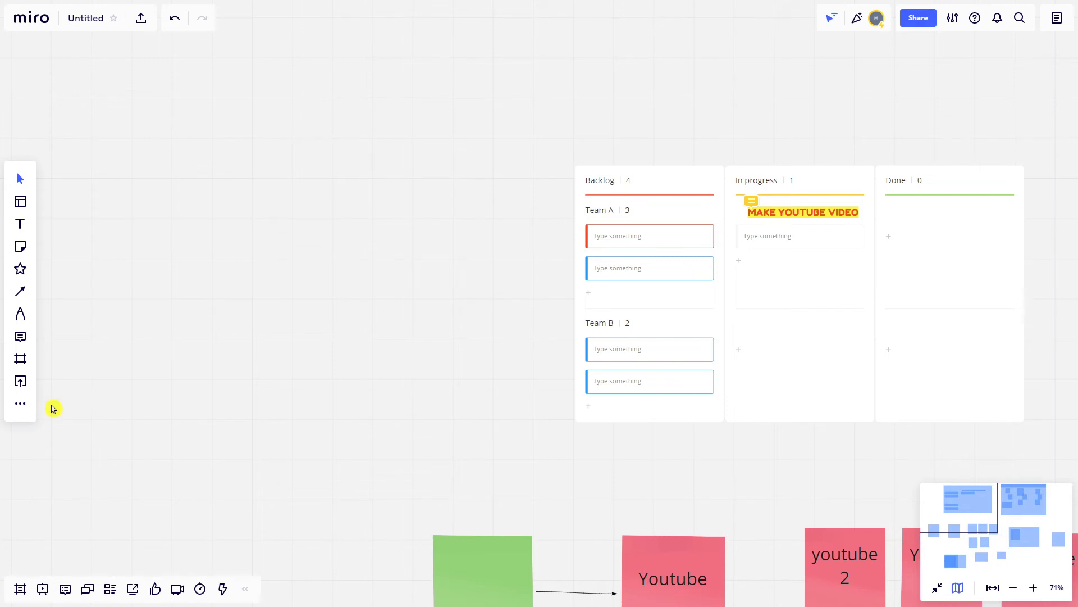
Draw a trial frame, delete it, and bring the stickies and shapes back into view.
click(20, 358)
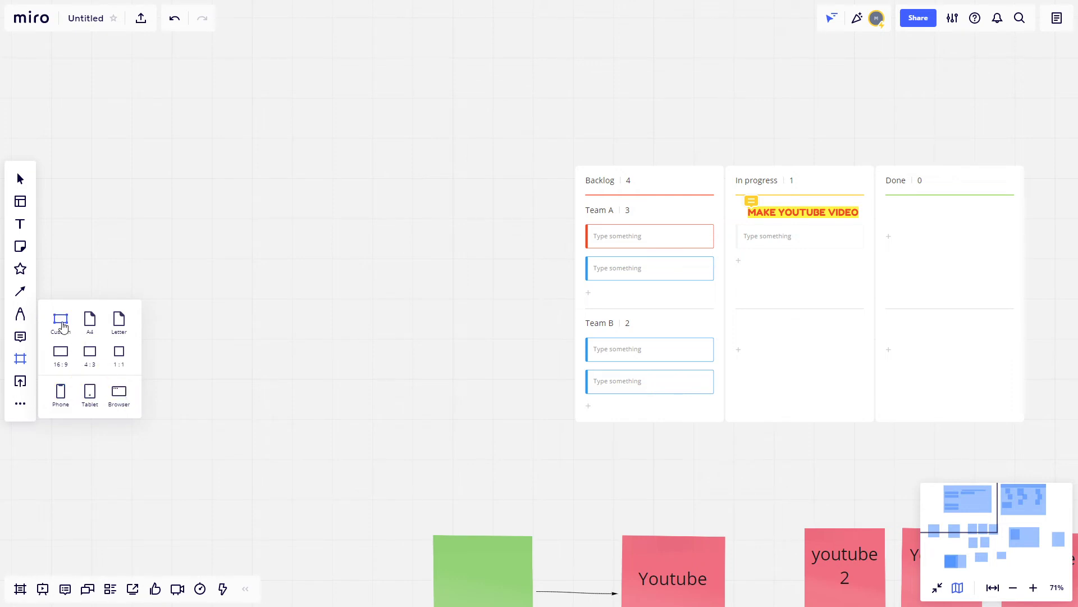
scroll(579, 444, down, 5)
drag(657, 465, 412, 384)
click(380, 371)
click(422, 386)
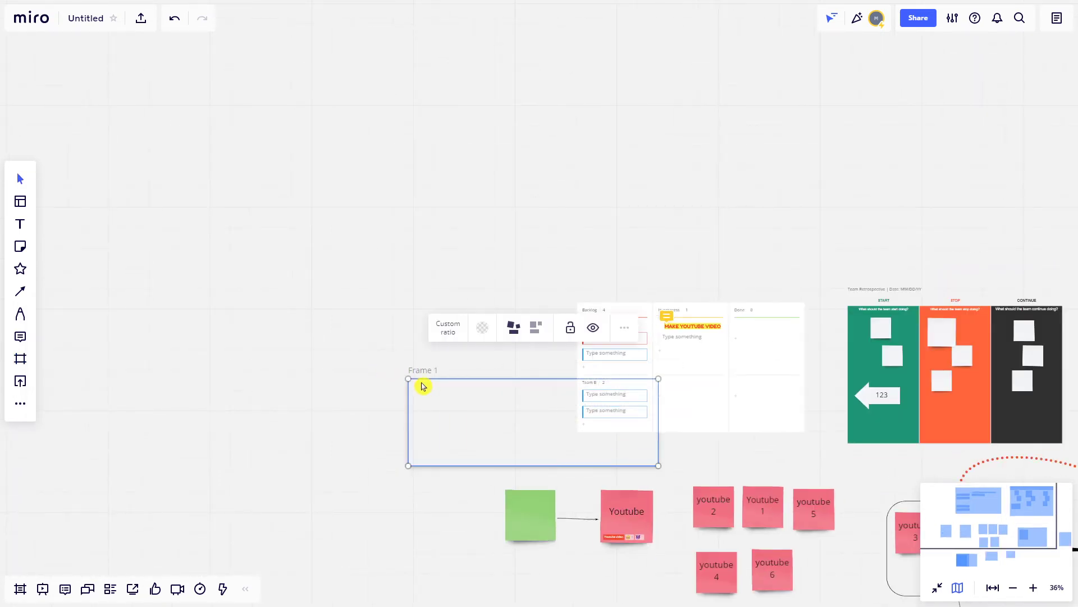
key(Delete)
drag(496, 417, 180, 133)
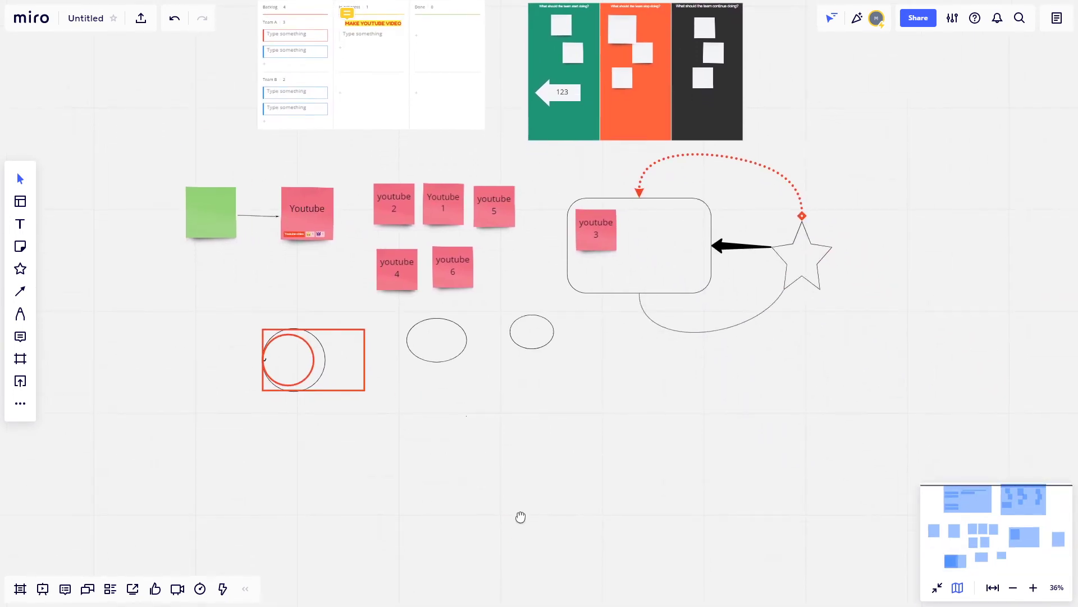
drag(521, 517, 514, 447)
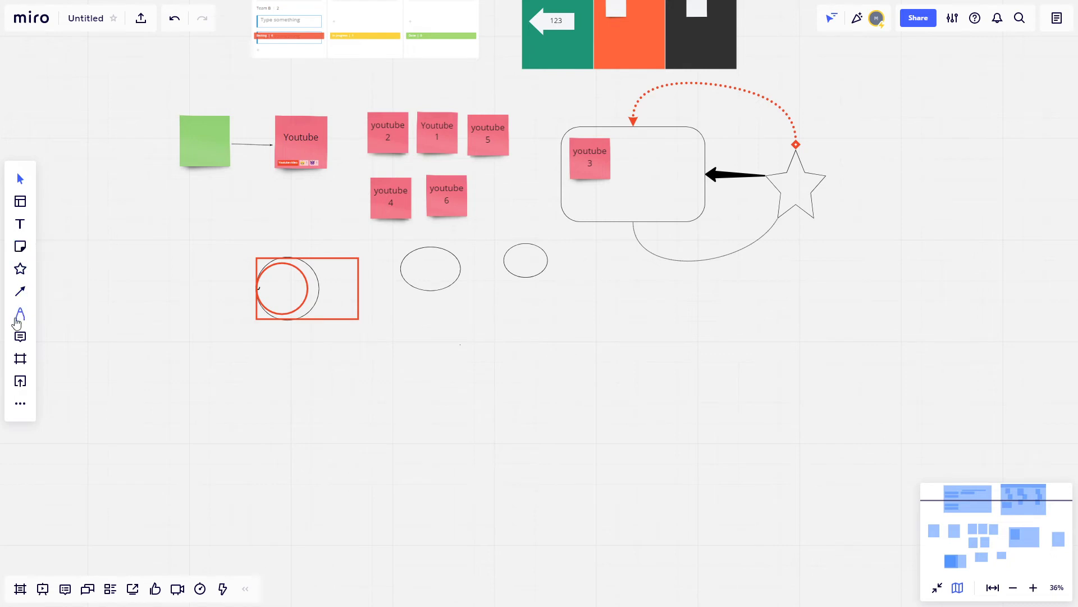
Add a 16:9 Frame 1, shrink it, and move it below the shapes.
click(20, 359)
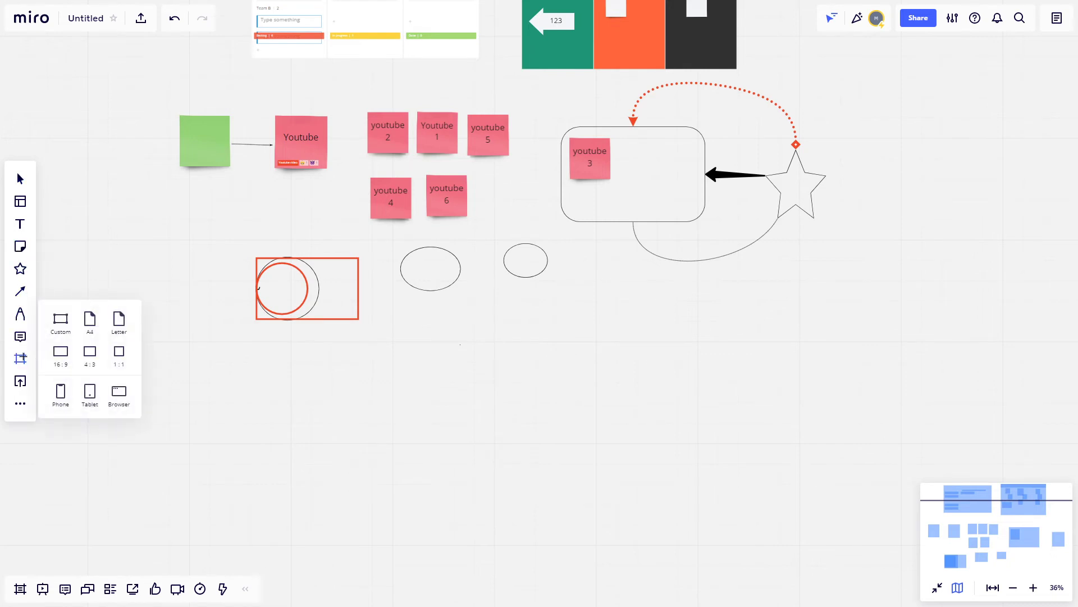
click(61, 354)
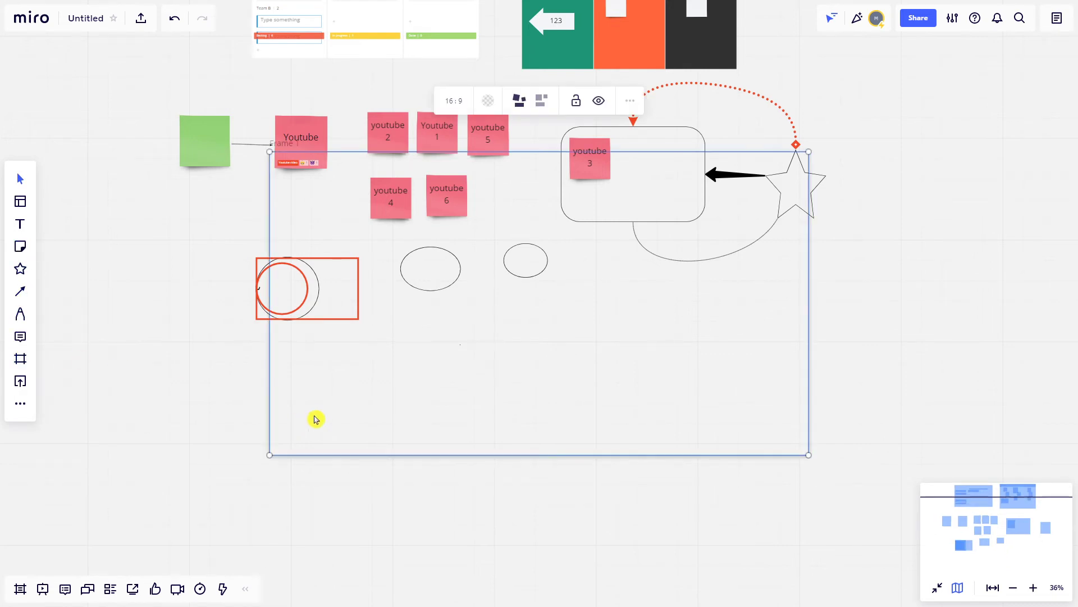
drag(269, 150, 562, 306)
drag(582, 357, 190, 404)
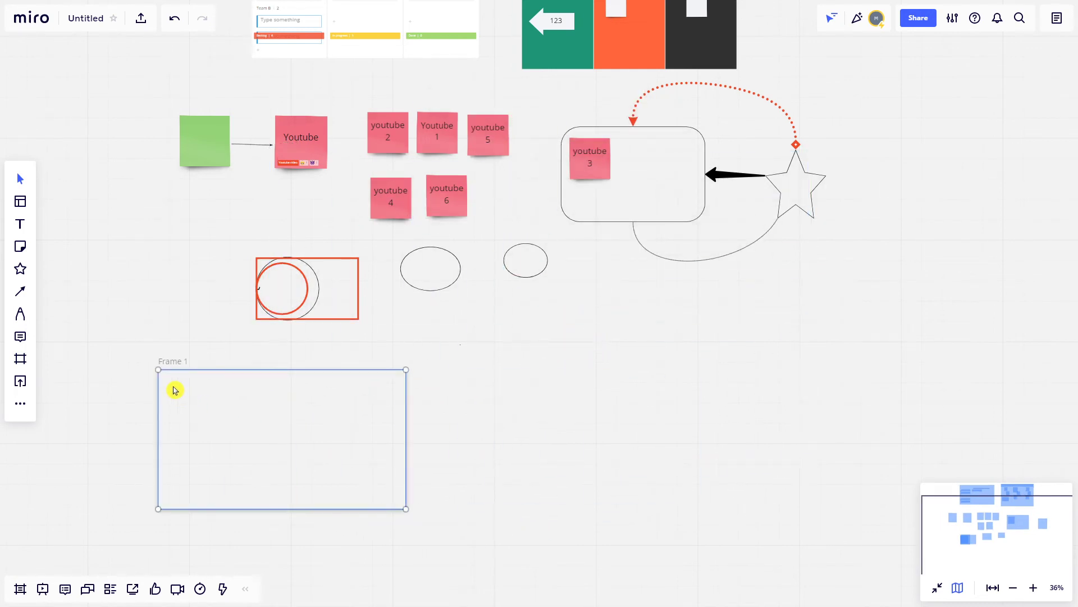
Add a phone-sized Frame 2 and a square Frame 3 to the right of Frame 1.
click(21, 360)
drag(66, 400, 592, 443)
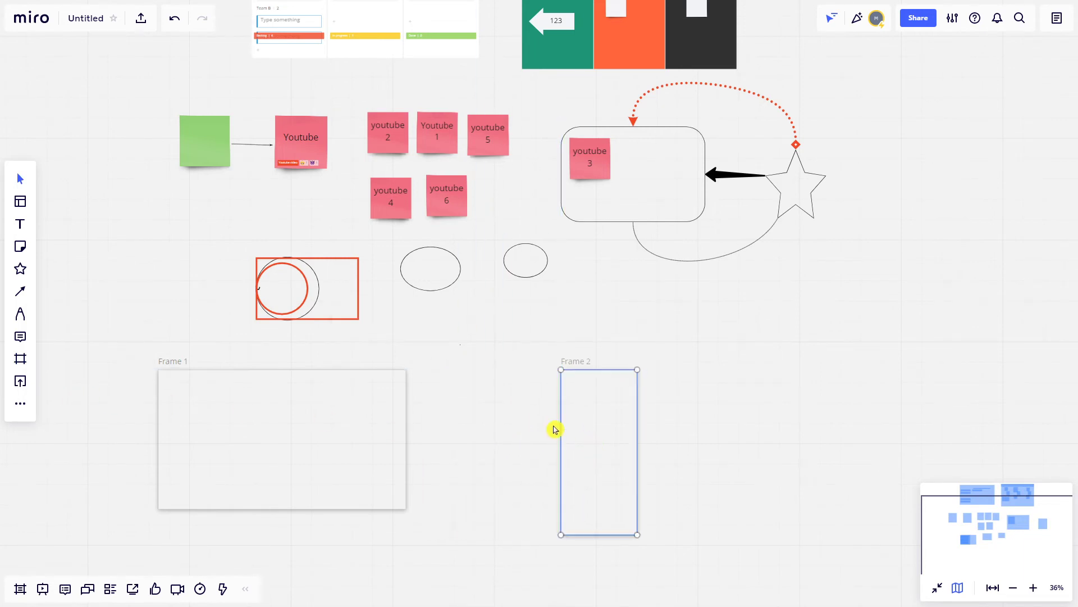
click(25, 365)
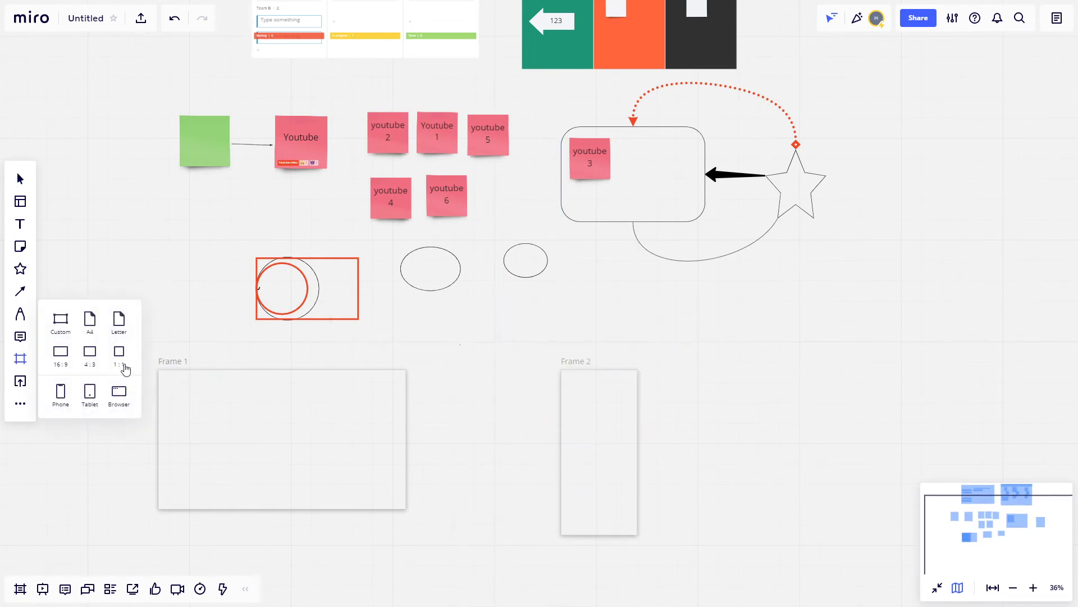
drag(122, 354, 784, 448)
scroll(570, 446, right, 3)
Line Frames 2 and 3 up beside Frame 1, then select the youtube 2 and Youtube 1 stickies.
click(508, 449)
click(494, 375)
drag(498, 378, 440, 374)
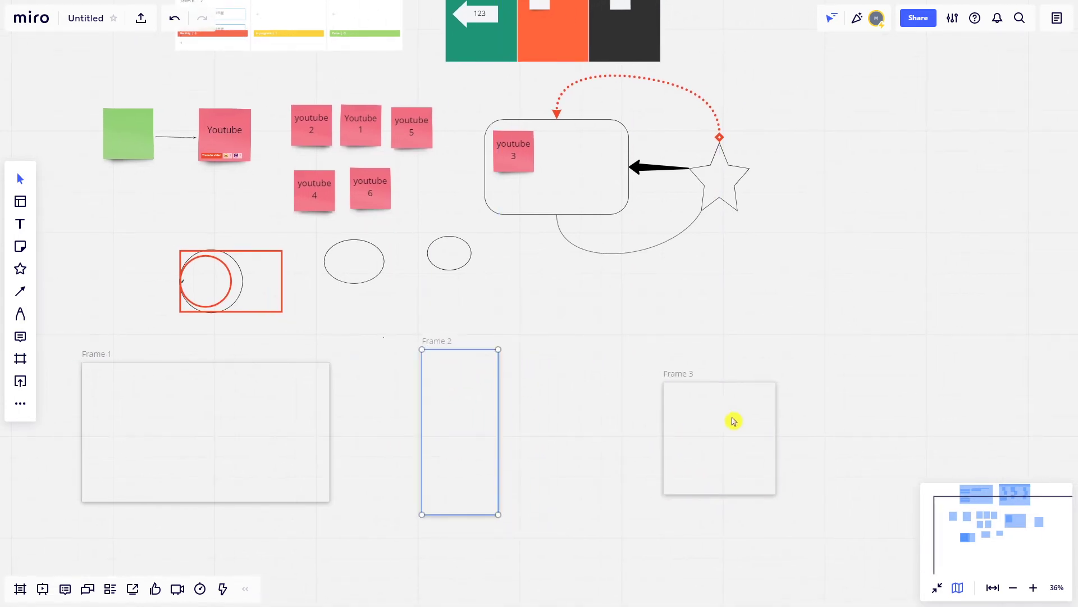
click(691, 412)
click(680, 408)
drag(691, 421, 574, 416)
drag(102, 308, 212, 327)
click(219, 412)
click(408, 158)
shift+click(457, 160)
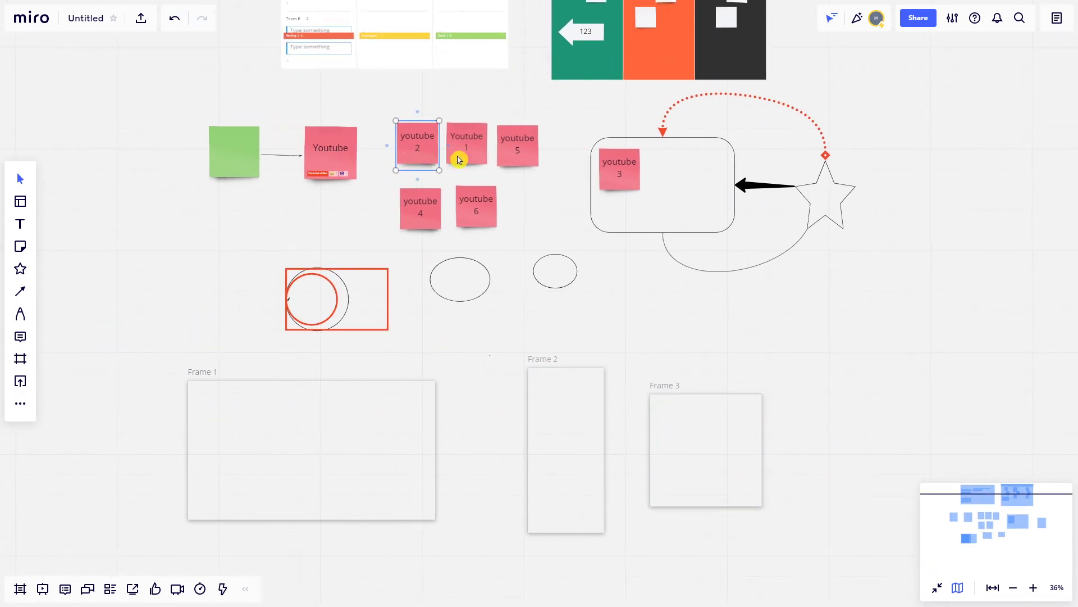
Add youtube 5 to the selection and drag all three stickies into Frame 1.
shift+click(505, 157)
drag(462, 158, 285, 455)
click(212, 399)
mouse_move(212, 400)
mouse_down()
mouse_move(198, 409)
mouse_move(204, 429)
mouse_move(185, 421)
mouse_move(205, 385)
mouse_move(196, 413)
mouse_up()
Shift Frame 1 and its three stickies further to the right.
click(174, 392)
drag(132, 395, 269, 338)
scroll(381, 387, up, 3)
scroll(381, 386, up, 2)
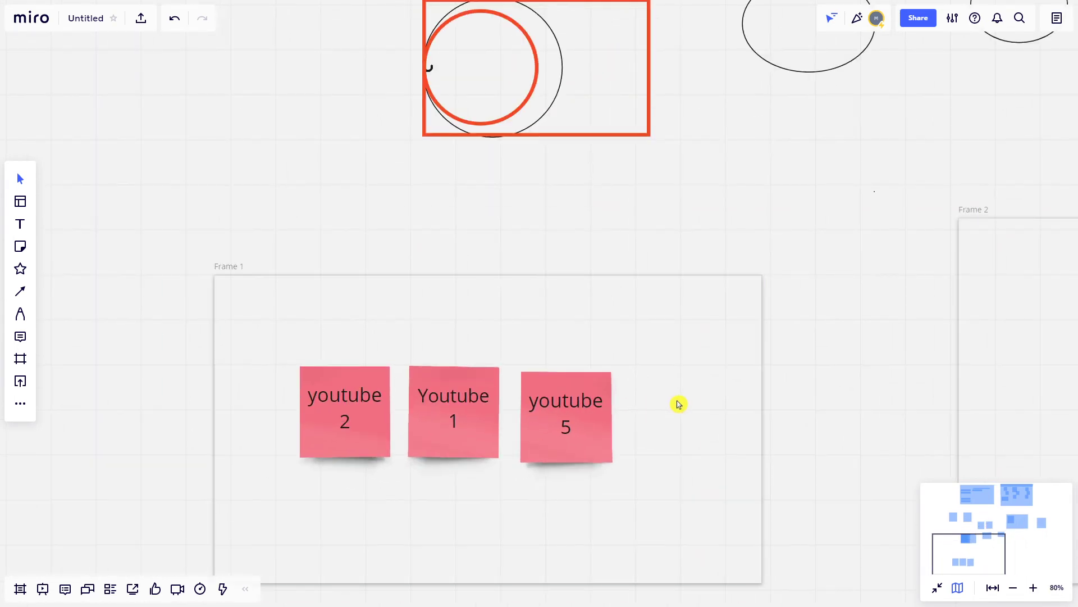
drag(746, 281, 500, 243)
drag(667, 277, 530, 277)
drag(522, 219, 681, 266)
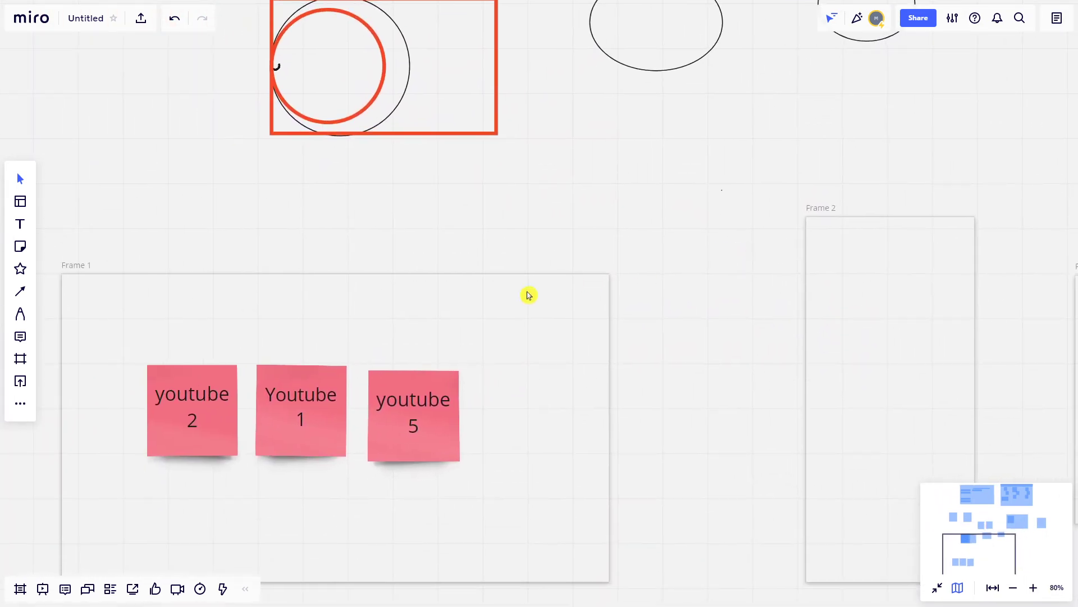
drag(481, 284, 552, 293)
drag(173, 310, 170, 281)
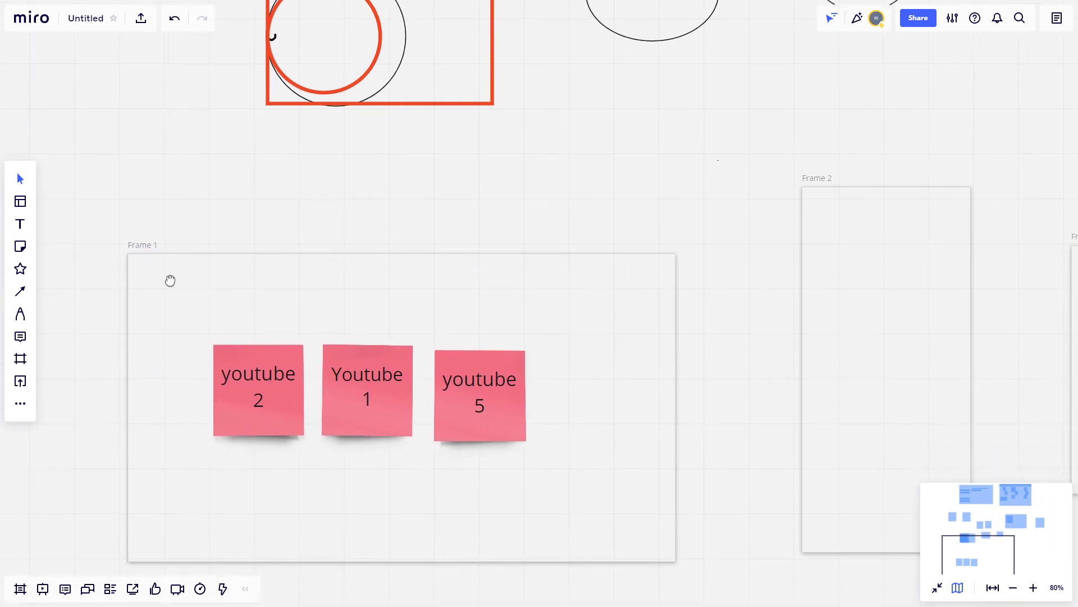
Line up Frame 1's stickies in a grid row along its top-left.
click(143, 248)
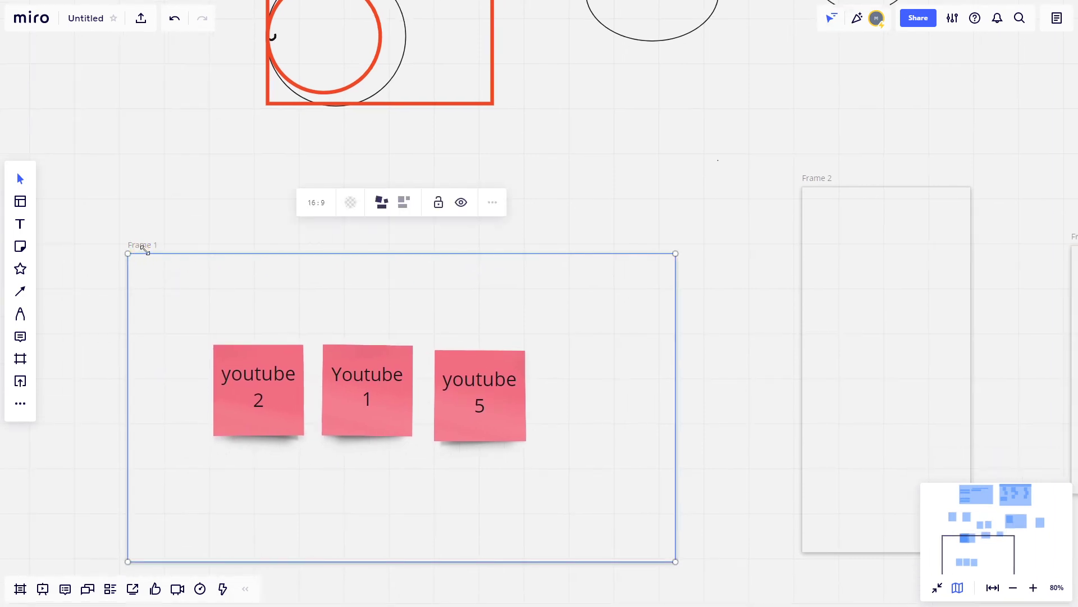
click(200, 230)
click(491, 349)
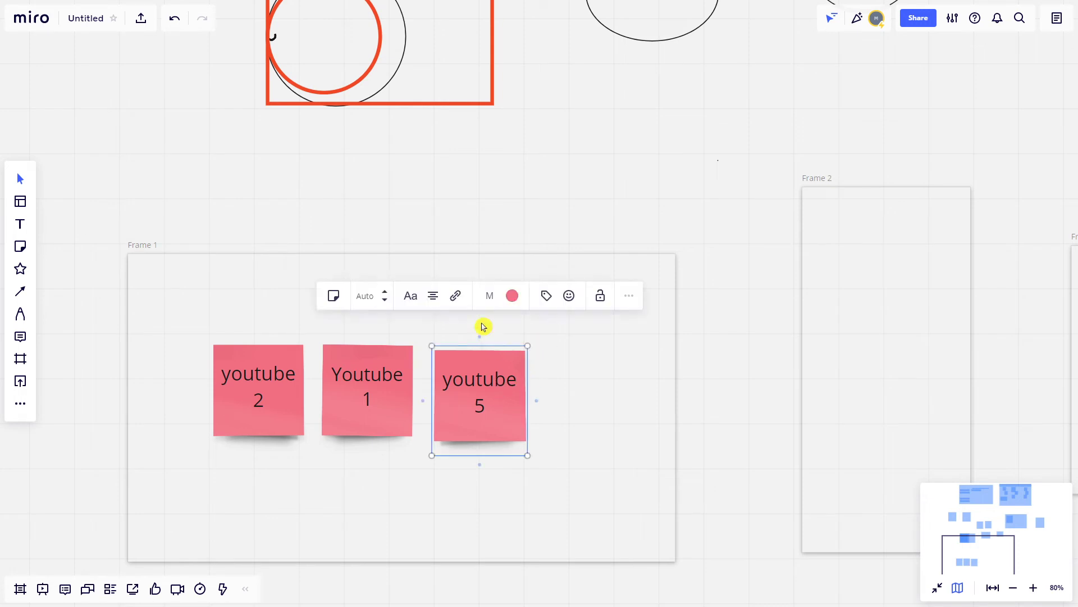
click(188, 324)
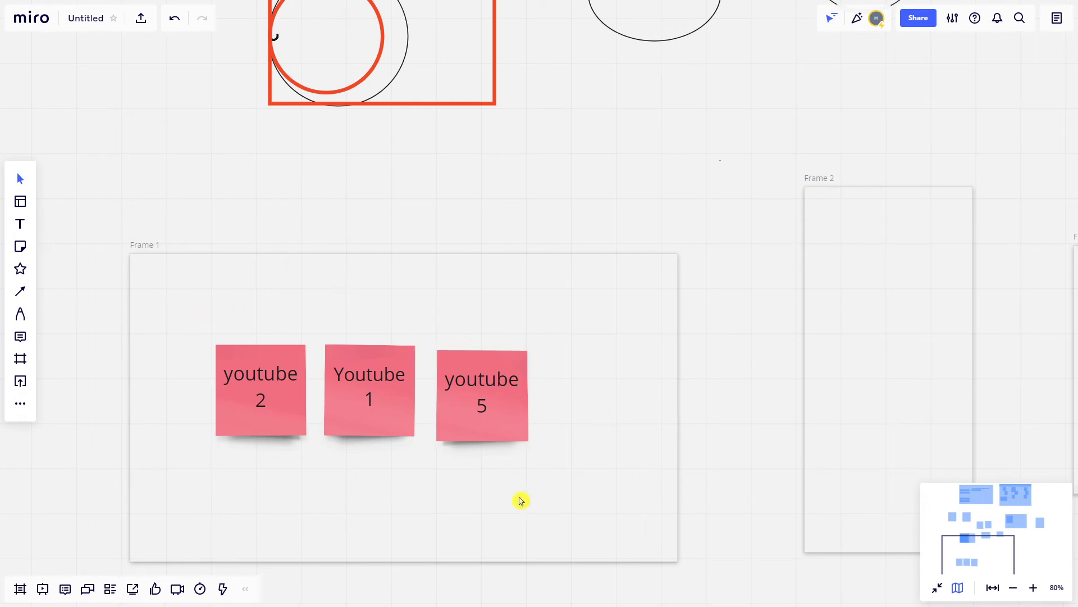
drag(542, 490, 504, 490)
drag(248, 474, 342, 450)
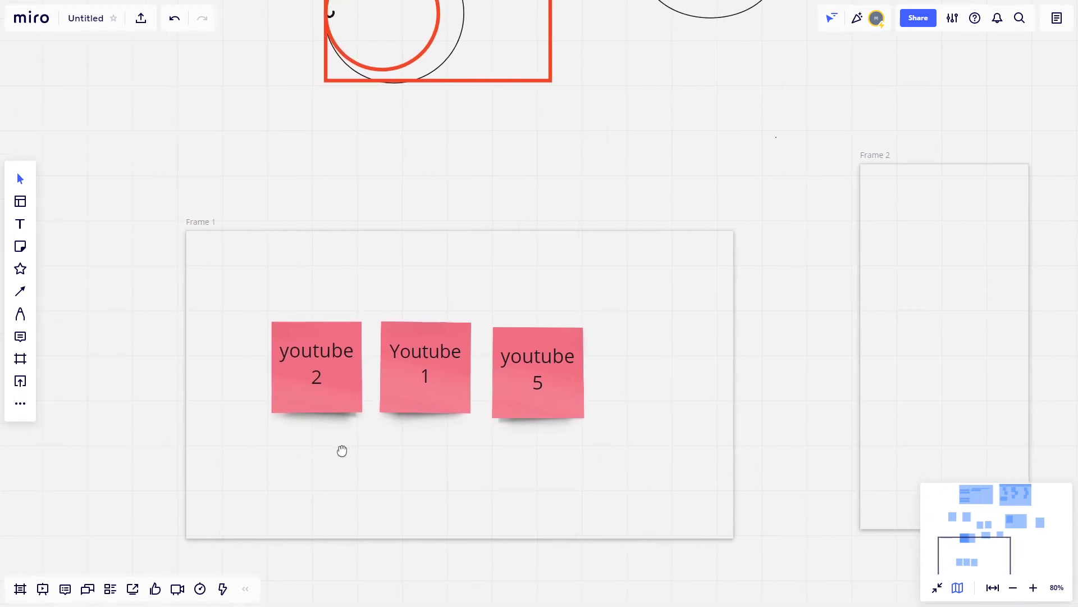
click(212, 227)
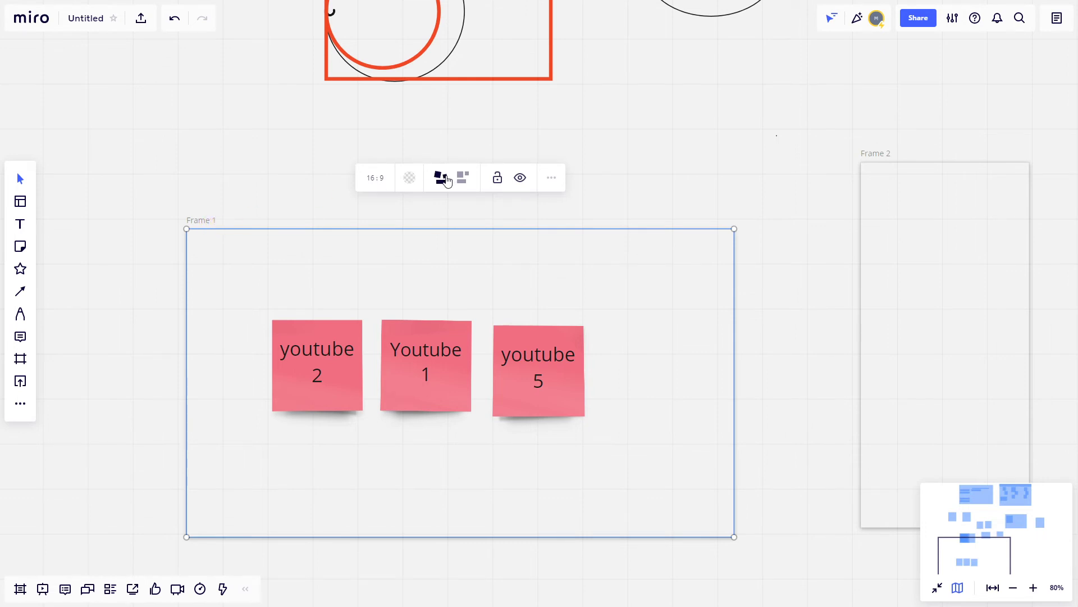
click(464, 179)
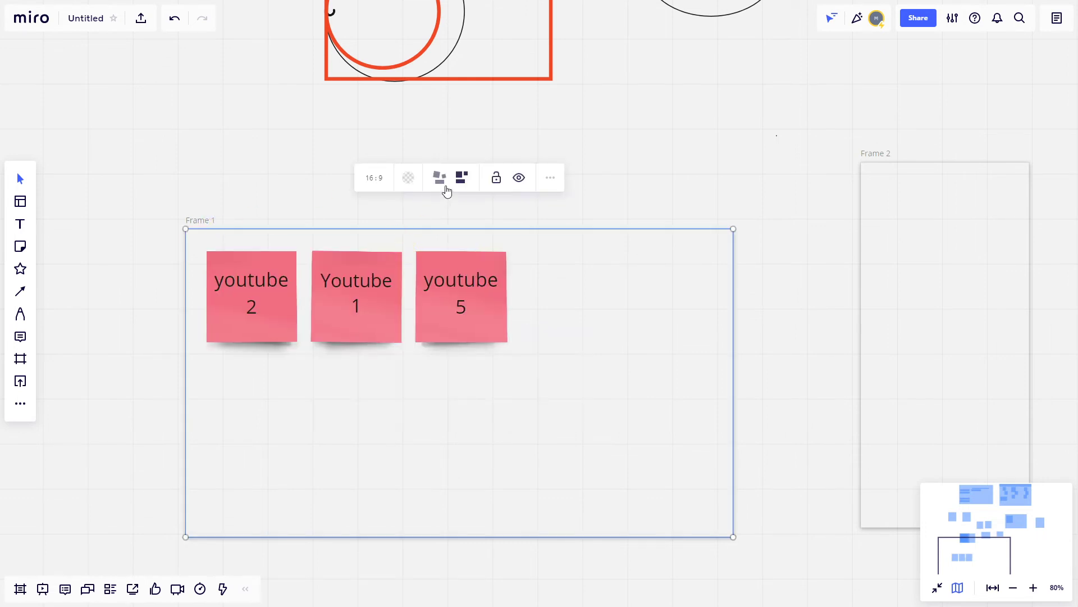
click(553, 258)
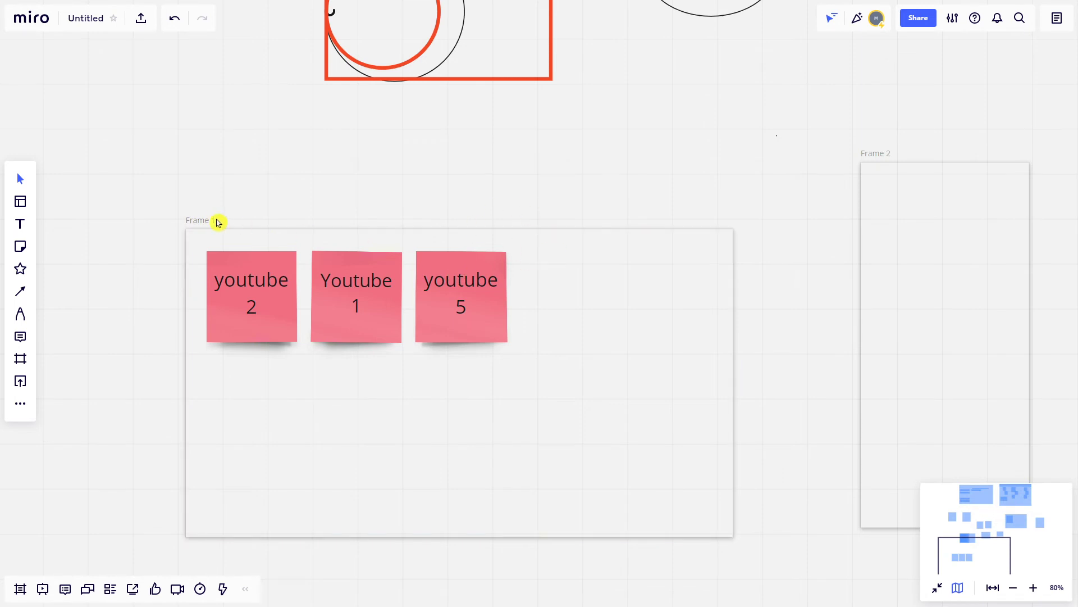
Check Frame 1's more options, then align the small ellipse level with its neighbour.
click(202, 220)
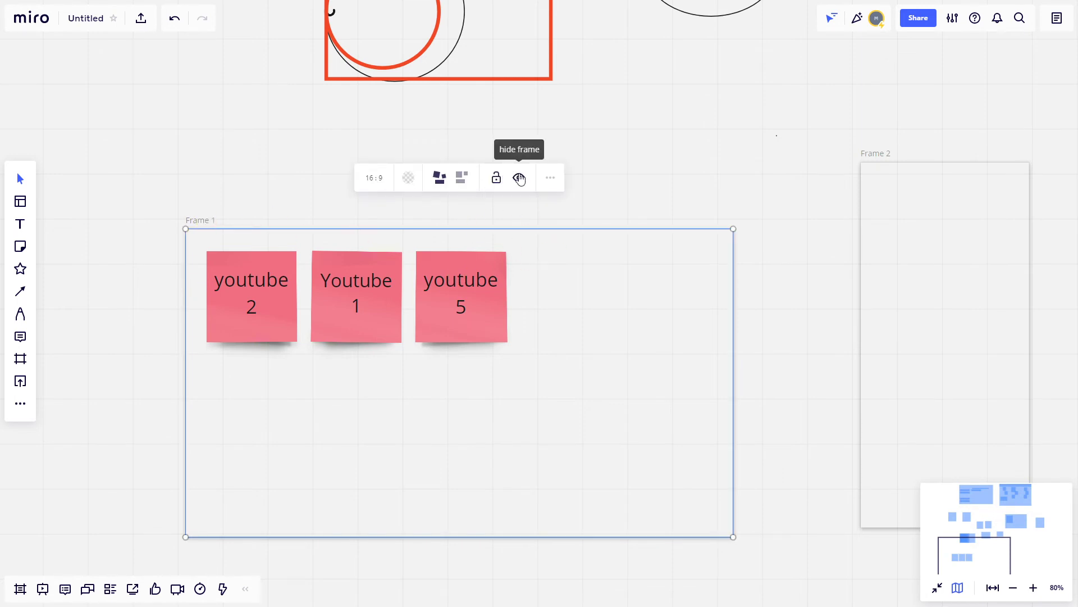
click(551, 178)
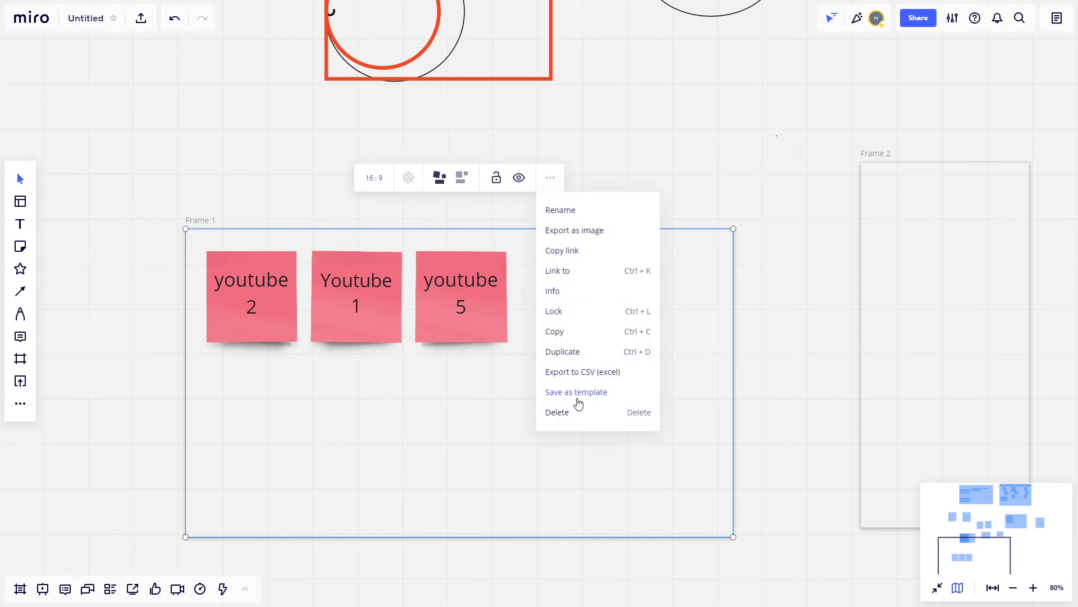
click(450, 413)
click(441, 402)
scroll(437, 397, down, 5)
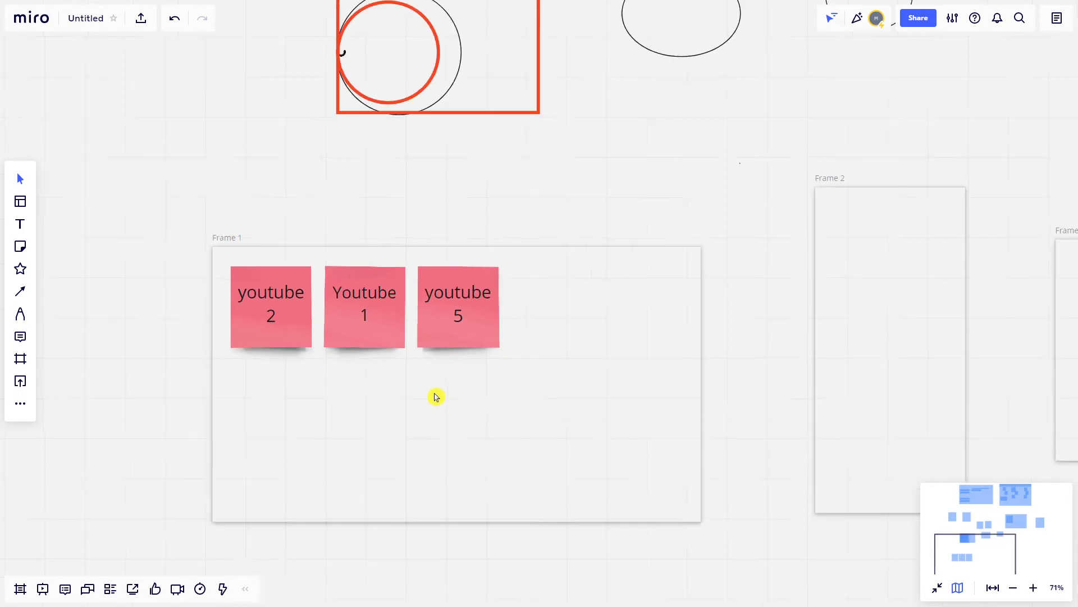
mouse_move(622, 211)
mouse_down()
mouse_move(570, 363)
mouse_move(614, 219)
mouse_up()
drag(565, 276, 486, 529)
Zoom in on the kanban board.
scroll(451, 284, up, 1)
scroll(451, 285, up, 1)
click(391, 279)
drag(382, 317, 433, 363)
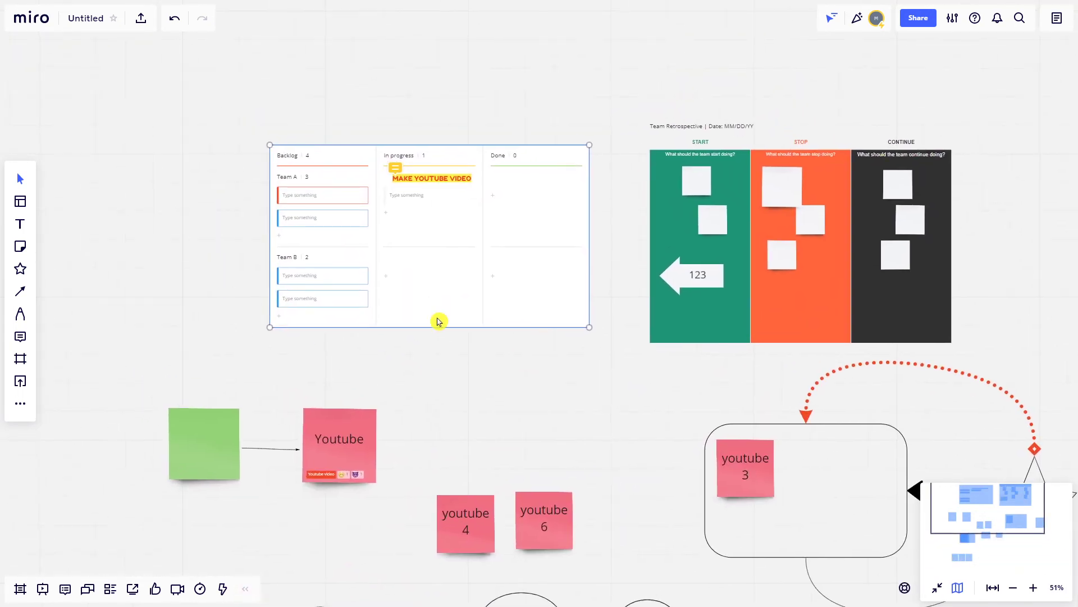
drag(430, 318, 510, 376)
scroll(510, 376, up, 2)
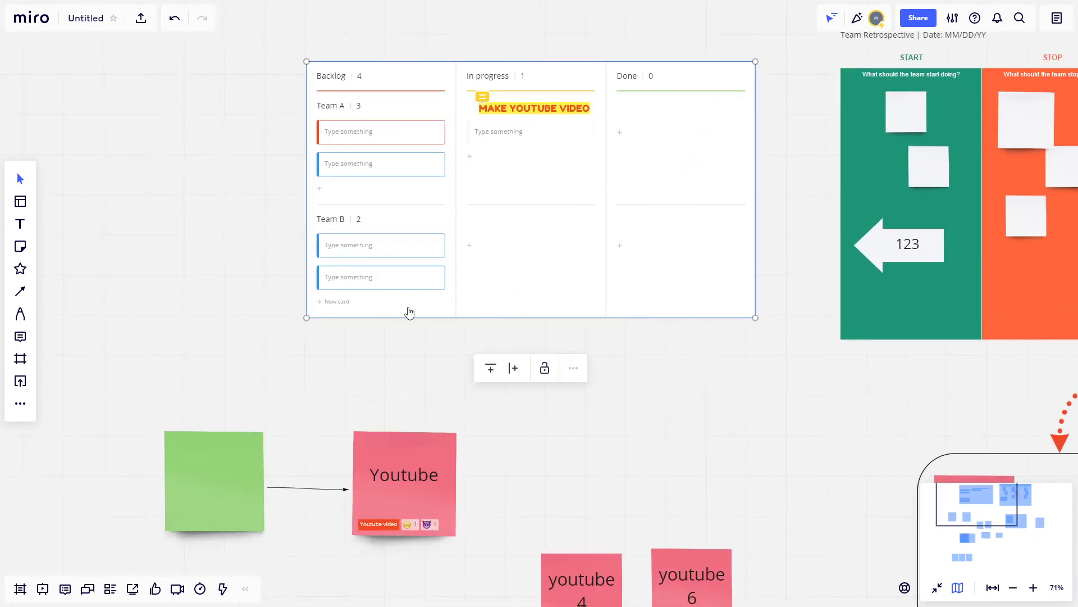
drag(405, 301, 529, 428)
scroll(487, 360, up, 2)
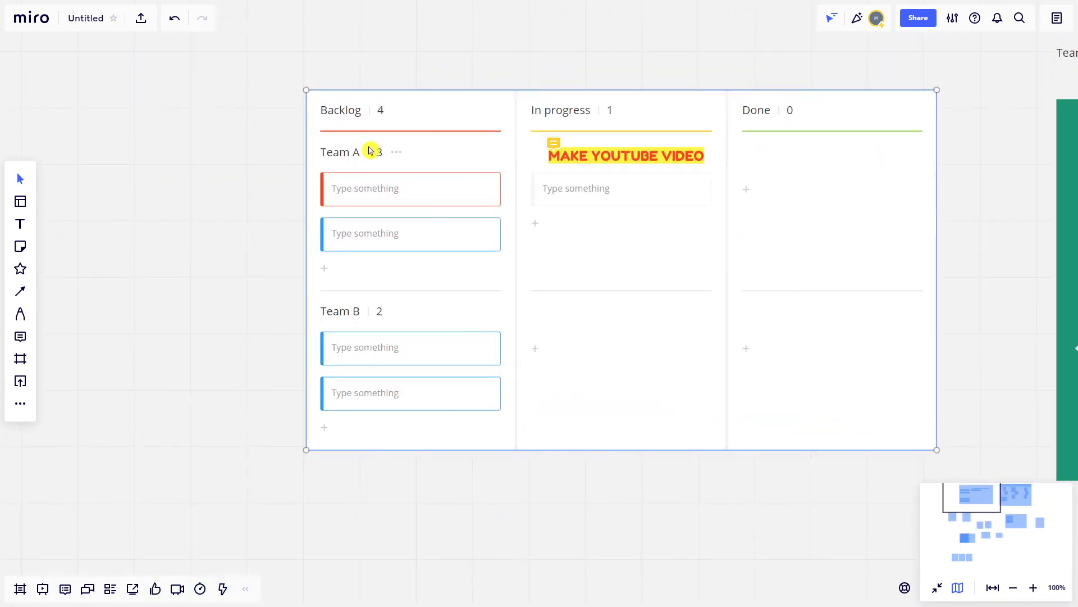
Drag the red Team A card from Backlog into the In progress column.
click(330, 137)
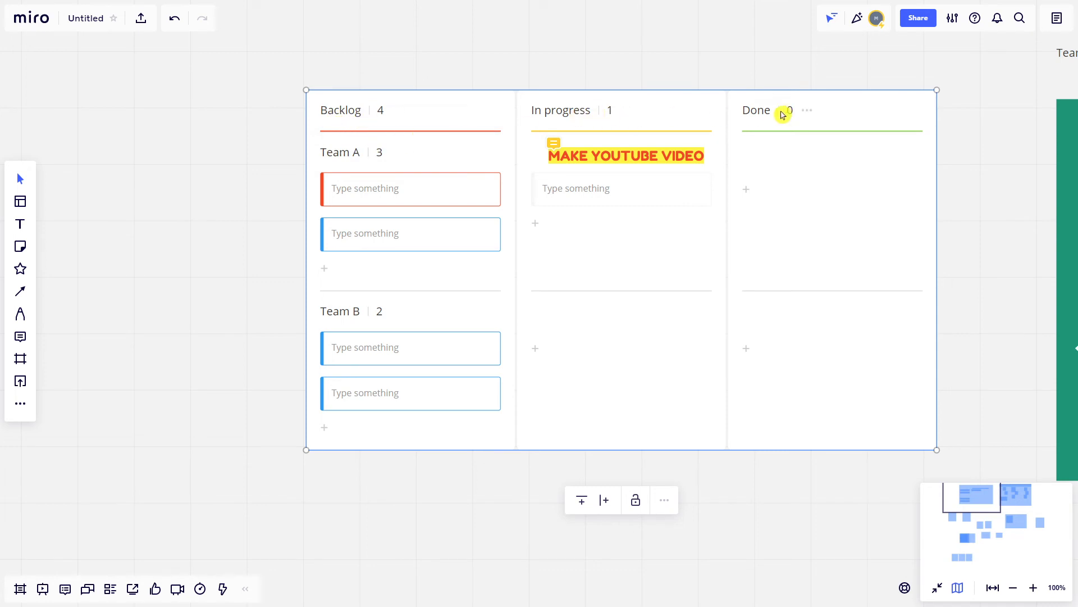
drag(393, 181, 595, 224)
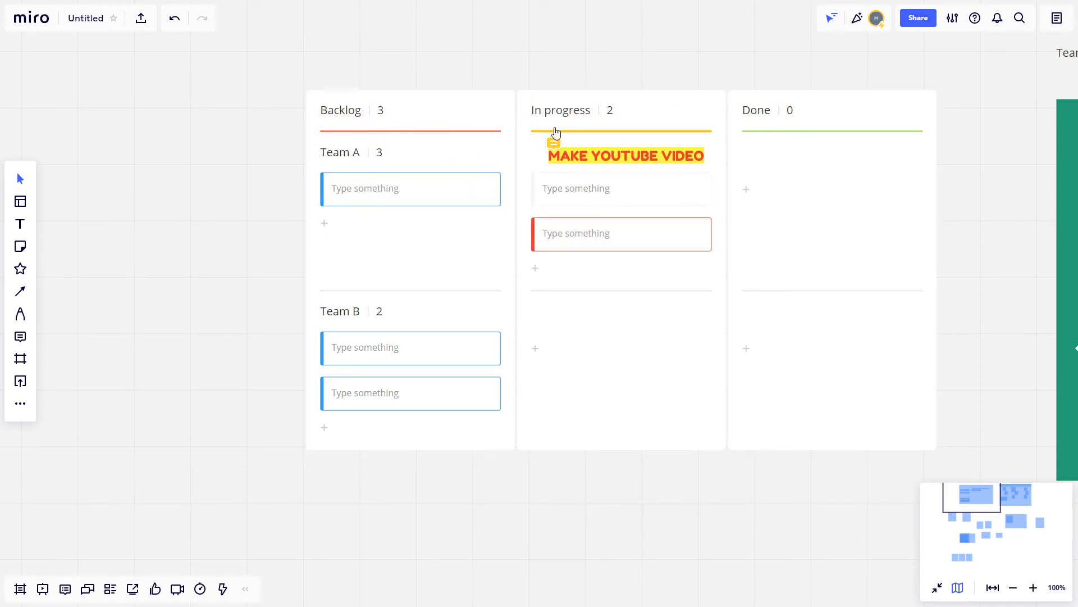
click(627, 113)
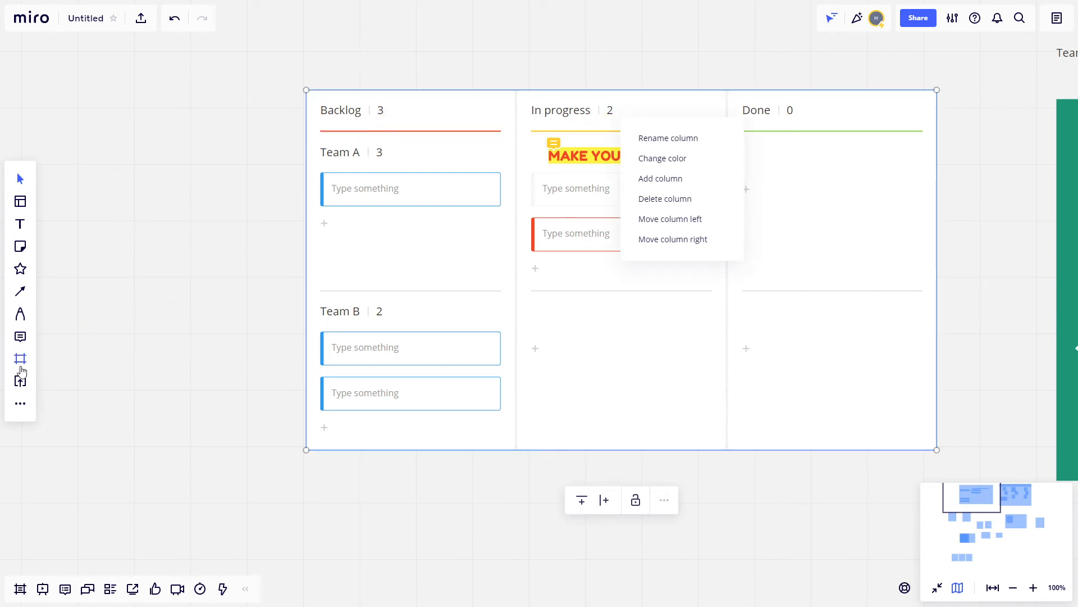
click(403, 253)
click(393, 189)
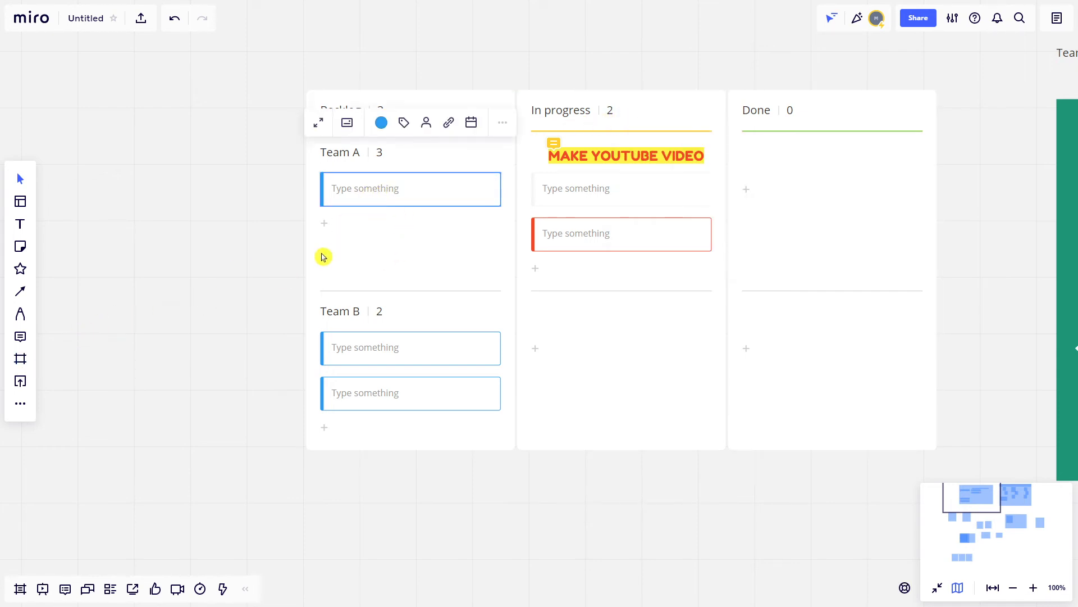
drag(281, 287, 255, 147)
scroll(291, 243, down, 3)
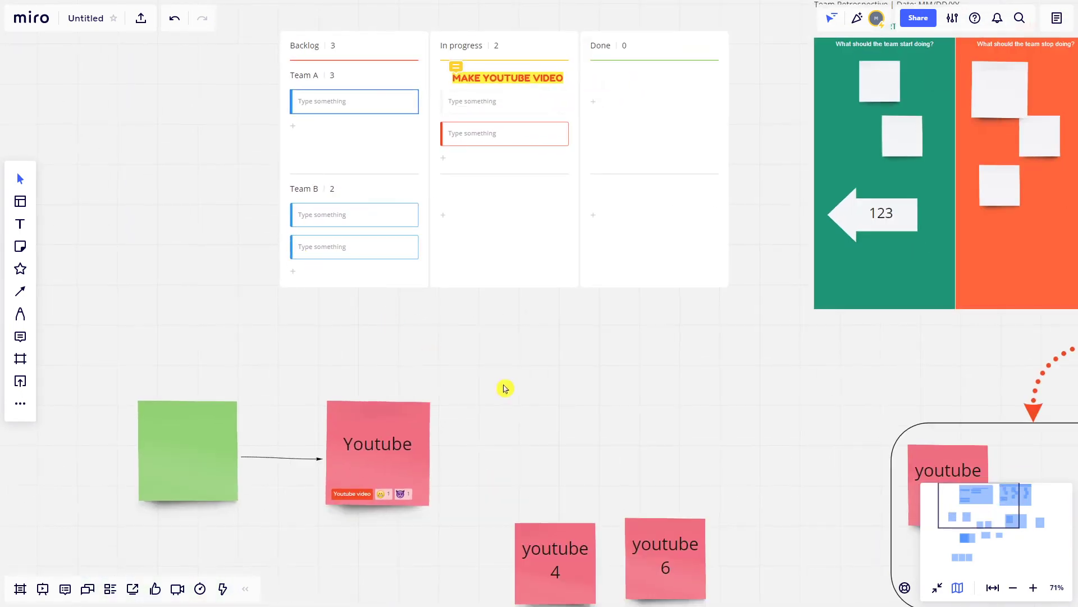
Move the ellipse down into Frame 2.
drag(504, 388, 443, 168)
scroll(449, 253, down, 2)
drag(457, 421, 402, 147)
click(335, 219)
drag(498, 176, 646, 391)
click(625, 200)
drag(532, 120, 838, 448)
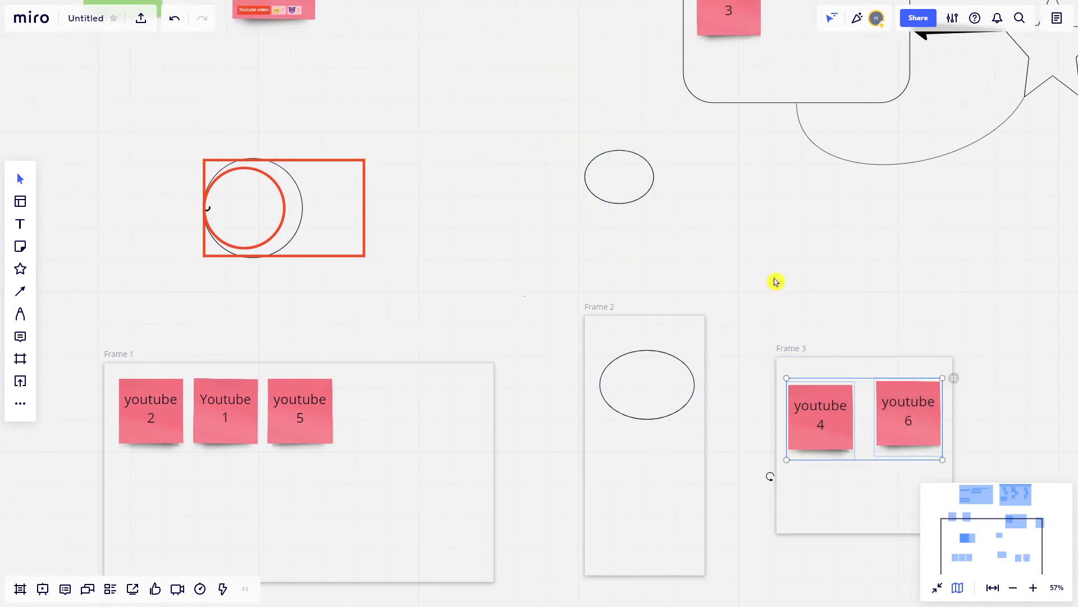
Turn on Show device for Frame 2 and set it to a portrait phone.
click(602, 311)
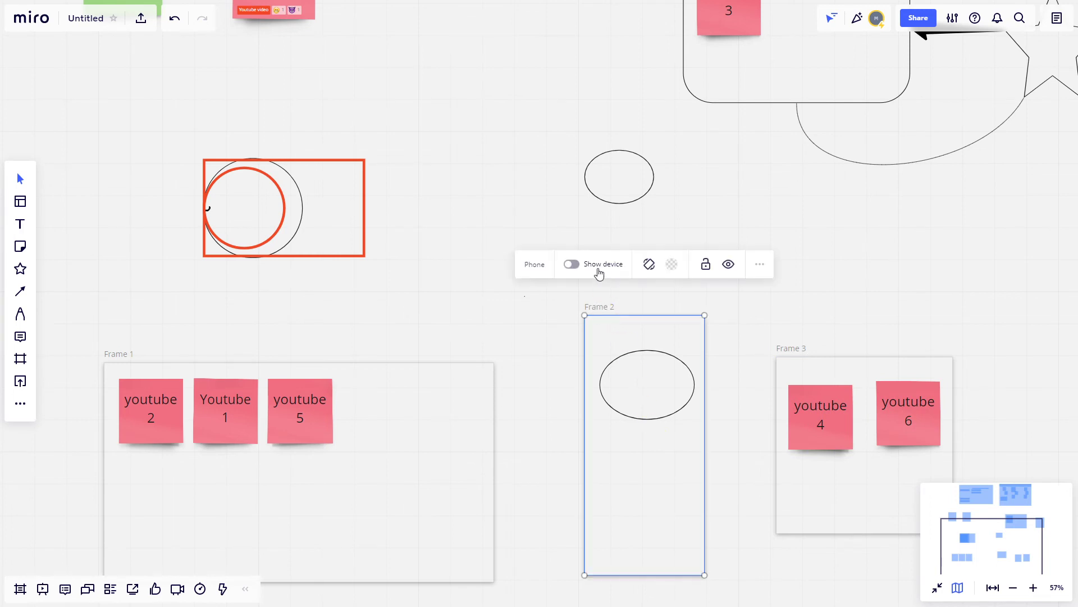
click(571, 264)
click(571, 264)
click(579, 272)
click(574, 265)
click(650, 264)
click(718, 267)
click(649, 264)
click(651, 271)
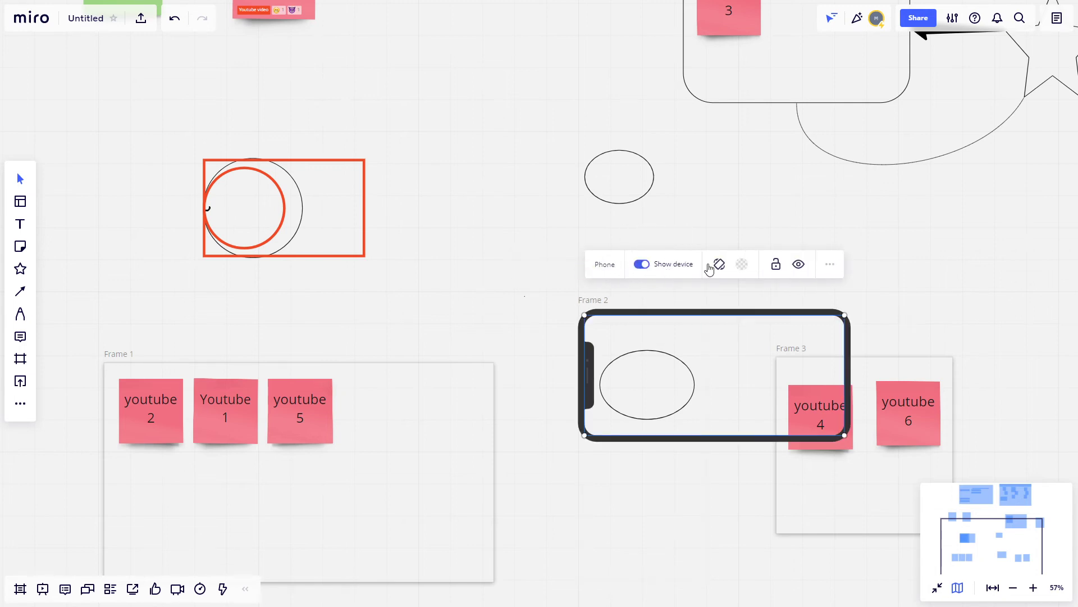
click(719, 266)
Draw a straight dotted line connecting Frame 1 to the phone frame.
drag(545, 354, 538, 218)
click(492, 250)
drag(441, 263, 435, 252)
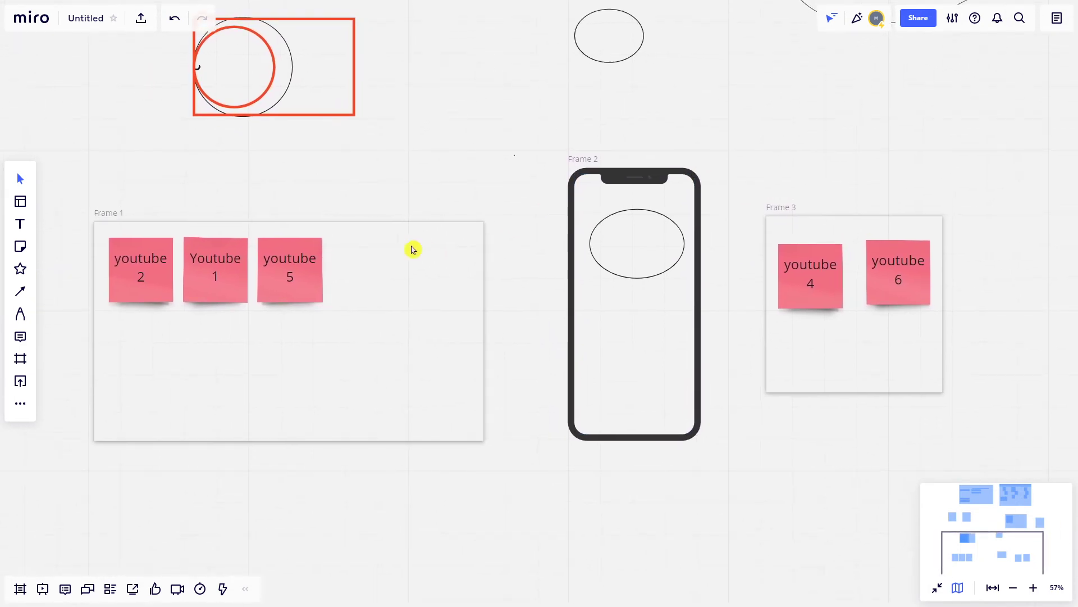
click(30, 293)
click(55, 273)
drag(515, 326, 571, 271)
drag(457, 363, 415, 367)
click(472, 306)
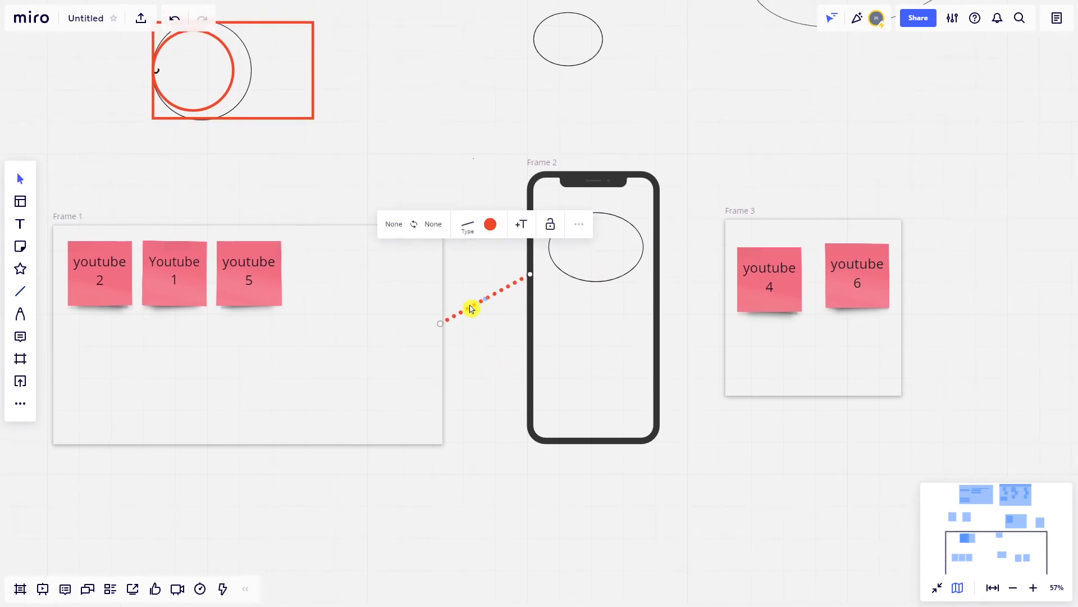
drag(442, 326, 445, 327)
click(463, 363)
Delete the dotted connector line.
drag(544, 318, 558, 316)
click(539, 276)
drag(538, 276, 540, 286)
key(Delete)
drag(377, 336, 442, 339)
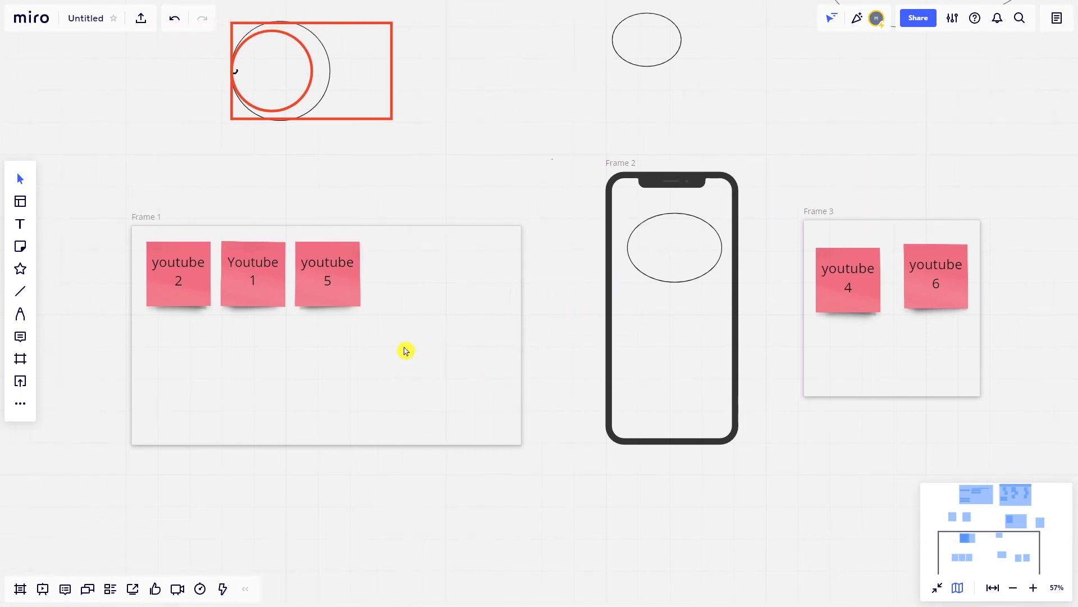
Browse the upload and apps panels, then bring empty space below Frame 1 into view.
click(27, 392)
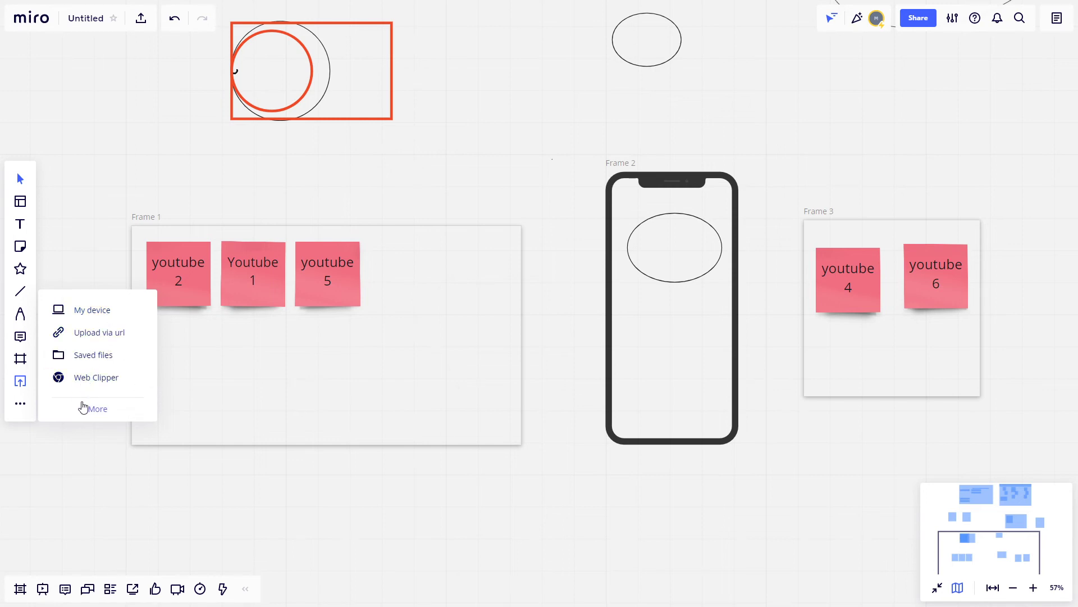
click(21, 405)
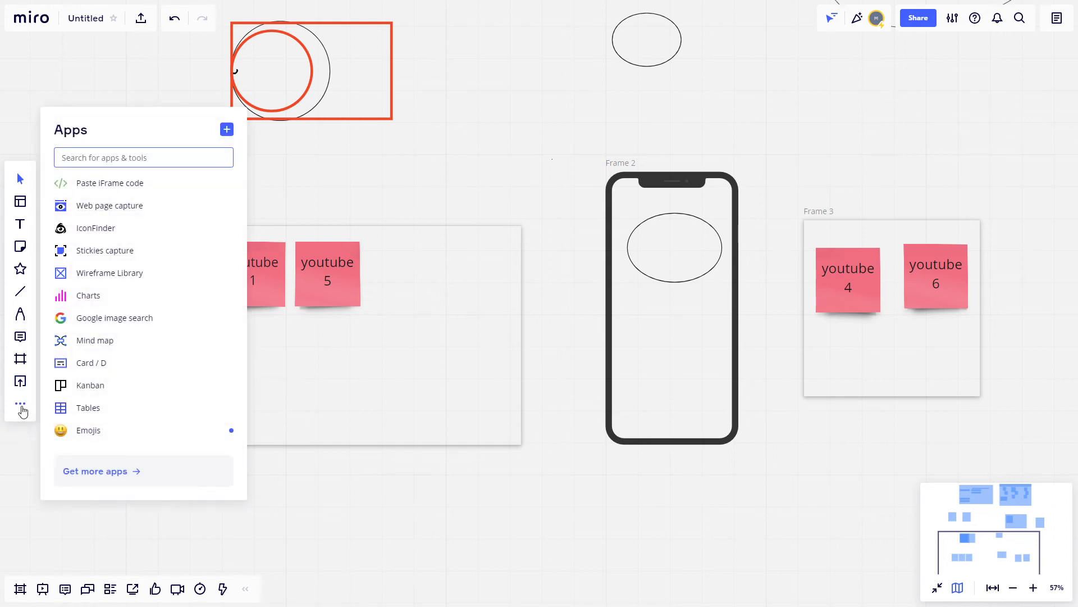
click(103, 386)
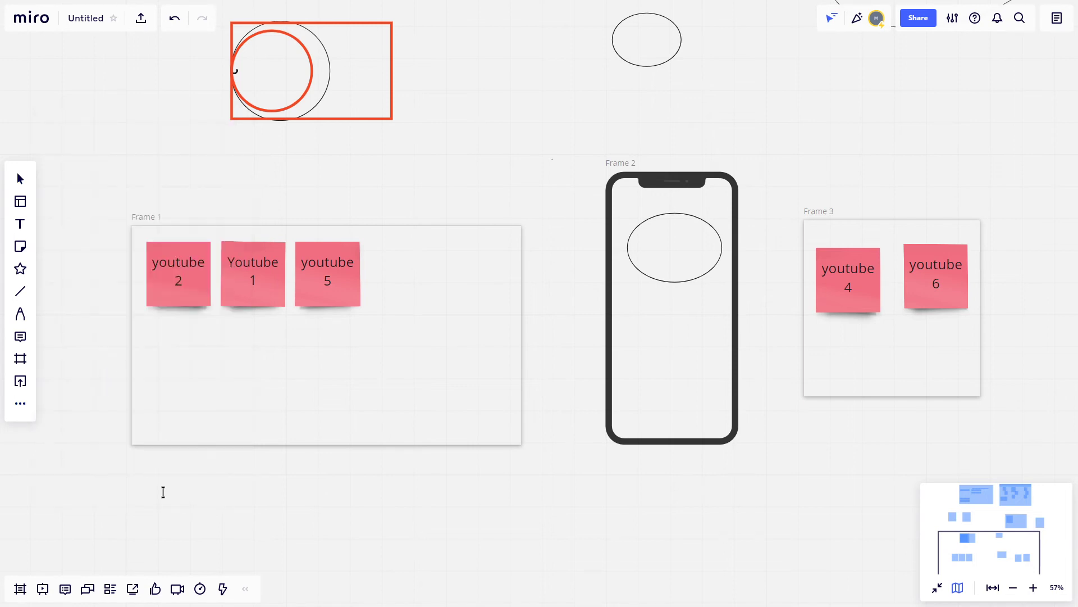
drag(180, 494, 269, 341)
Place a new Kanban board below Frame 1, then enlarge and position it.
click(20, 403)
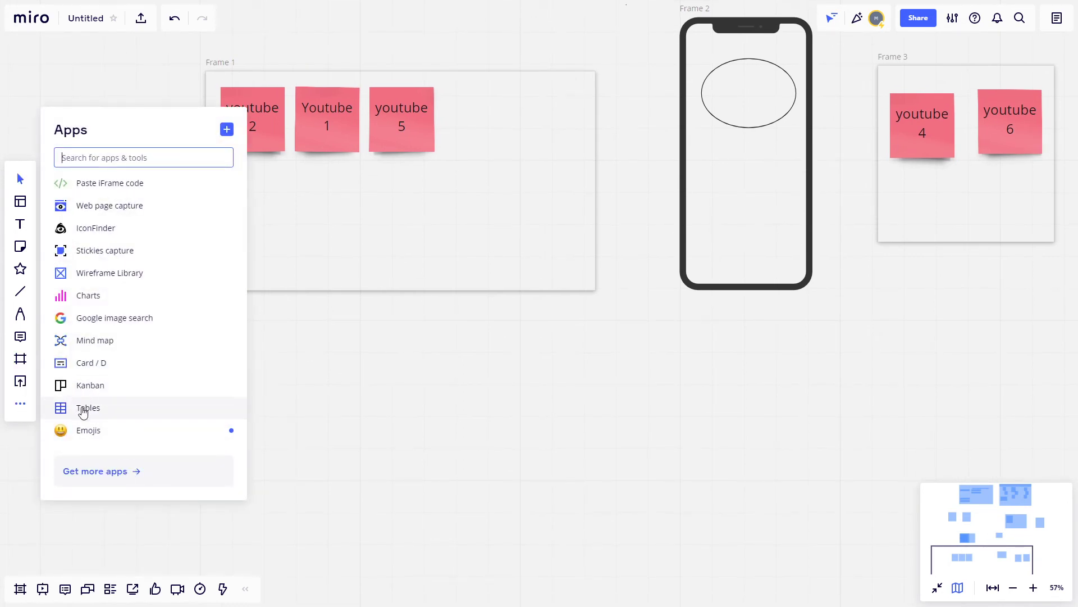
click(98, 342)
click(20, 411)
click(89, 393)
click(92, 365)
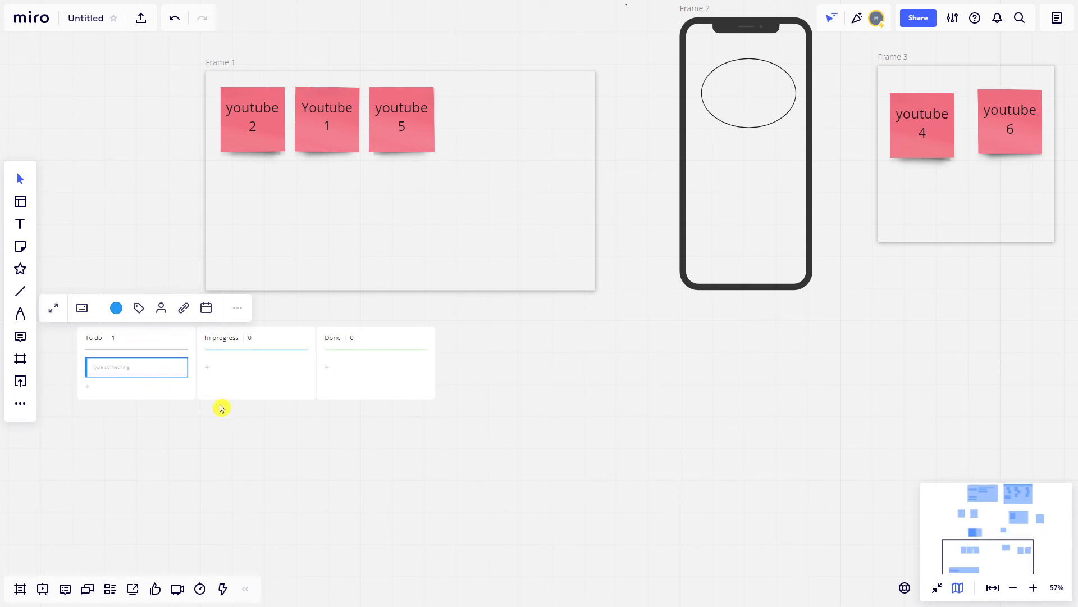
click(189, 401)
drag(166, 399, 179, 490)
drag(199, 405, 373, 424)
drag(215, 428, 106, 491)
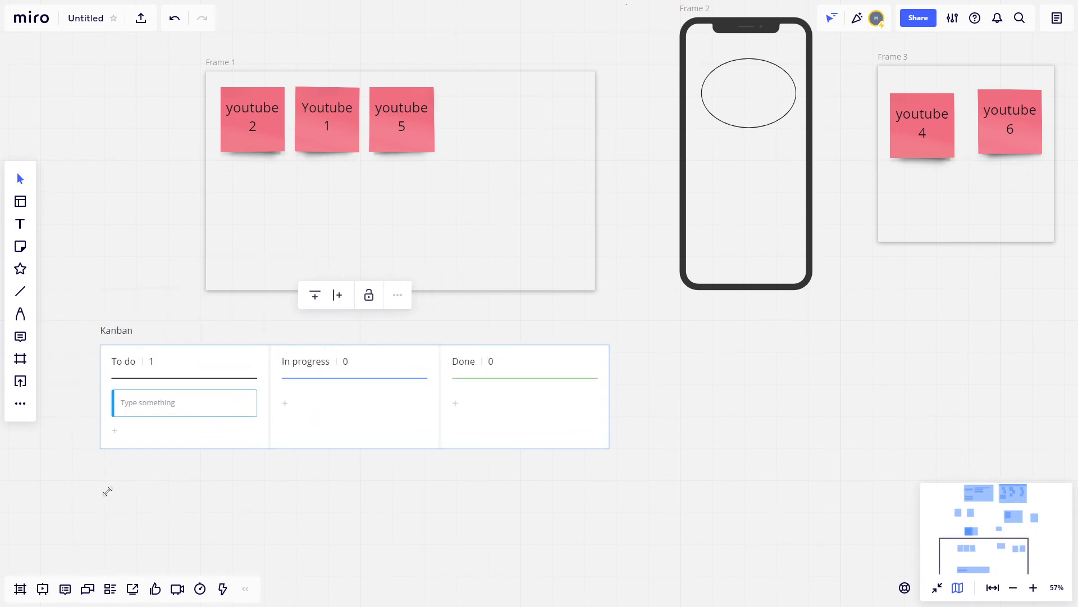
drag(268, 432, 366, 449)
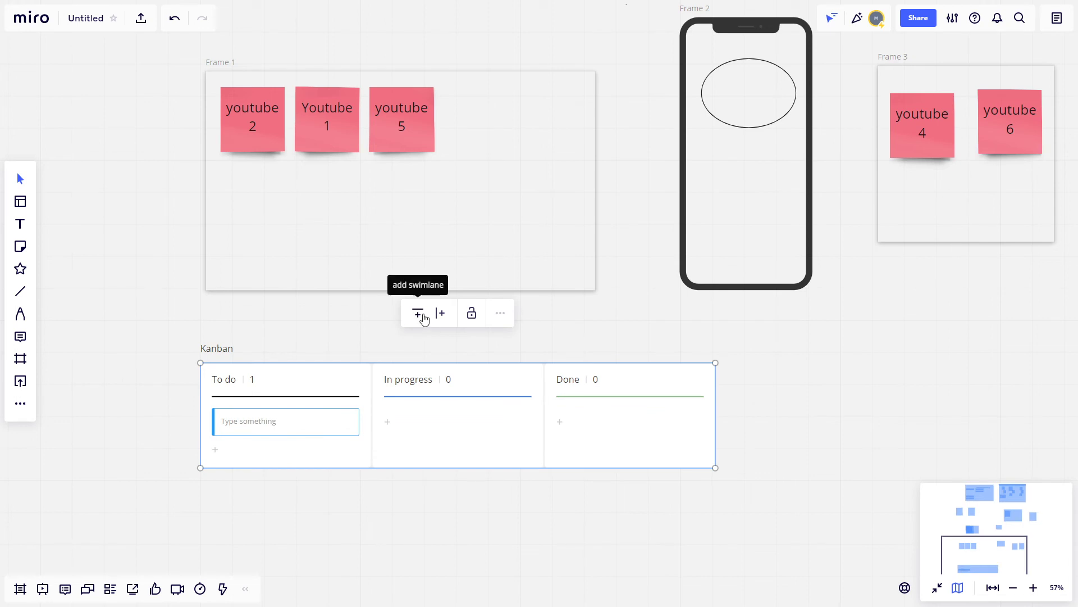
Add a second swimlane and a fourth Untitled column to the kanban.
click(422, 316)
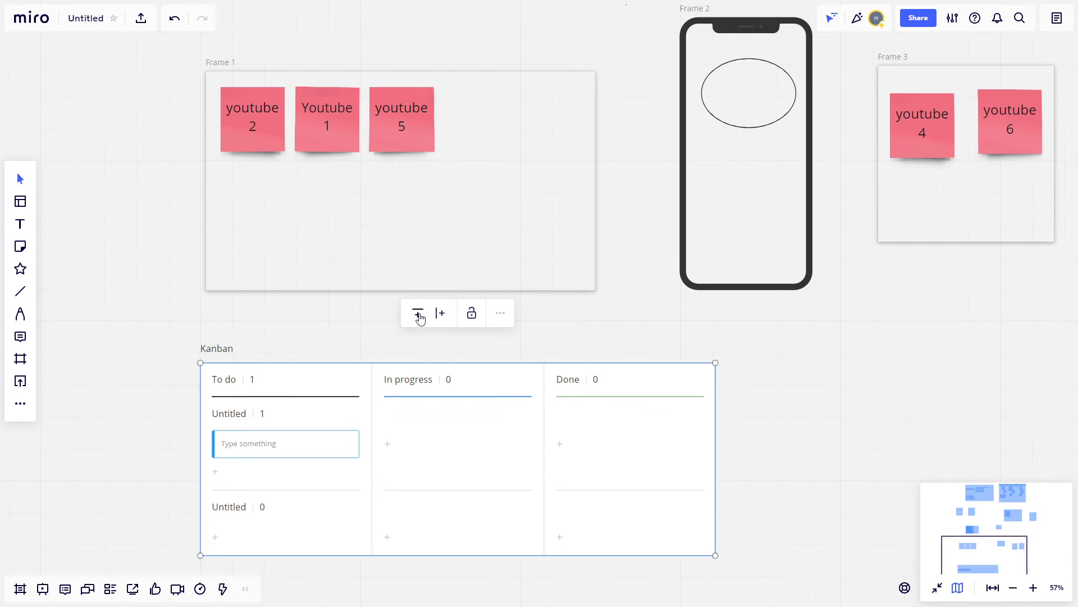
click(441, 316)
drag(416, 383, 415, 385)
click(21, 403)
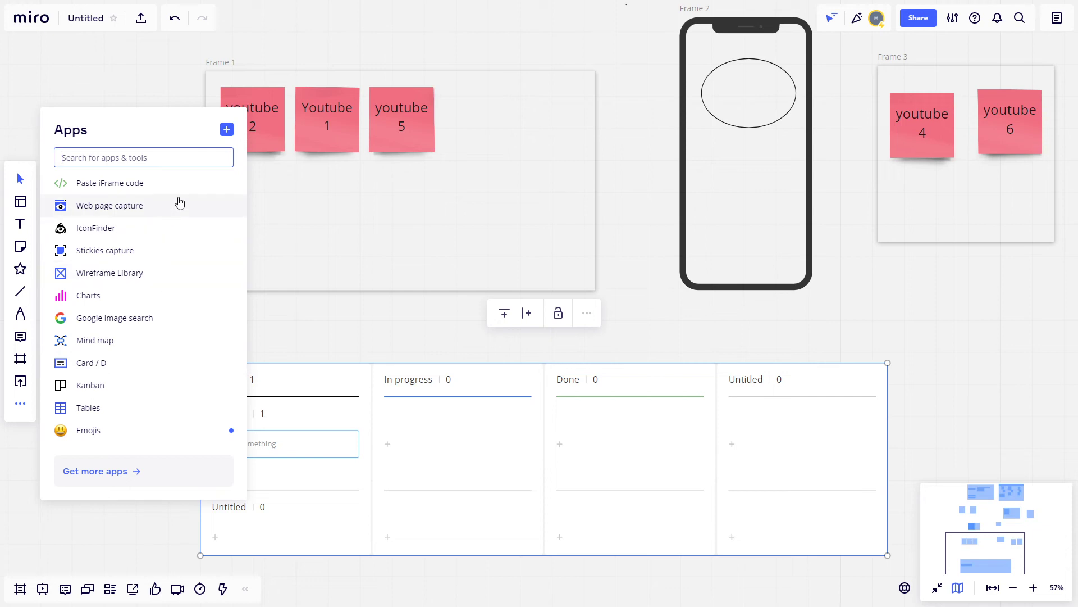
Place a pie chart beside the new kanban and enlarge it.
click(166, 295)
drag(84, 287, 881, 380)
drag(830, 414, 566, 544)
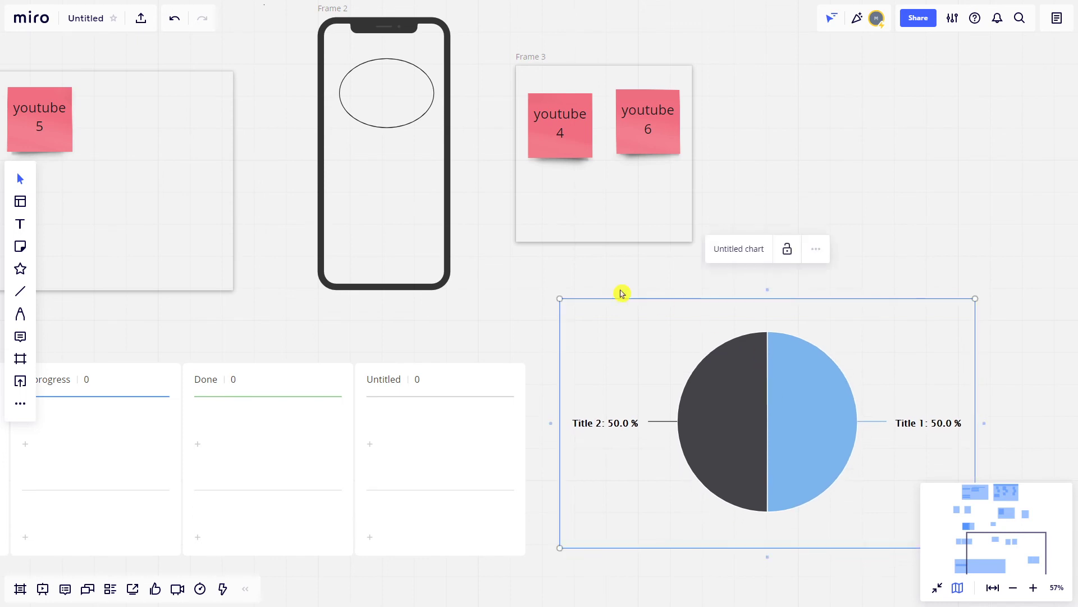
drag(558, 299, 525, 279)
drag(762, 355, 766, 376)
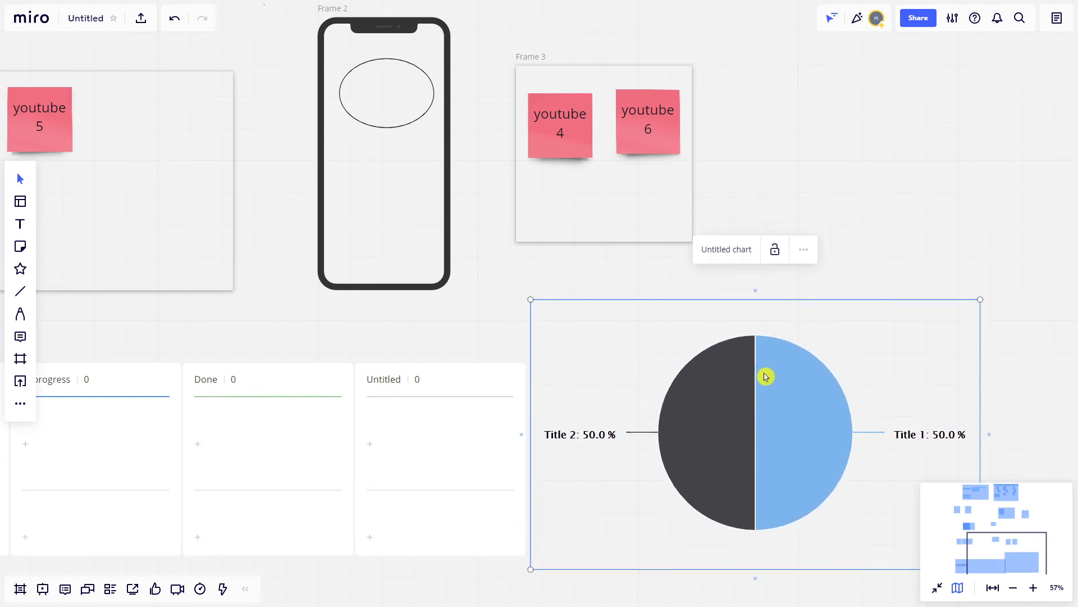
Review the pie chart's data, Title 1 and Title 2 at 50% each.
click(803, 250)
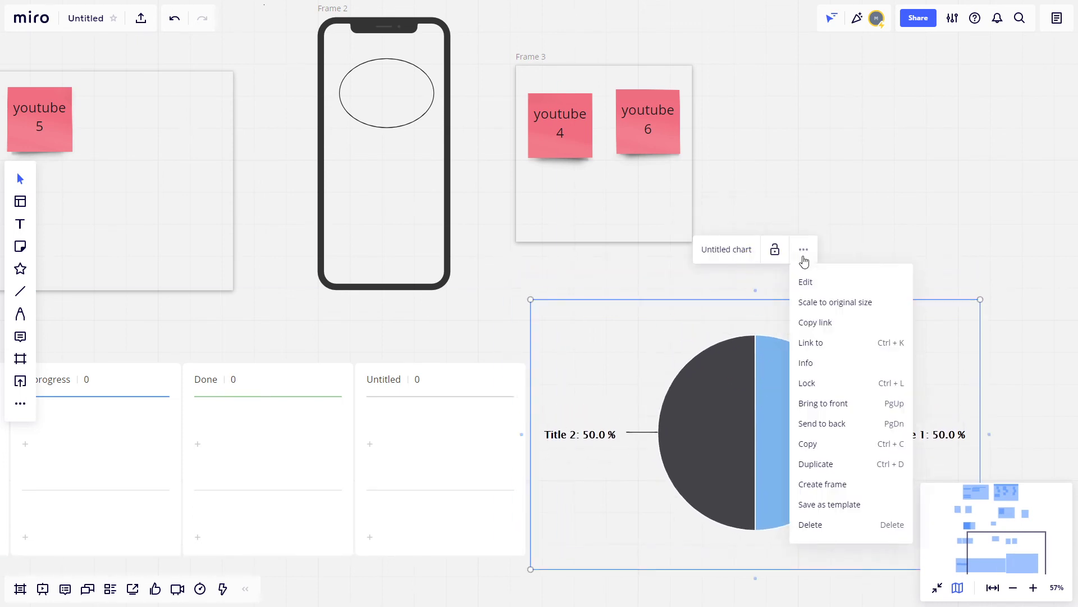
click(806, 282)
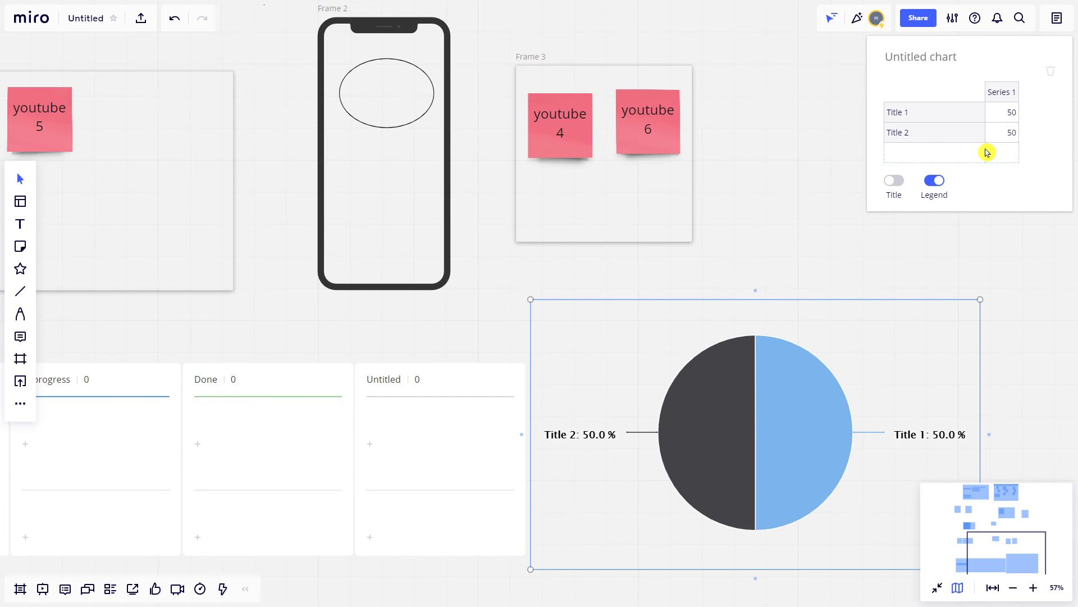
click(858, 229)
scroll(739, 200, down, 3)
drag(761, 148, 534, 134)
drag(727, 271, 624, 392)
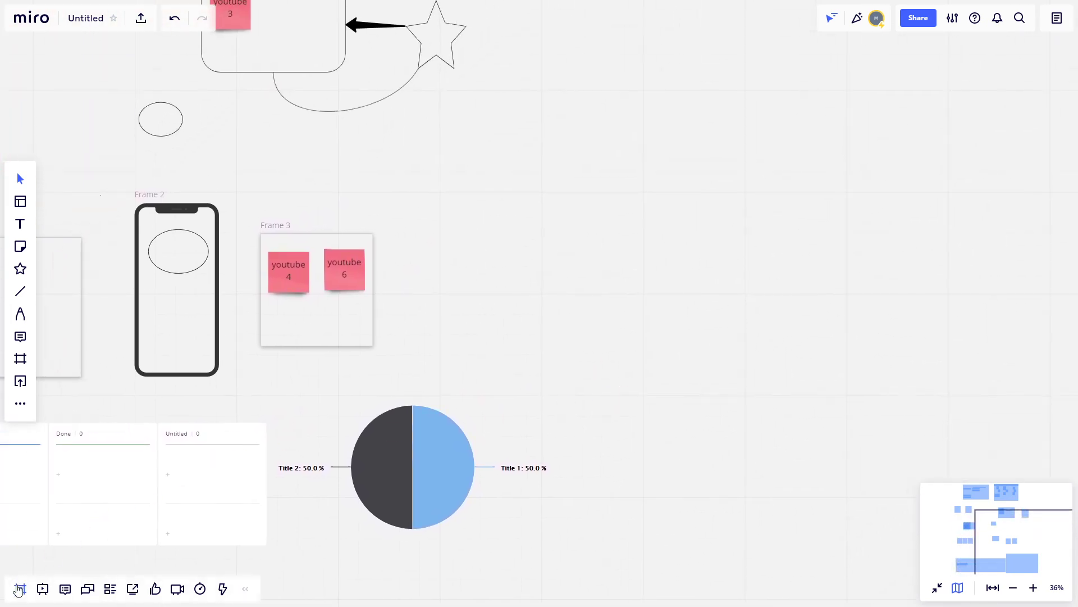
Show the Frames list, move the pie chart right, and visit Frames 1, 2 and 3.
click(20, 588)
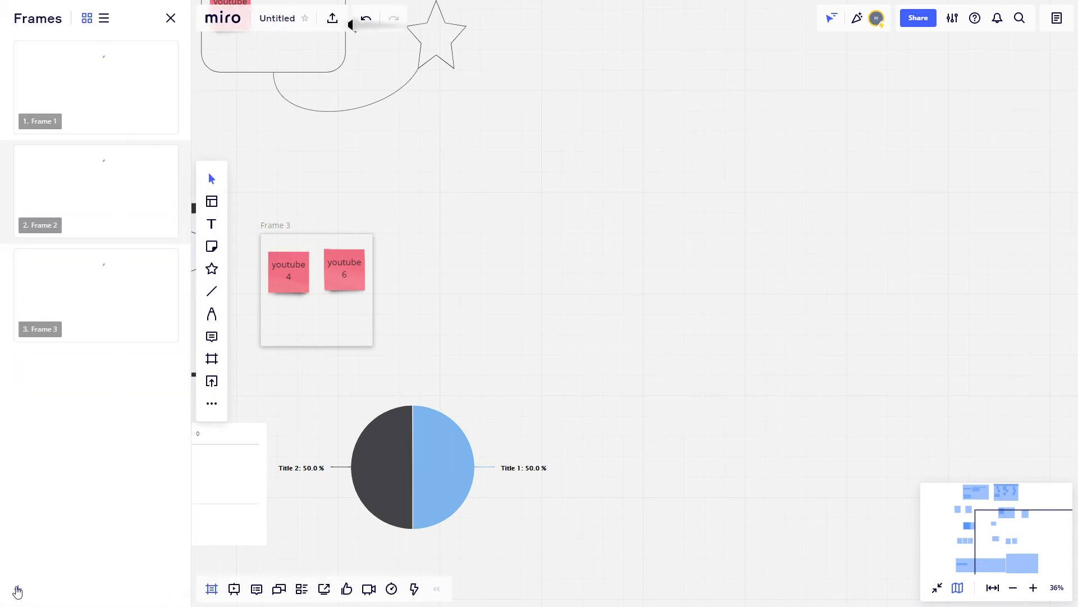
drag(431, 402, 611, 381)
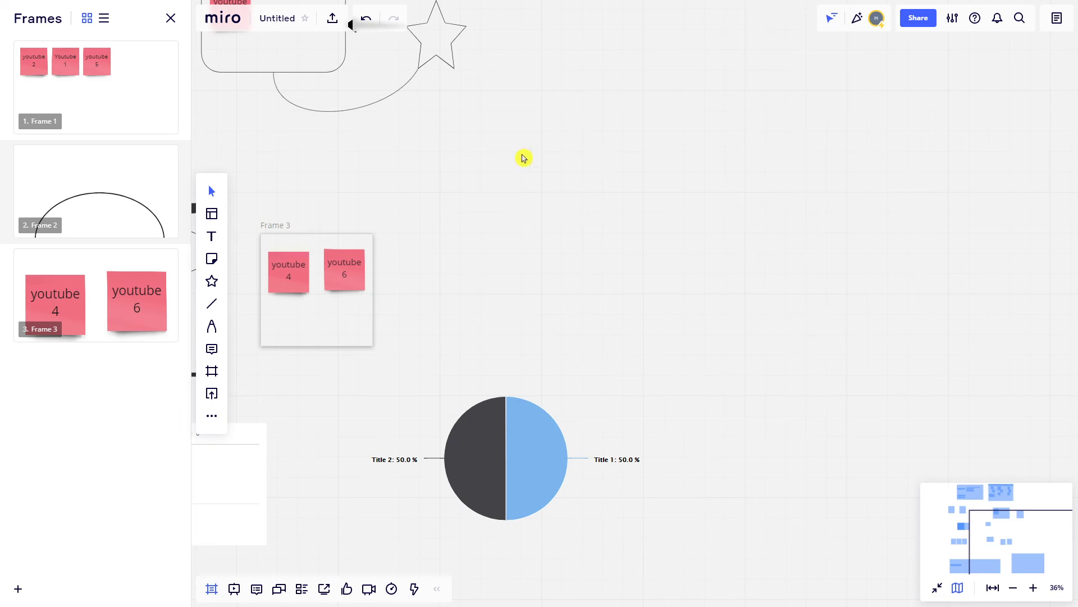
click(130, 75)
click(93, 181)
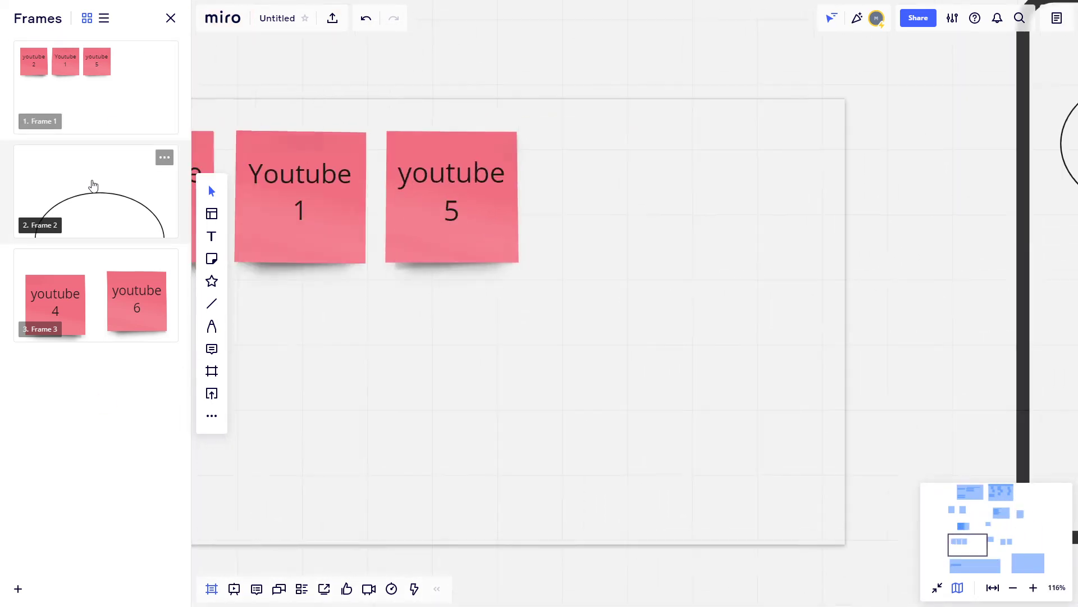
click(103, 284)
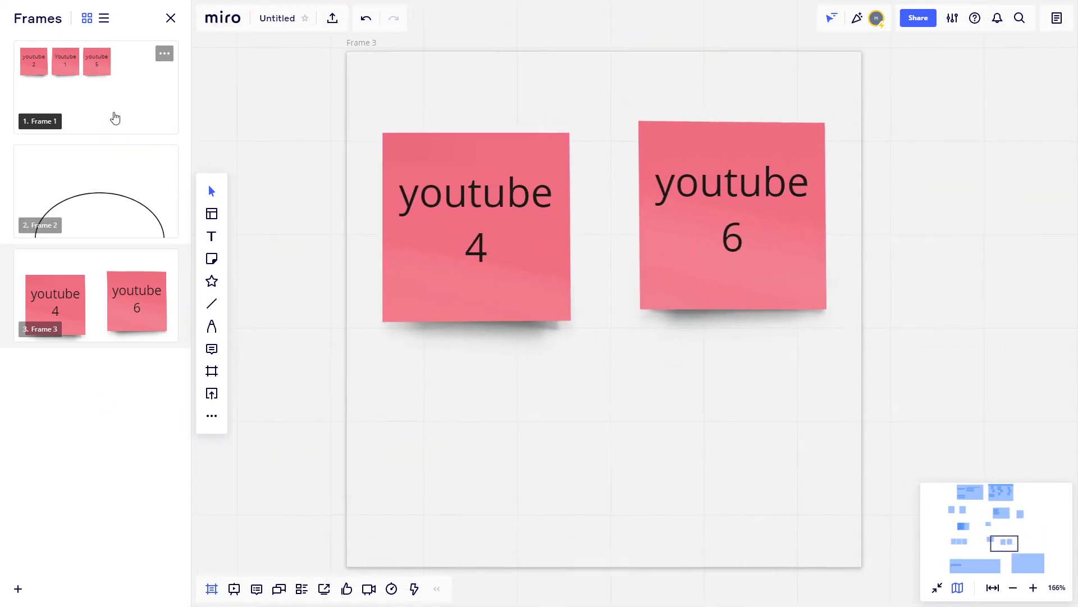
Cycle repeatedly between Frames 1, 2 and 3 from the Frames list, ending on Frame 3.
click(114, 116)
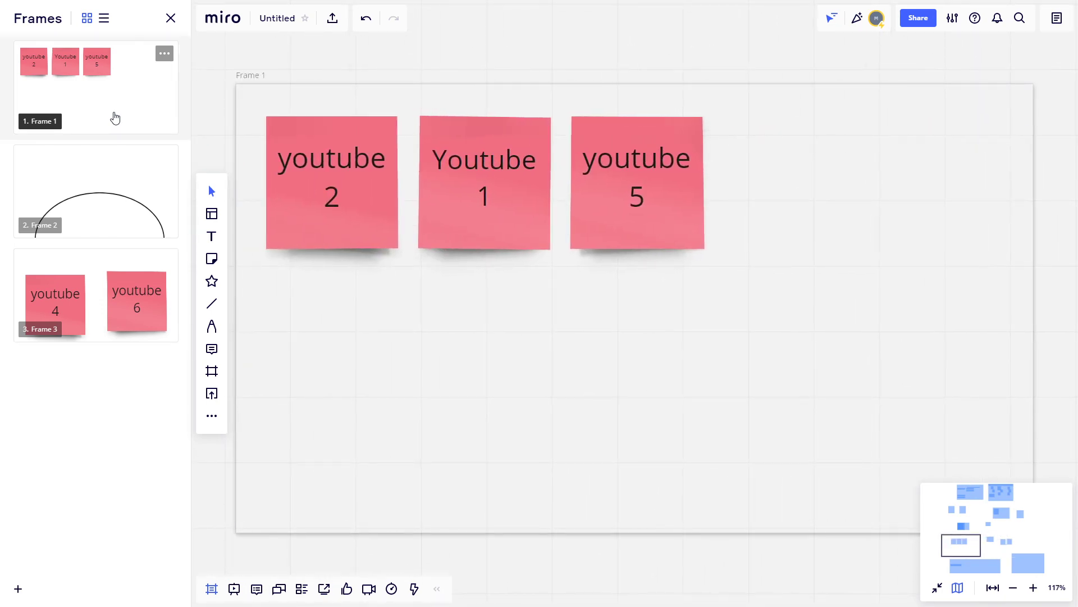
click(103, 151)
click(92, 255)
click(102, 115)
click(103, 177)
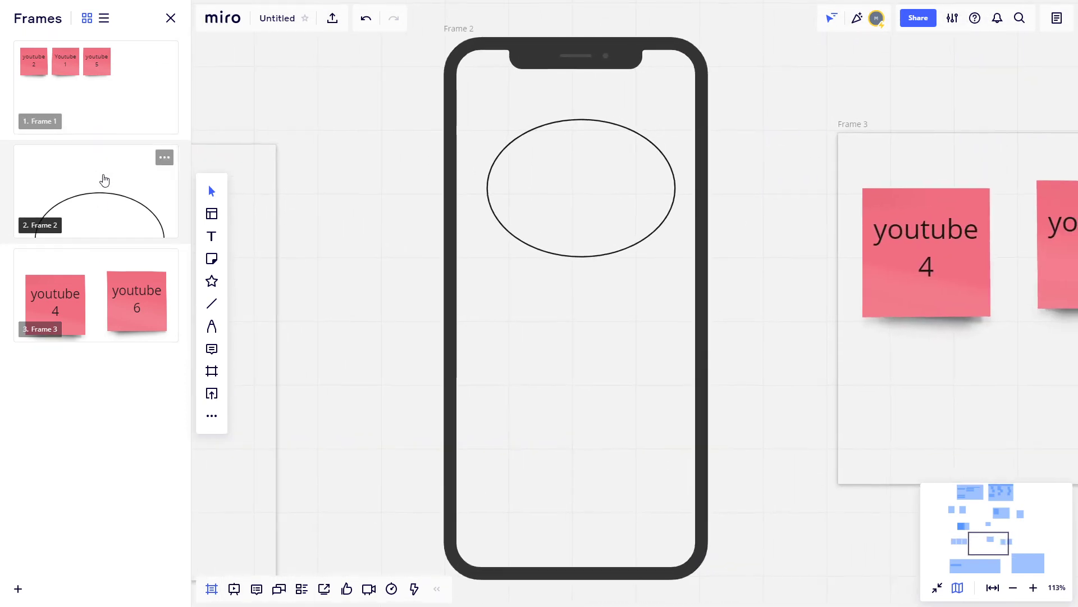
click(111, 129)
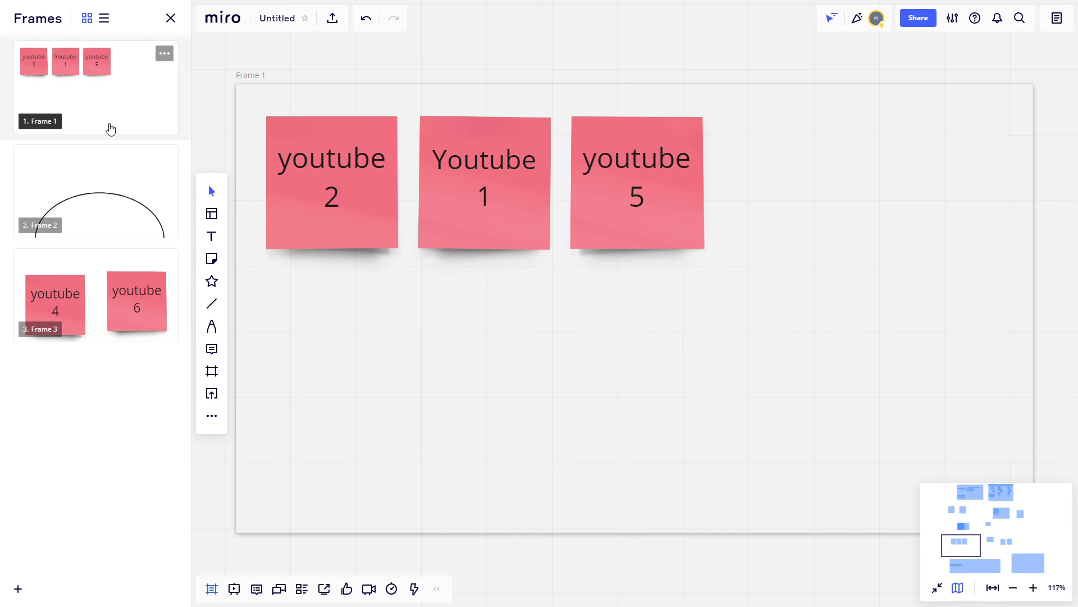
click(98, 186)
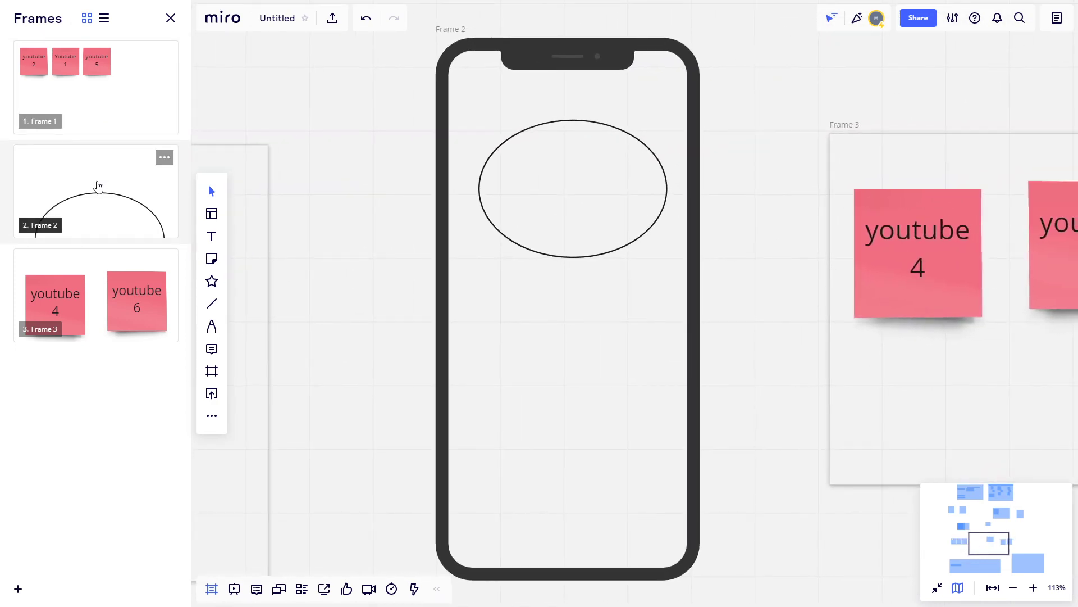
click(96, 270)
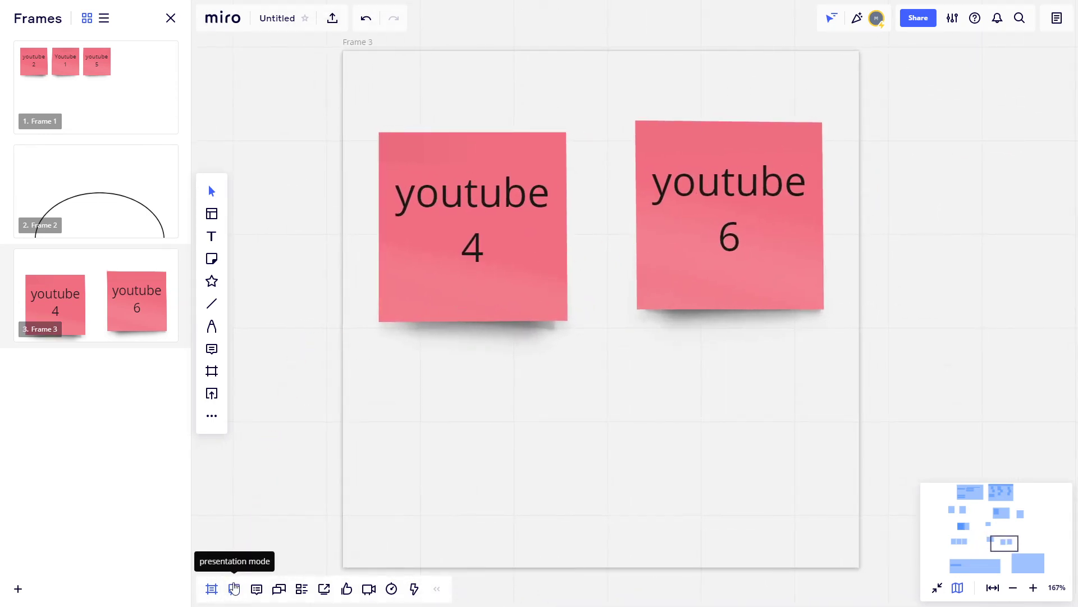
Add four empty frames, Frames 4 through 7, after Frame 3.
click(19, 590)
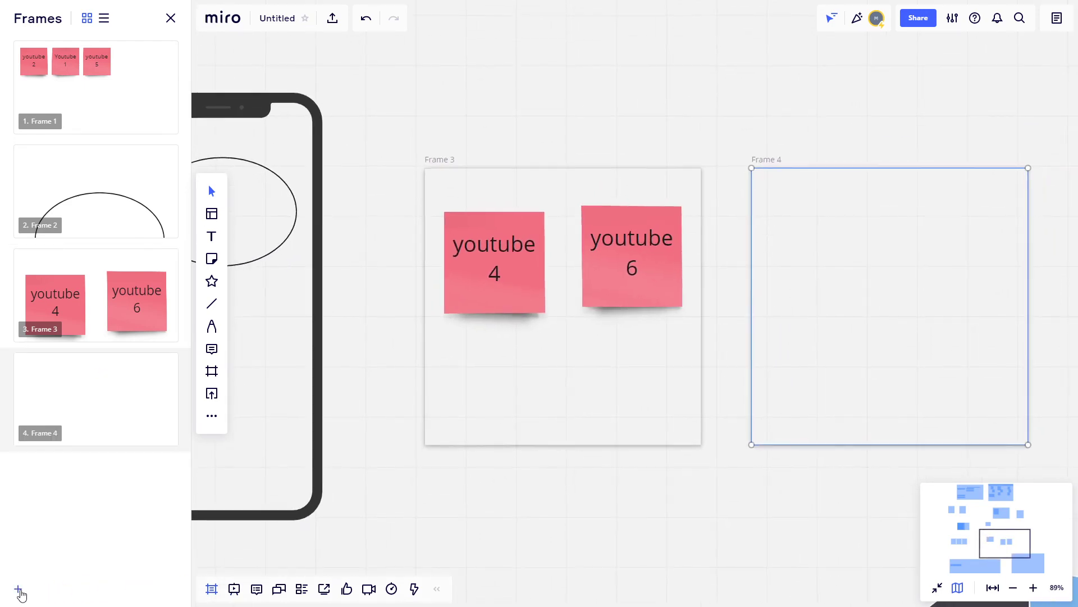
click(18, 590)
click(19, 589)
click(18, 589)
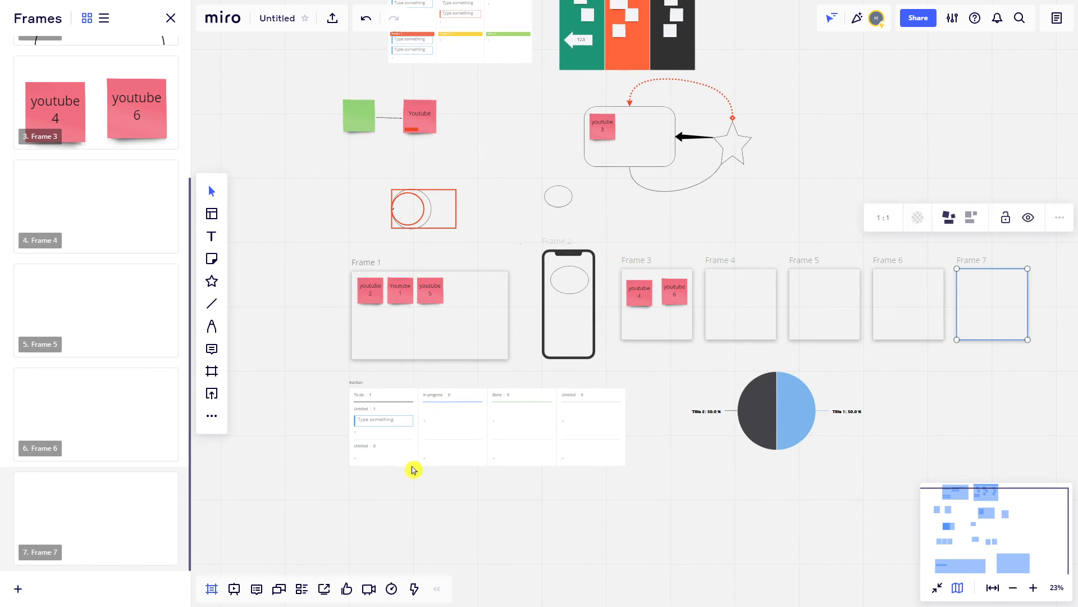
Start presentation mode and step back through the slides to the first frame.
click(235, 590)
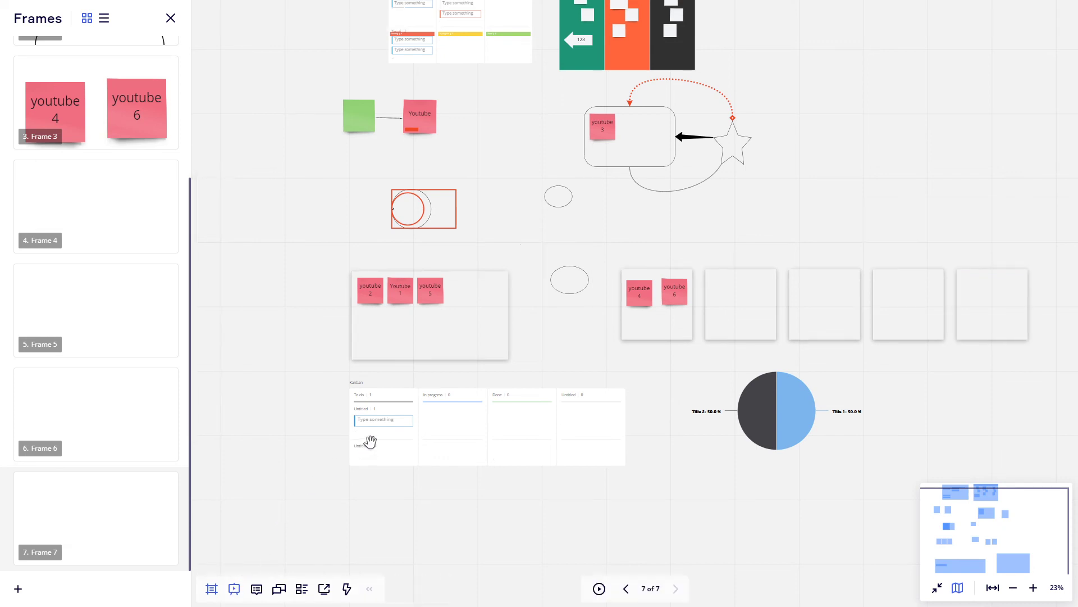
drag(651, 473, 530, 464)
scroll(530, 464, up, 1)
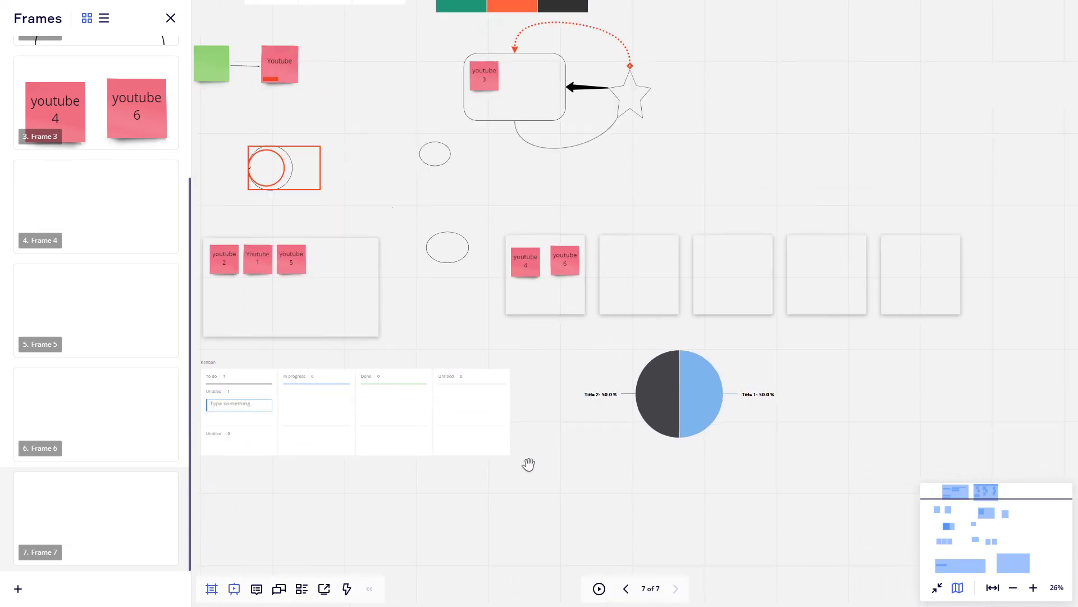
click(626, 589)
click(627, 589)
click(626, 588)
click(628, 590)
click(628, 590)
click(628, 590)
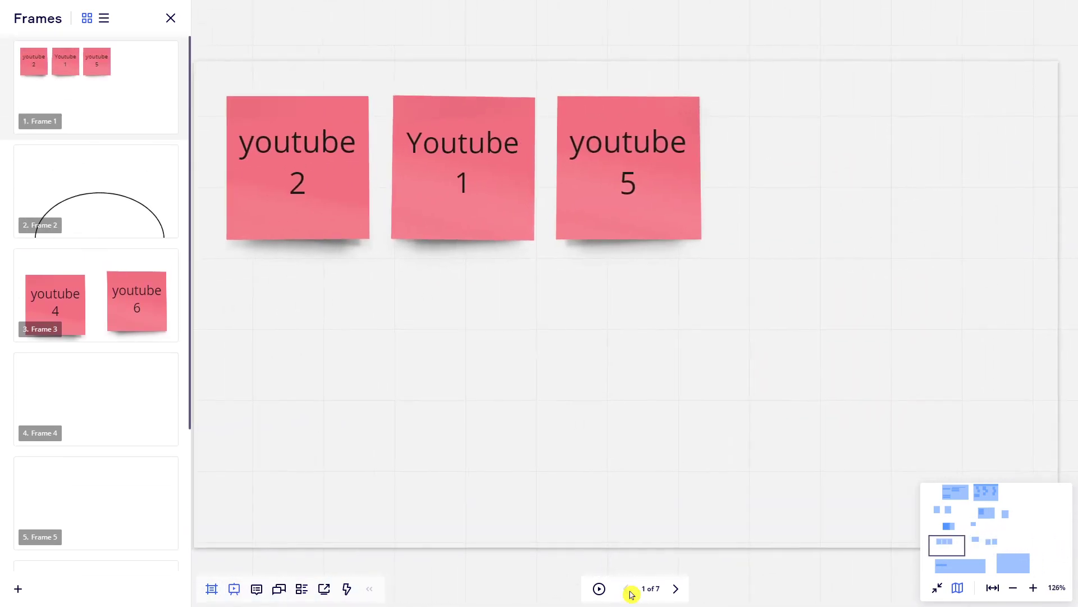
Advance and step back through the frames, exit presentation mode, and show the board comments.
click(675, 589)
click(676, 588)
click(676, 589)
click(675, 589)
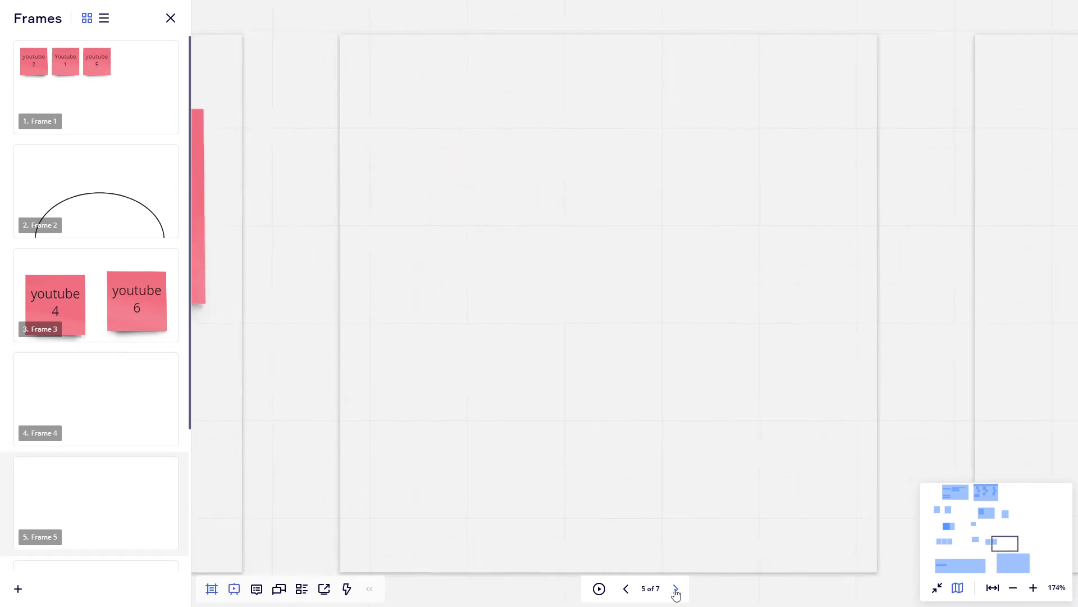
click(675, 592)
click(626, 594)
click(626, 593)
click(626, 594)
click(626, 593)
click(625, 594)
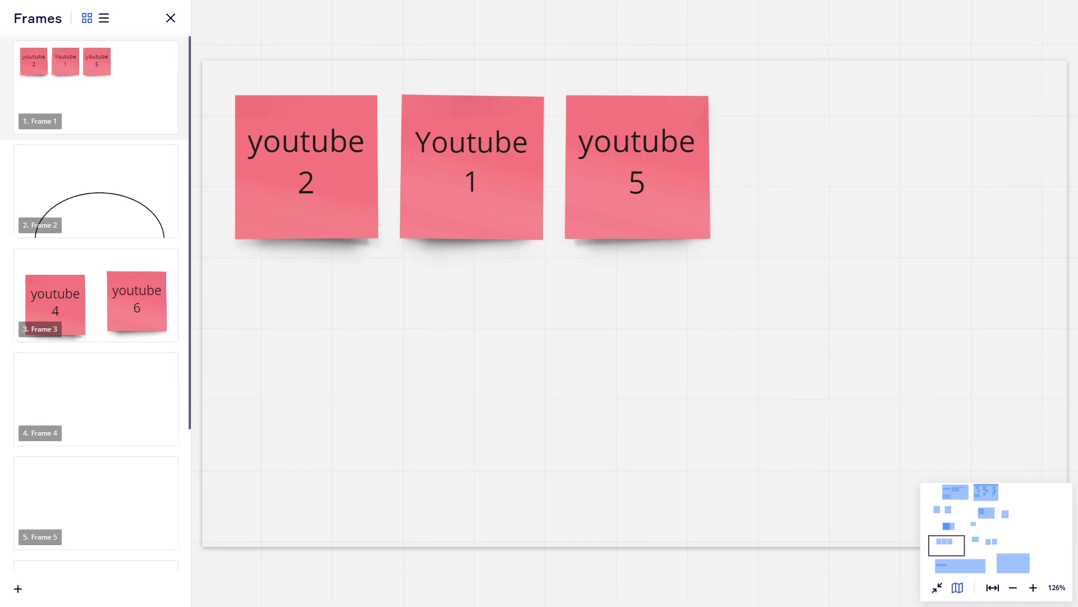
click(235, 593)
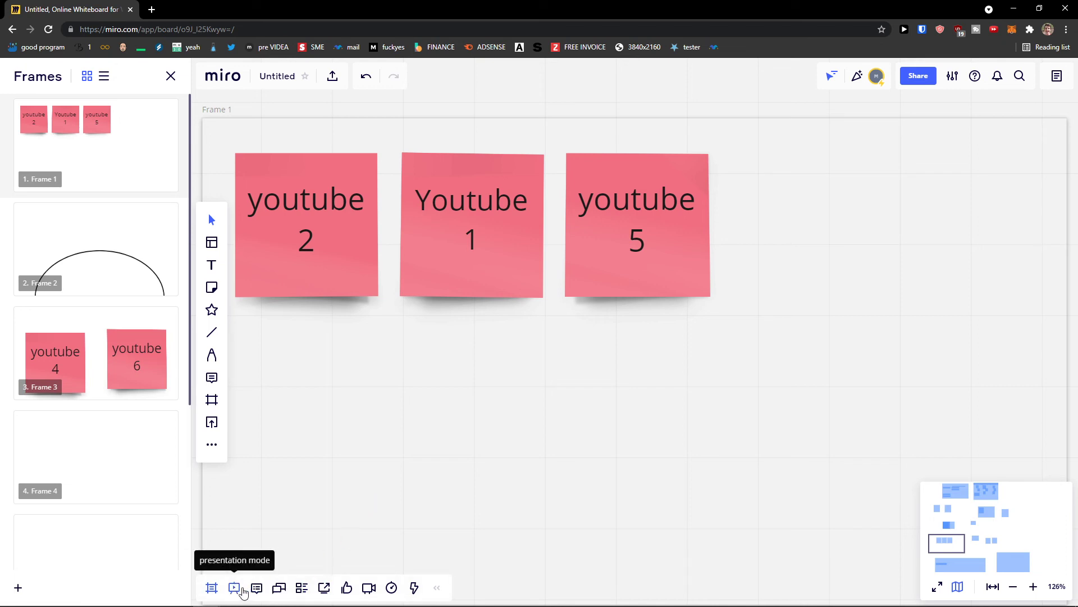
click(257, 588)
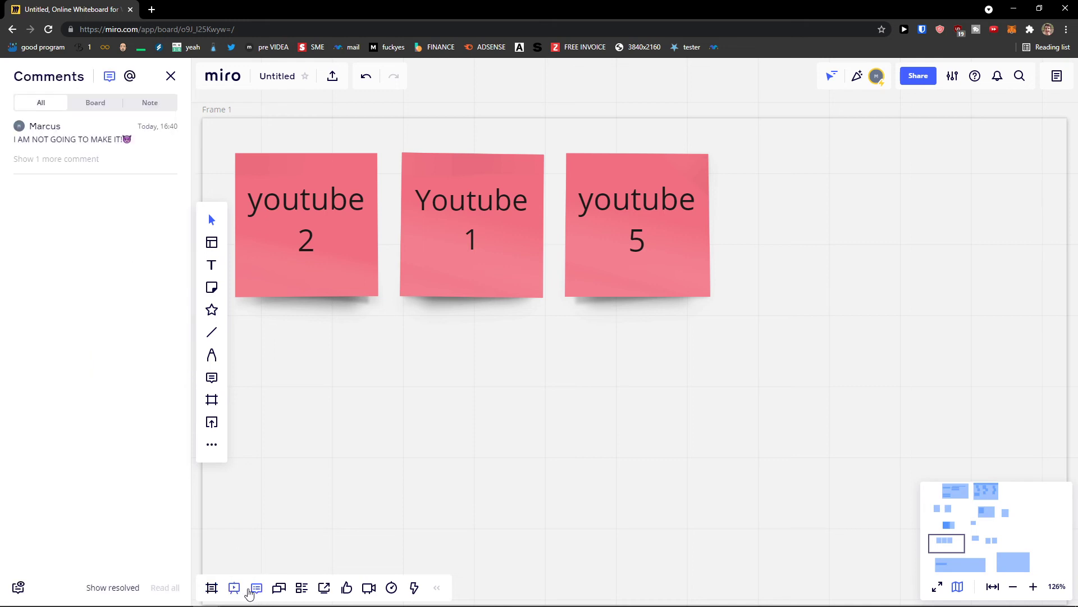
Put the browser in full screen and show the board chat instead of the comments.
drag(530, 523, 560, 510)
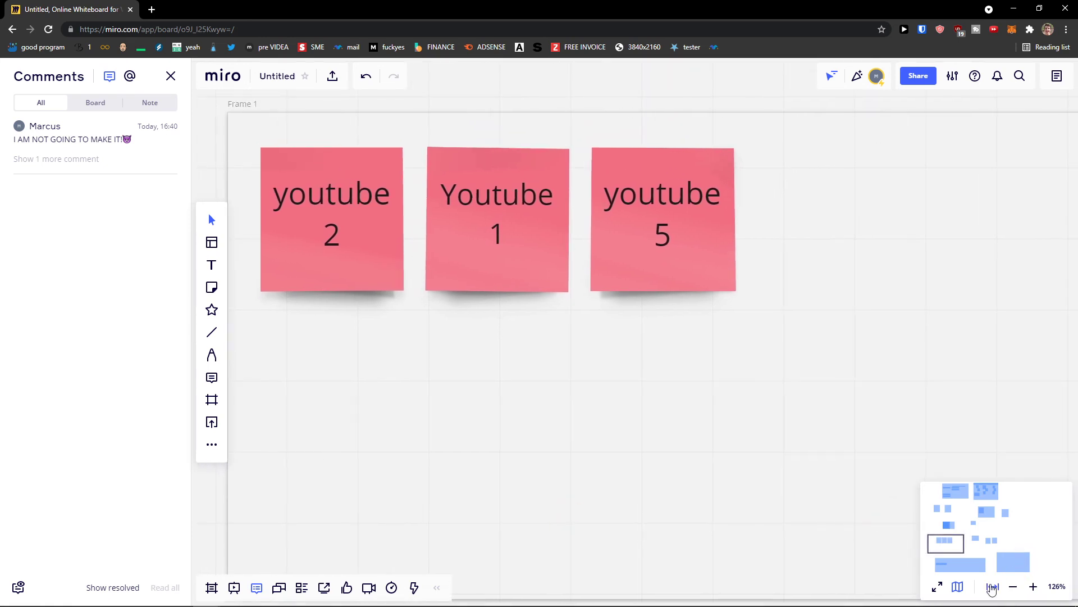
click(937, 589)
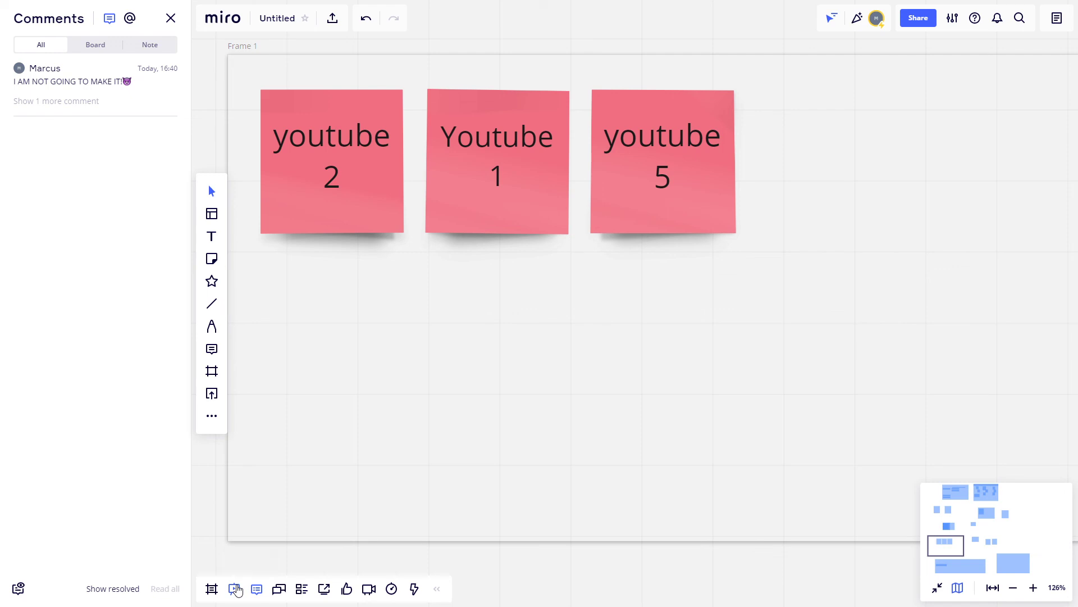
click(282, 594)
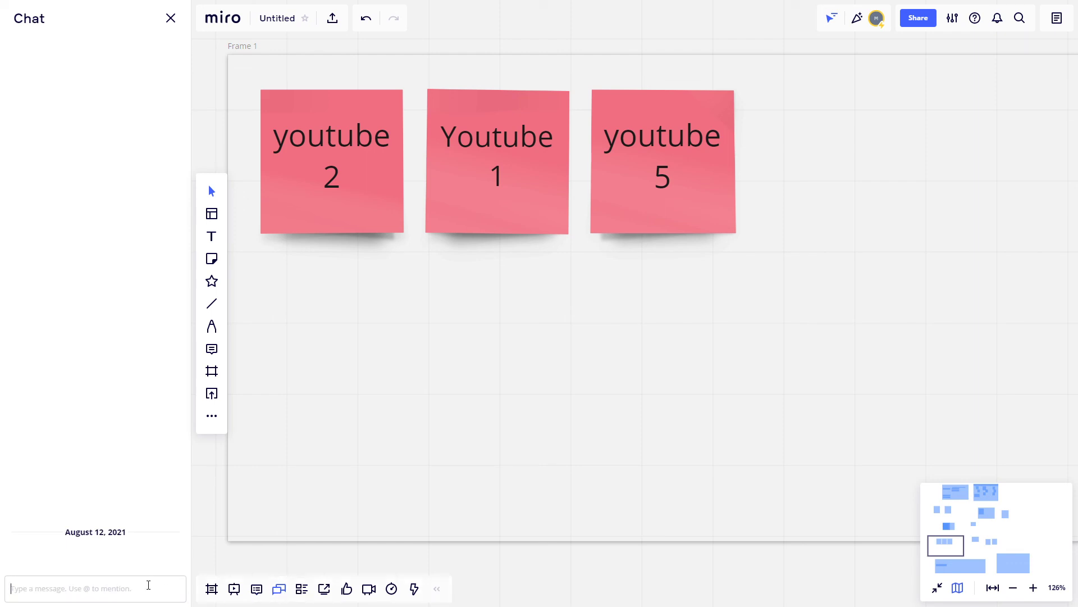
List the board's cards and jump to Team B's, In progress, To do and Team A's cards.
click(298, 593)
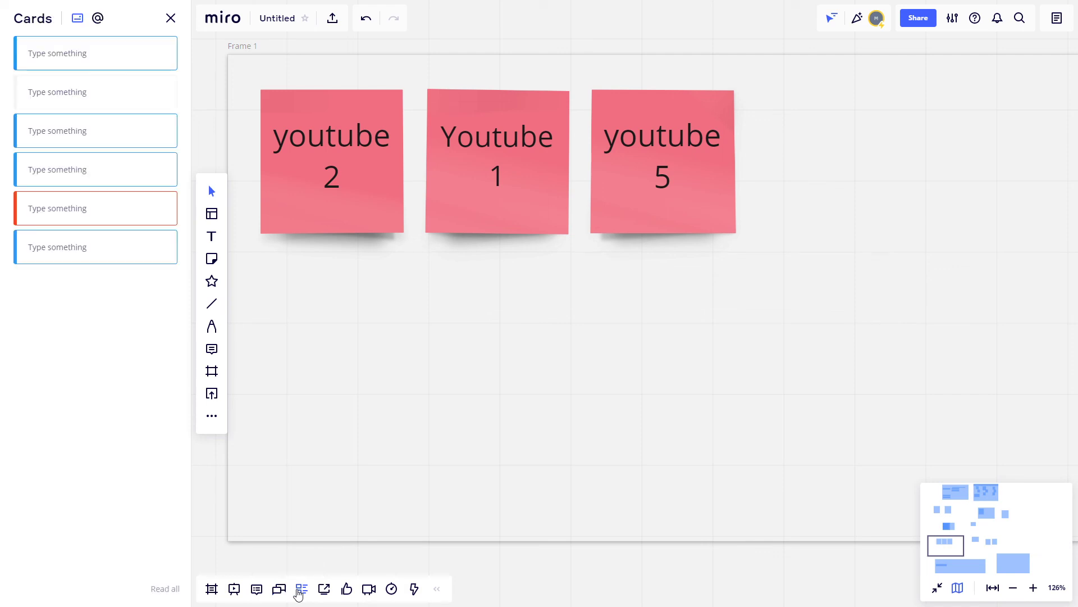
click(80, 170)
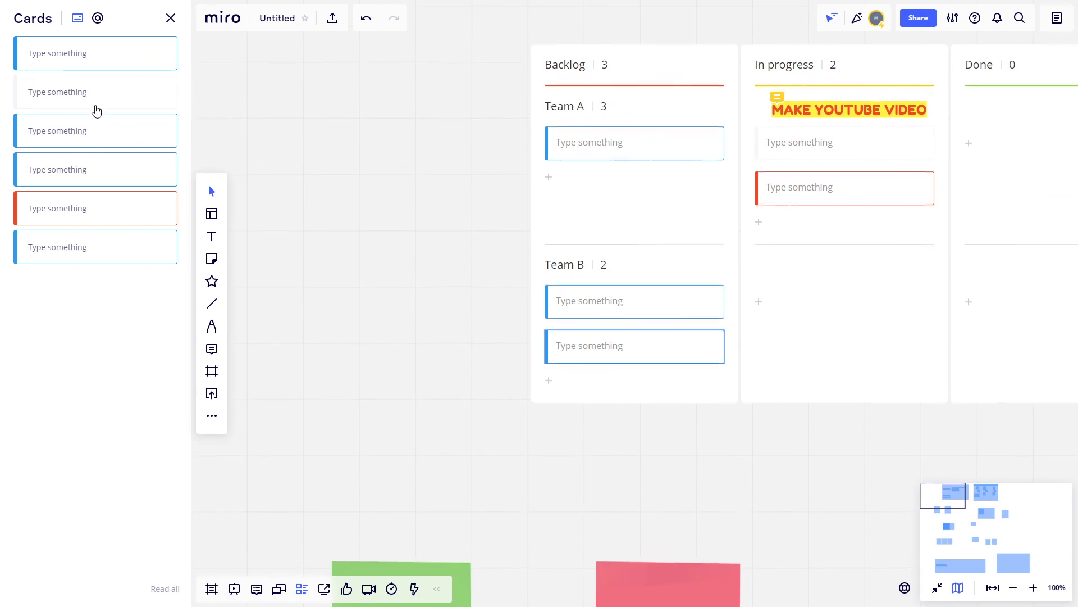
click(92, 98)
click(90, 64)
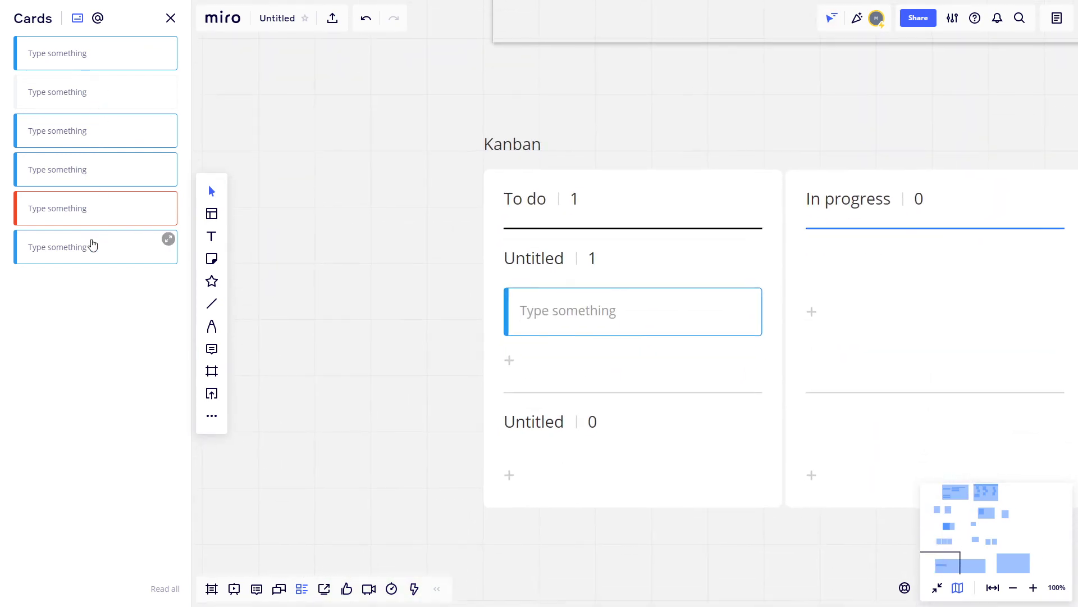
click(93, 246)
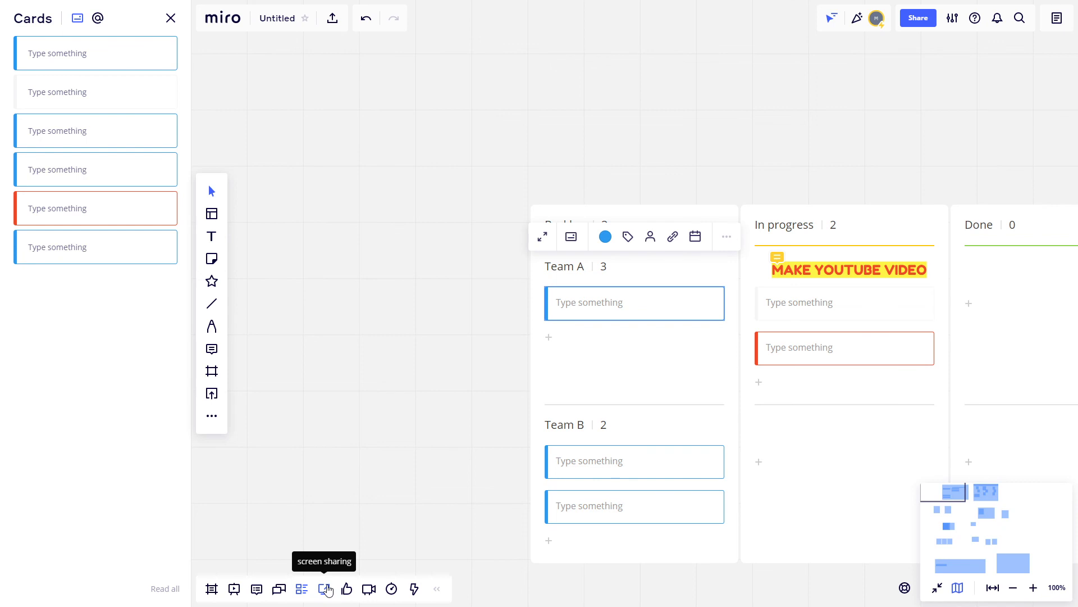
Try screen sharing, decline camera access, dismiss the upgrade card, and view the board's activity history.
click(324, 589)
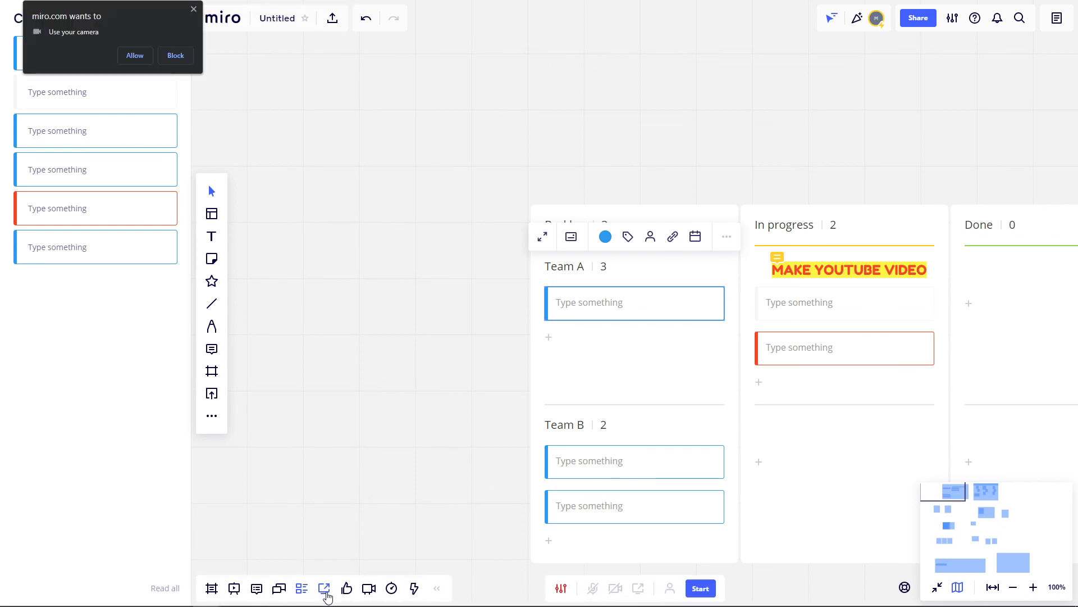
click(185, 56)
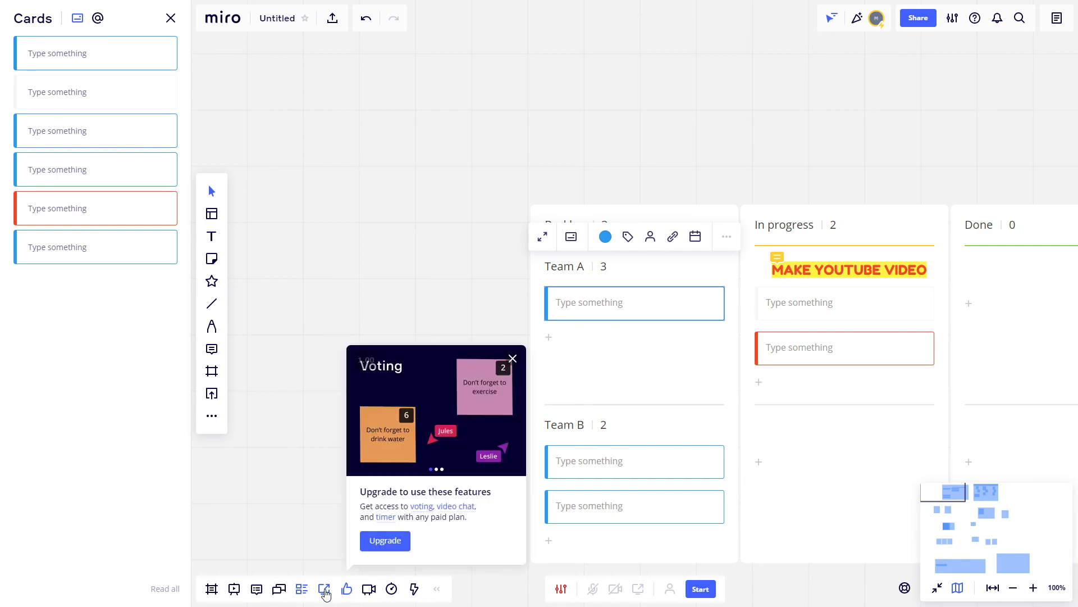
mouse_move(350, 598)
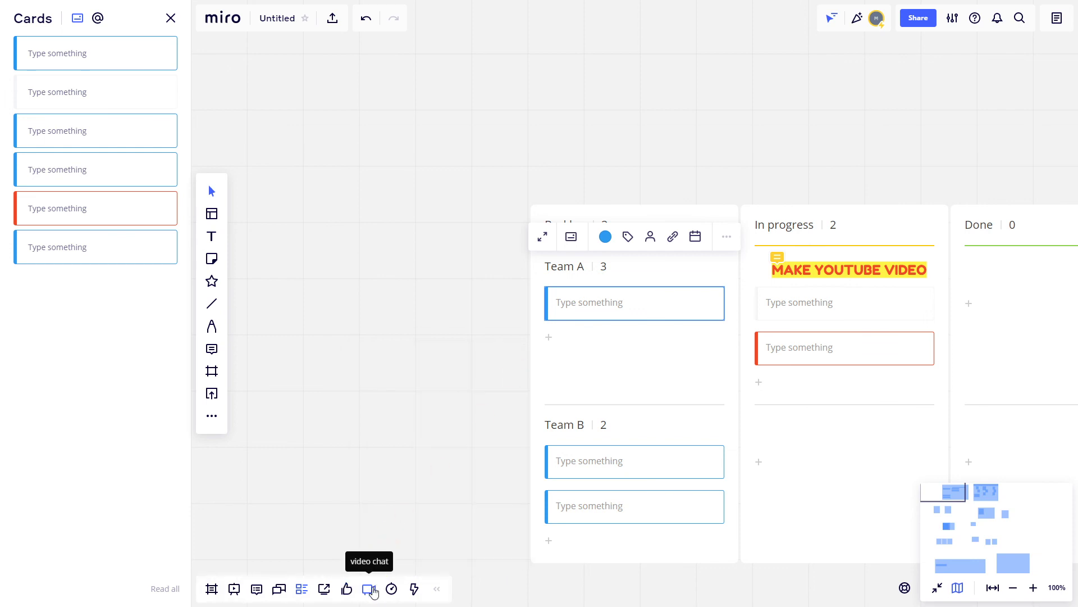
mouse_move(393, 593)
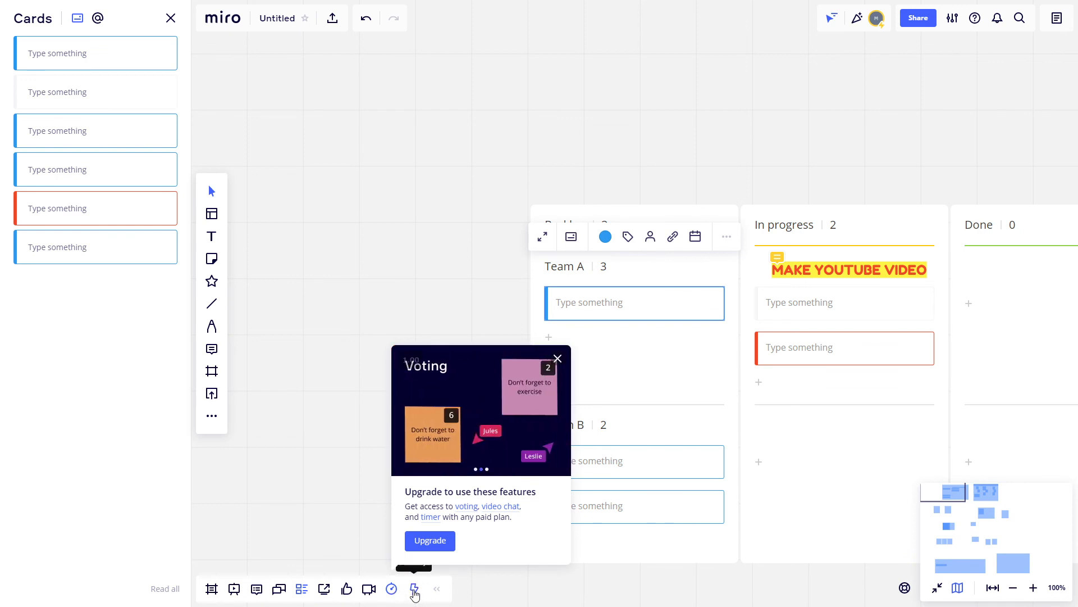
click(558, 359)
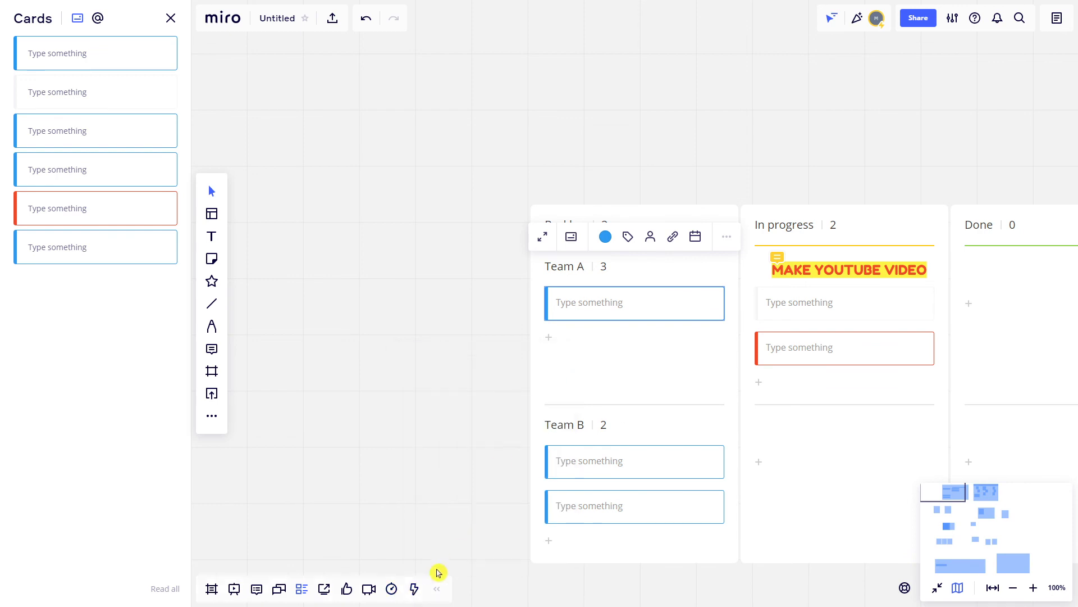
click(415, 590)
scroll(108, 385, down, 5)
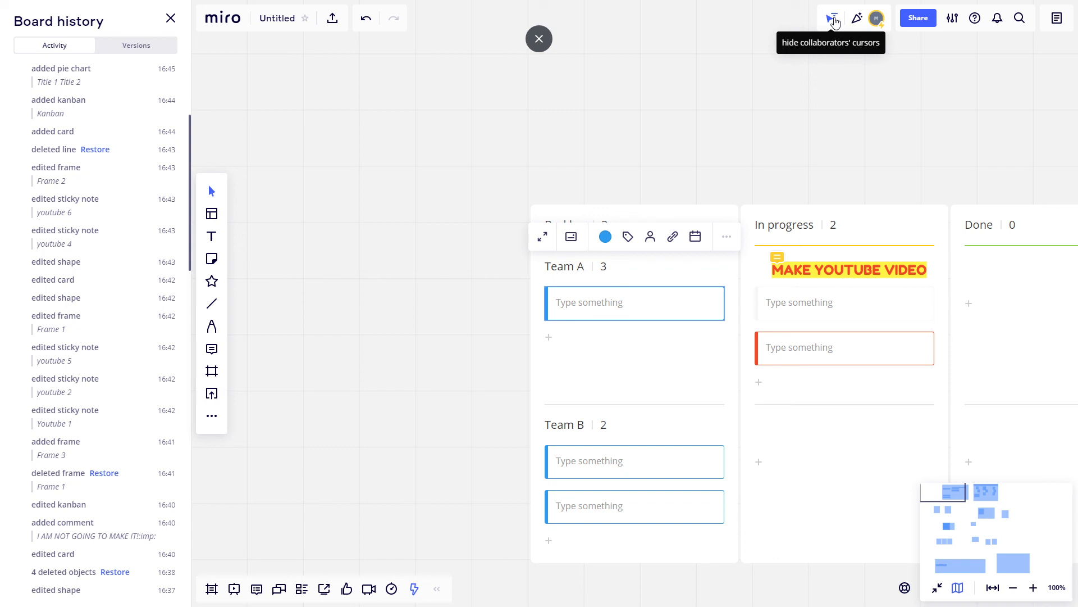
Show the reactions menu with emoji reactions, raise-hand option and reactions setting.
click(858, 20)
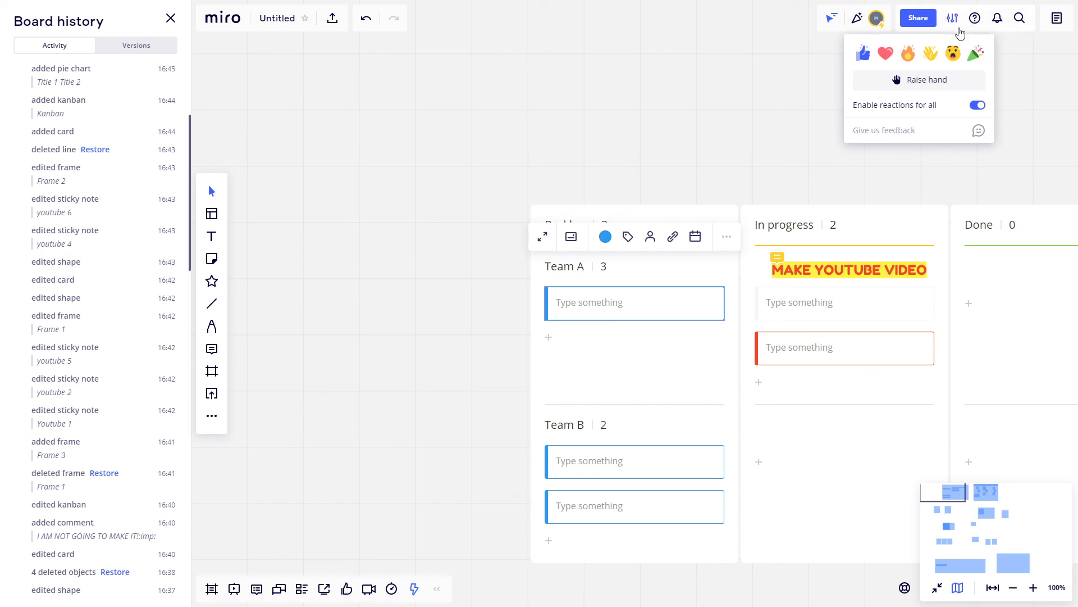
Rename the board to 'My Board' in the Share dialog and save the title.
click(934, 19)
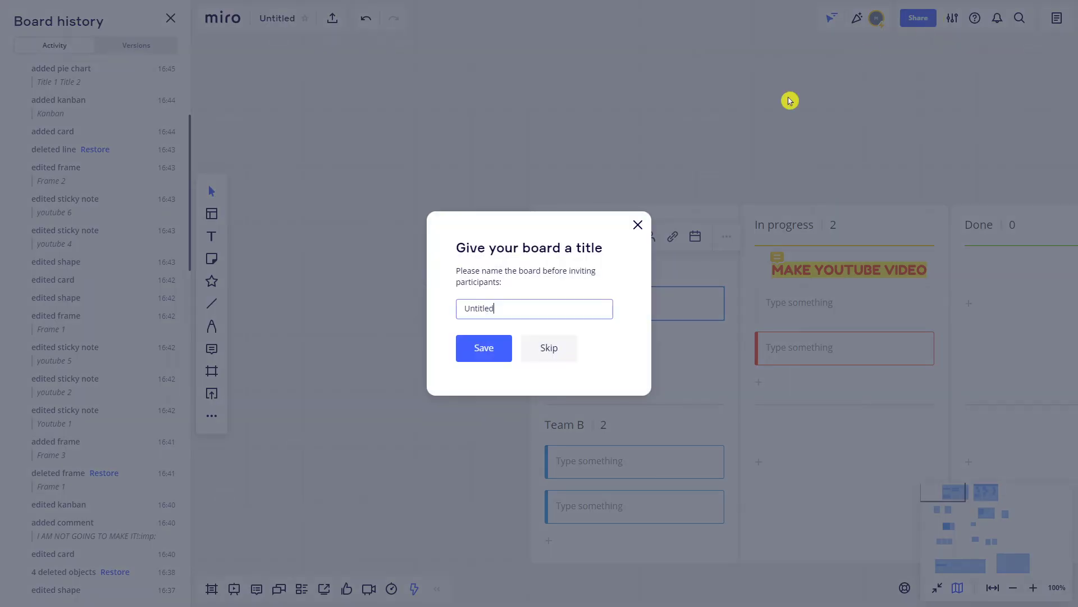
drag(520, 313, 452, 315)
text(My Board)
click(462, 351)
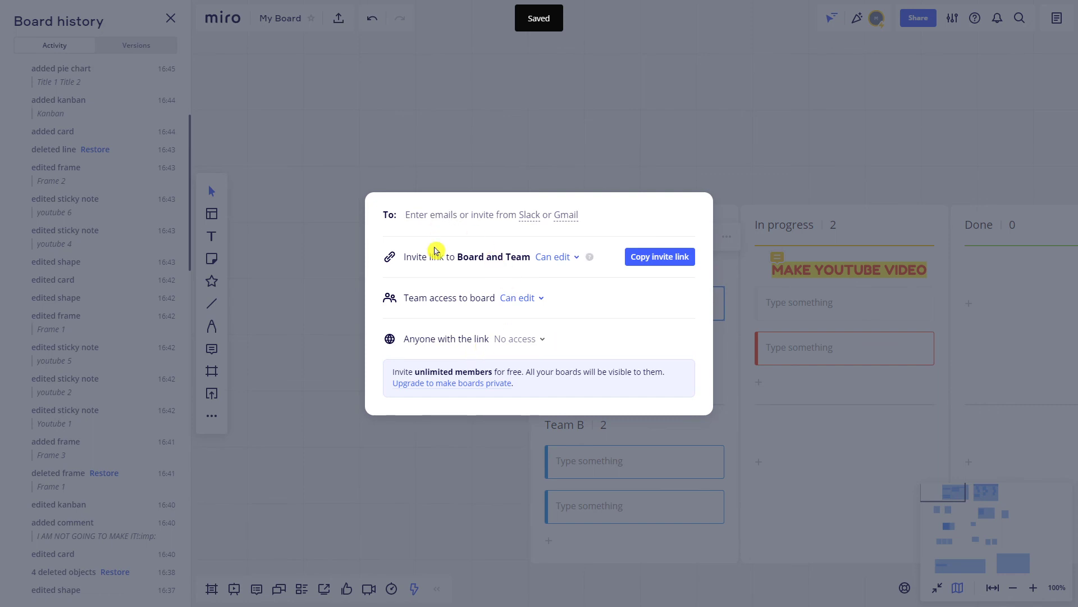
Set 'Anyone with the link' to Can view and copy the board's invite link.
click(532, 261)
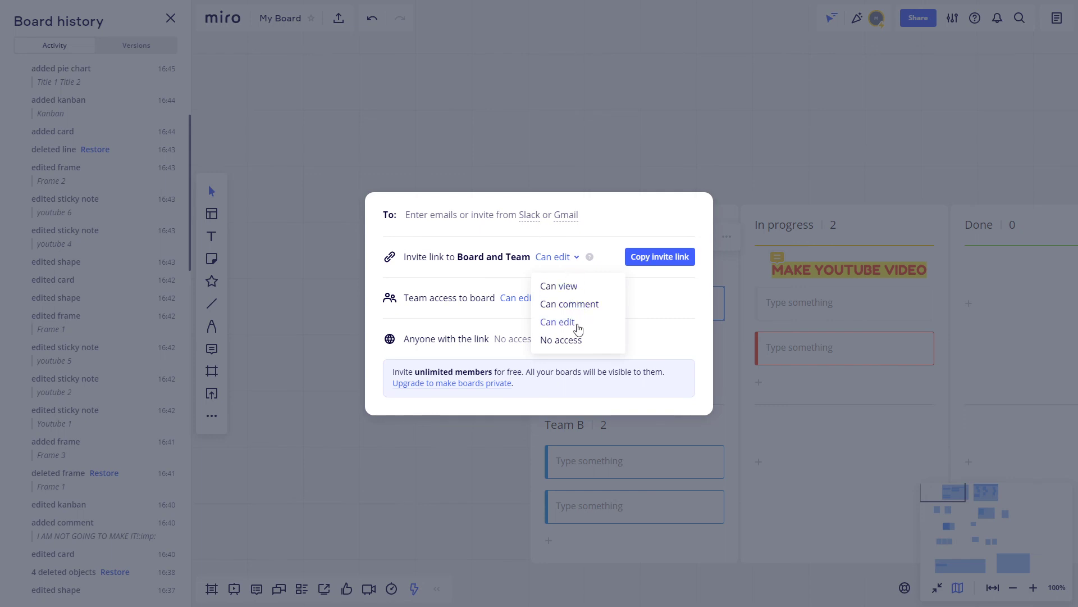
click(458, 290)
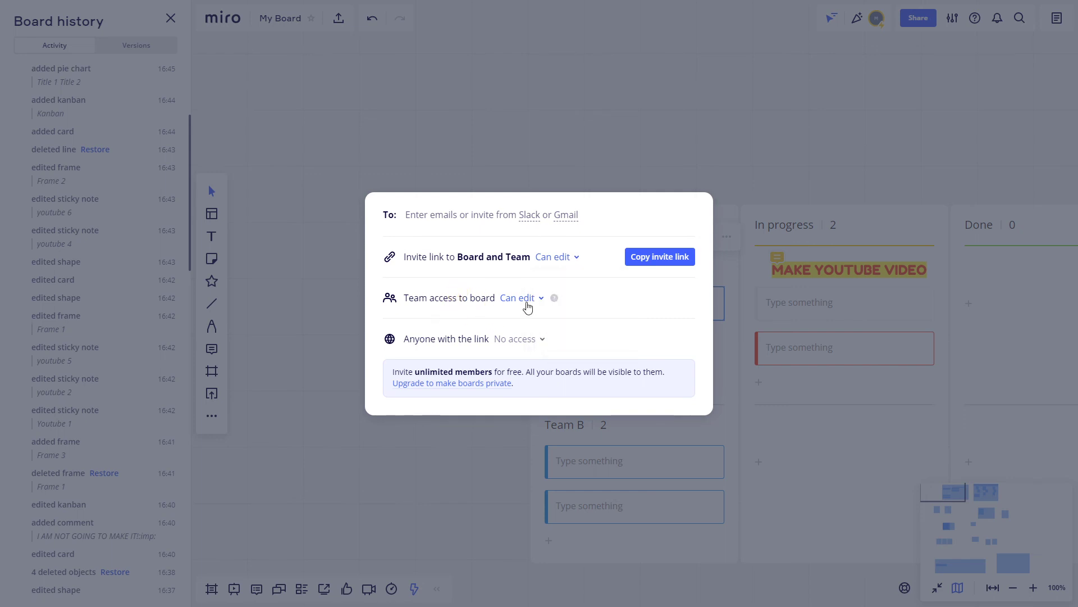
click(532, 300)
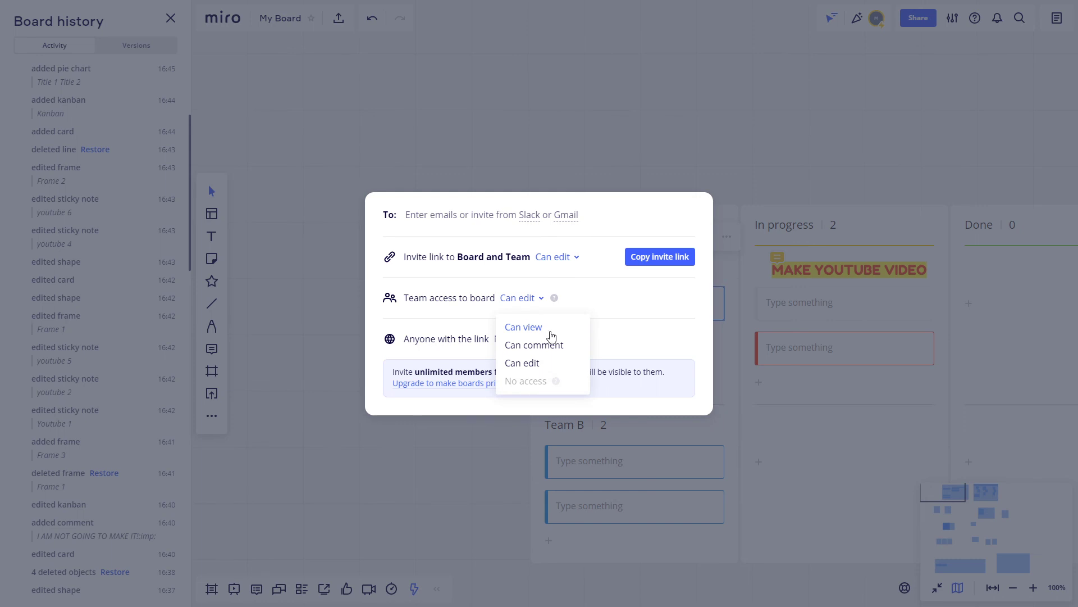
click(445, 347)
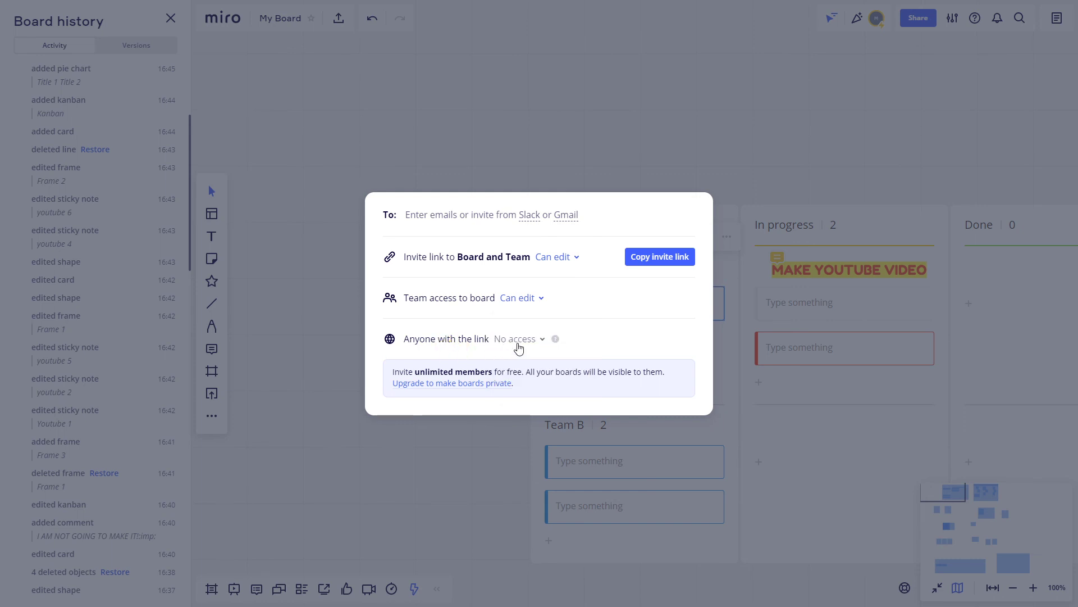
click(517, 340)
click(518, 368)
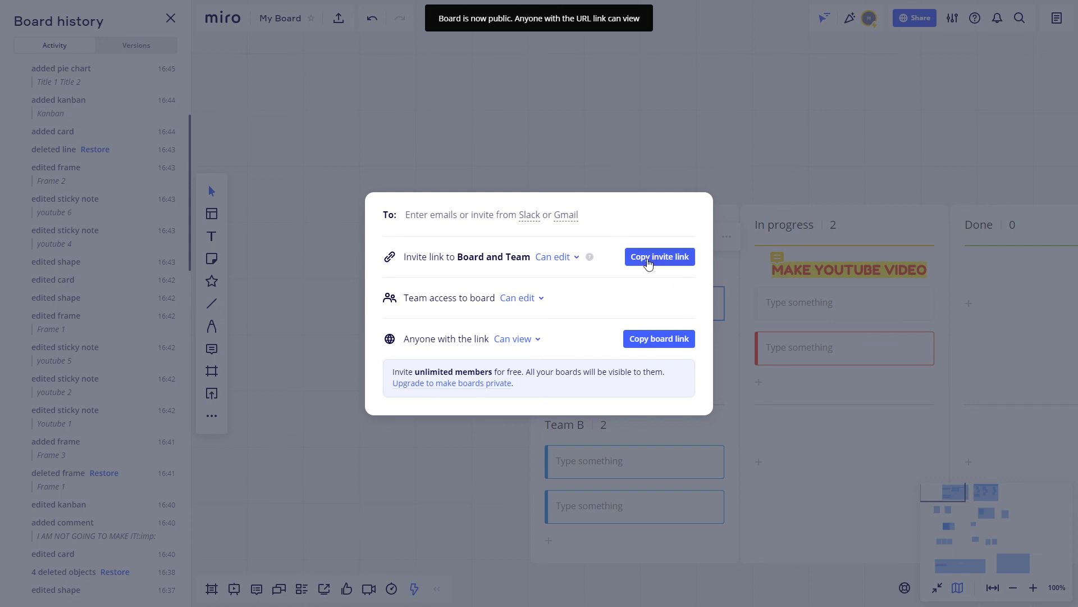
click(649, 262)
Paste the invite link into Notepad, then paste it into a new private browser window.
key(super)
text(notepad)
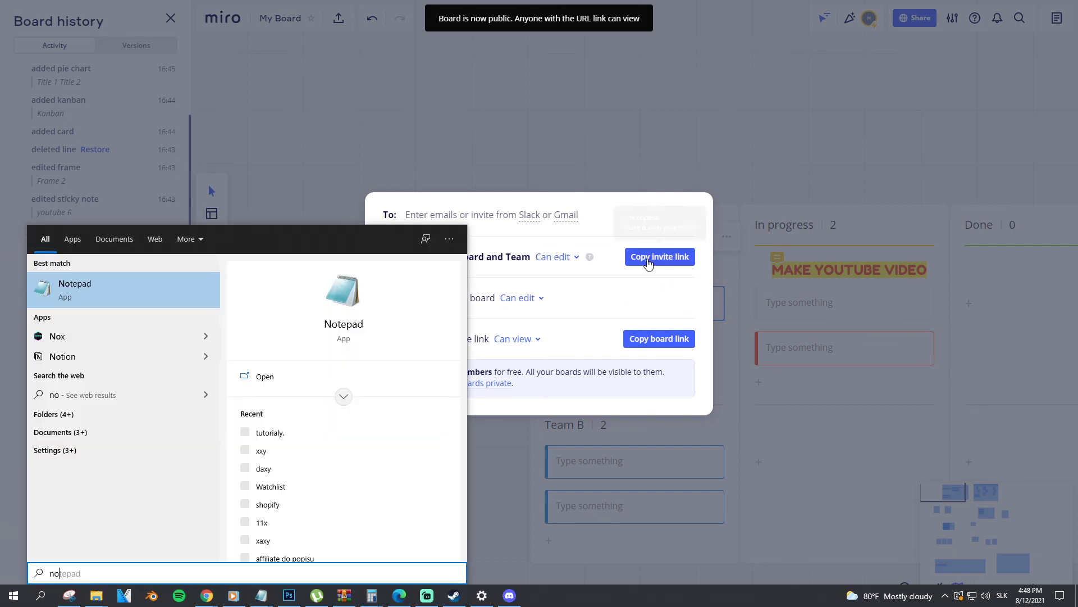
key(Return)
key(ctrl+v)
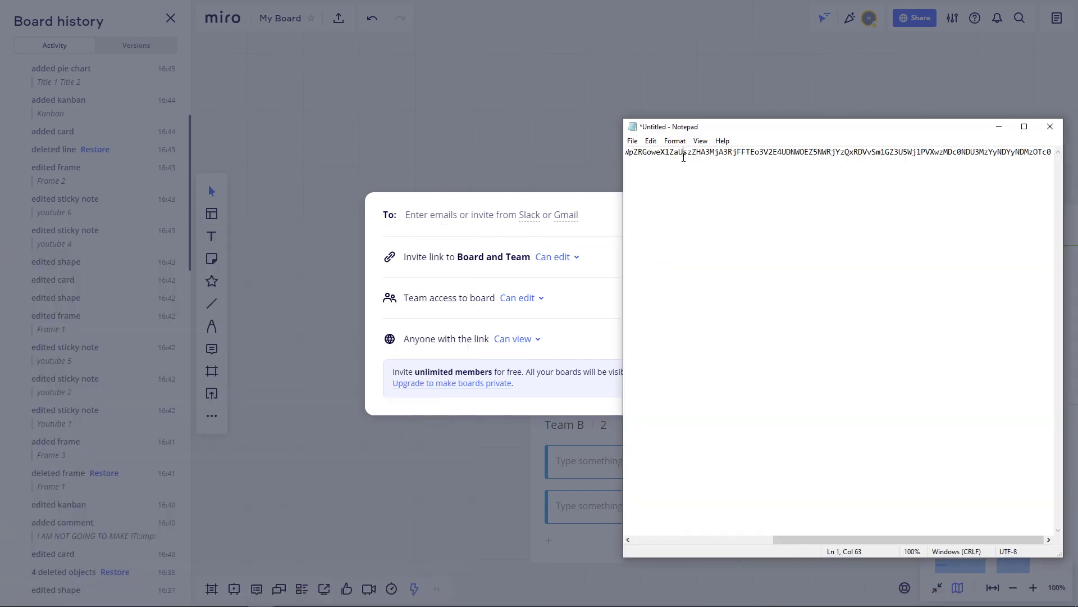
key(ctrl+a)
click(329, 202)
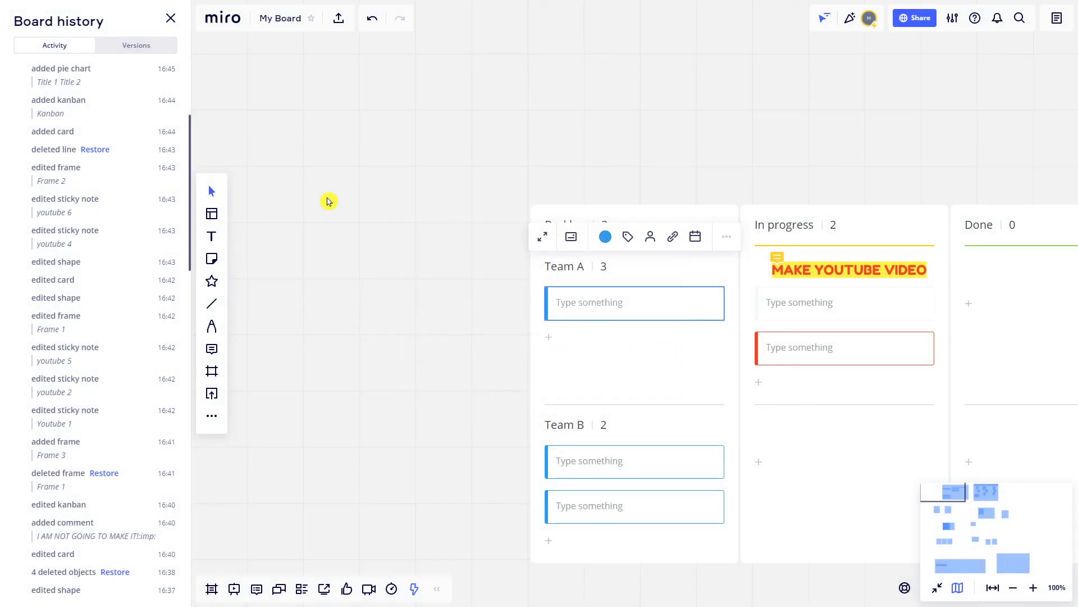
key(ctrl+shift+n)
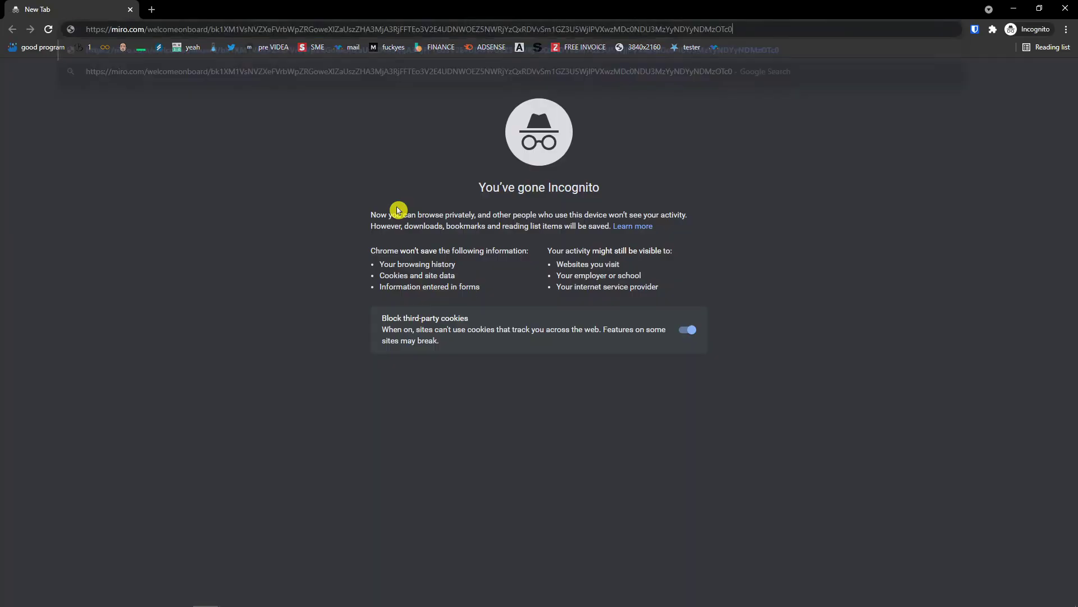
Load the shared link in the private window, reaching the sign-up page, then return to My Board.
key(Return)
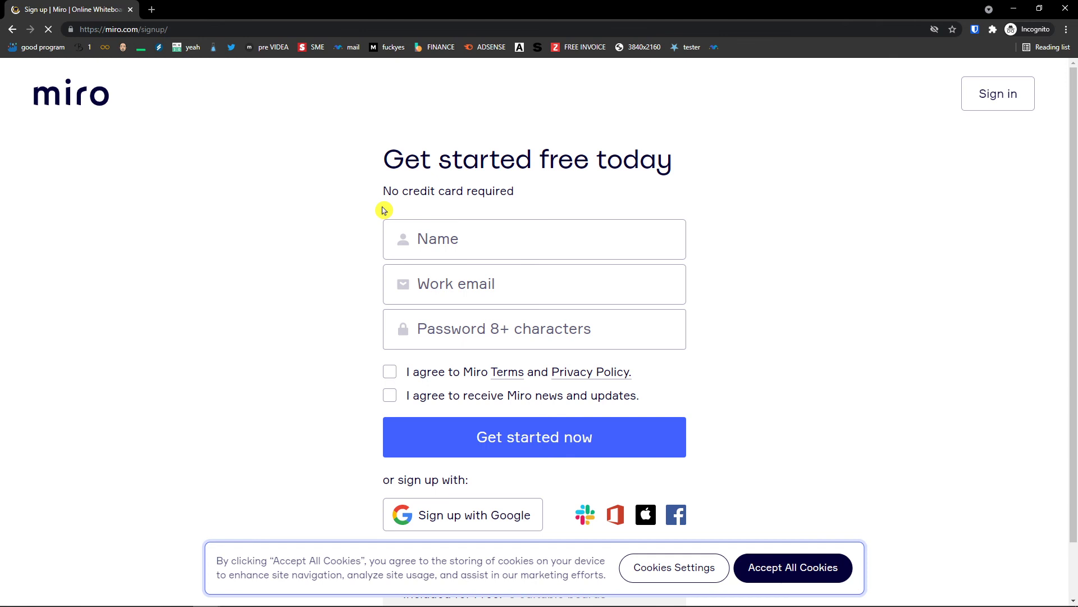
drag(379, 195, 518, 198)
click(517, 198)
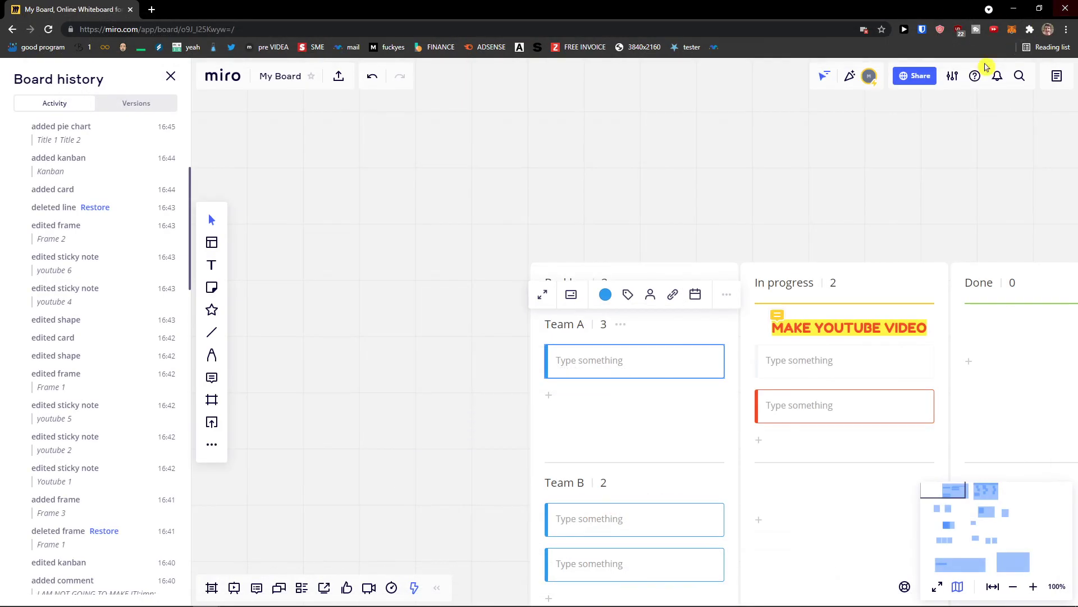
Look over the board's sharing options and the keyboard shortcuts list.
click(926, 78)
click(951, 92)
click(952, 78)
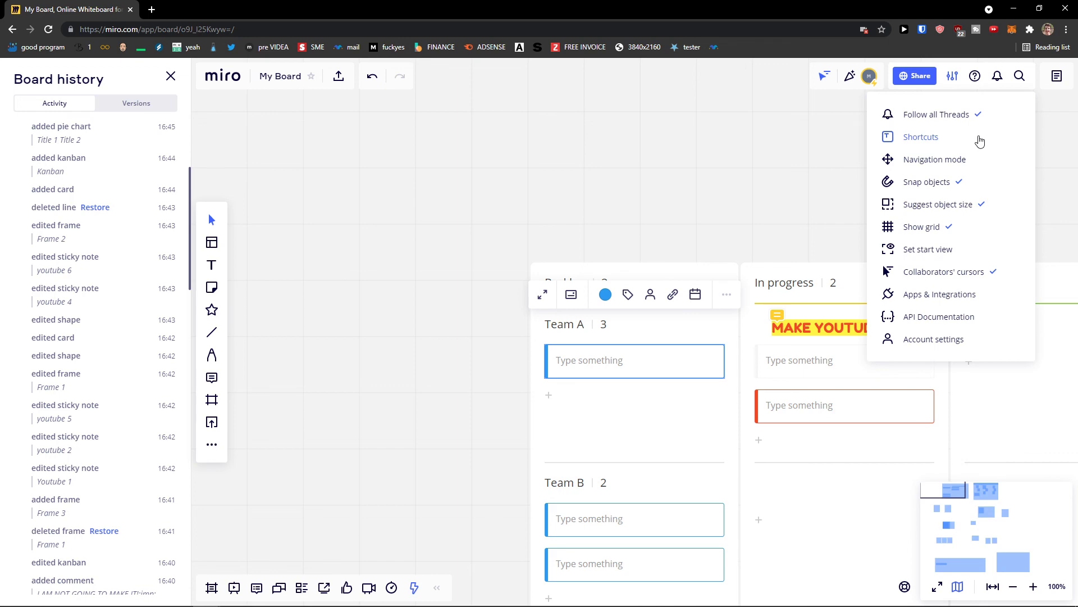
click(980, 139)
click(691, 88)
Set the start view to the top row of content, then fit the whole board into view.
click(953, 77)
click(928, 251)
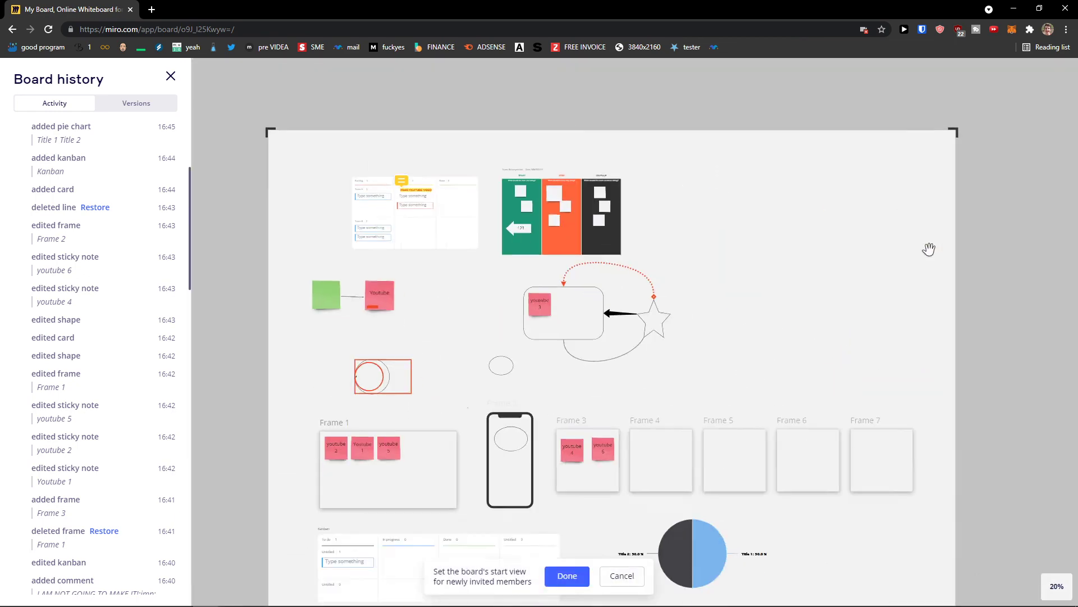
drag(803, 537, 593, 245)
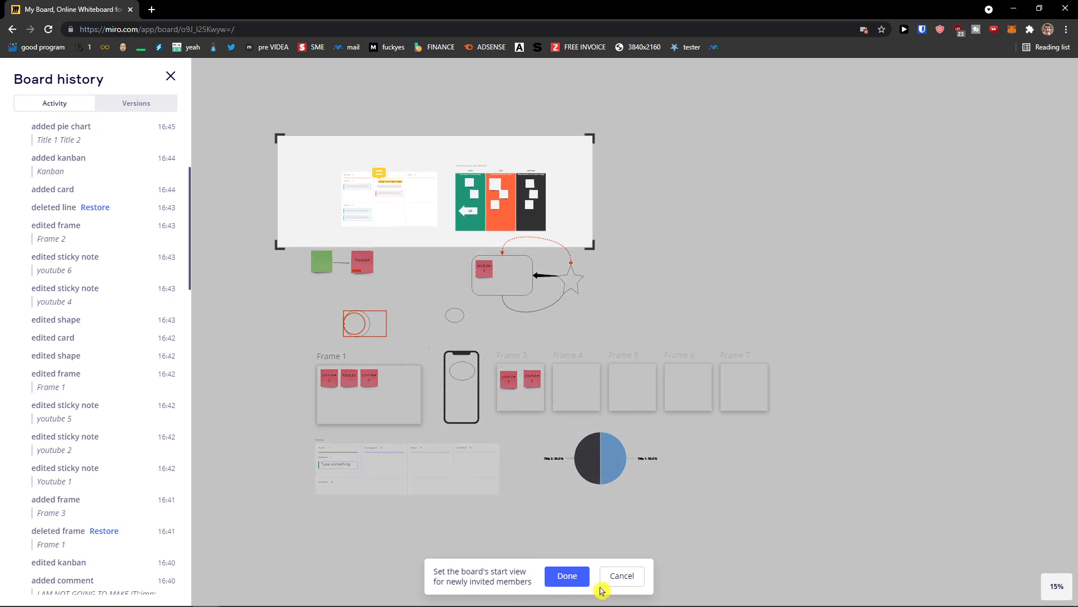
click(564, 581)
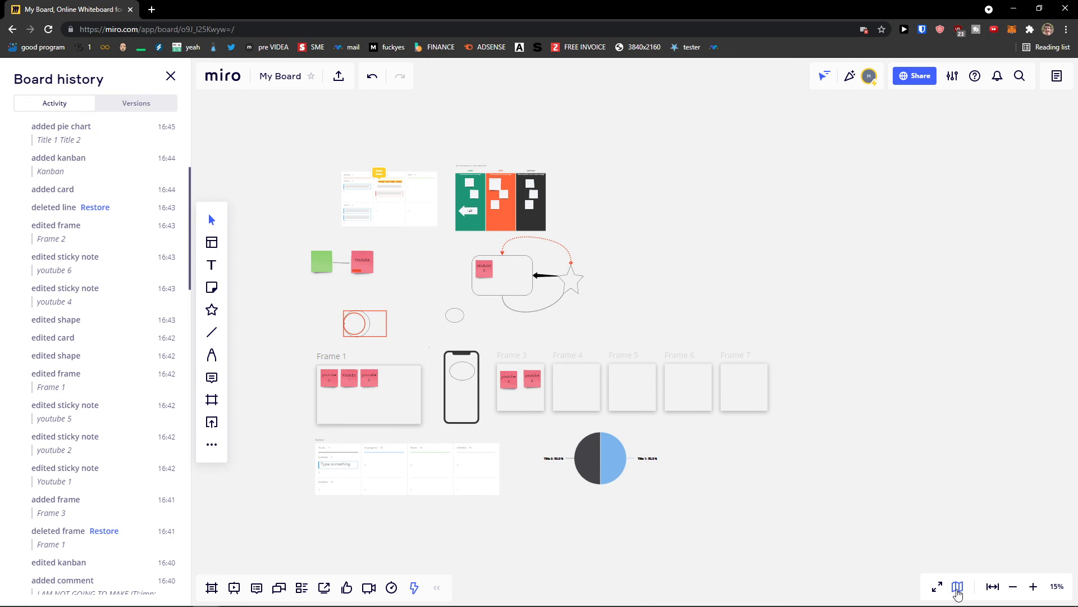
click(992, 587)
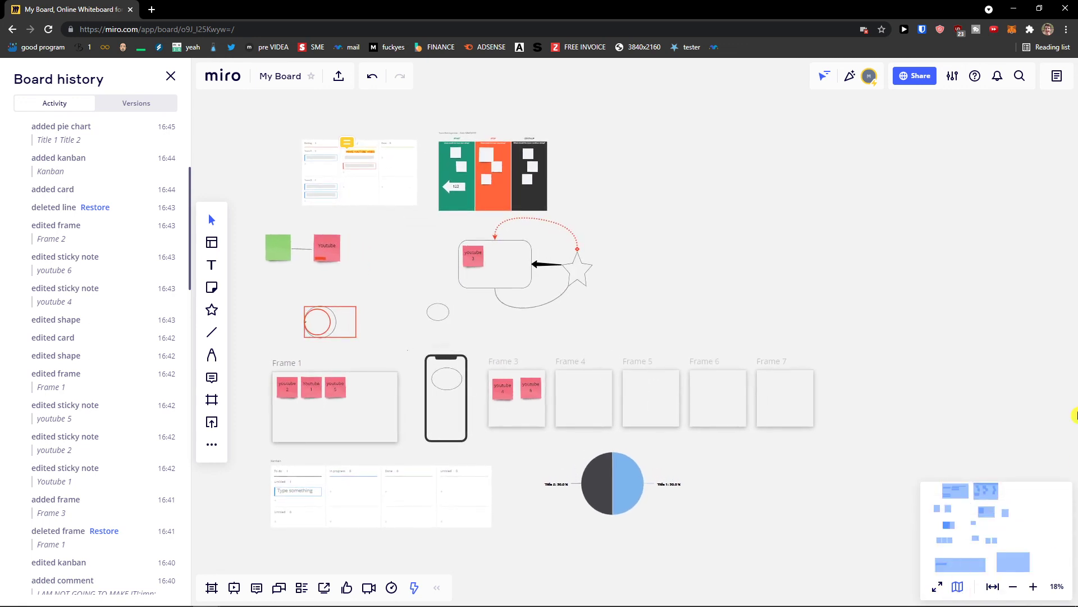
click(952, 76)
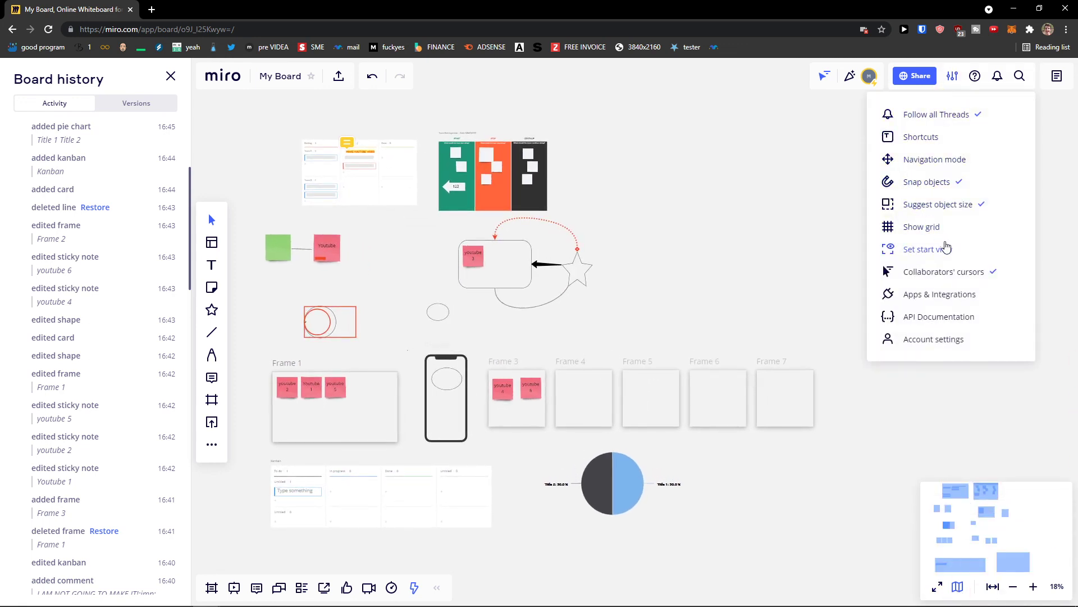